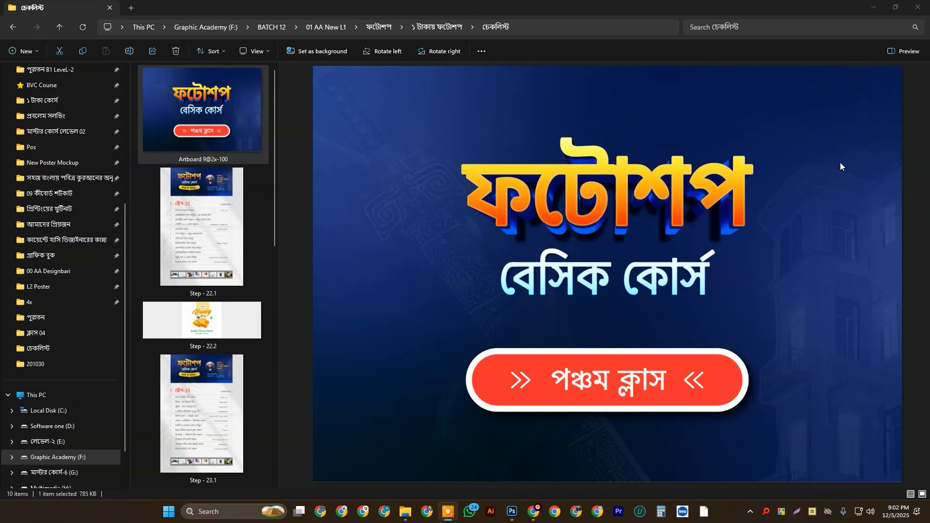
- Review the checklist and honey label images from Step - 22.1 through Step - 25.2 and the closing slide, and close the folder window
click(213, 216)
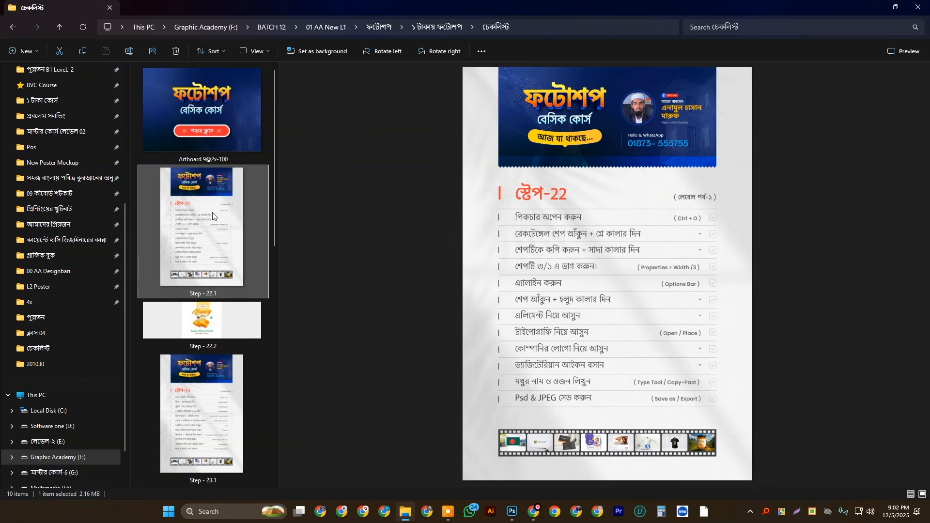
key(Down)
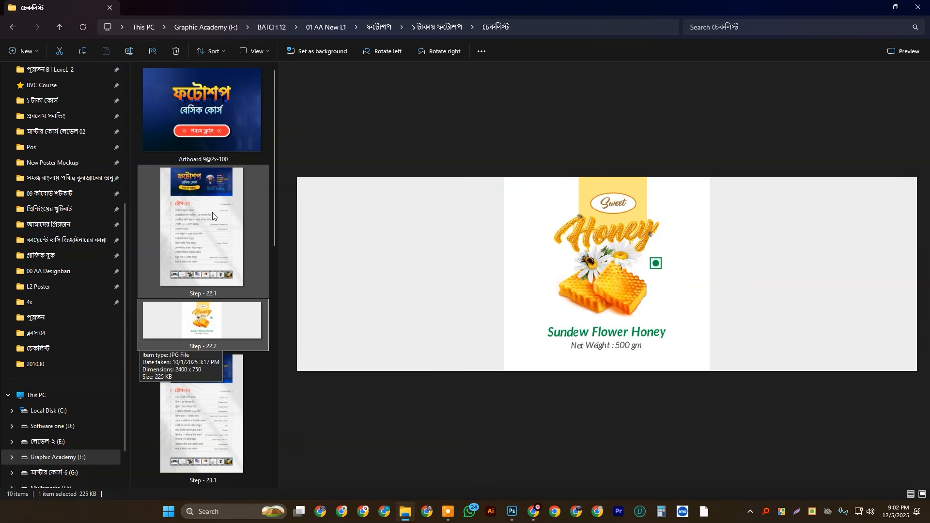
key(Down)
key(Down)
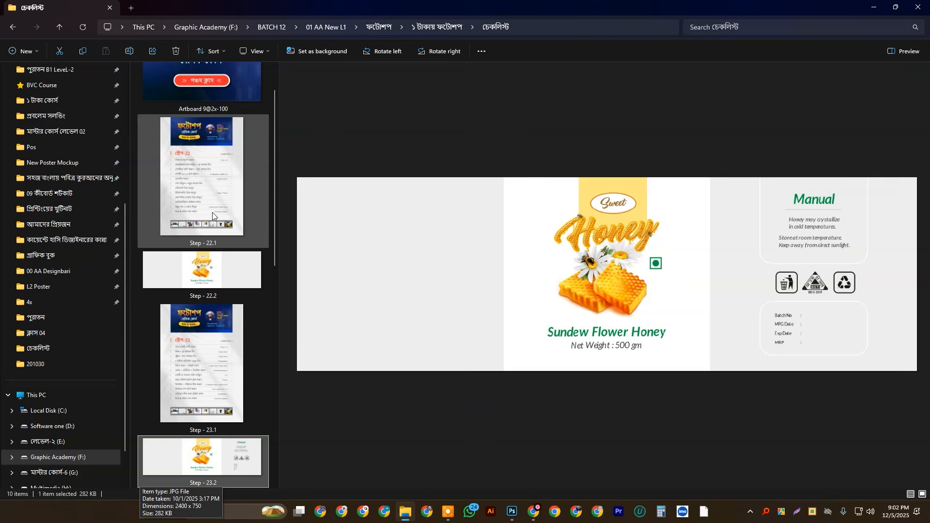
key(Down)
key(Down)
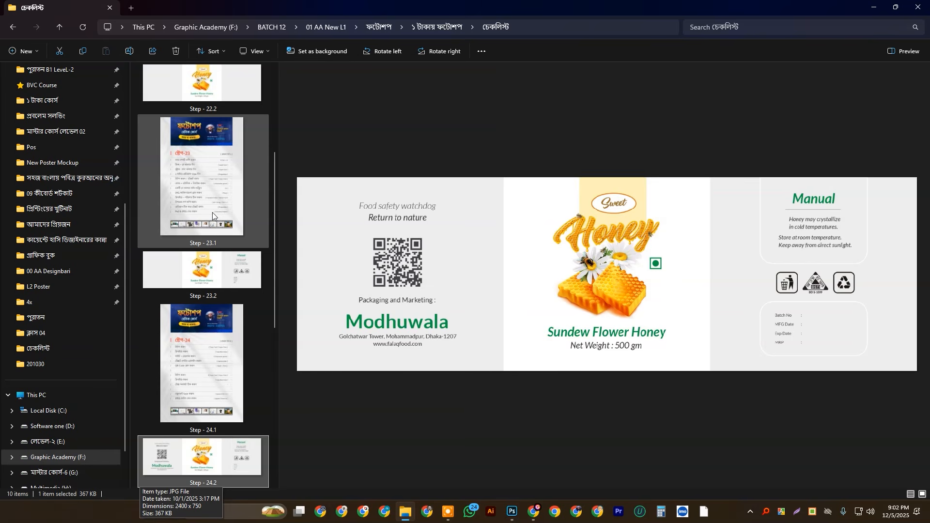
key(Down)
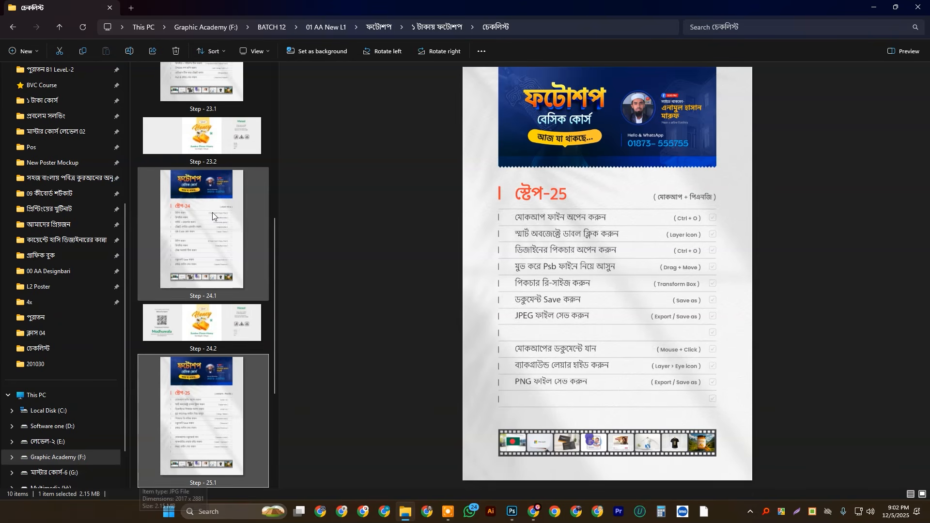
key(Down)
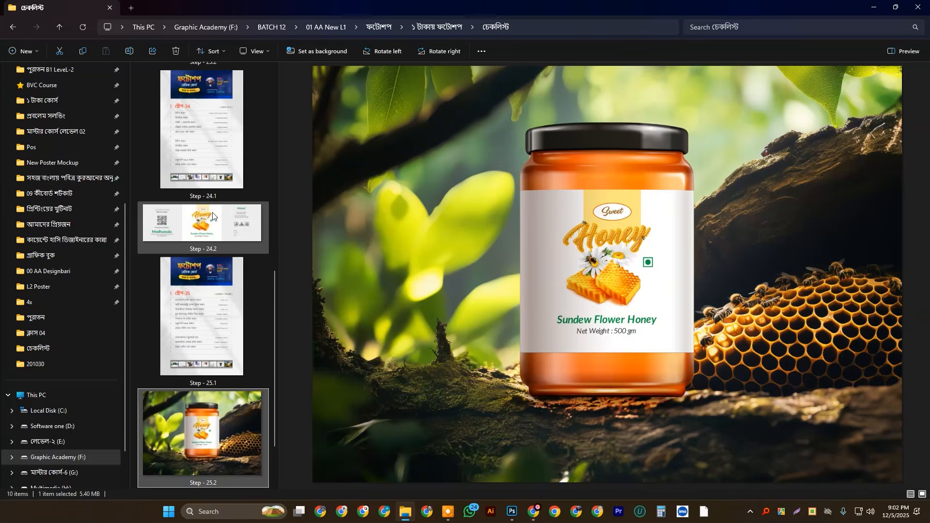
click(212, 216)
key(Down)
key(Down)
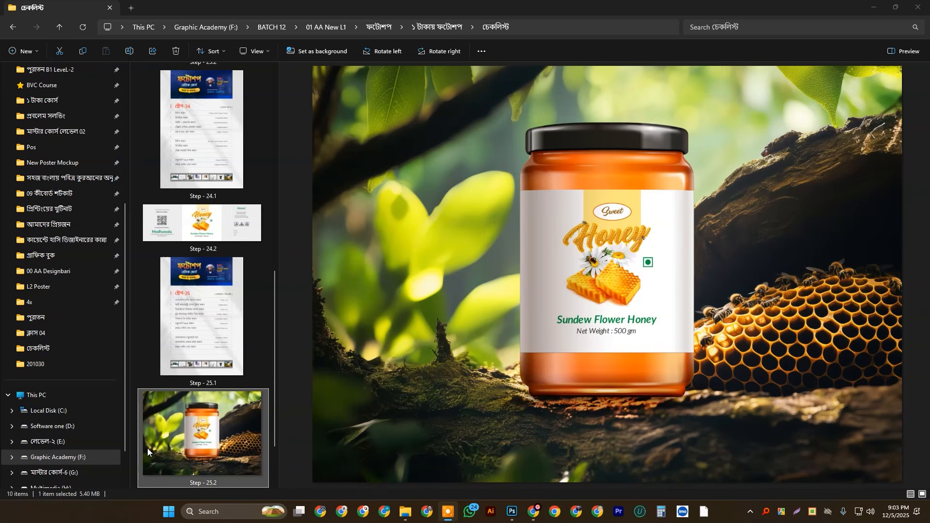
key(Down)
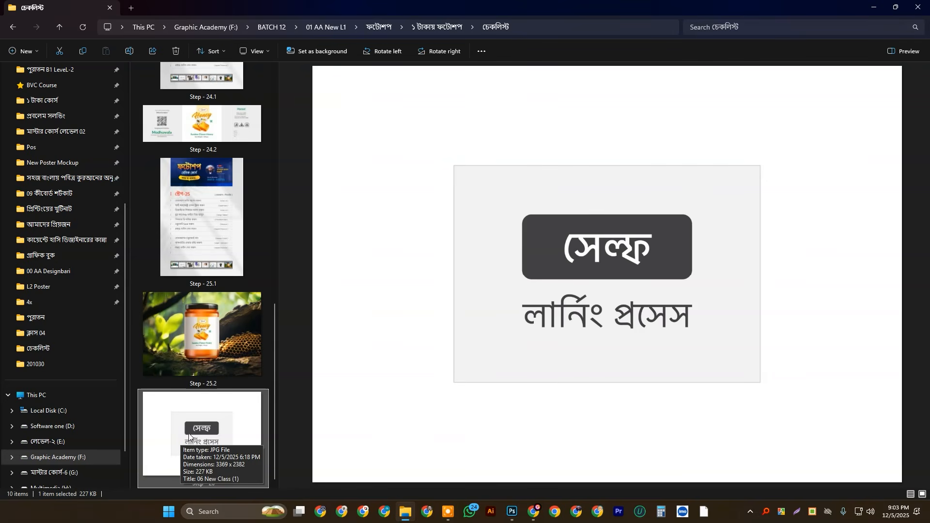
scroll(252, 360, up, 5)
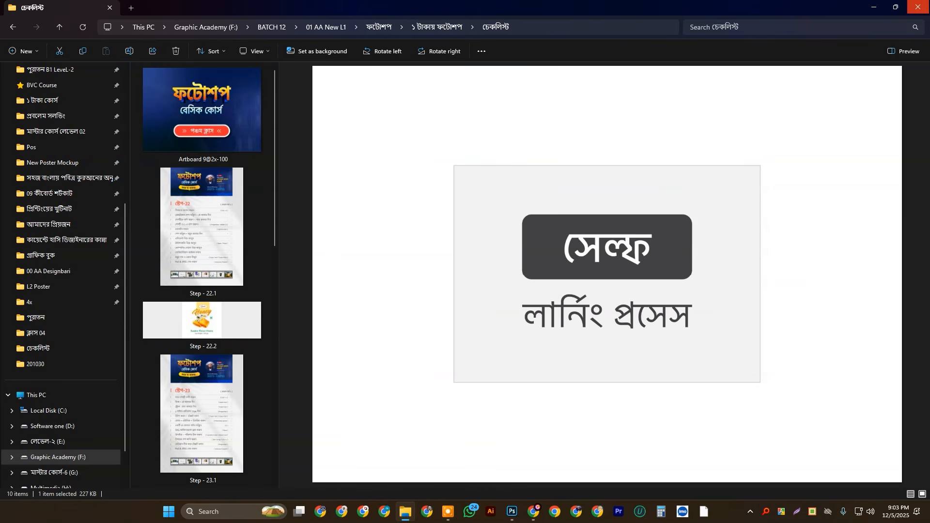
click(916, 7)
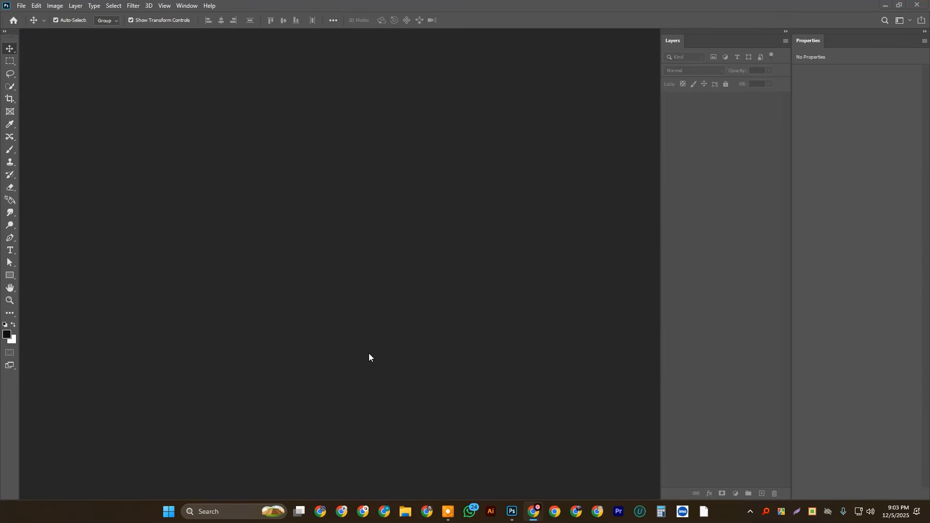
- Open the finished label image Step - 24.2 in Photoshop
double_click(354, 327)
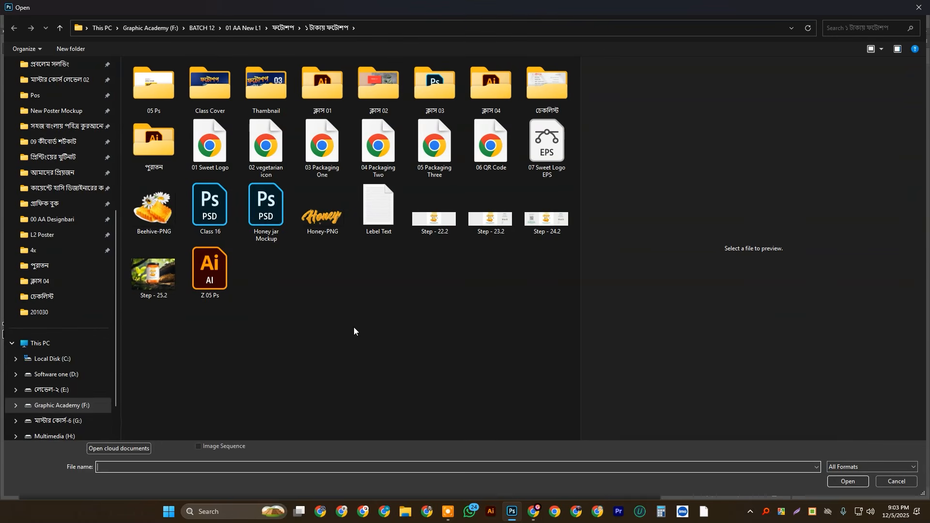
click(546, 218)
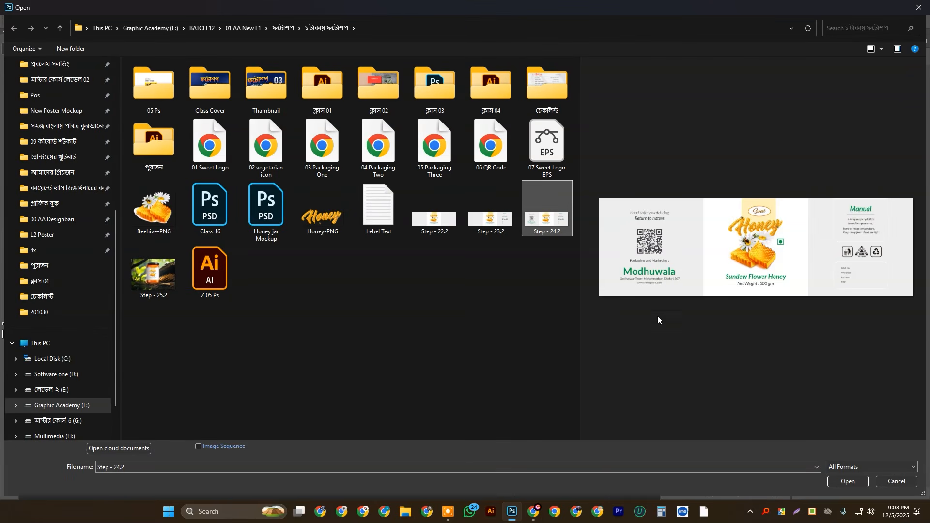
click(506, 283)
double_click(544, 220)
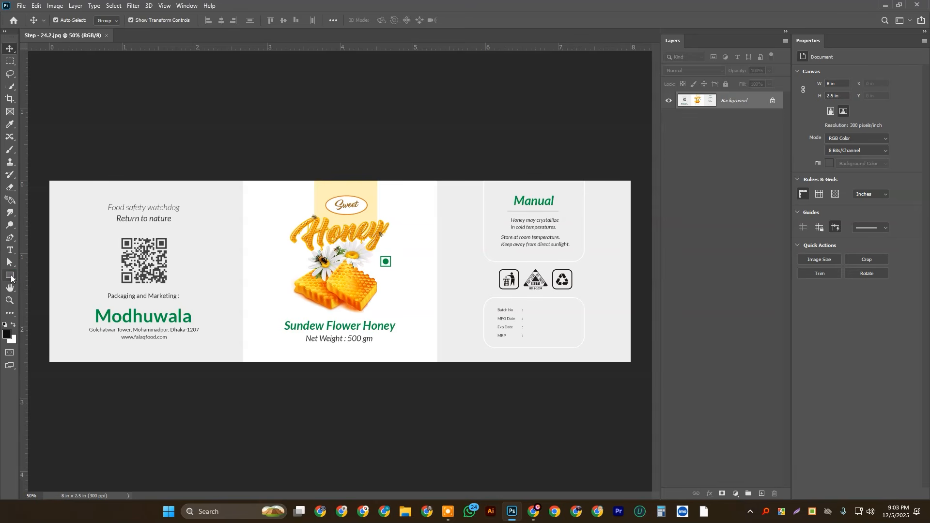
- Draw a black rectangle of about 1760 × 590 px over the label and align it to the canvas's top and left edges
click(10, 276)
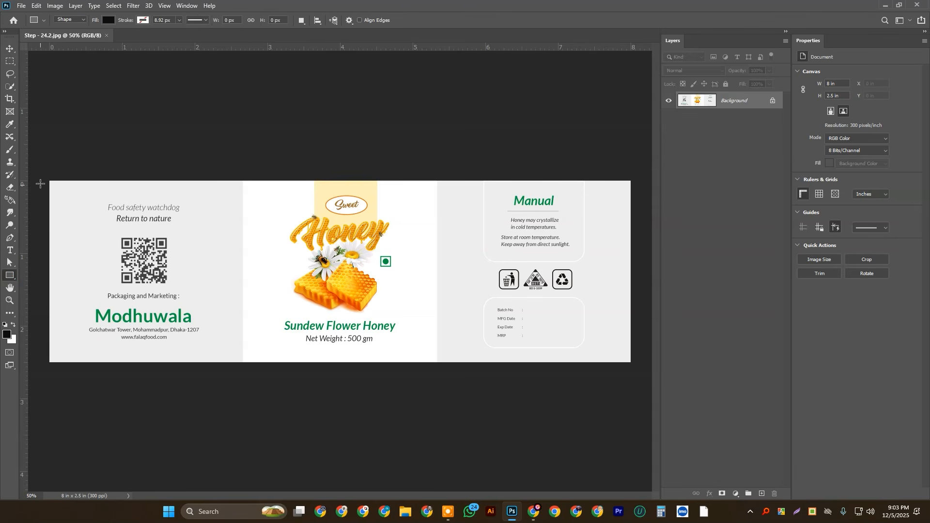
drag(72, 194, 499, 336)
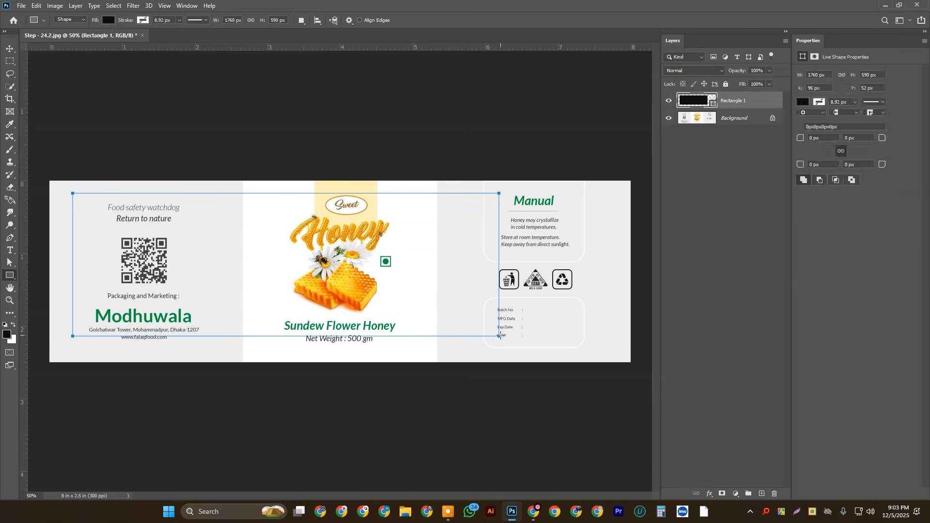
click(9, 49)
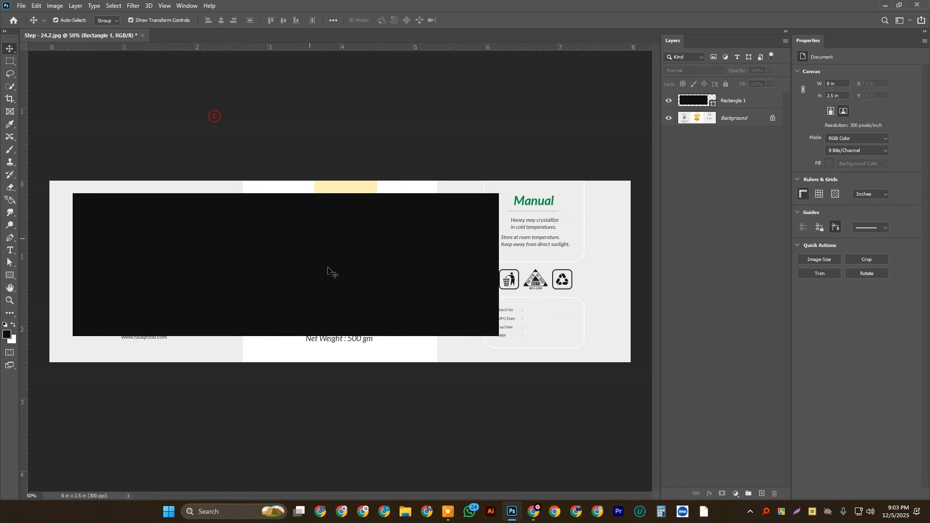
click(333, 20)
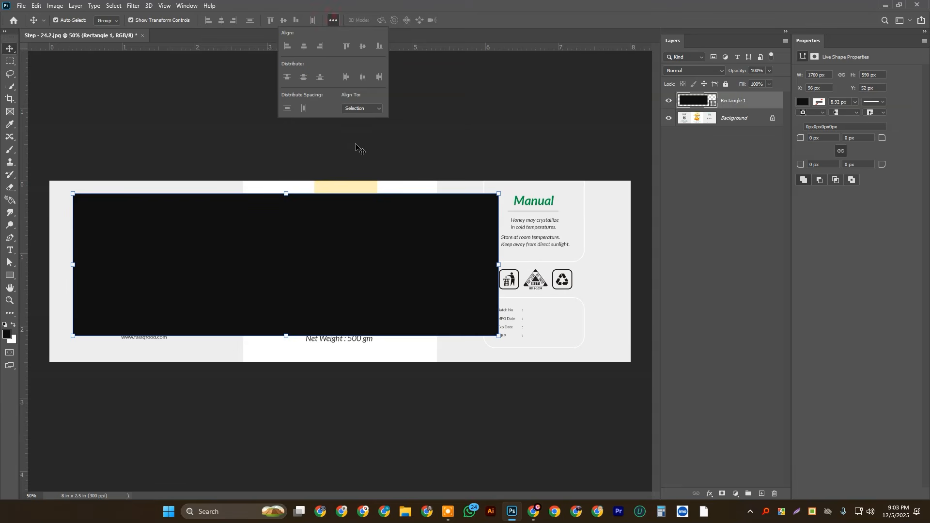
click(373, 109)
click(362, 123)
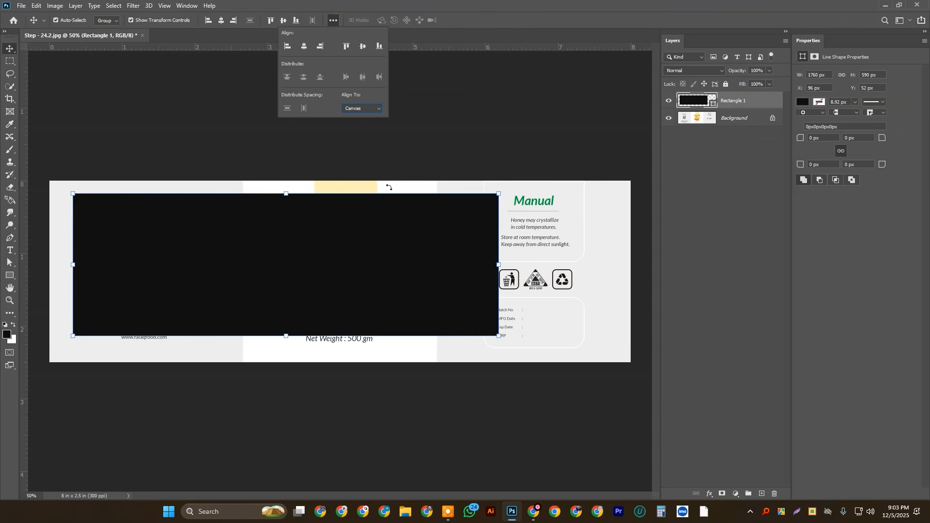
click(270, 21)
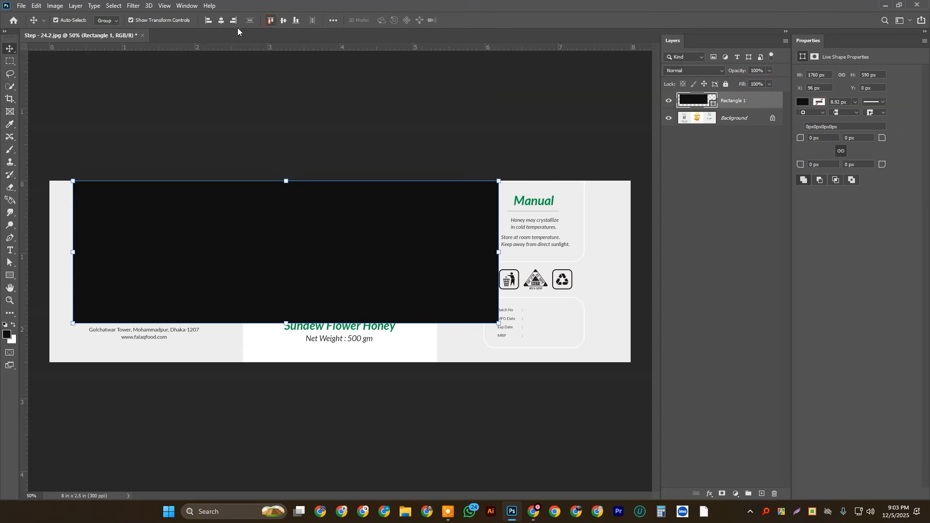
click(207, 21)
click(358, 103)
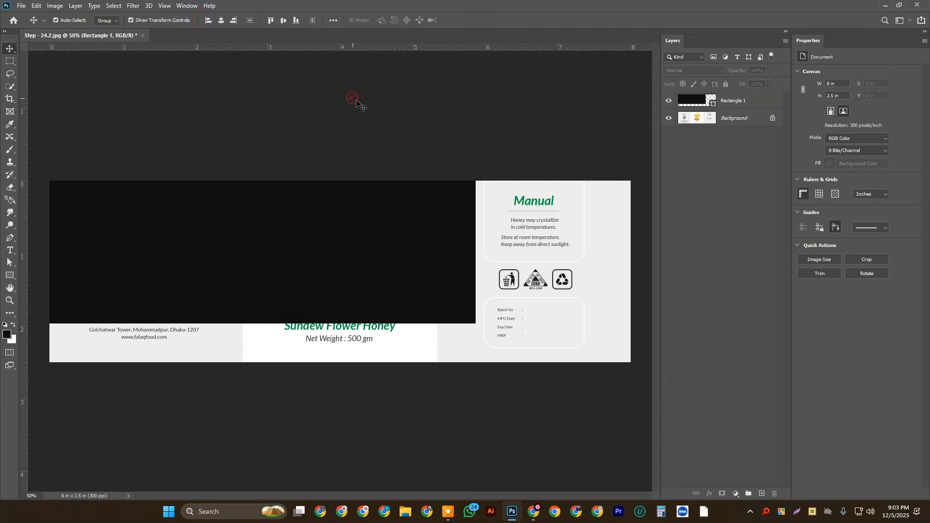
- Stretch the rectangle to cover the whole canvas at 2400 × 750 px
click(444, 291)
drag(476, 325, 630, 361)
click(479, 21)
click(527, 101)
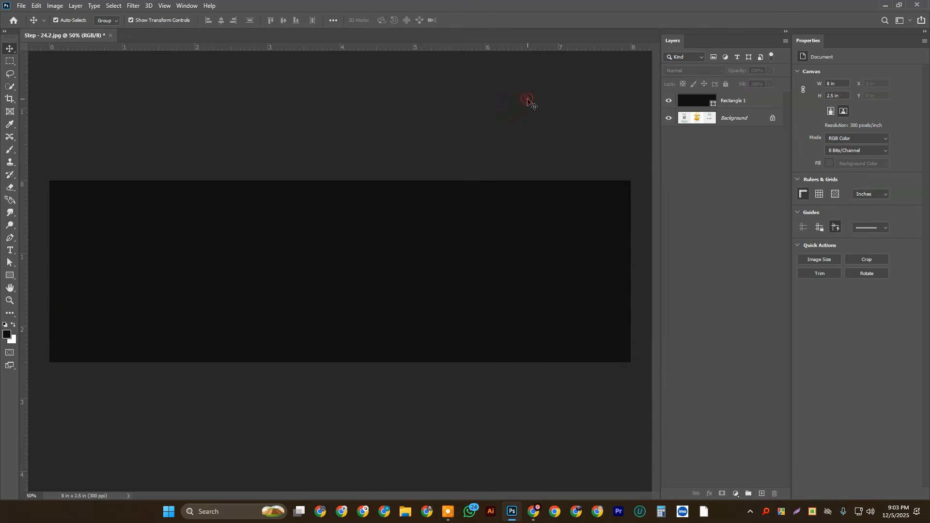
click(547, 305)
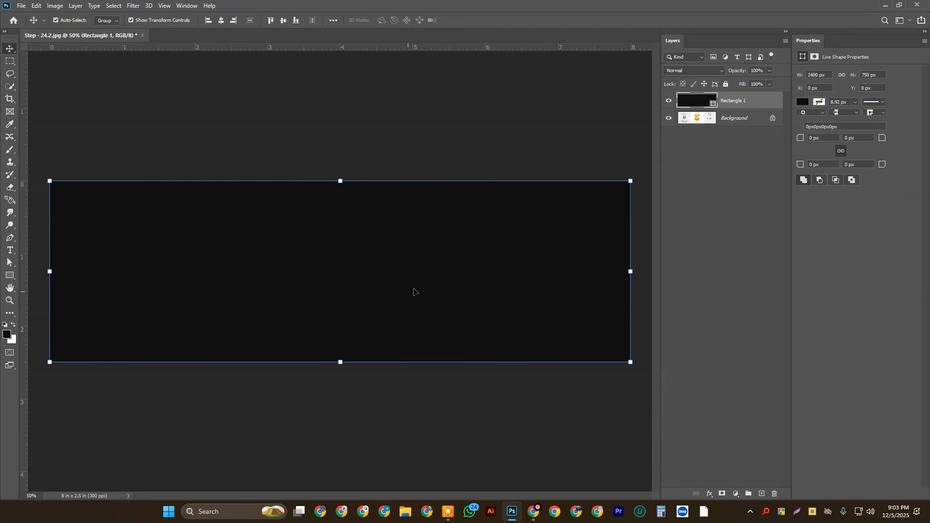
drag(510, 222, 507, 253)
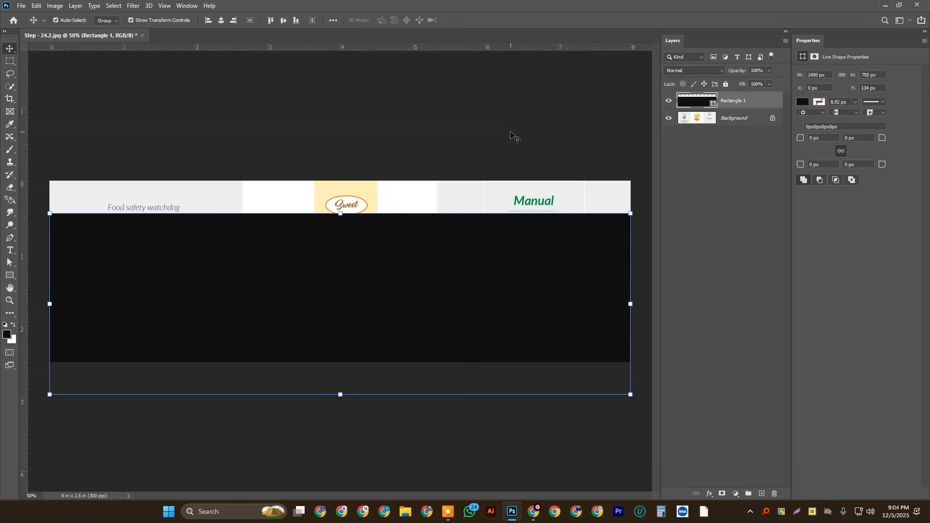
key(ctrl+z)
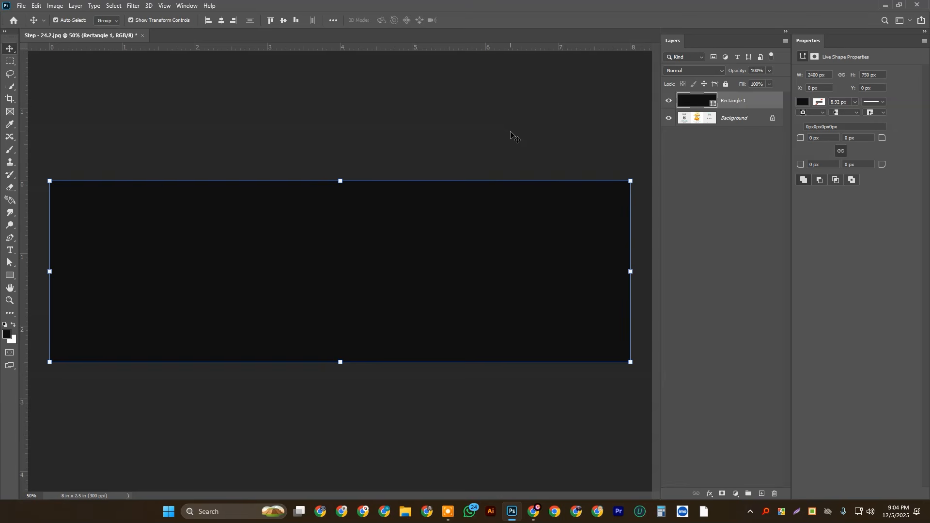
- Launch the Keyviz keystroke display from the desktop and return to Photoshop
click(887, 4)
click(878, 5)
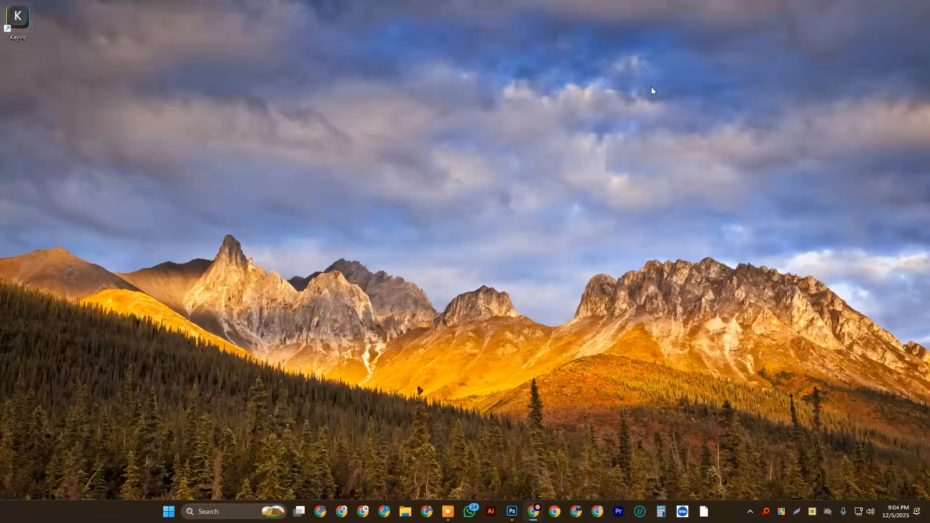
double_click(27, 22)
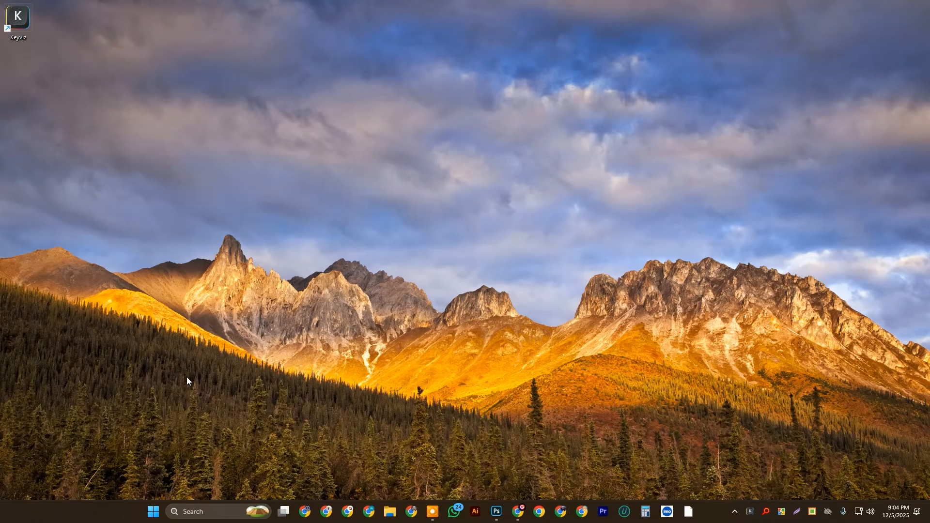
click(495, 514)
click(347, 109)
click(416, 215)
drag(520, 211, 528, 244)
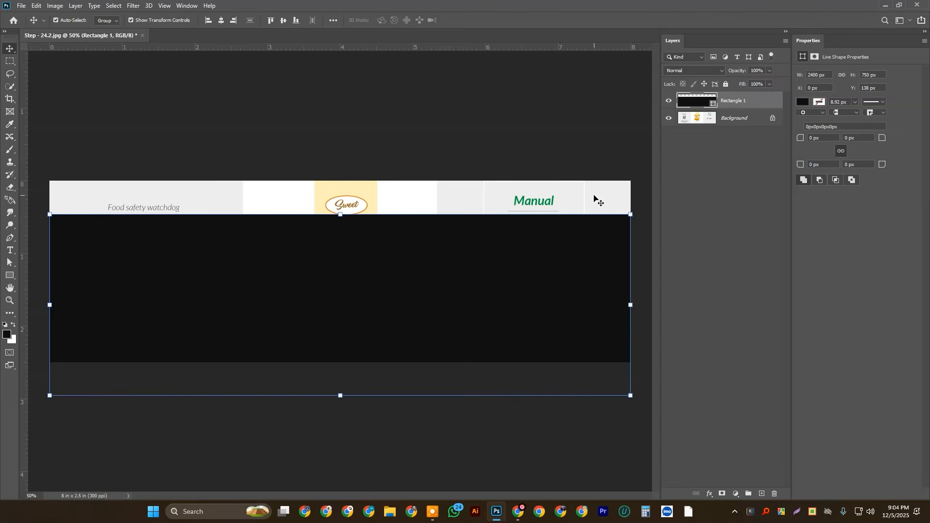
click(407, 268)
drag(407, 268, 466, 302)
key(ctrl+z)
key(ctrl+z)
- Move the rectangle down to Y 336 px and fill it with the light grey #ededed sampled from the label's side panel
click(490, 148)
click(488, 301)
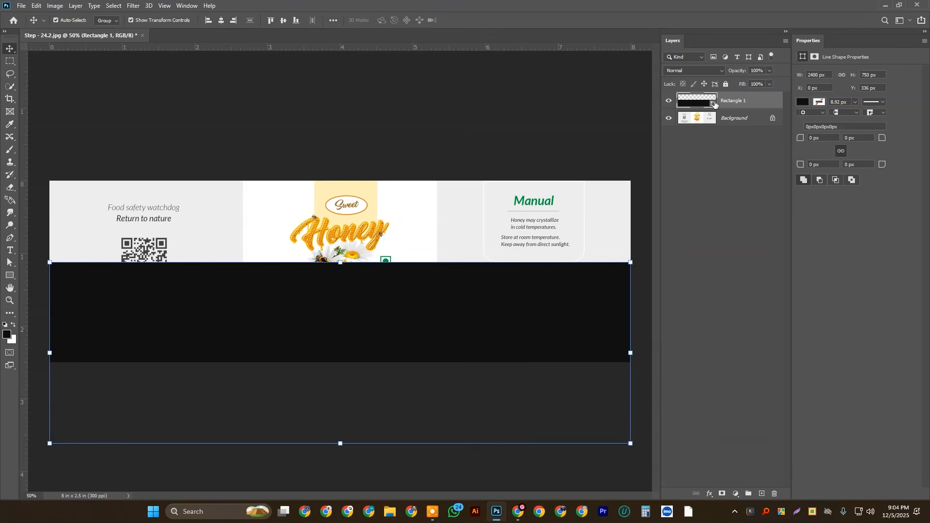
double_click(714, 103)
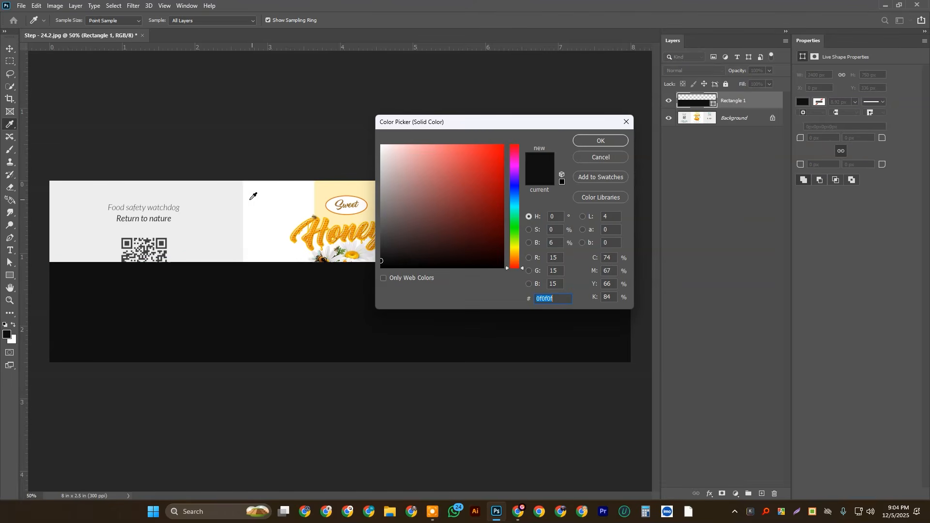
click(219, 195)
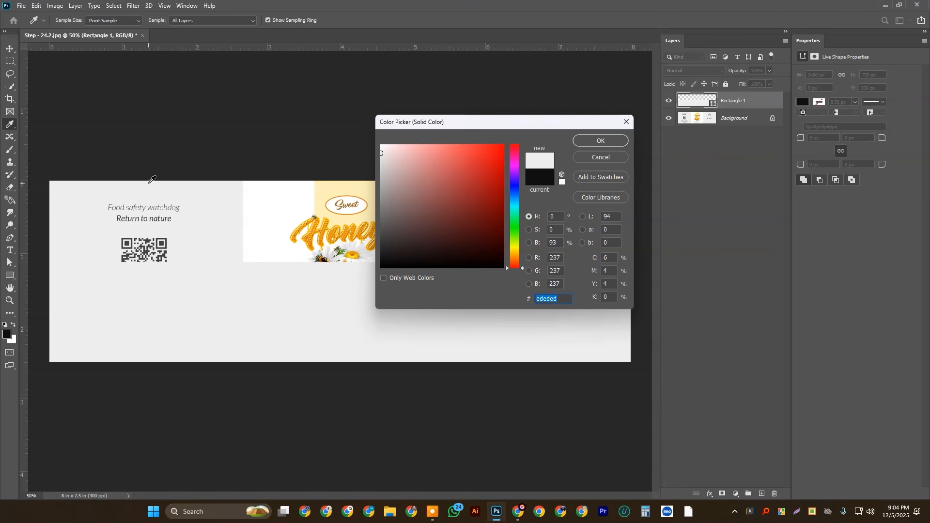
click(271, 203)
click(230, 194)
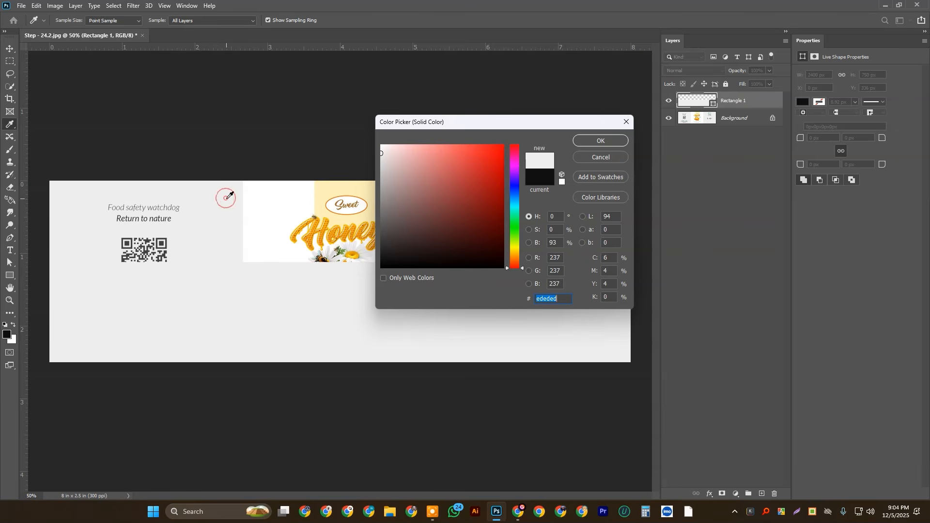
click(602, 141)
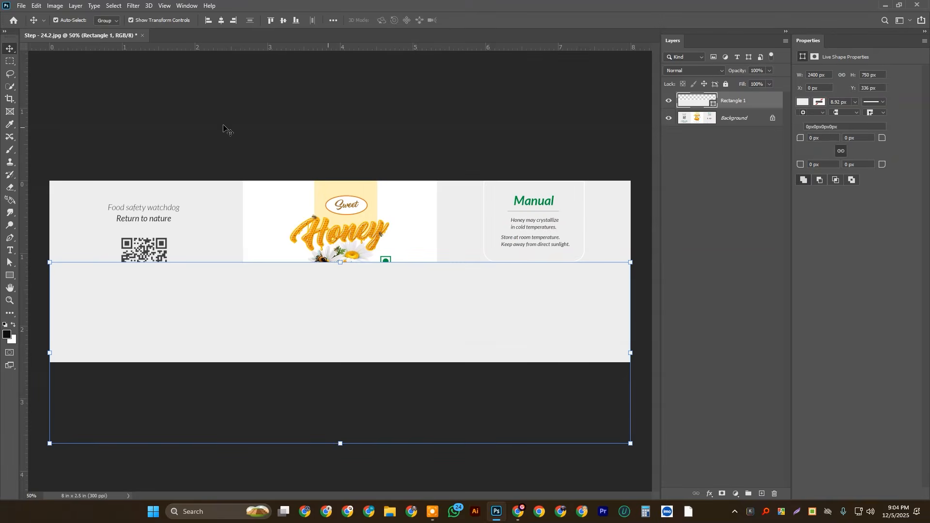
- Duplicate the grey rectangle layer
click(203, 108)
click(350, 280)
key(ctrl)
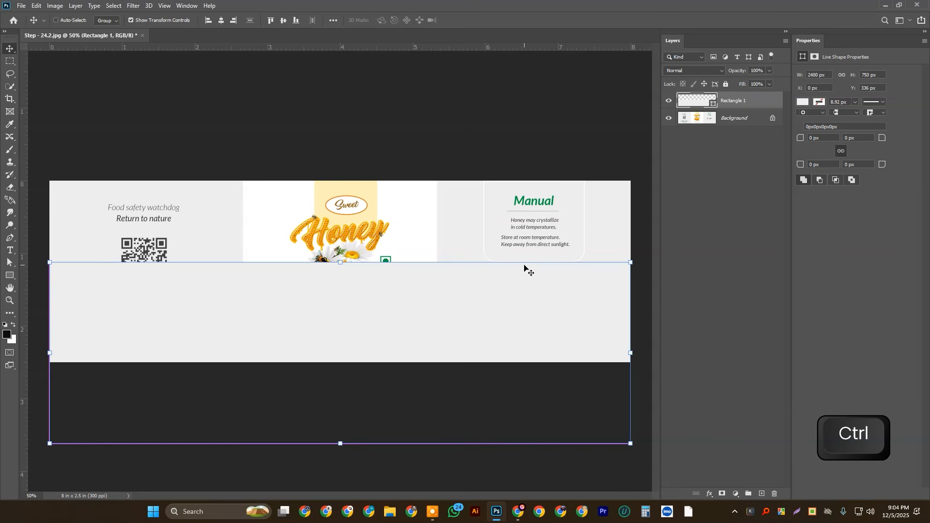
key(ctrl+j)
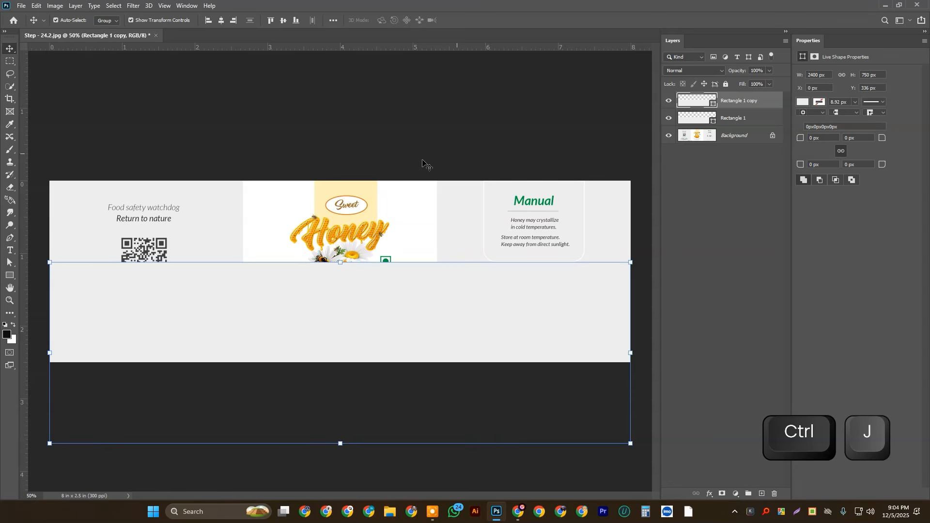
- Fill the duplicated rectangle with white #ffffff sampled from the label's middle panel
double_click(713, 105)
click(269, 196)
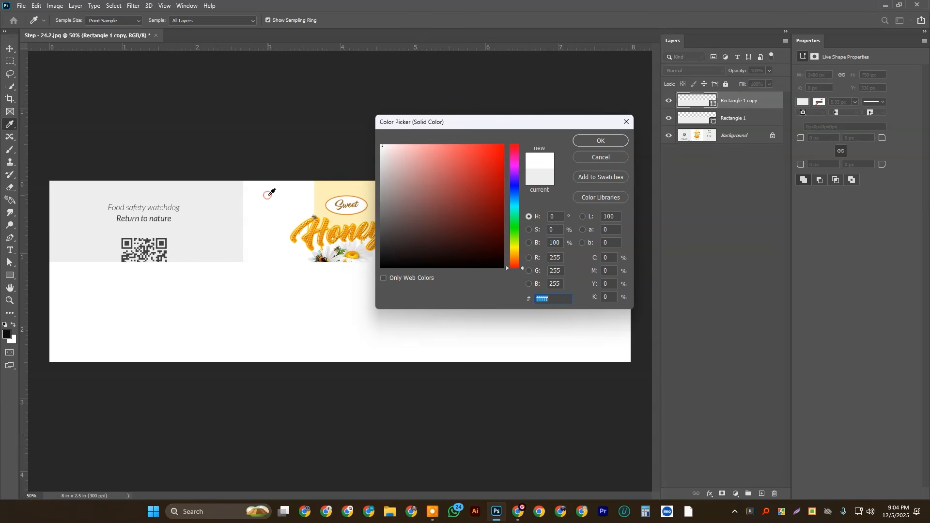
click(591, 140)
drag(265, 309, 310, 327)
key(ctrl+t)
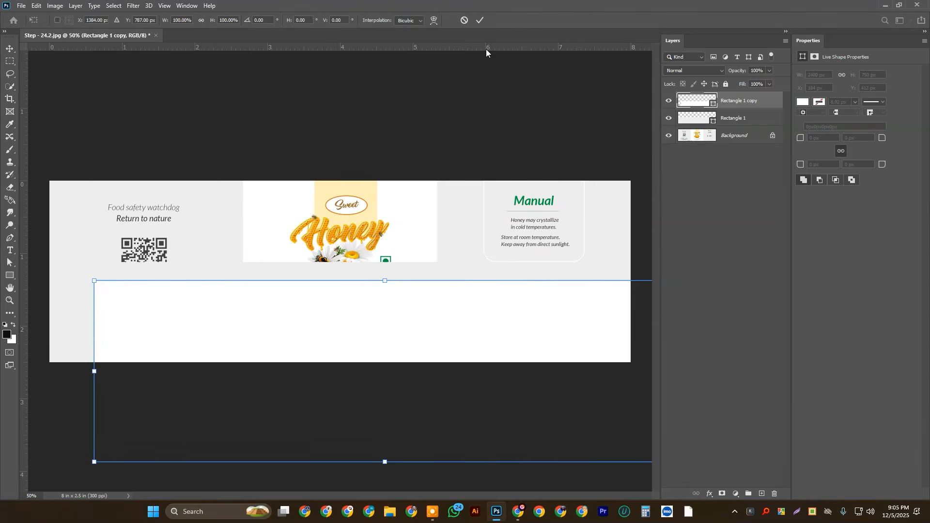
key(ctrl+z)
key(ctrl+z)
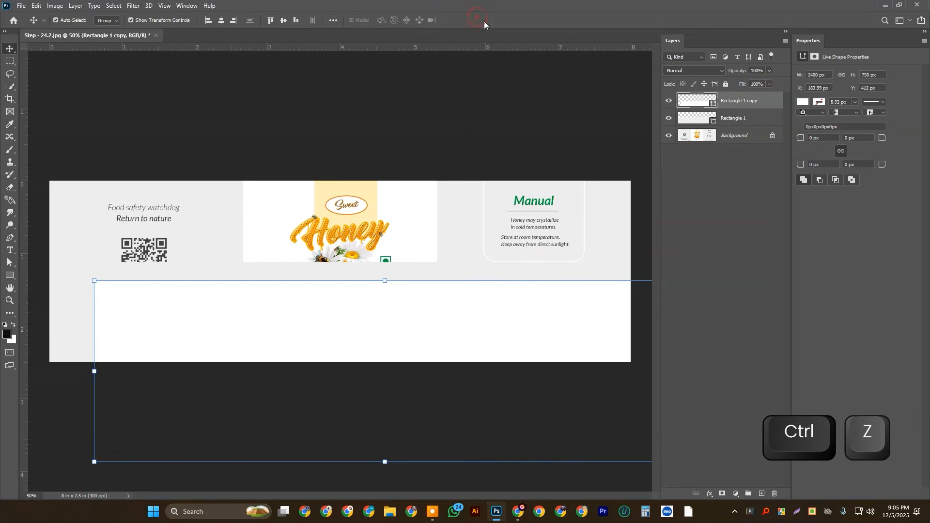
key(ctrl+z)
key(ctrl+z)
key(ctrl+z)
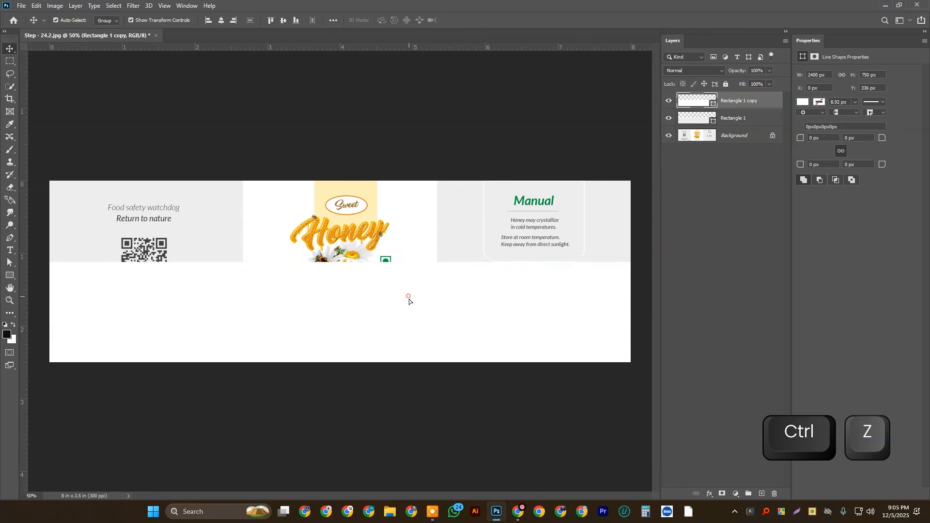
- Offset the white rectangle down to Y 452 px and reposition both rectangles together at X -16, Y 289 px
ctrl+click(417, 258)
click(401, 301)
click(411, 270)
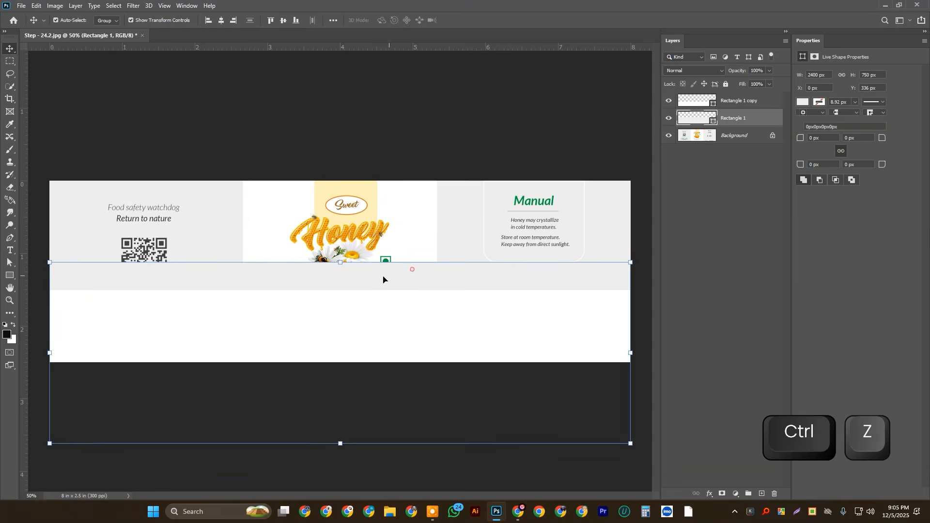
click(415, 321)
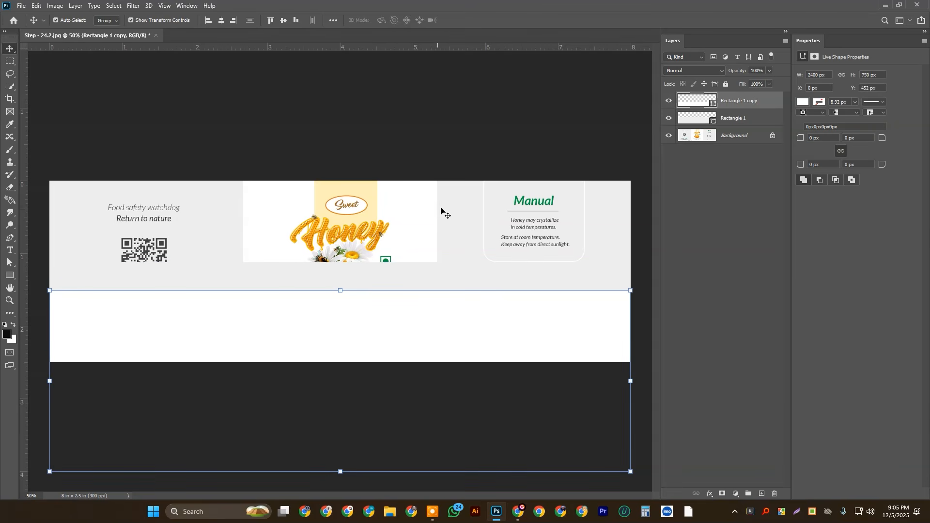
shift+click(415, 276)
drag(428, 305, 423, 370)
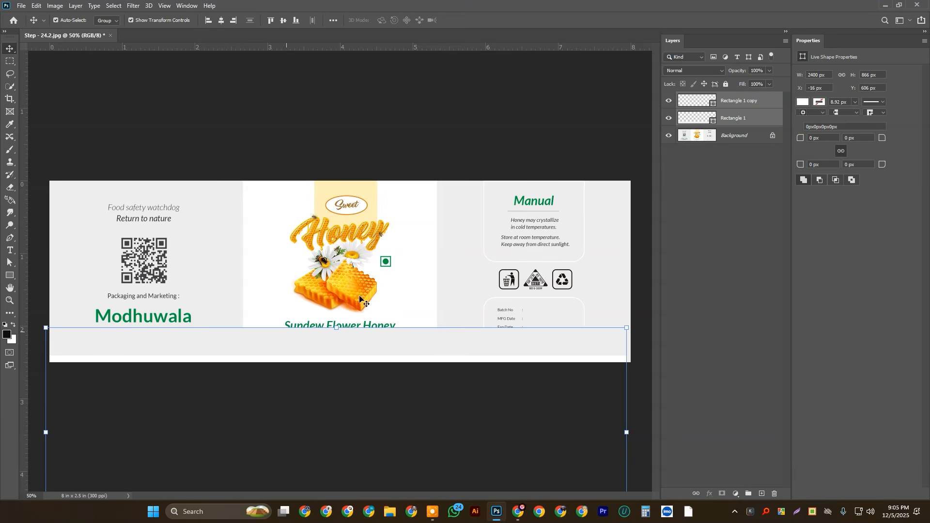
drag(463, 338, 455, 261)
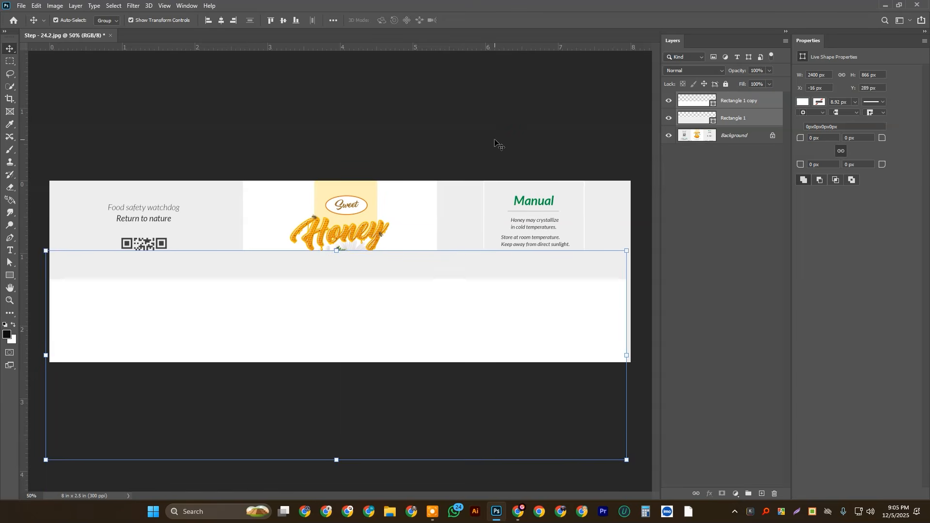
click(494, 141)
click(386, 320)
drag(371, 318, 382, 294)
key(ctrl+z)
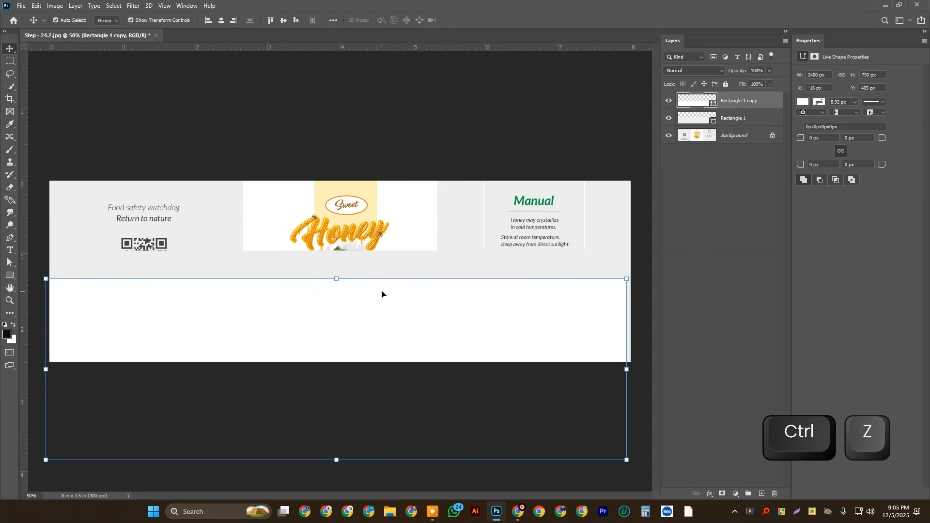
- Divide the white rectangle's width by 3 to make it 800 px and move it near the middle of the canvas
click(388, 142)
click(381, 312)
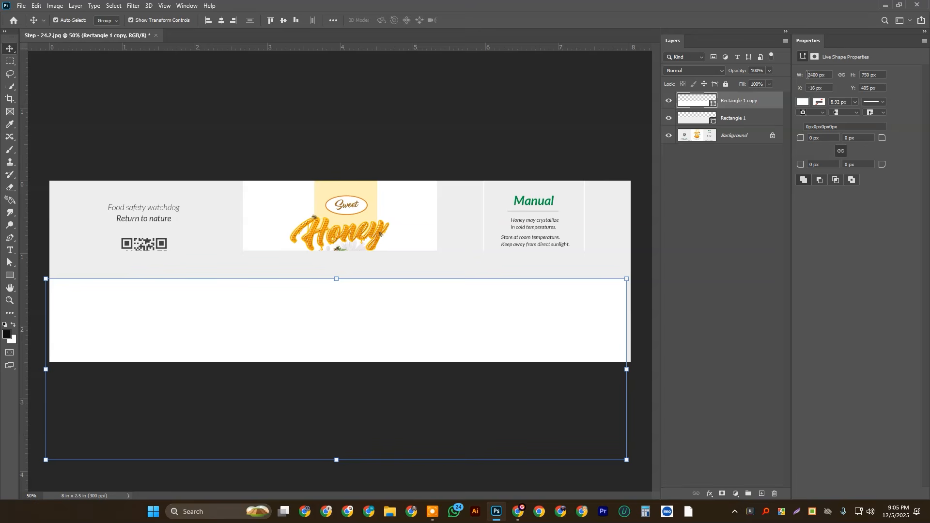
text(/)
text(3)
key(Return)
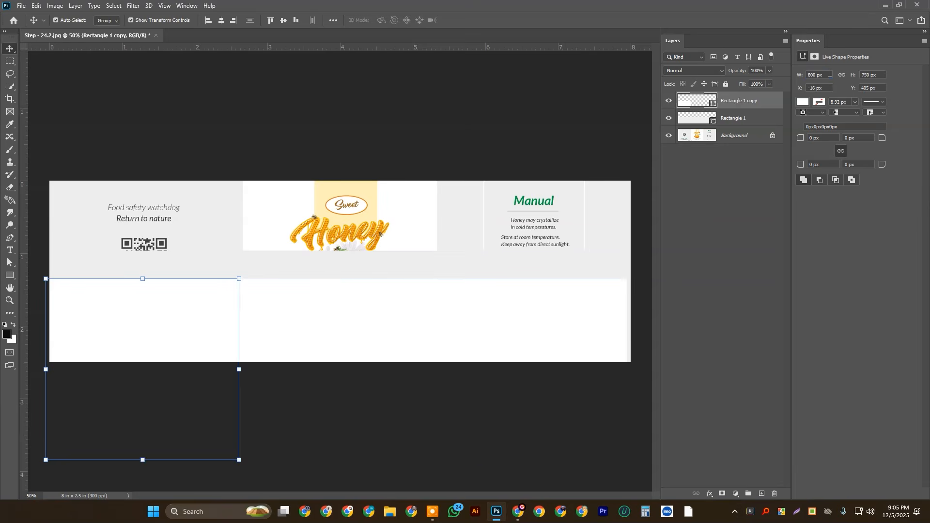
drag(157, 329, 367, 311)
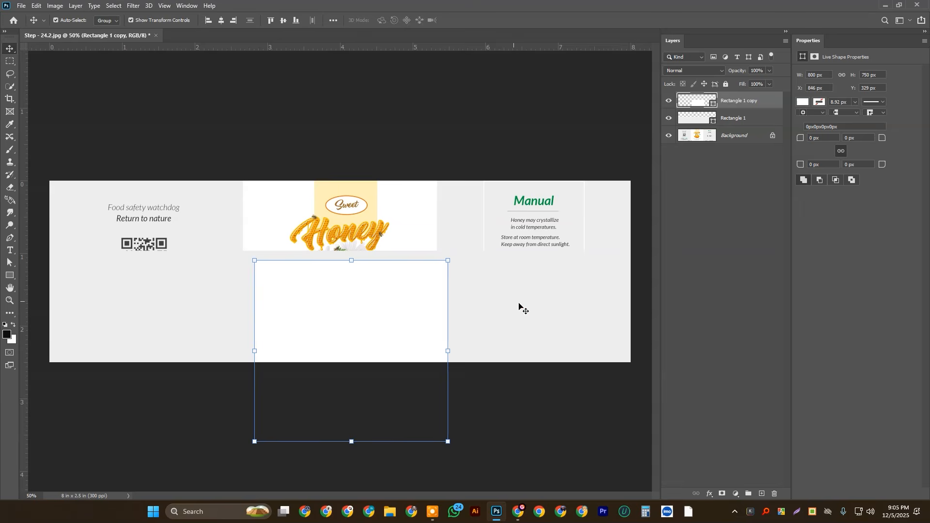
- Align the grey and the white rectangle to the canvas's top edge and horizontal centre
click(532, 311)
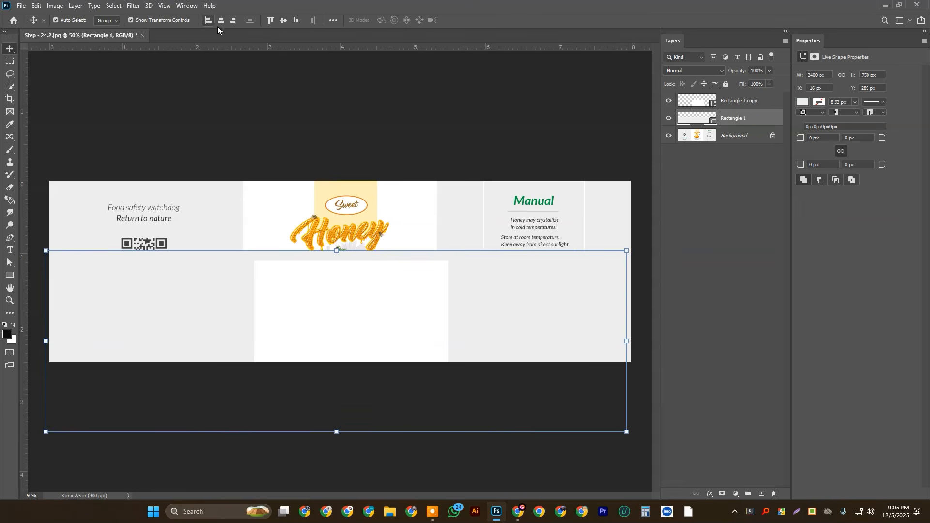
click(270, 20)
click(220, 20)
click(374, 284)
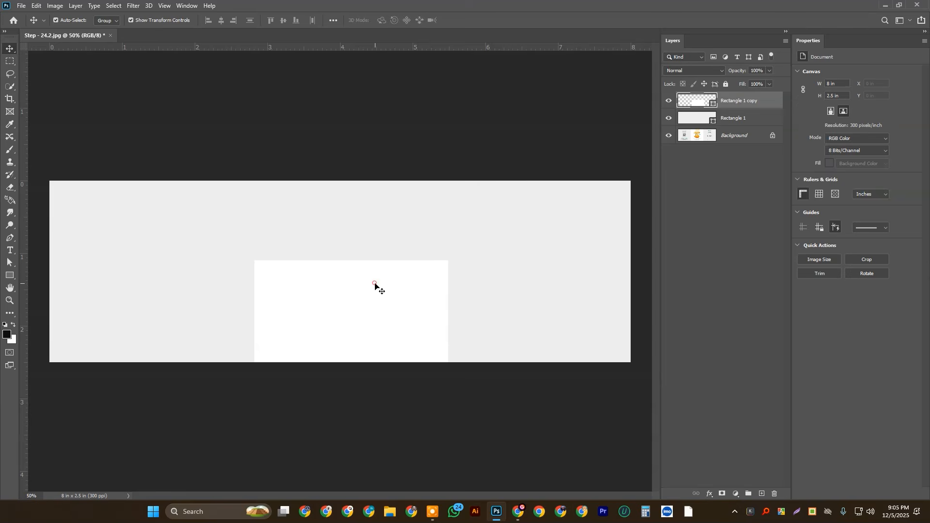
click(220, 21)
click(270, 21)
click(422, 106)
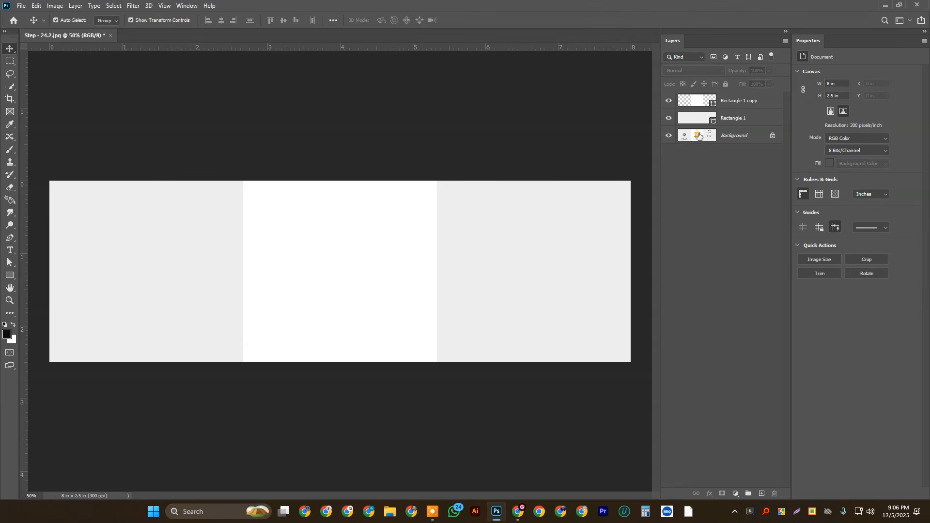
- Show only the Background layer and examine the middle panel of the reference label up close
key(alt)
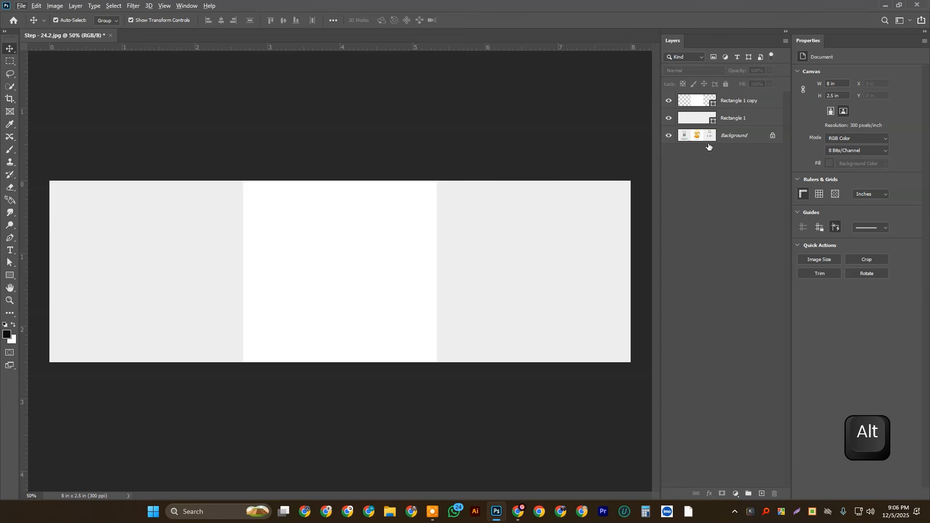
alt+click(668, 137)
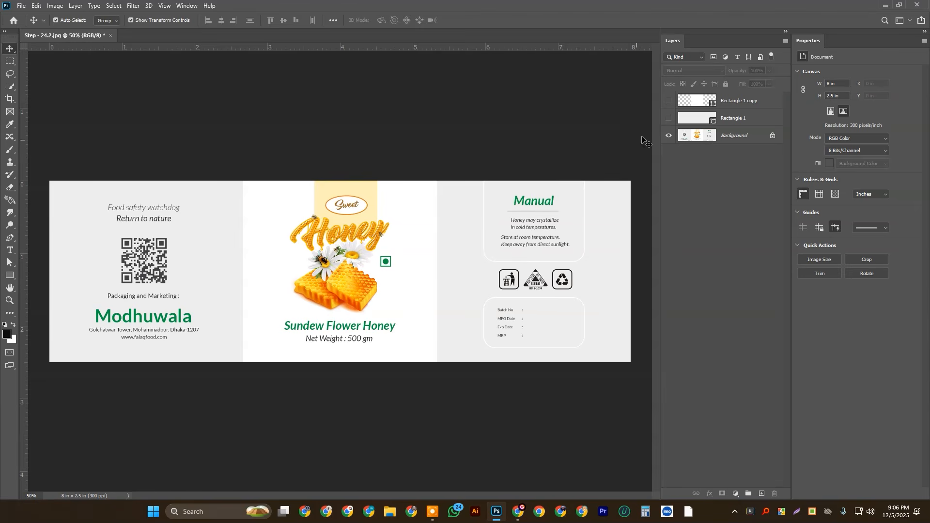
alt+click(669, 136)
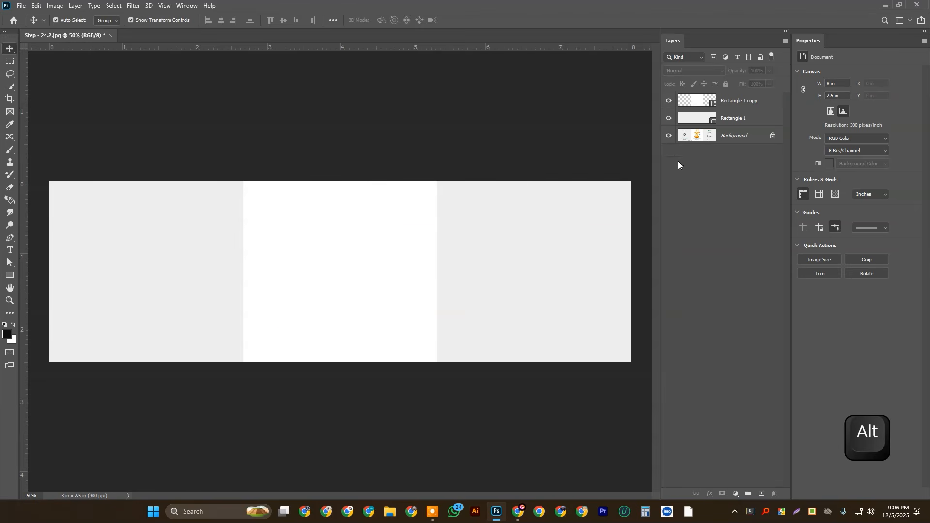
alt+click(669, 136)
scroll(402, 308, up, 3)
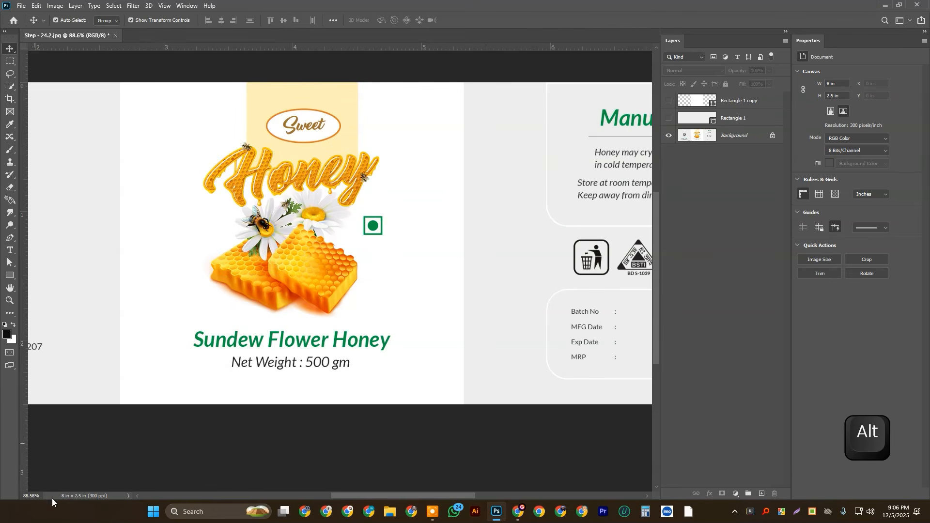
scroll(202, 214, up, 2)
scroll(203, 215, down, 2)
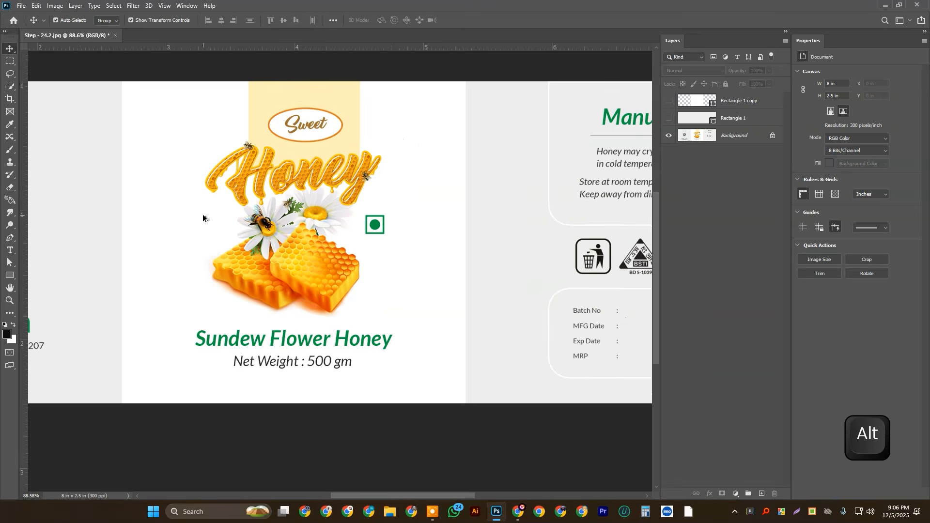
scroll(202, 214, up, 1)
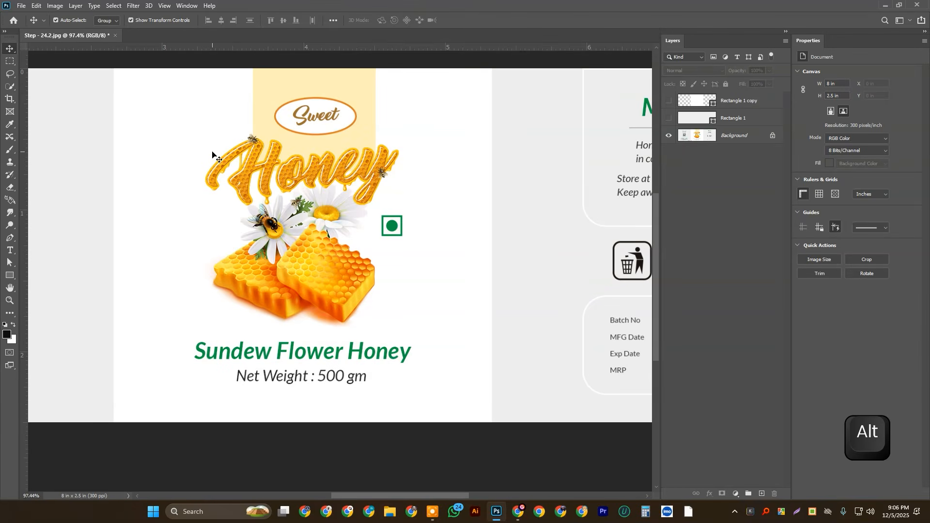
- Show the white panel rectangle, duplicate it and scale the copy down to 277 × 260 px at the panel's top centre
click(669, 101)
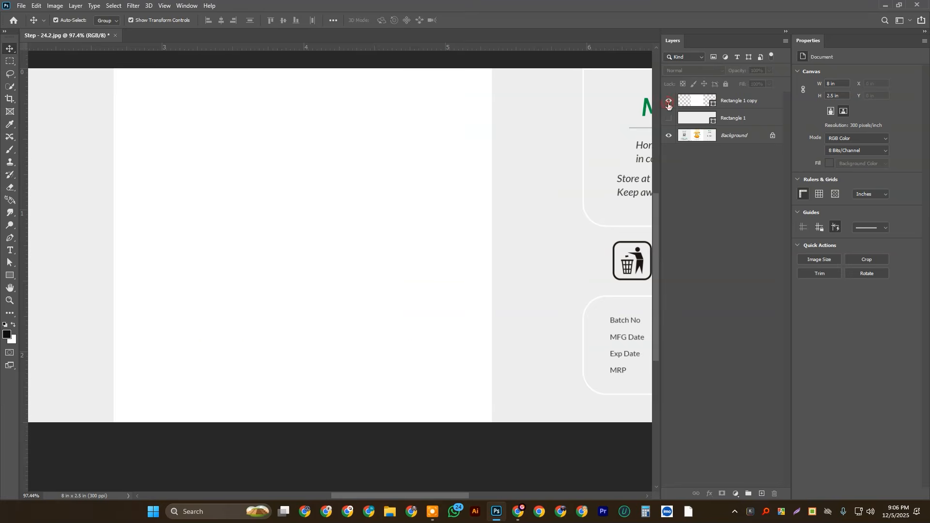
click(372, 256)
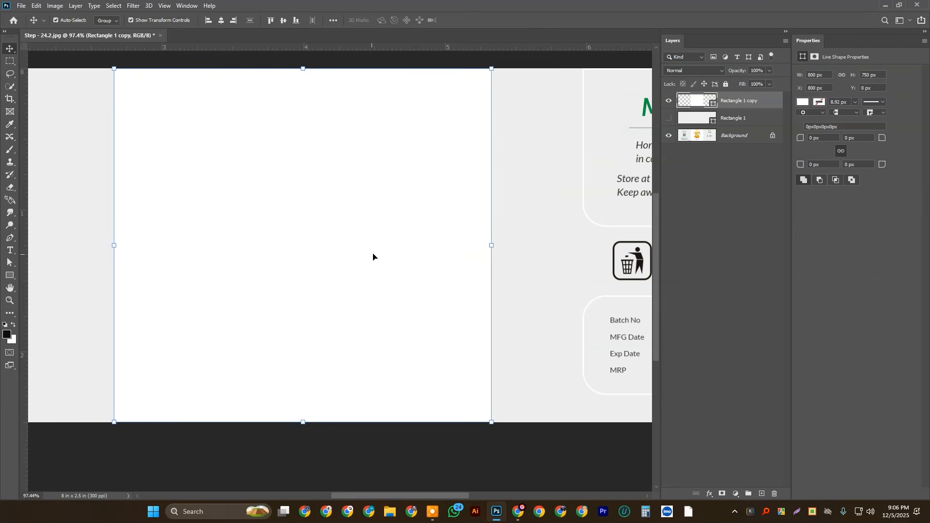
key(ctrl)
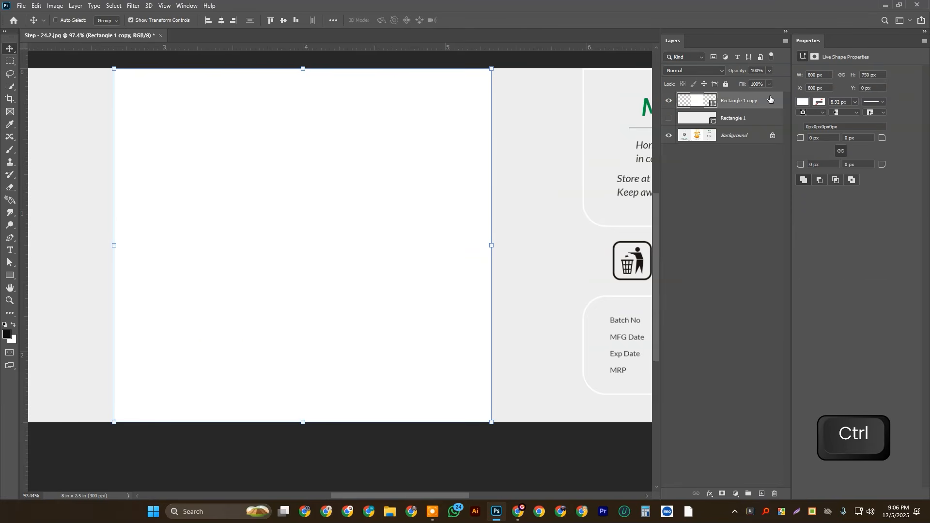
key(ctrl+j)
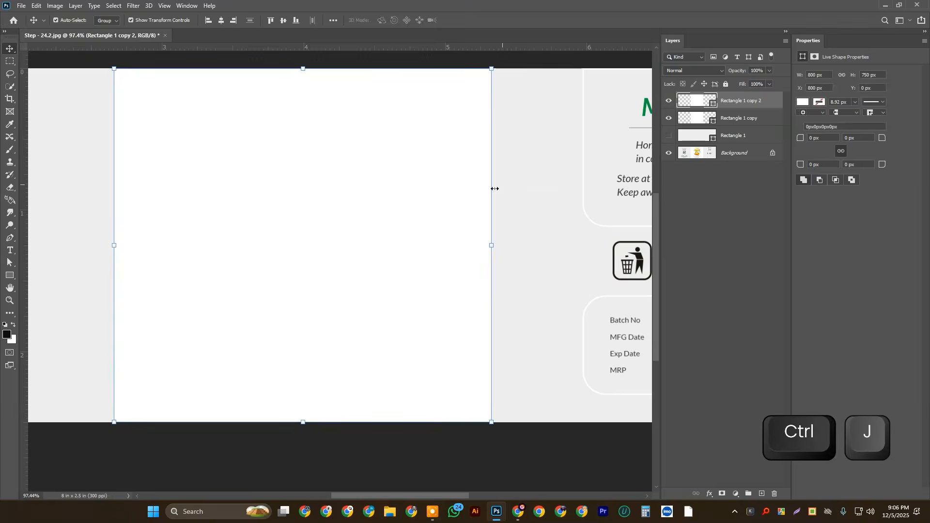
click(303, 423)
drag(304, 422, 311, 194)
click(479, 20)
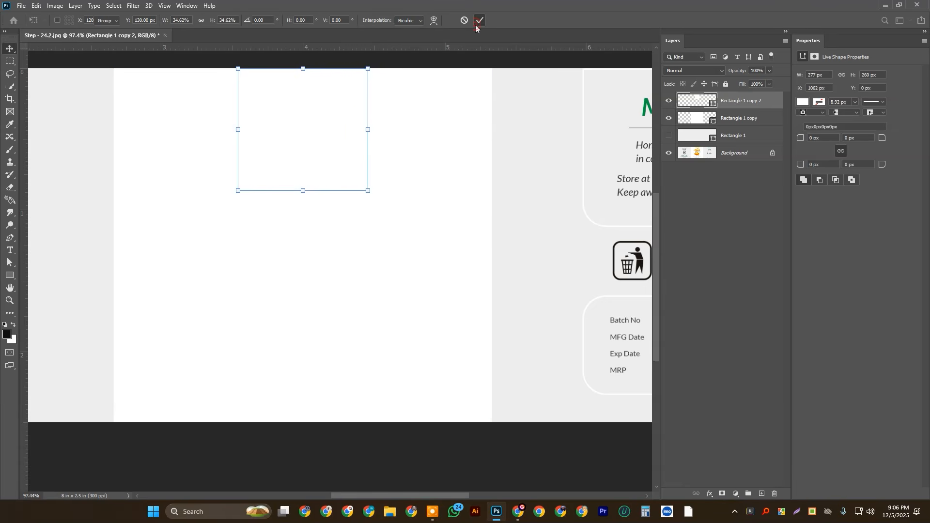
- Hide the large white rectangle and fill the small copy with the pale yellow #fff1ba sampled from the reference block
click(671, 118)
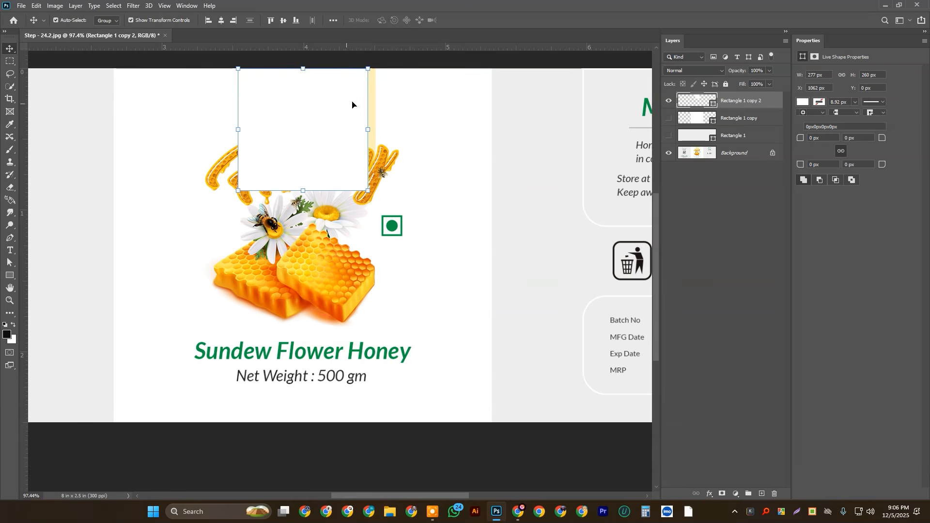
double_click(701, 102)
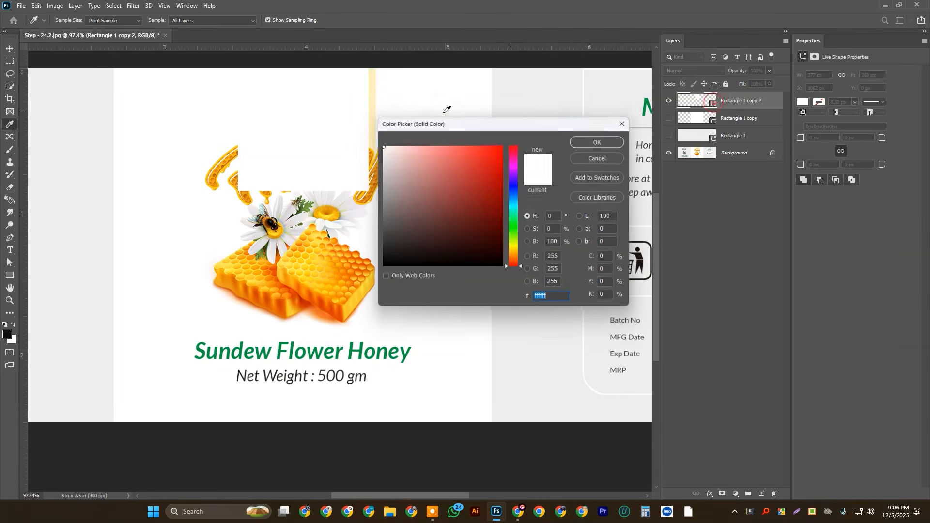
click(372, 92)
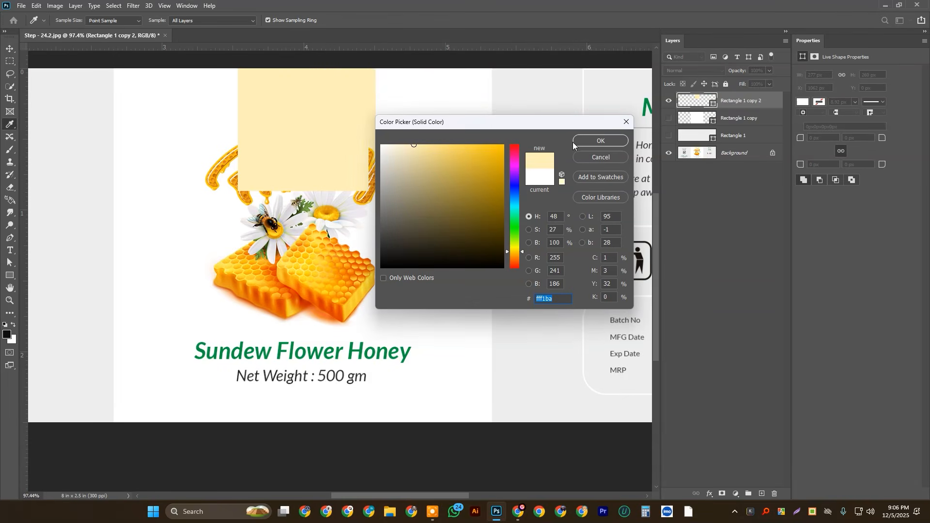
click(588, 141)
- Resize and position the yellow rectangle to match the reference block behind the honey logo, about 259 × 211 px
drag(339, 107, 337, 135)
scroll(318, 118, up, 4)
drag(413, 138, 482, 294)
drag(382, 296, 412, 274)
drag(484, 305, 471, 305)
drag(390, 293, 391, 280)
drag(381, 381, 394, 346)
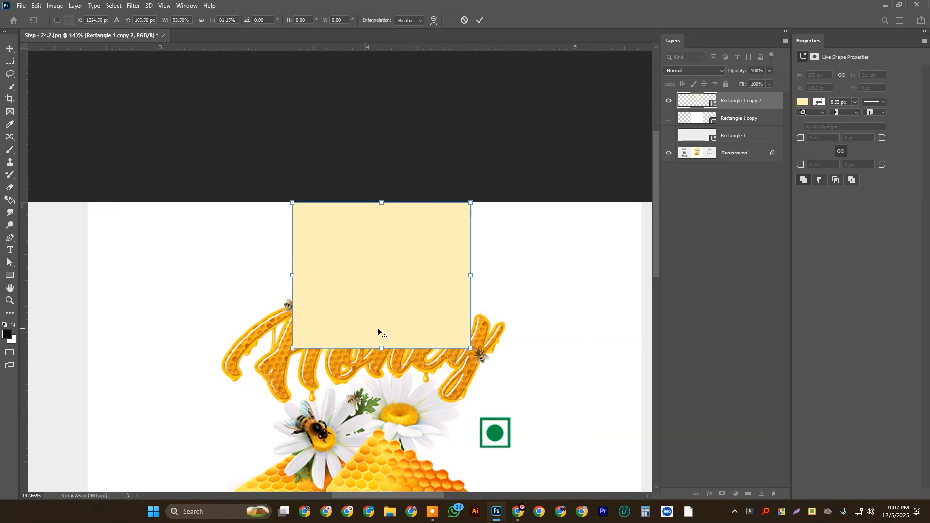
scroll(377, 328, down, 3)
click(479, 20)
scroll(483, 164, down, 3)
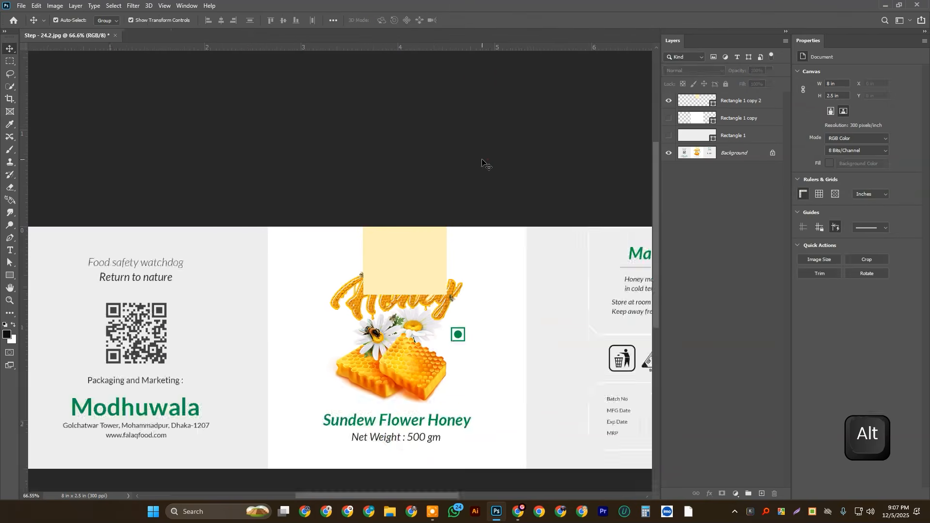
scroll(423, 309, up, 3)
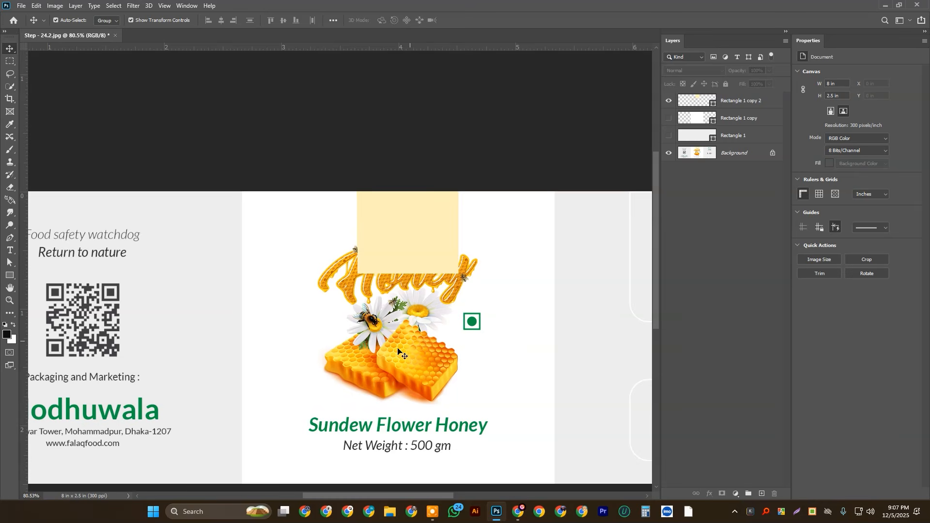
- Open Beehive-PNG and bring its honeycomb and daisy artwork into the Step - 24.2 label document
click(420, 117)
key(ctrl+o)
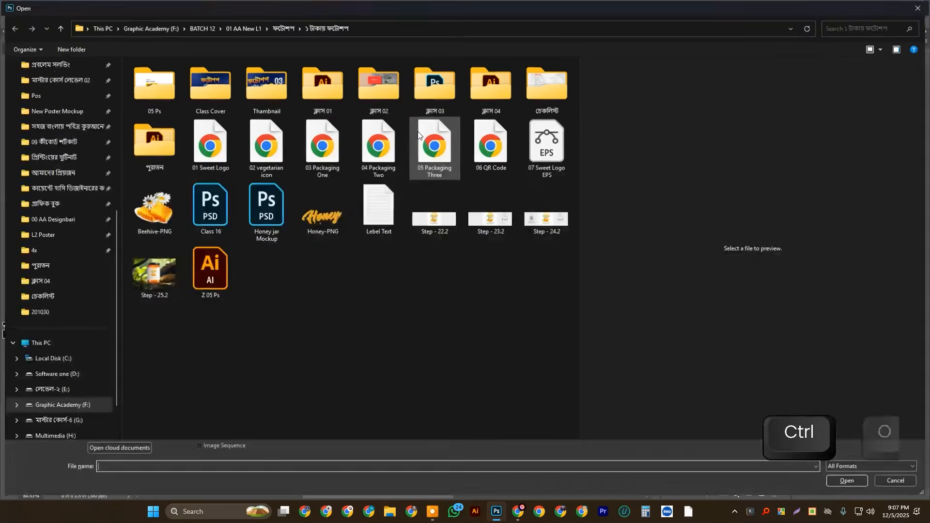
click(154, 208)
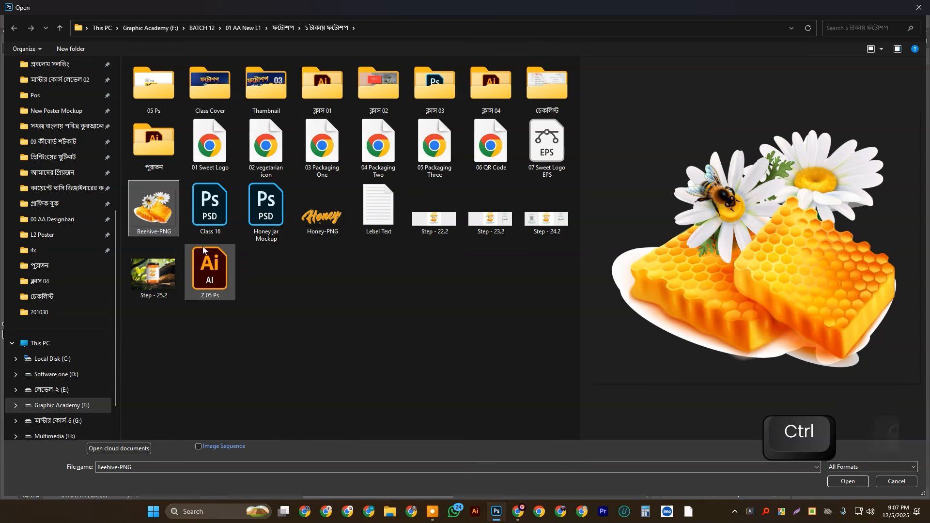
double_click(150, 216)
drag(347, 272, 337, 345)
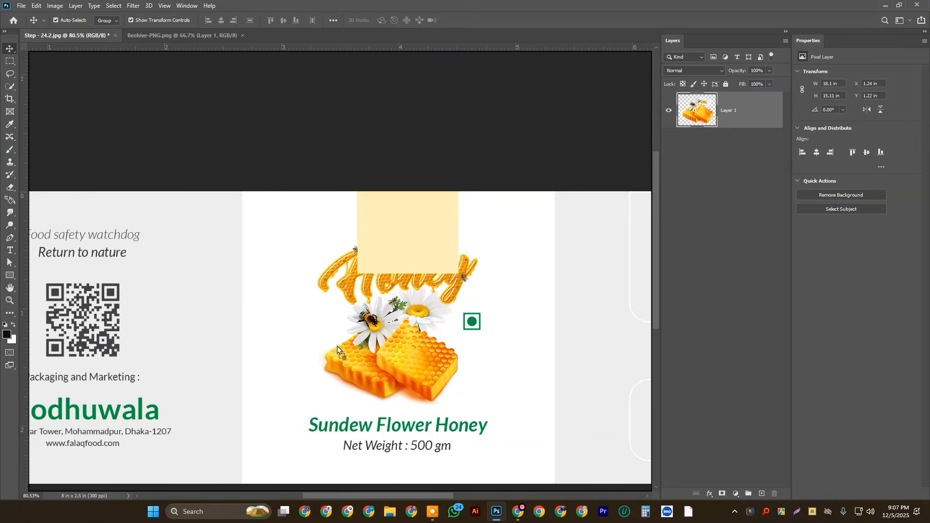
drag(403, 368, 403, 370)
- Scale the honeycomb artwork to 30.24% and position it over the reference honeycomb in the middle panel
drag(403, 155, 418, 410)
drag(449, 443, 412, 268)
drag(371, 240, 411, 279)
drag(407, 281, 398, 283)
drag(413, 376, 419, 374)
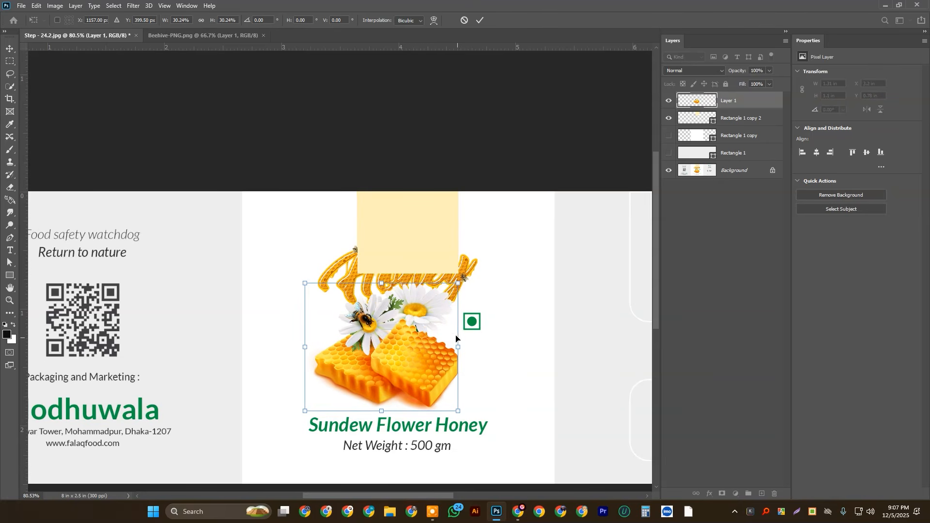
key(Return)
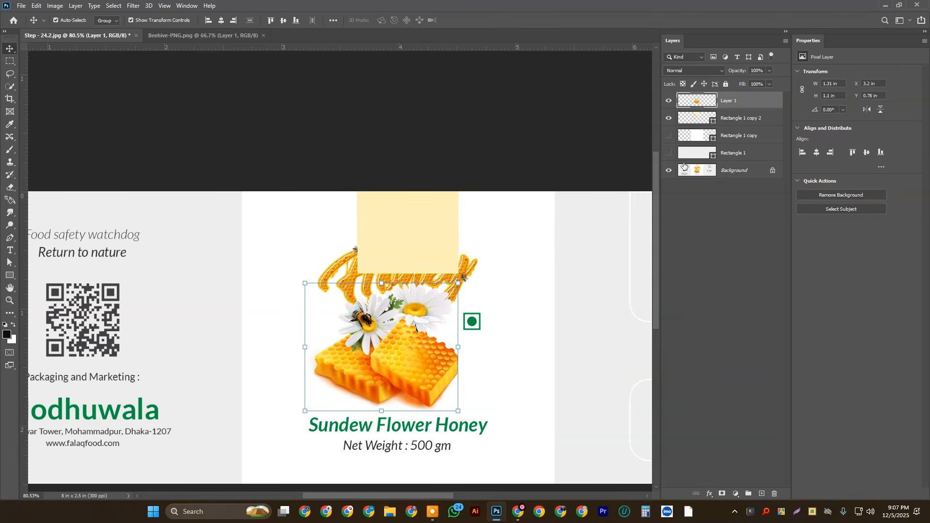
click(415, 135)
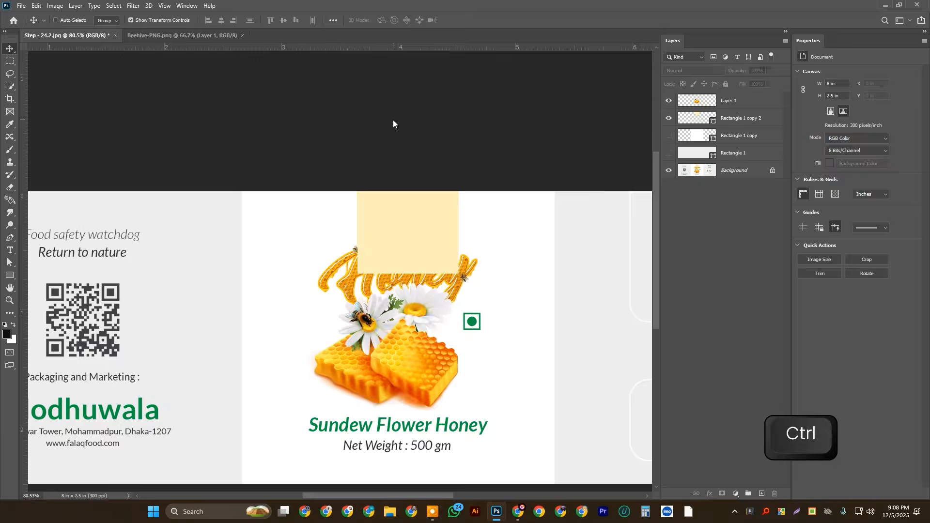
- Open Honey-PNG and bring its Honey lettering into the Step - 24.2 label document
key(ctrl+o)
click(330, 219)
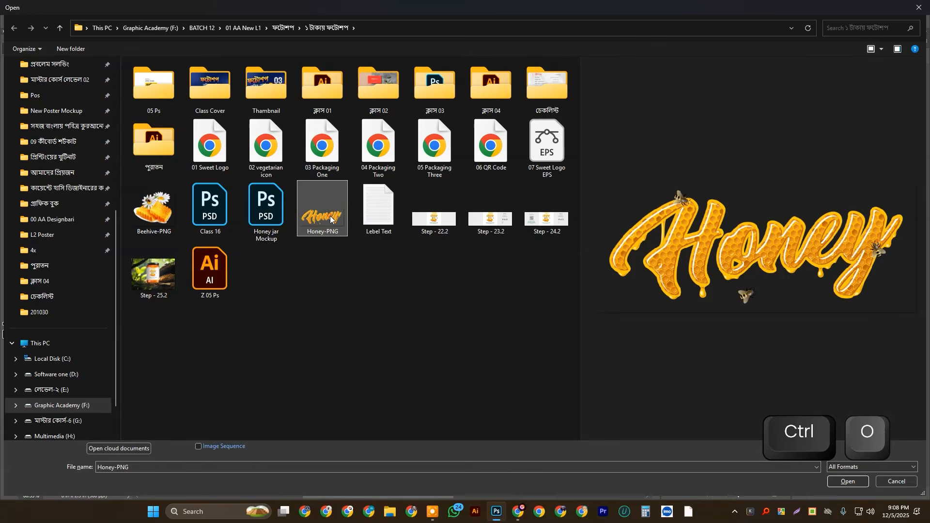
double_click(330, 219)
drag(330, 216, 407, 292)
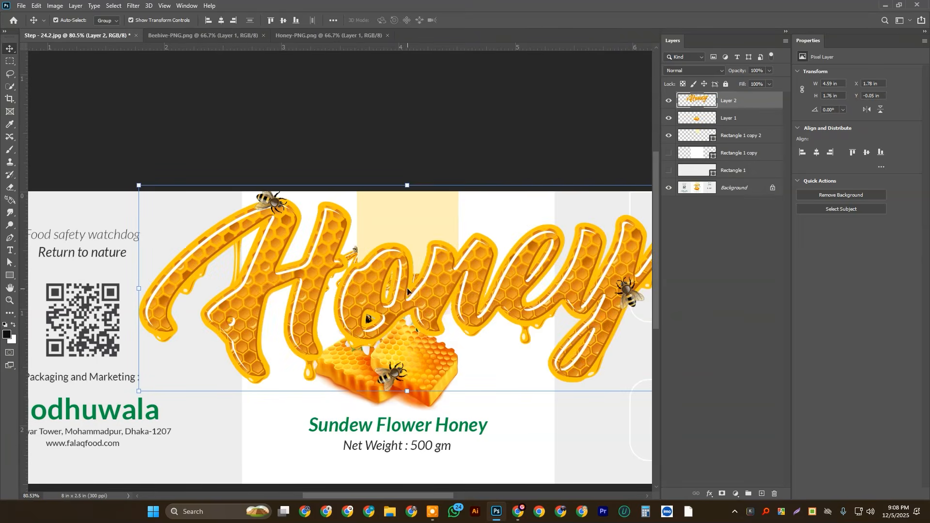
- Scale the Honey lettering to 30.38% and align it over the reference logo above the honeycomb
drag(406, 183, 407, 307)
scroll(340, 333, up, 3)
scroll(341, 334, up, 2)
drag(341, 366, 391, 210)
scroll(392, 212, down, 2)
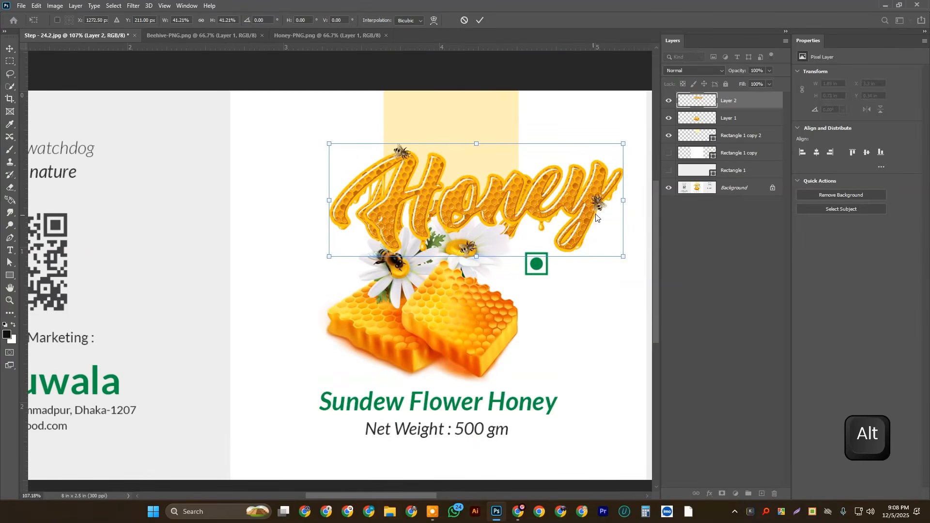
drag(623, 197, 540, 198)
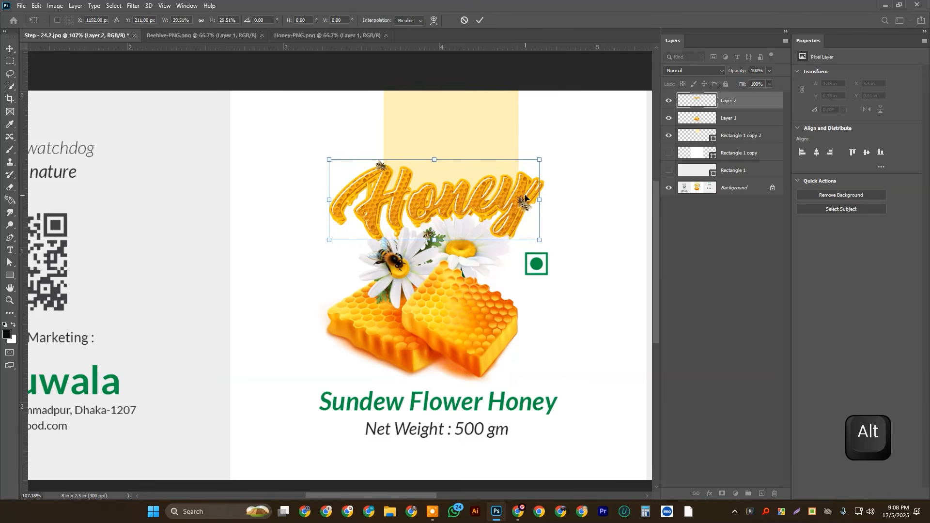
scroll(507, 205, up, 2)
key(alt)
drag(563, 198, 533, 193)
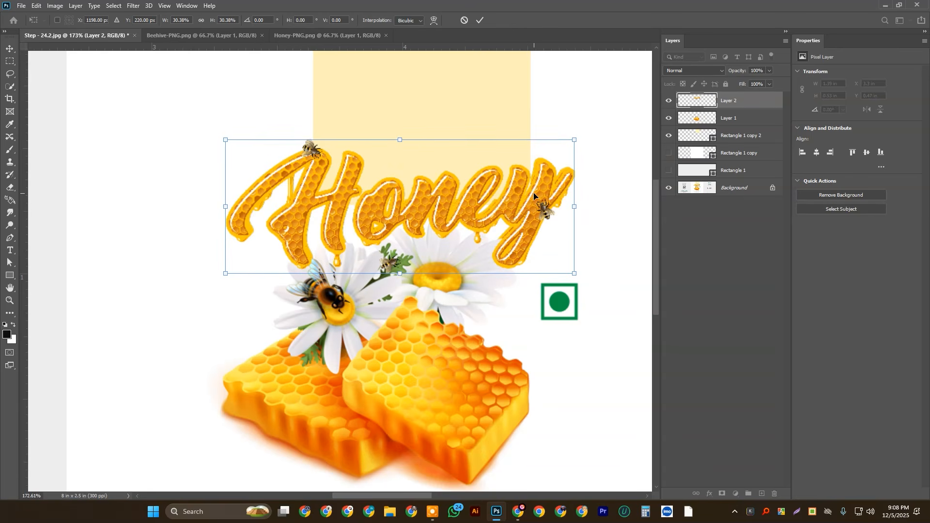
click(479, 20)
scroll(559, 92, down, 5)
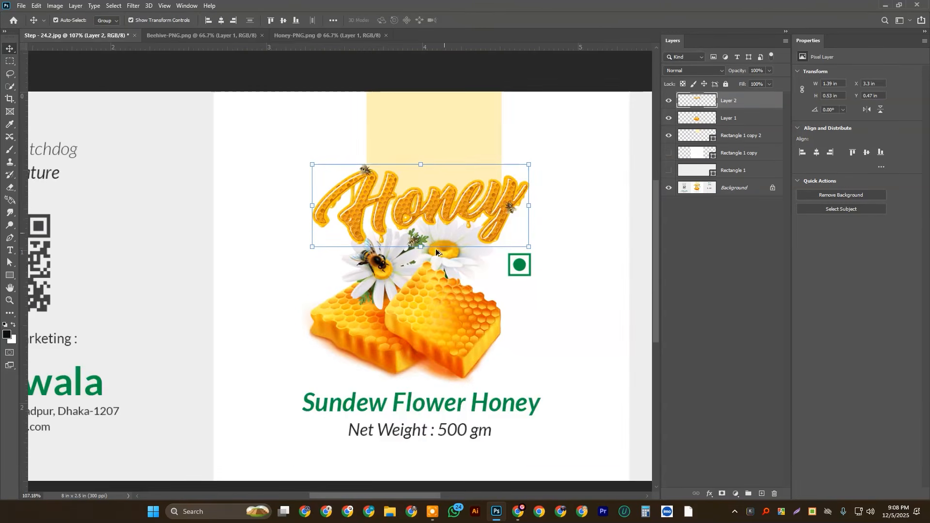
click(559, 93)
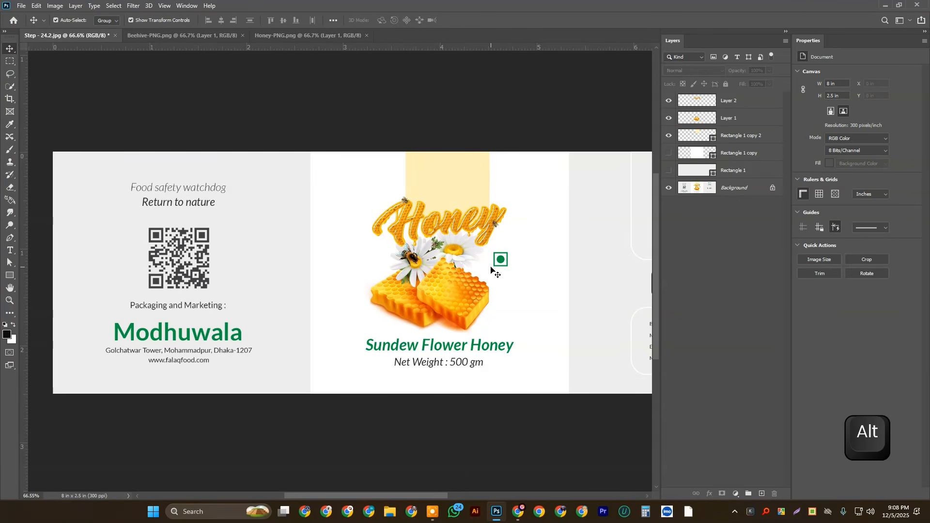
- Place the 02 vegetarian icon file as an embedded object in the label
scroll(506, 263, up, 2)
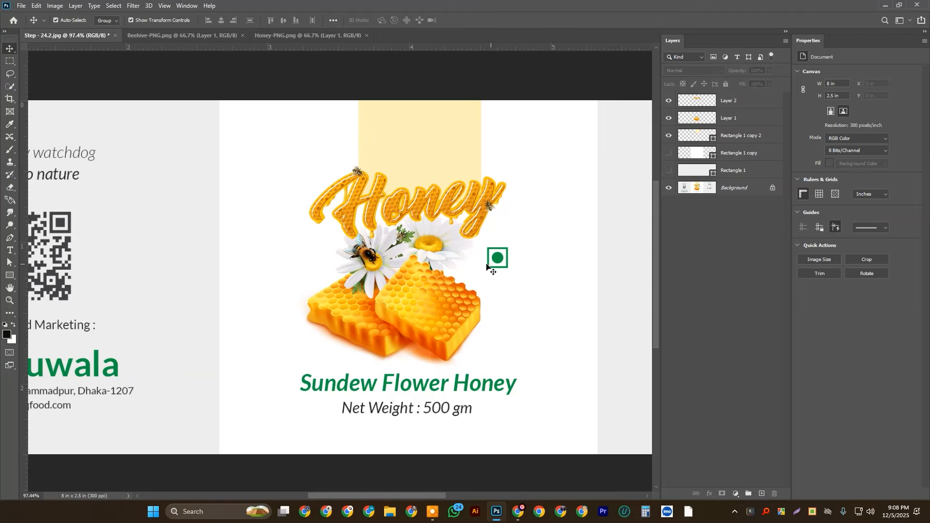
click(23, 5)
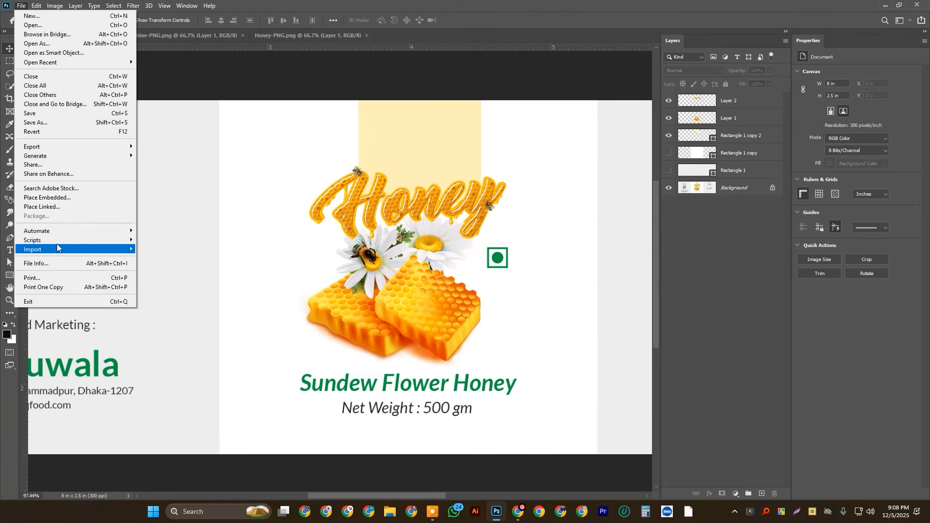
click(68, 197)
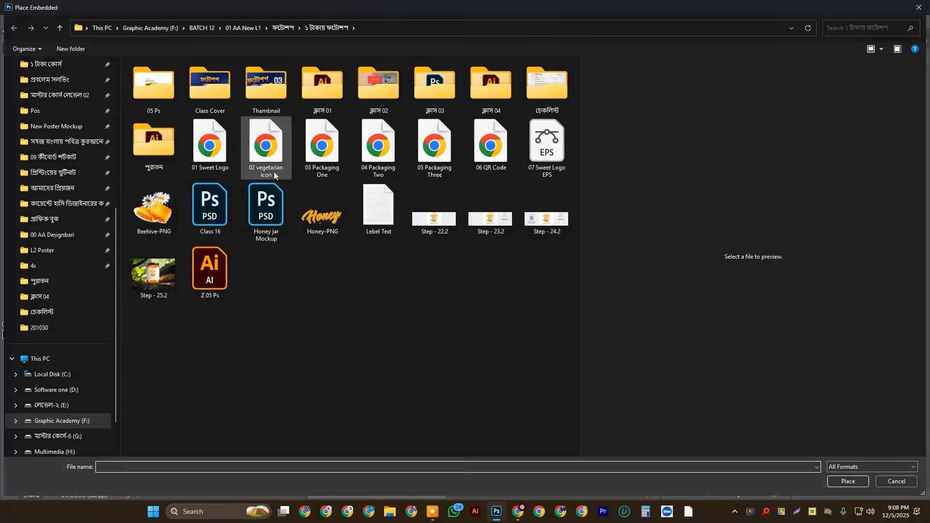
click(264, 174)
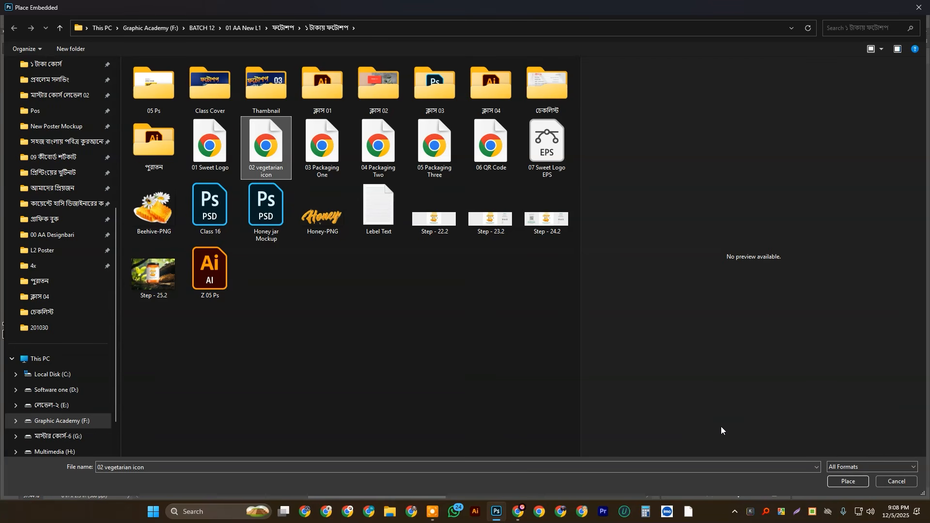
click(848, 482)
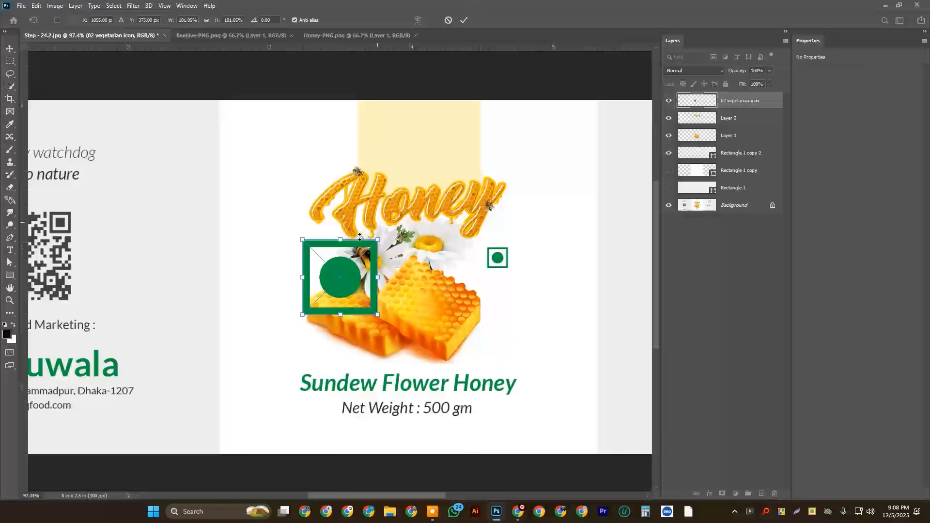
- Scale the vegetarian icon to 28.42% and fit it over the green reference mark beside the flowers
drag(341, 296, 530, 295)
scroll(511, 272, up, 5)
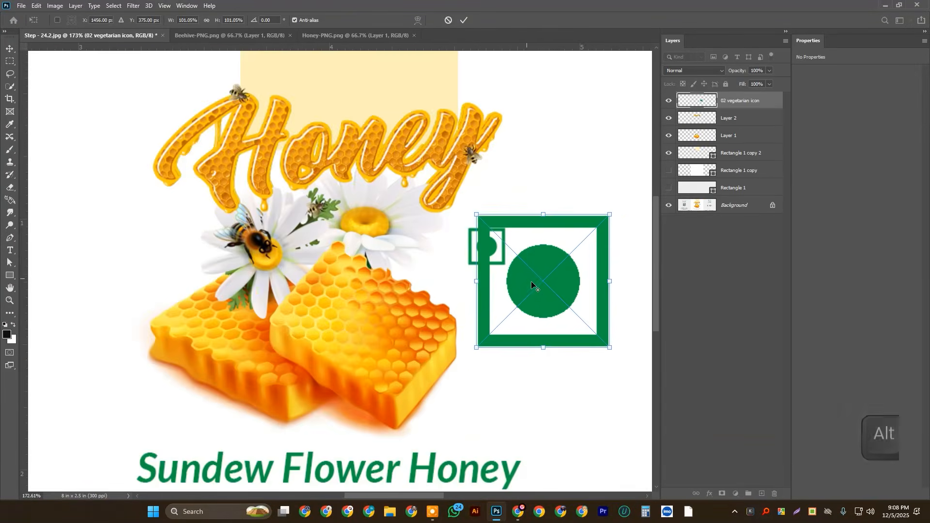
drag(644, 278, 495, 279)
scroll(494, 247, up, 3)
drag(489, 316, 442, 227)
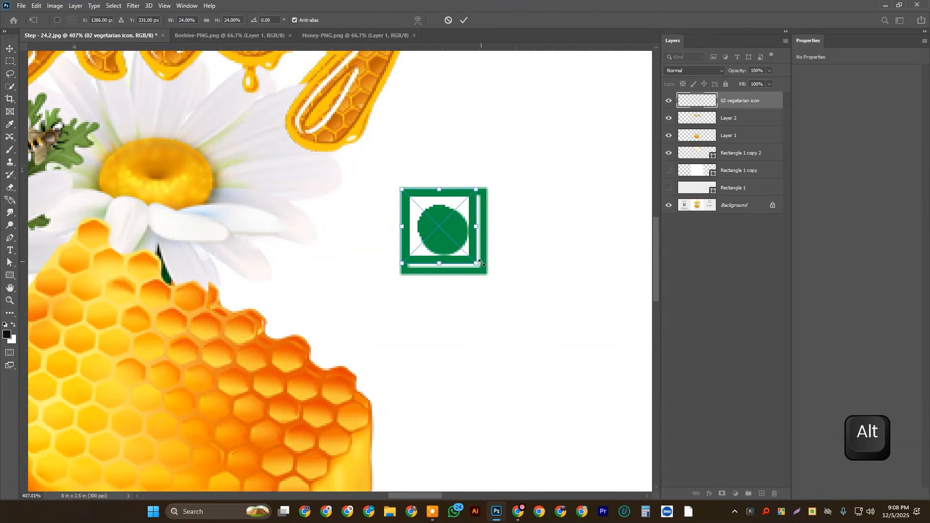
drag(476, 264, 495, 275)
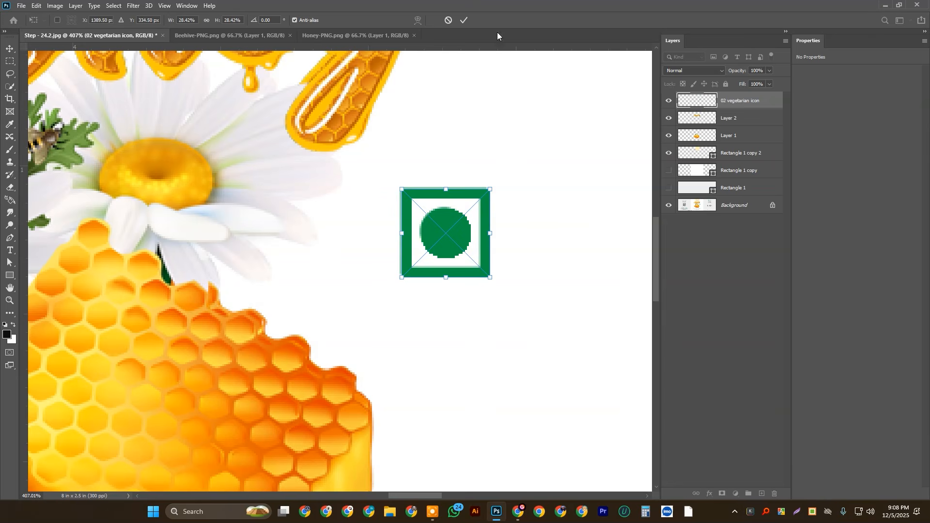
click(463, 20)
scroll(554, 238, down, 5)
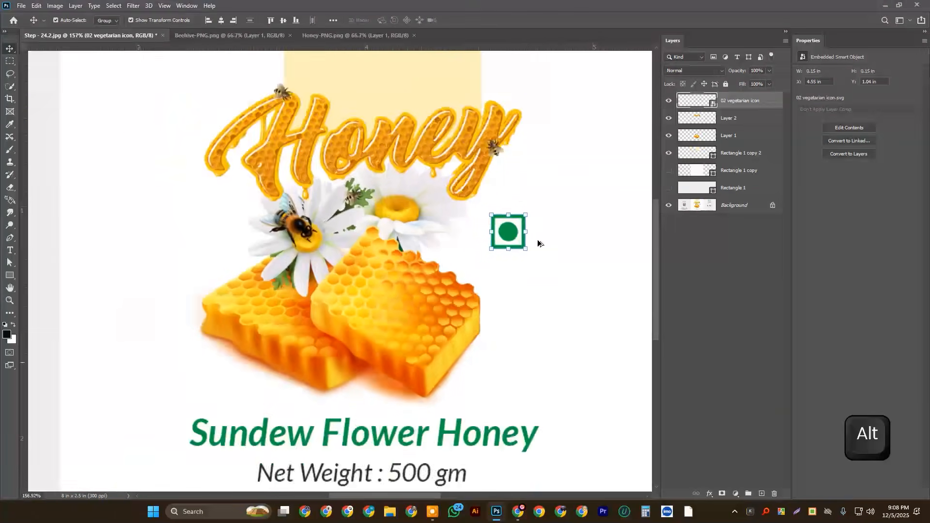
scroll(529, 237, down, 2)
click(514, 80)
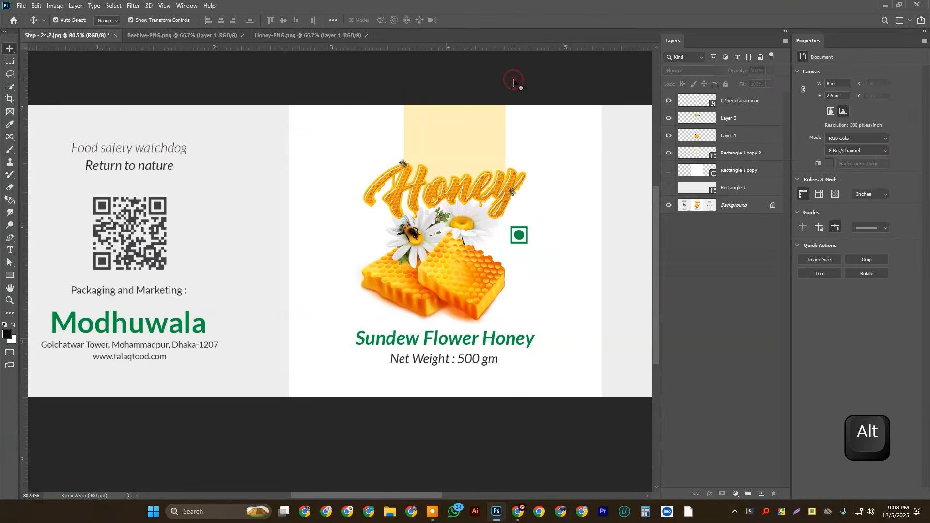
- Copy all the label wording from the preview of the Lebel Text file and close the file dialog
scroll(514, 80, down, 1)
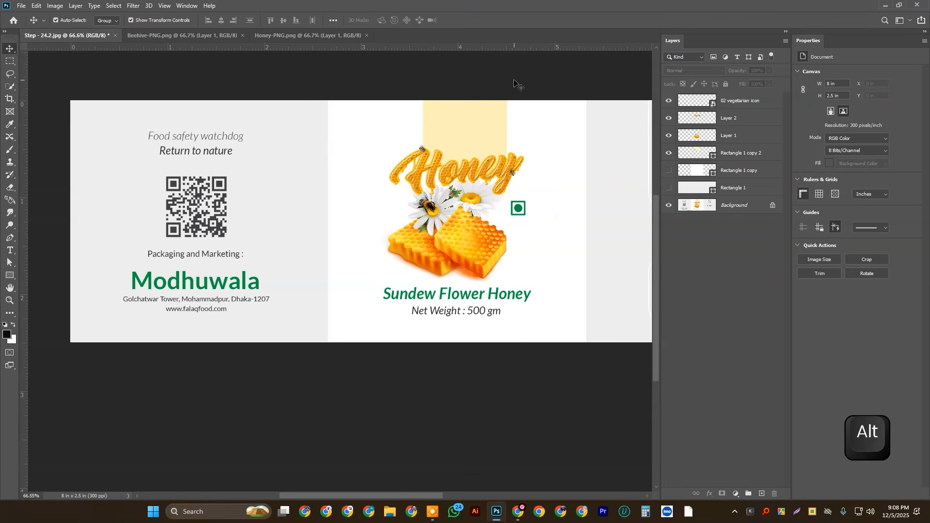
scroll(370, 280, down, 2)
scroll(356, 272, up, 2)
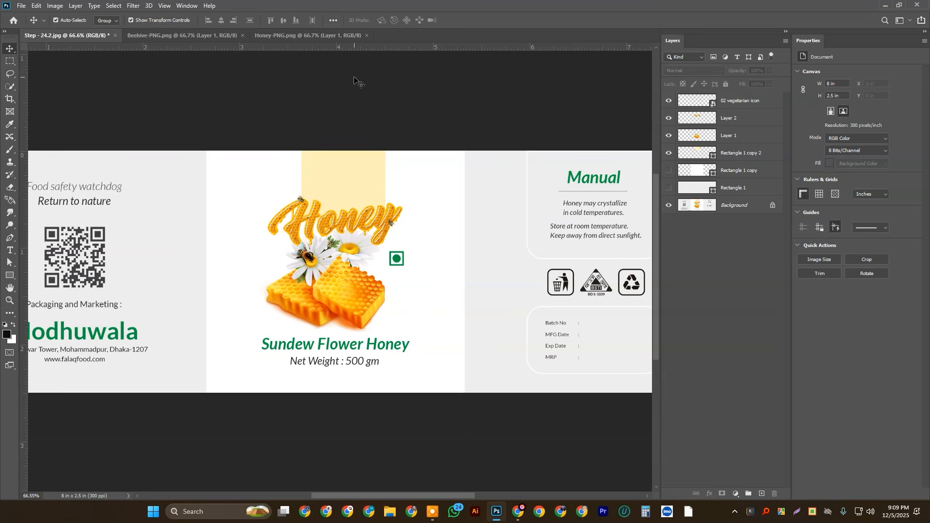
key(ctrl+o)
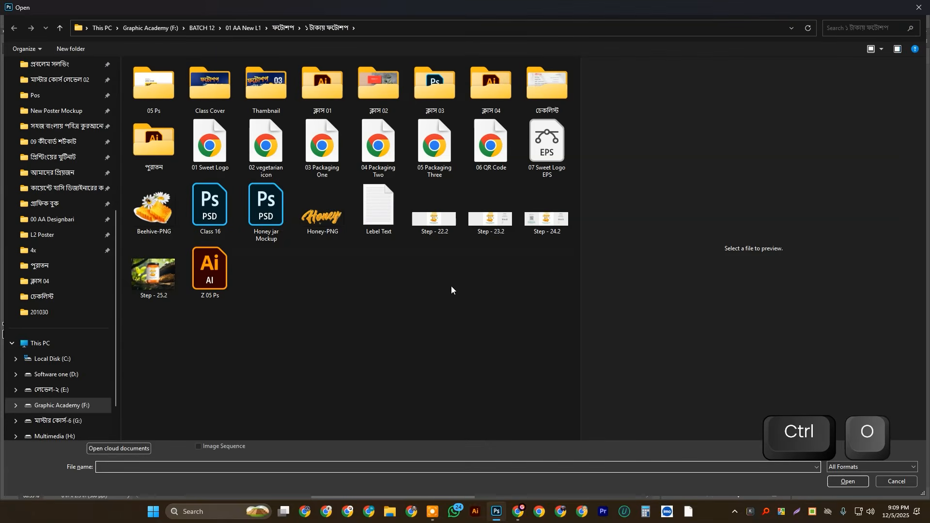
click(383, 208)
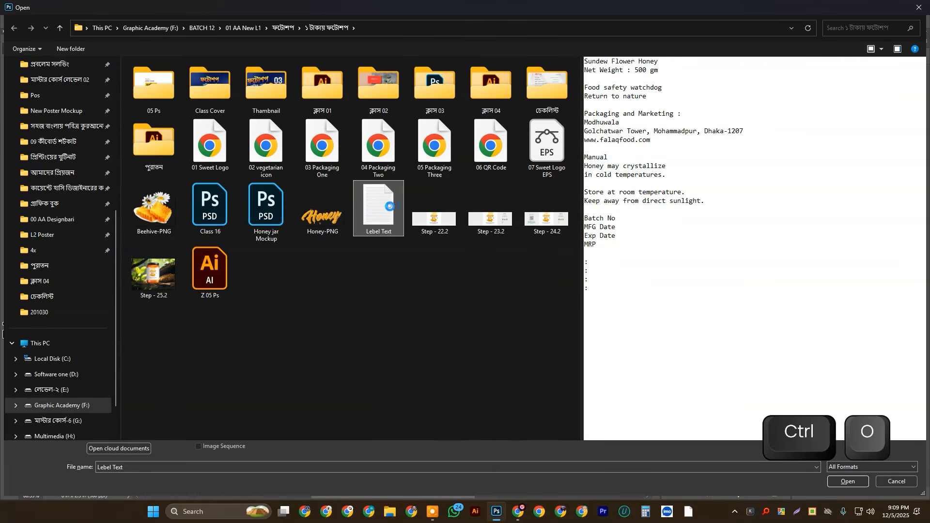
right_click(391, 206)
click(677, 170)
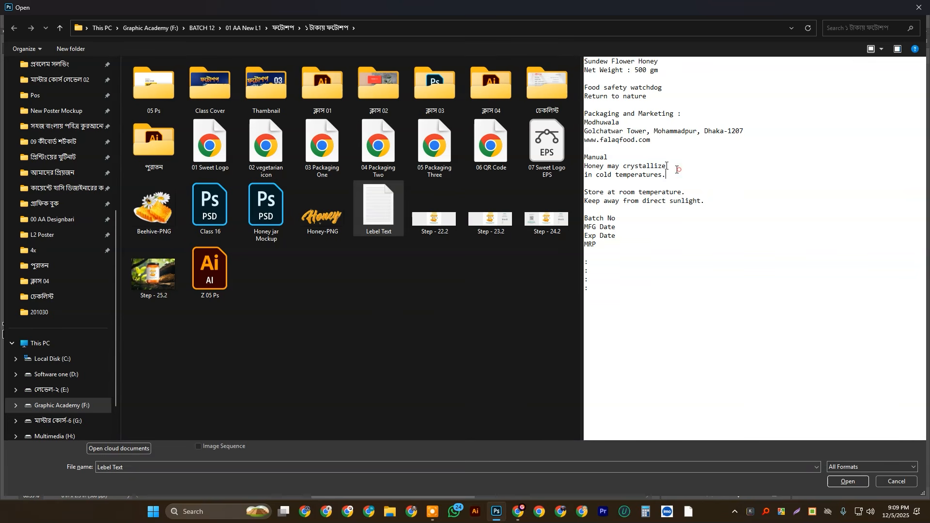
key(ctrl+a)
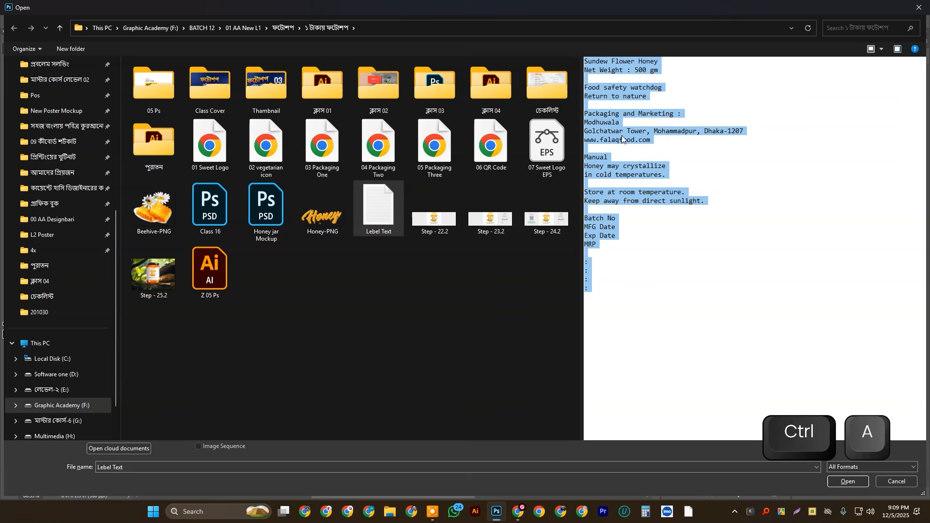
key(ctrl+c)
click(920, 9)
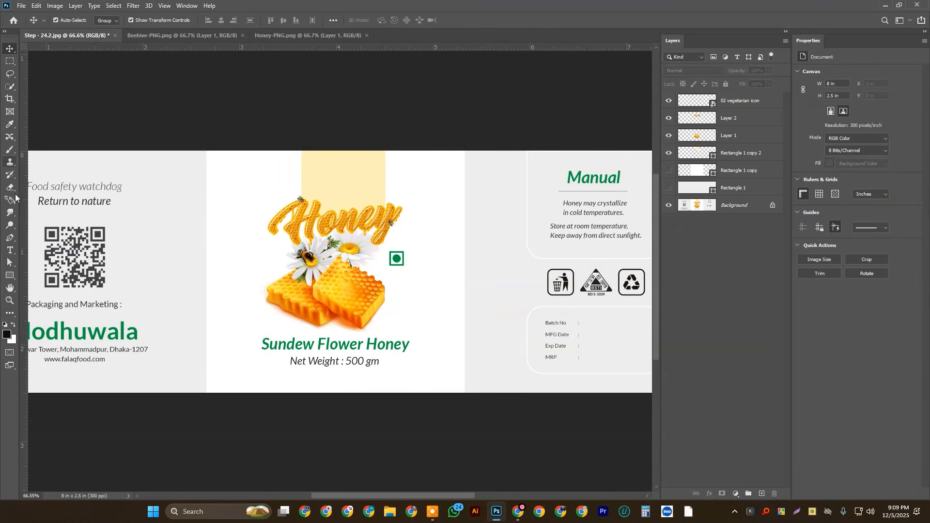
- Paste the copied label wording as a horizontal text layer and move it over the lower part of the Manual panel
scroll(276, 250, down, 3)
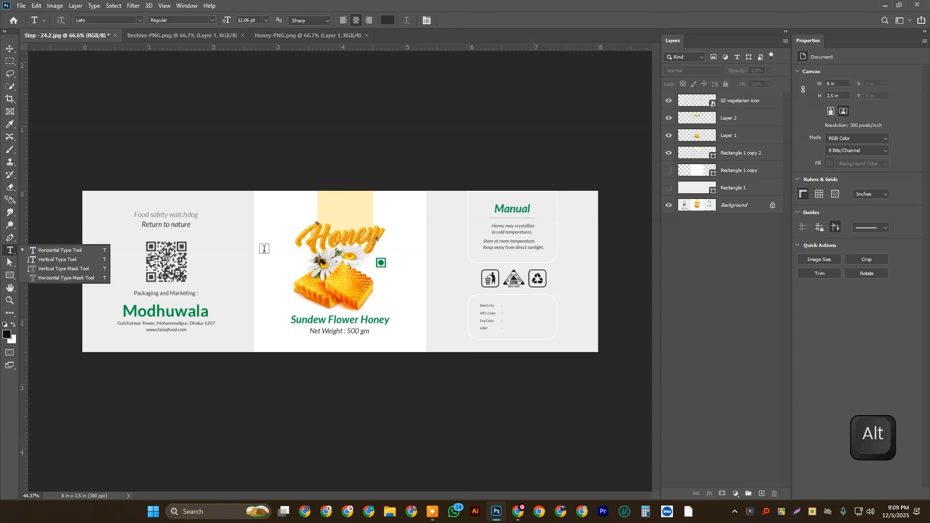
click(124, 210)
key(ctrl+v)
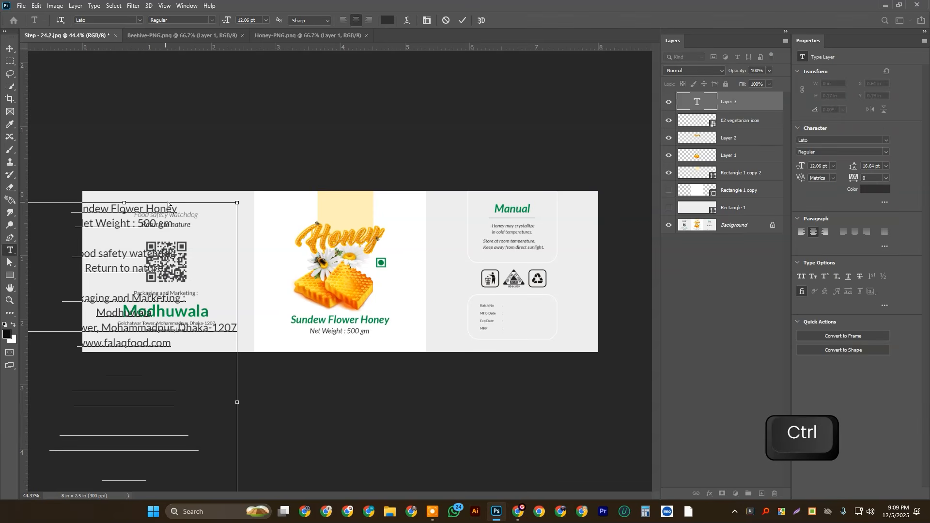
click(10, 48)
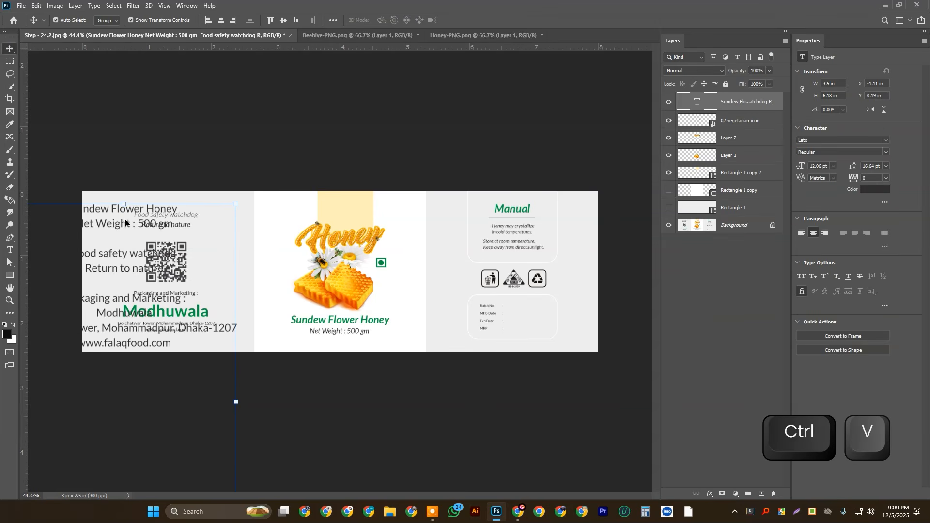
drag(125, 215, 509, 309)
- Cut the Sundew Flower Honey and Net Weight : 500 gm lines from the pasted text and delete the empty lines left behind
scroll(527, 339, up, 2)
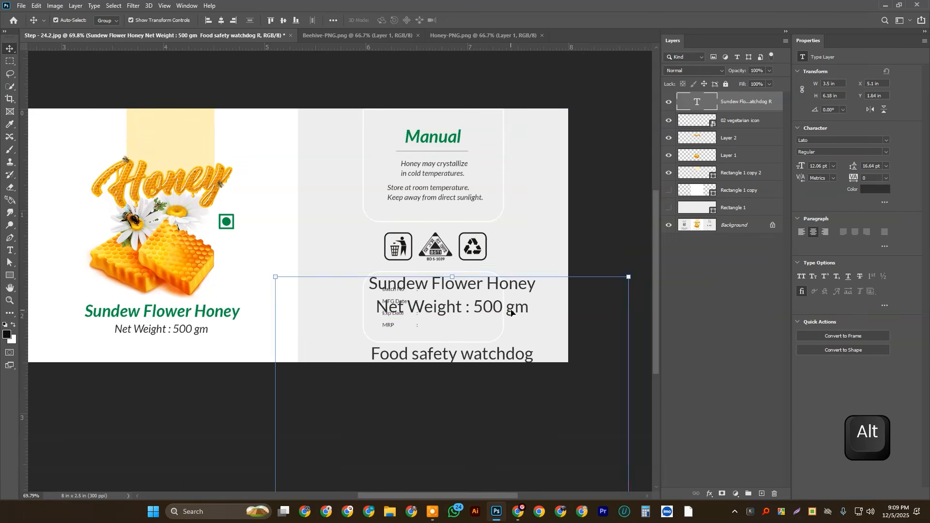
double_click(526, 310)
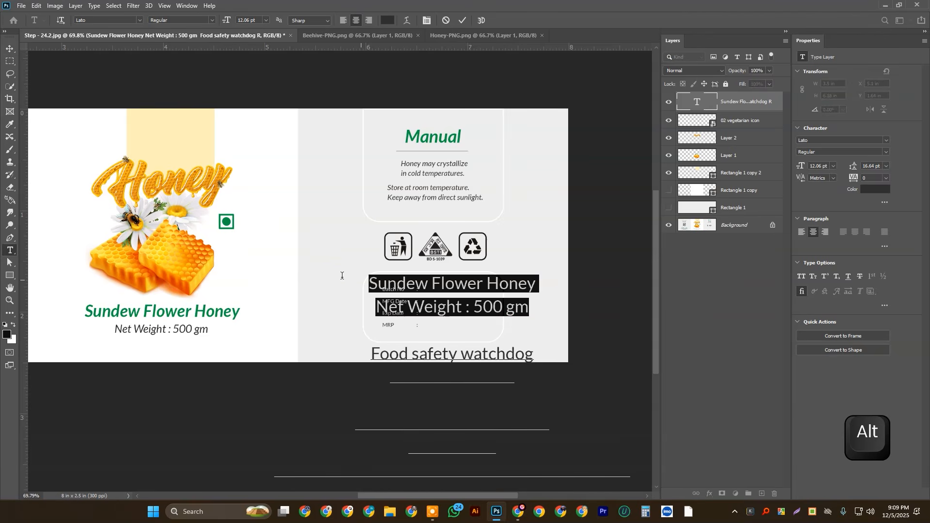
key(ctrl+c)
key(ctrl+x)
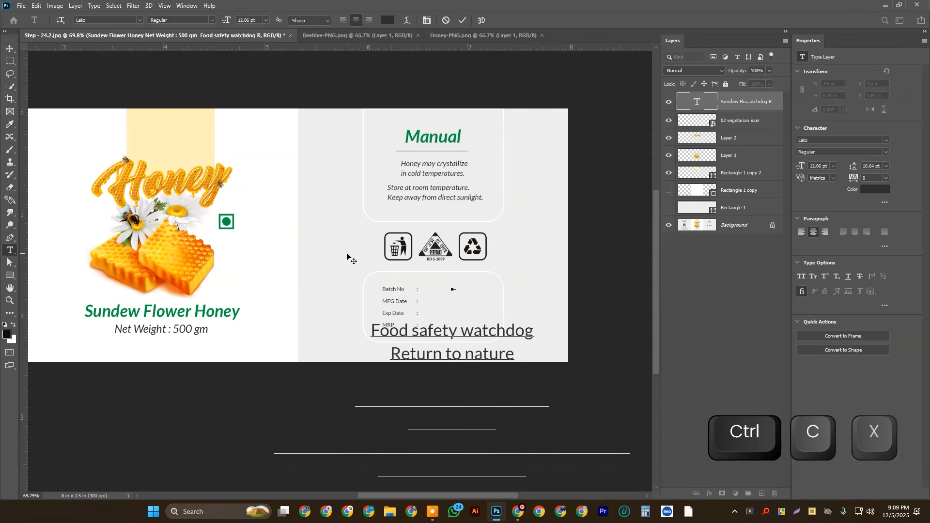
key(Delete)
key(Delete)
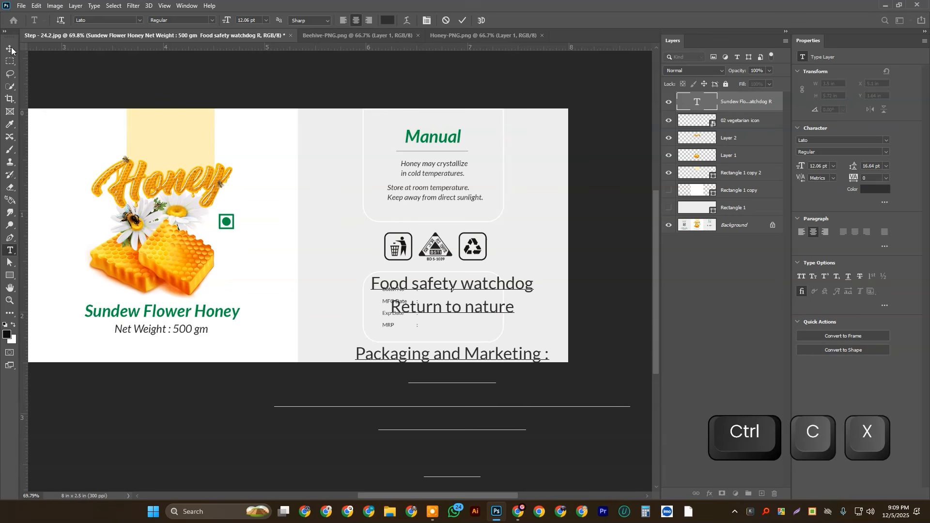
key(ctrl+Return)
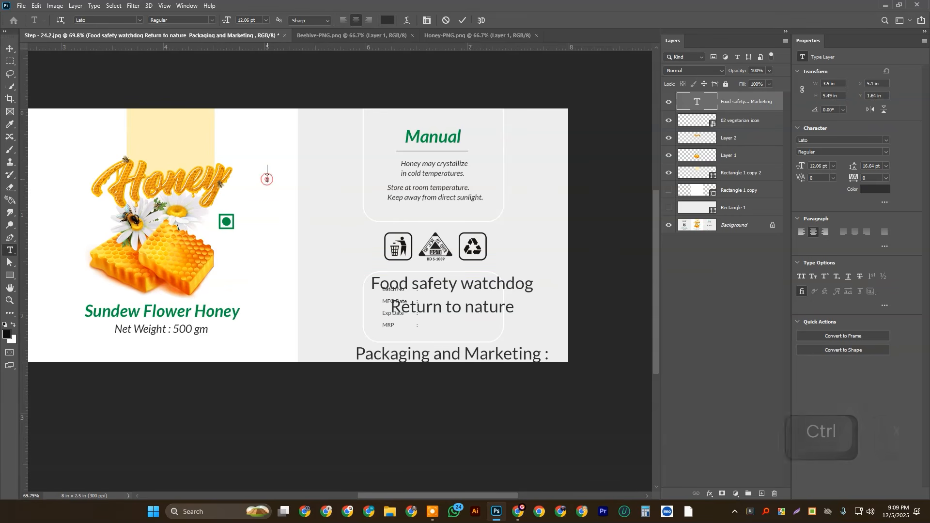
- Paste the two cut lines as a separate text layer and move it beside the honeycomb, near the white panel's right edge
click(267, 179)
key(ctrl+v)
key(ctrl+Return)
drag(393, 206, 562, 245)
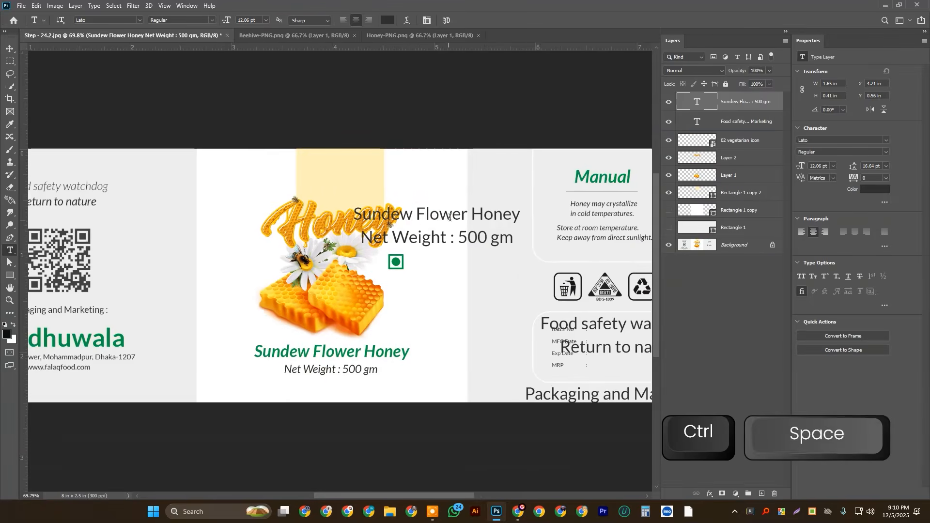
click(11, 49)
drag(455, 216, 489, 319)
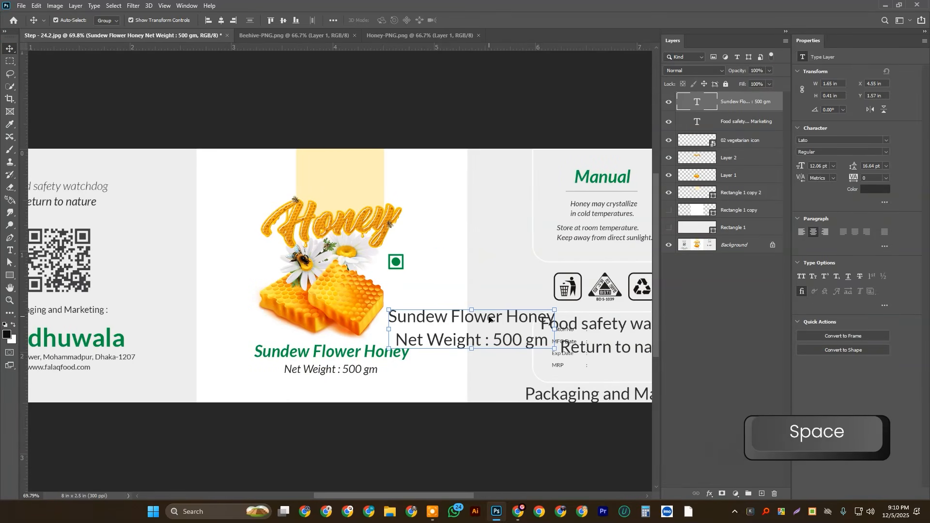
- Cut the Sundew Flower Honey line from the new text layer, leaving only Net Weight : 500 gm without an empty line
double_click(392, 317)
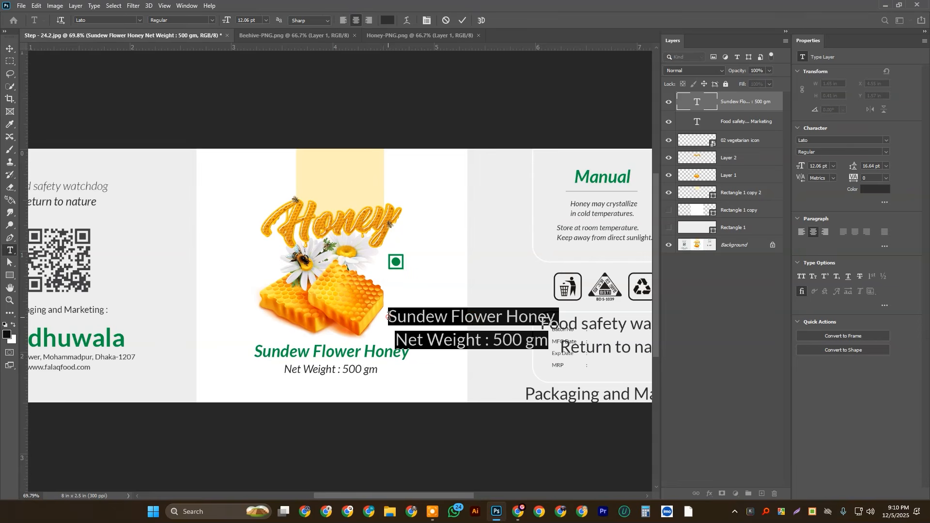
drag(388, 316, 557, 318)
key(ctrl+x)
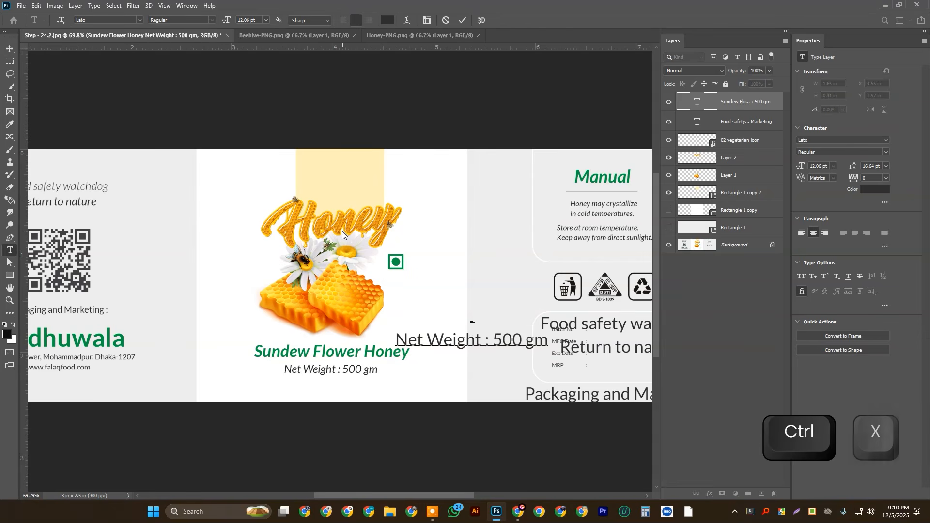
key(ctrl+x)
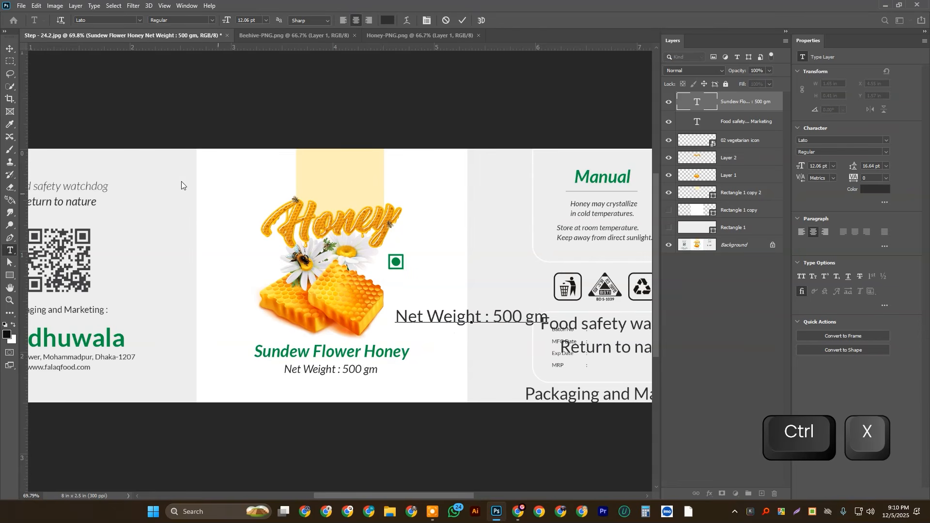
click(10, 50)
- Paste Sundew Flower Honey as its own text layer and move it just above the green reference name under the honeycomb
click(10, 250)
click(180, 267)
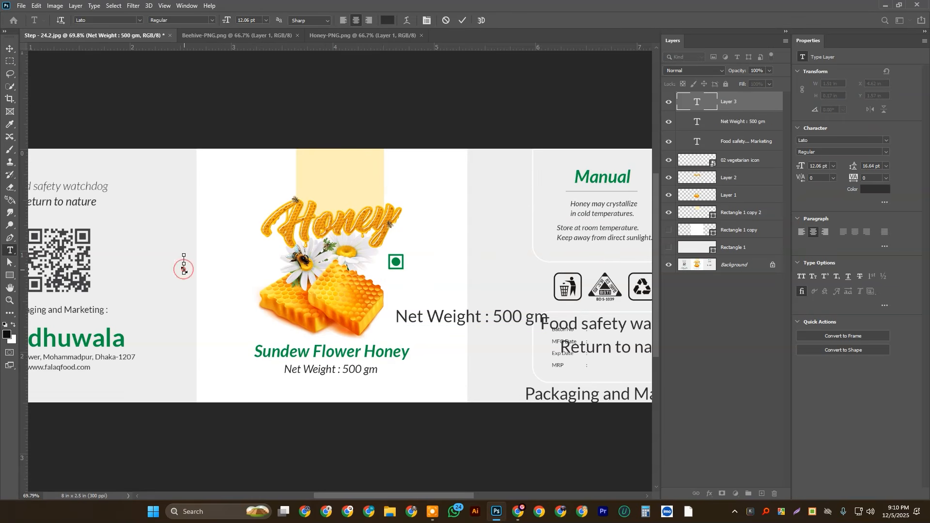
key(ctrl+v)
click(9, 49)
drag(205, 272, 342, 344)
- Move the Net Weight : 500 gm text just below its reference line and center the Sundew Flower Honey text above the green name
click(474, 317)
drag(485, 319, 343, 382)
scroll(343, 373, up, 3)
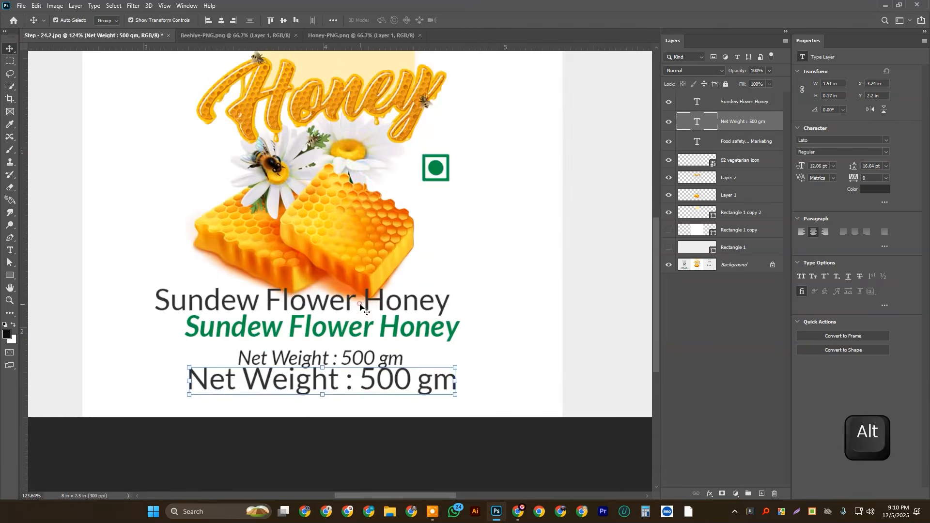
click(310, 300)
scroll(334, 303, up, 3)
drag(339, 304, 370, 279)
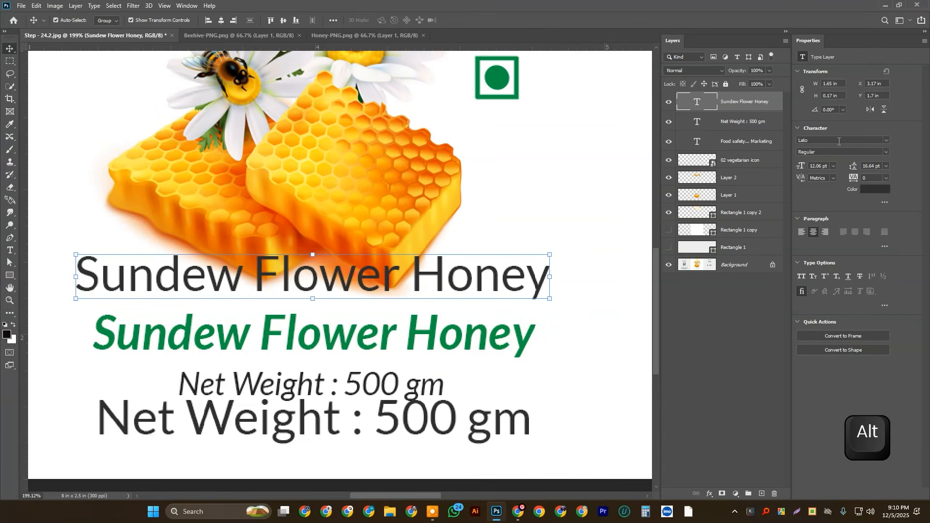
- Set the Sundew Flower Honey text to Bold Italic and align its first letters with the green reference name
click(885, 151)
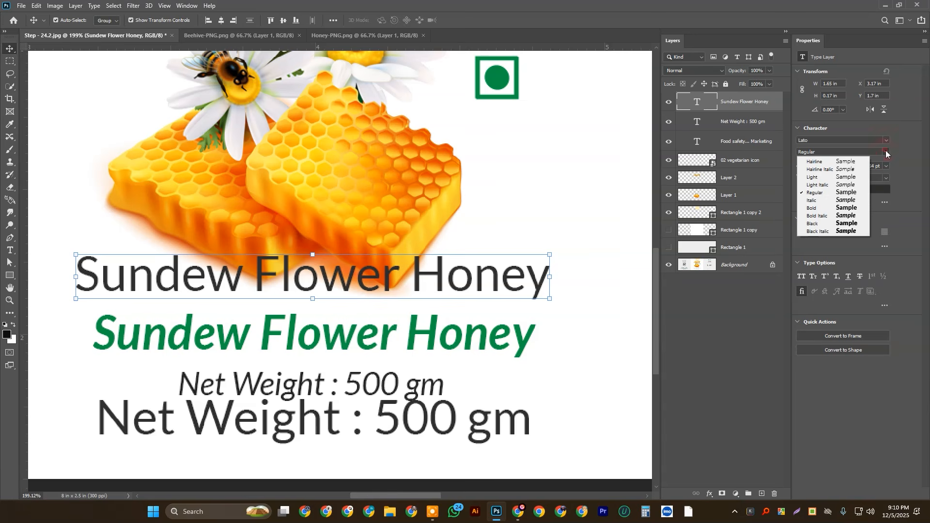
click(842, 216)
drag(463, 279, 464, 340)
scroll(104, 320, up, 5)
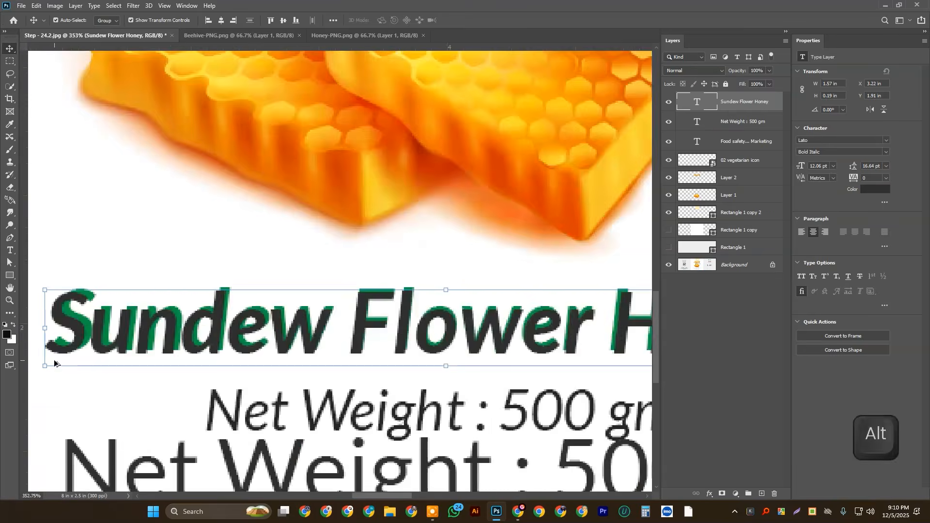
drag(93, 319, 106, 316)
scroll(106, 316, down, 6)
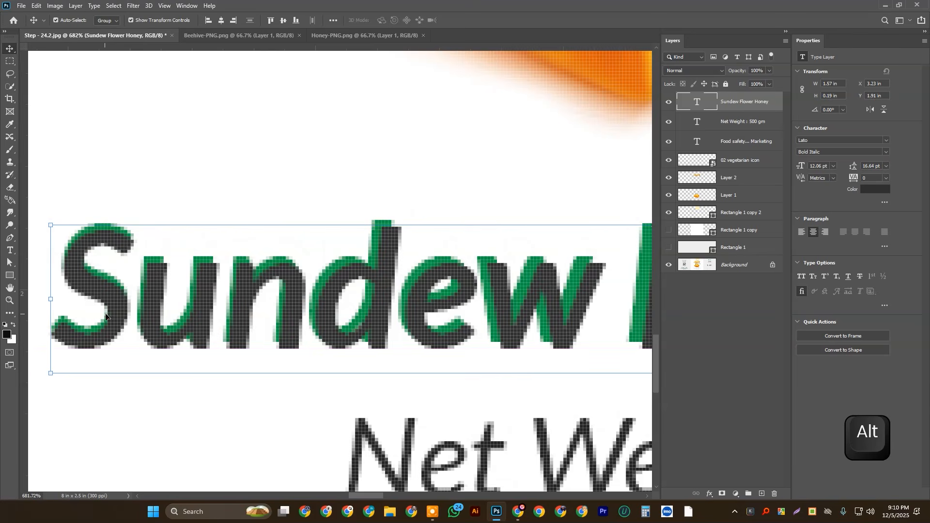
key(Left)
key(Up)
key(Up)
key(Left)
key(Right)
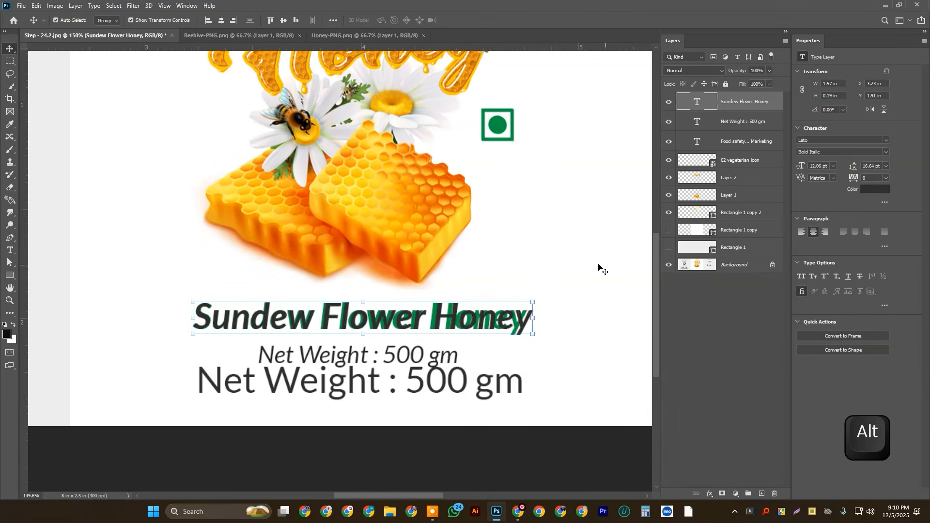
- Narrow the Sundew Flower Honey text to 98.14% width so it matches the green reference name
drag(539, 319, 526, 319)
alt+scroll(525, 319, up, 5)
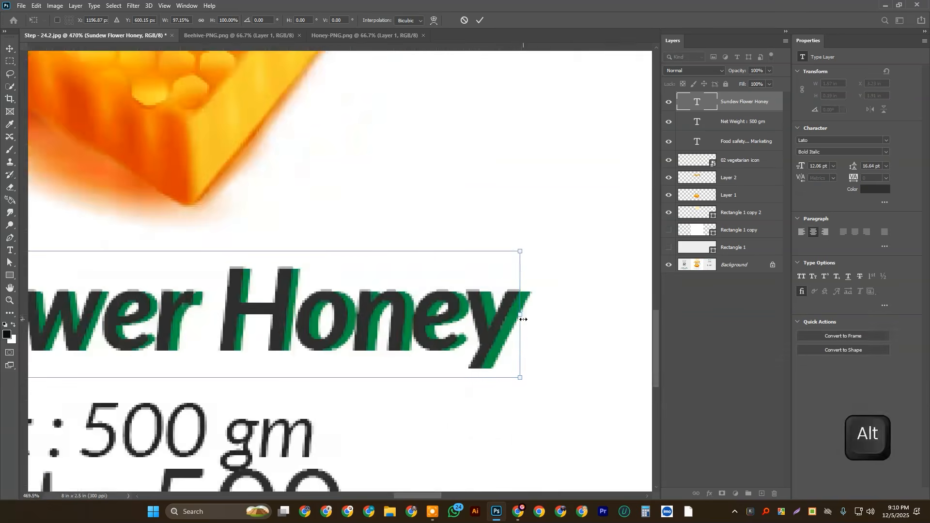
drag(520, 313, 531, 313)
alt+scroll(531, 312, down, 5)
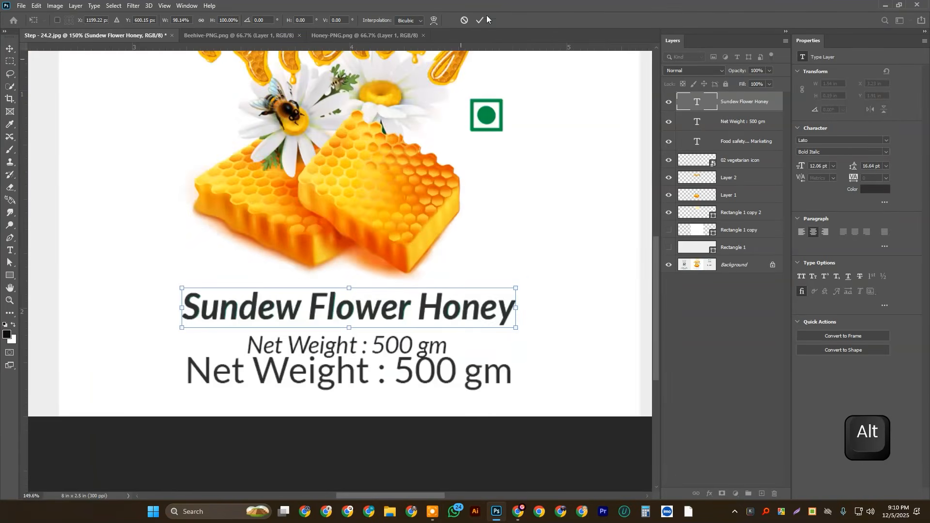
click(476, 20)
- Scale the Net Weight : 500 gm text down to 59.19% below its reference line
click(379, 382)
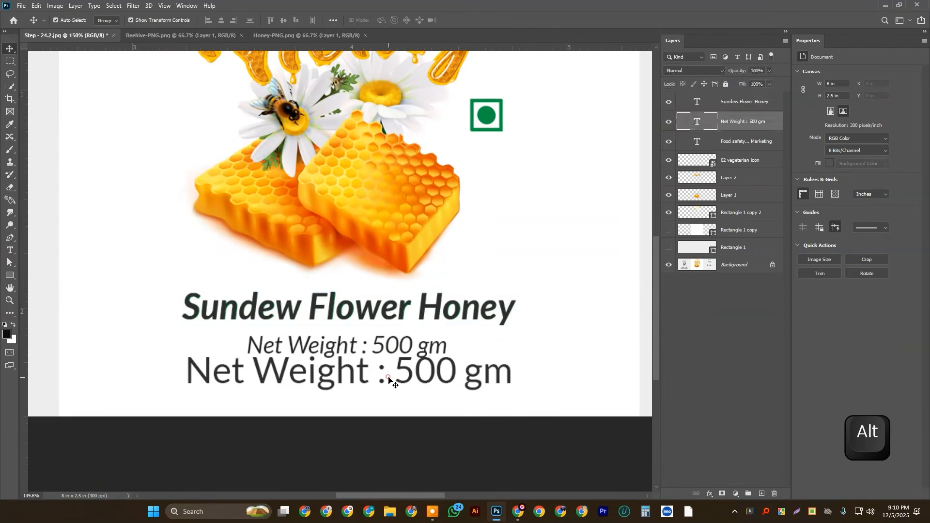
drag(511, 374, 442, 372)
scroll(413, 382, up, 3)
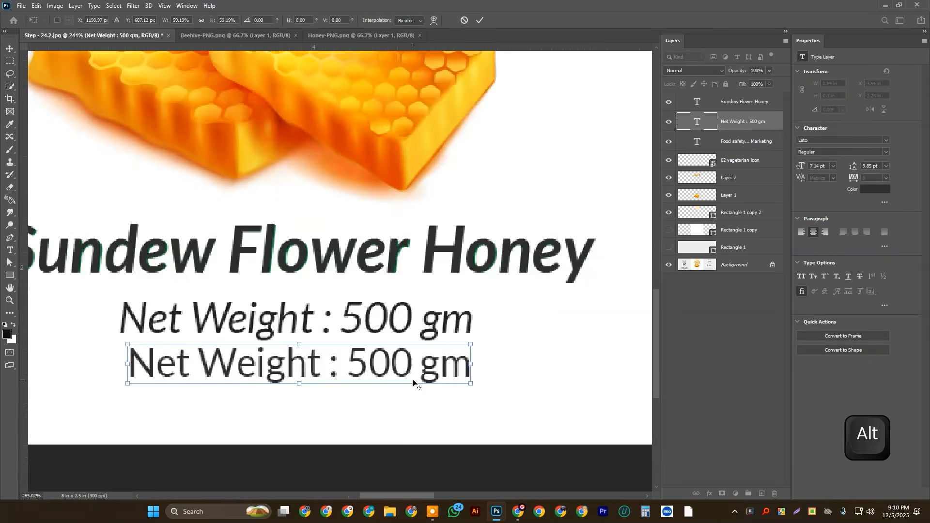
click(479, 20)
- Set the Net Weight : 500 gm text to Italic, move it closer to its reference line and scale it to 110.27%
click(880, 152)
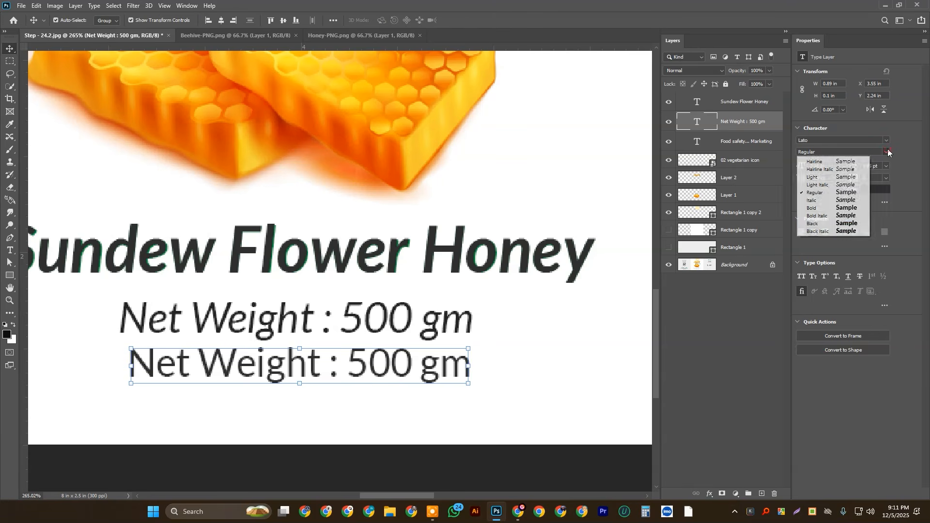
click(820, 201)
drag(385, 379, 364, 358)
drag(442, 344, 473, 352)
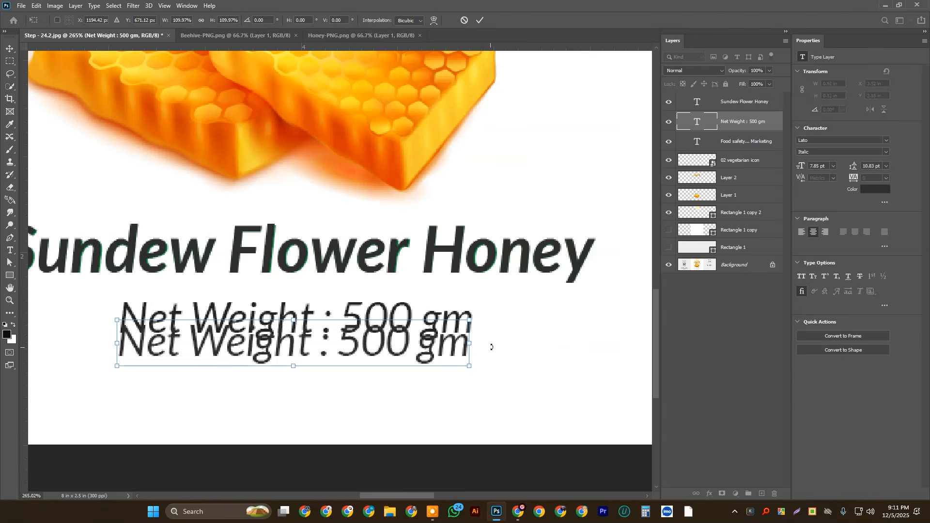
drag(470, 344, 471, 344)
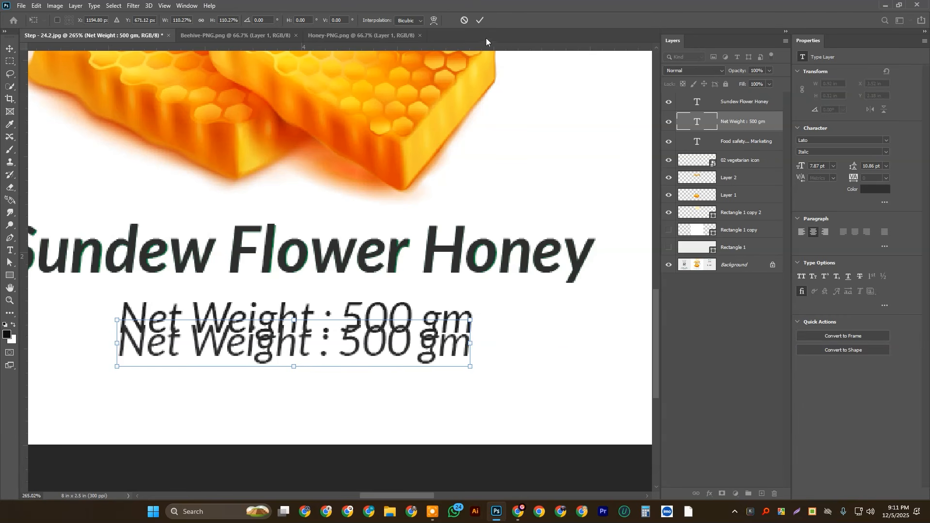
click(480, 21)
- Nudge the Net Weight : 500 gm text up onto its reference line
click(503, 259)
scroll(503, 260, down, 5)
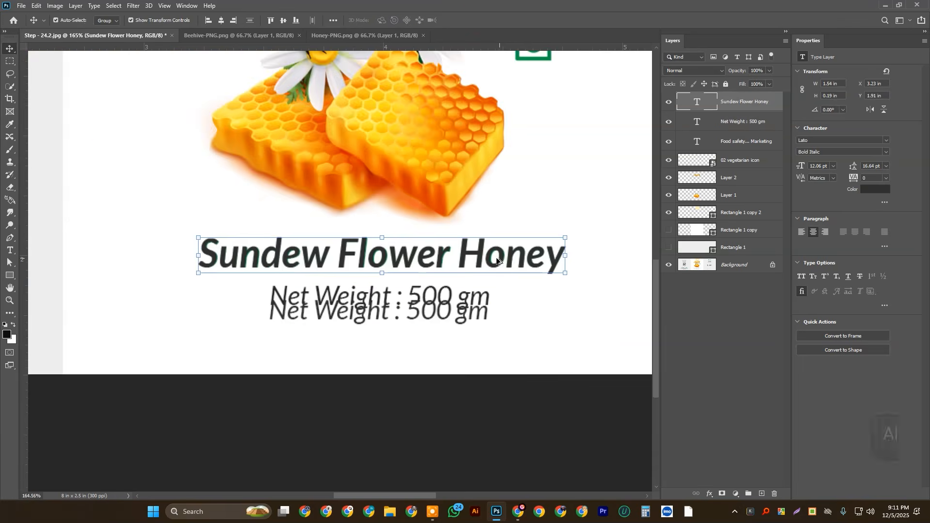
scroll(502, 261, down, 8)
click(467, 378)
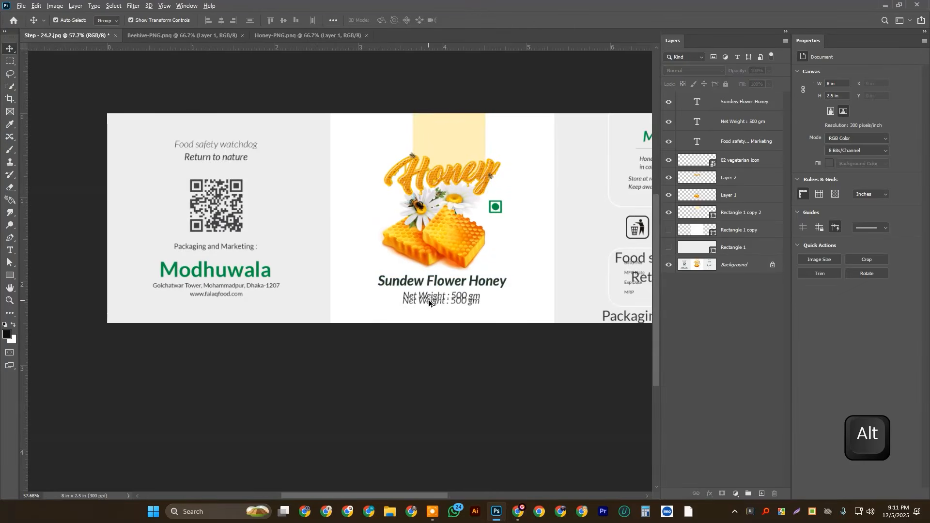
scroll(427, 302, up, 7)
click(428, 302)
key(shift+Up)
click(467, 448)
scroll(439, 386, down, 8)
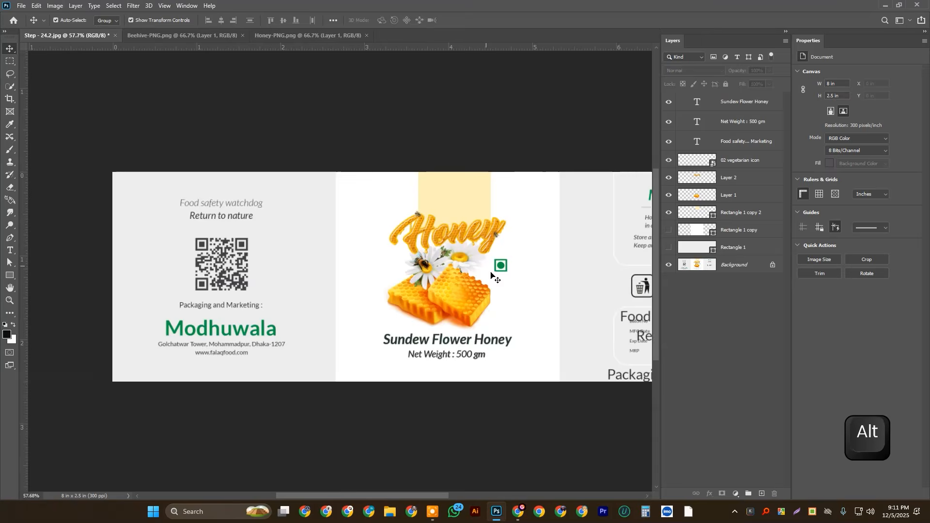
- Show the Rectangle 1 copy and Rectangle 1 layers to cover the reference image
scroll(491, 274, up, 1)
click(670, 231)
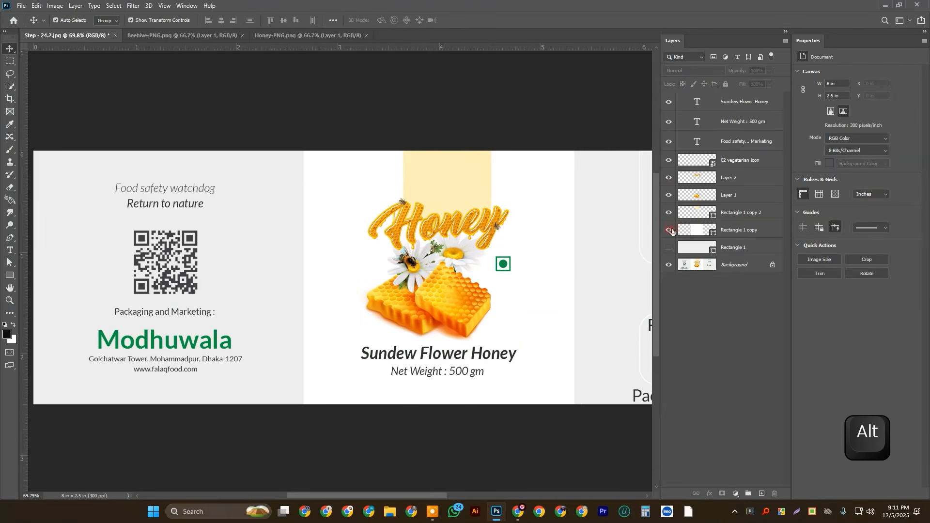
click(670, 247)
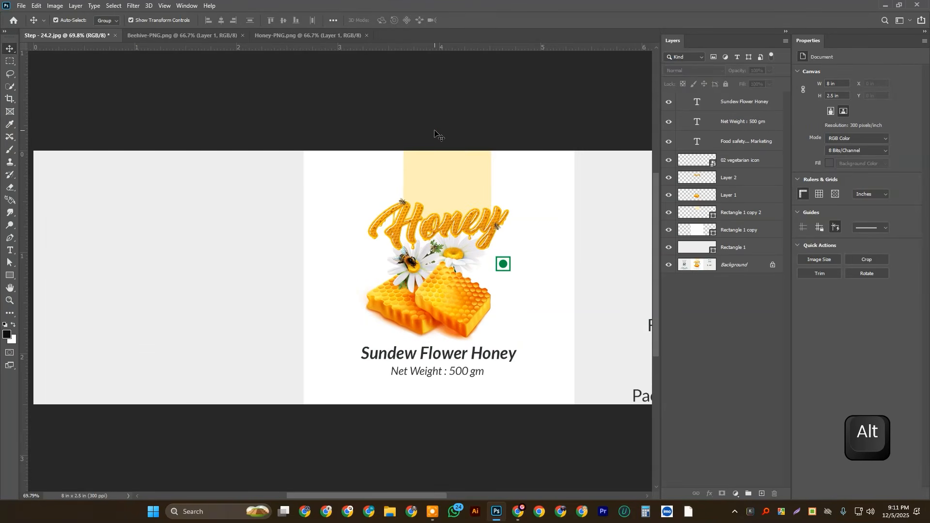
scroll(433, 130, down, 1)
scroll(446, 243, down, 1)
scroll(323, 276, up, 1)
scroll(323, 276, up, 1)
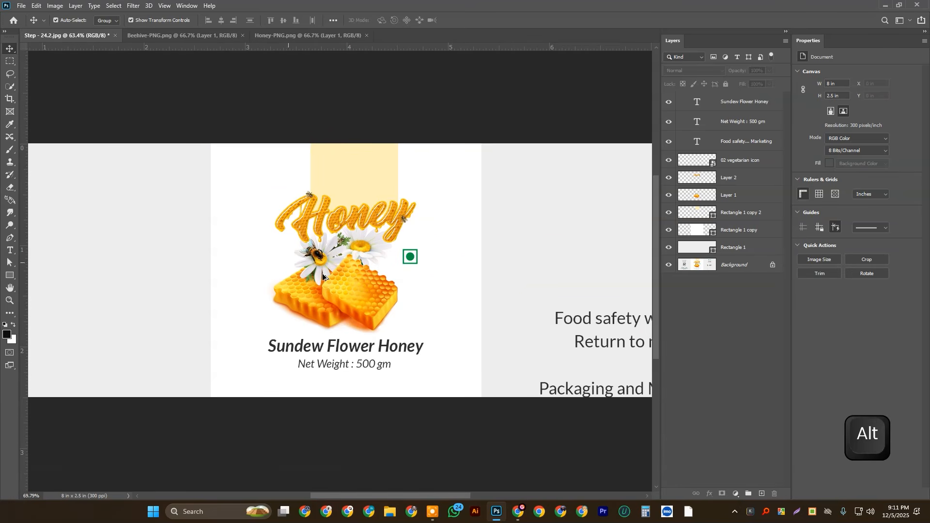
- Move the remaining Food safety watchdog text block lower on the right gray panel and deselect it
drag(621, 317, 606, 362)
scroll(434, 291, down, 5)
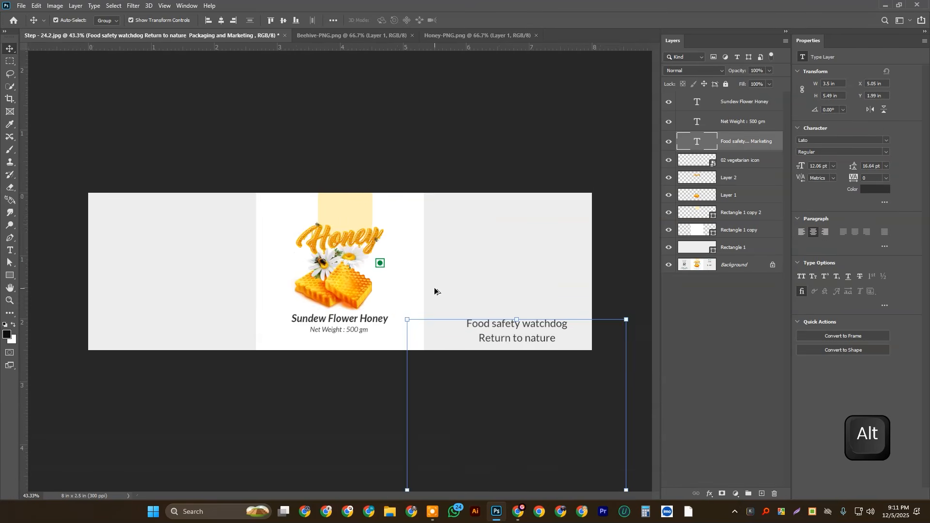
click(428, 170)
scroll(421, 150, up, 3)
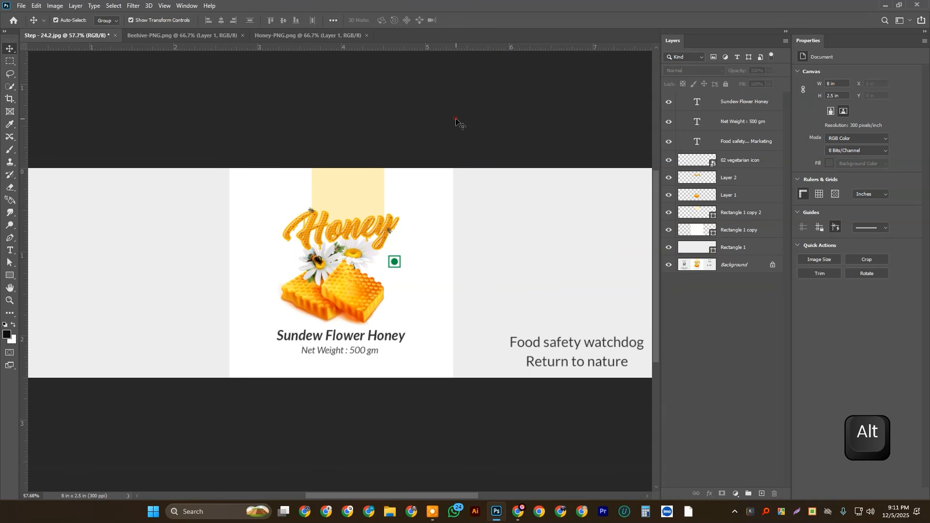
scroll(394, 170, up, 3)
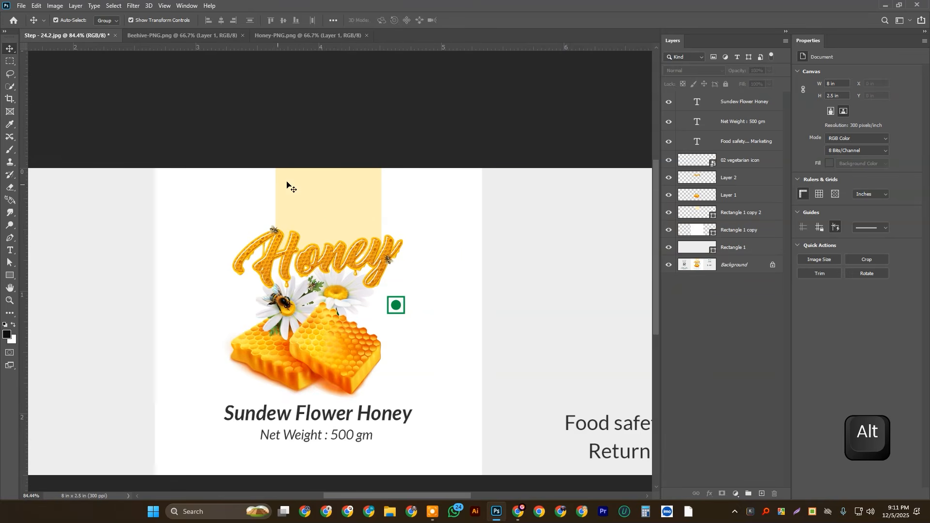
scroll(317, 191, down, 3)
- Place the 01 Sweet Logo file as an embedded object and move it to the top of the cream strip
click(21, 5)
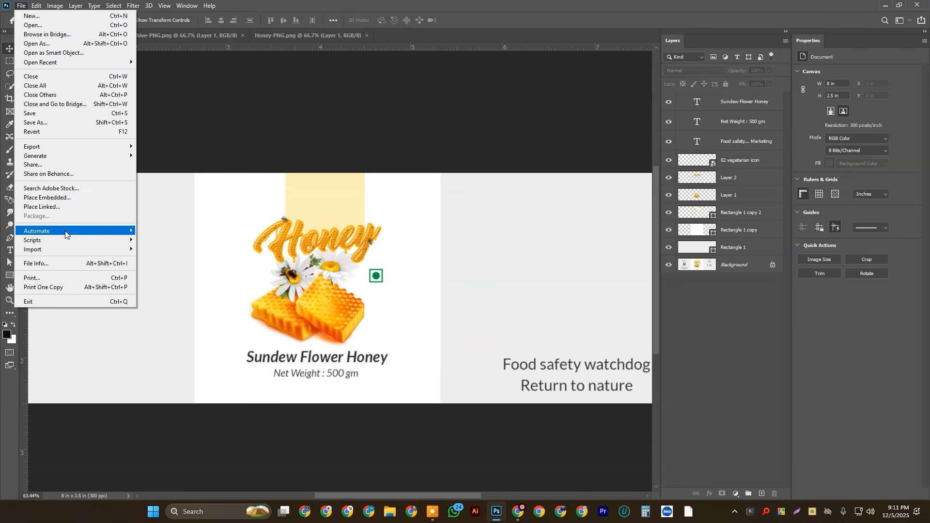
click(47, 192)
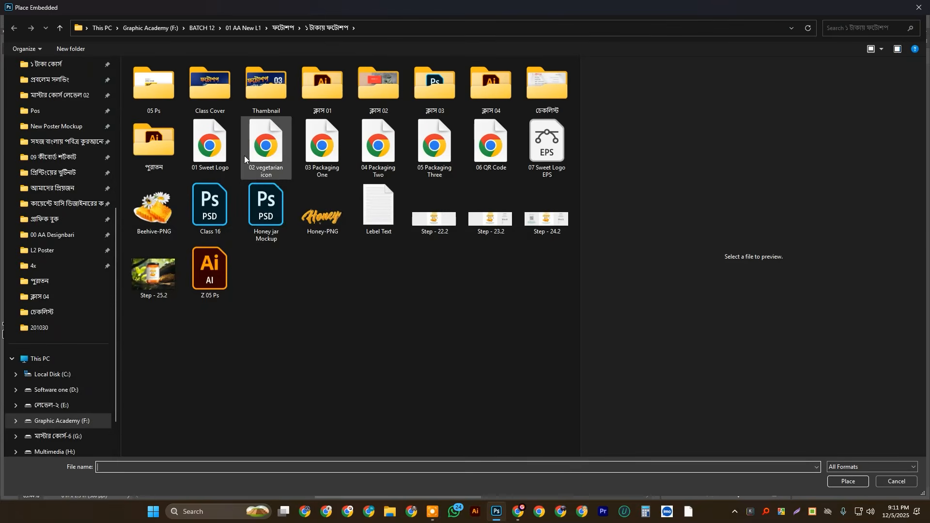
click(216, 160)
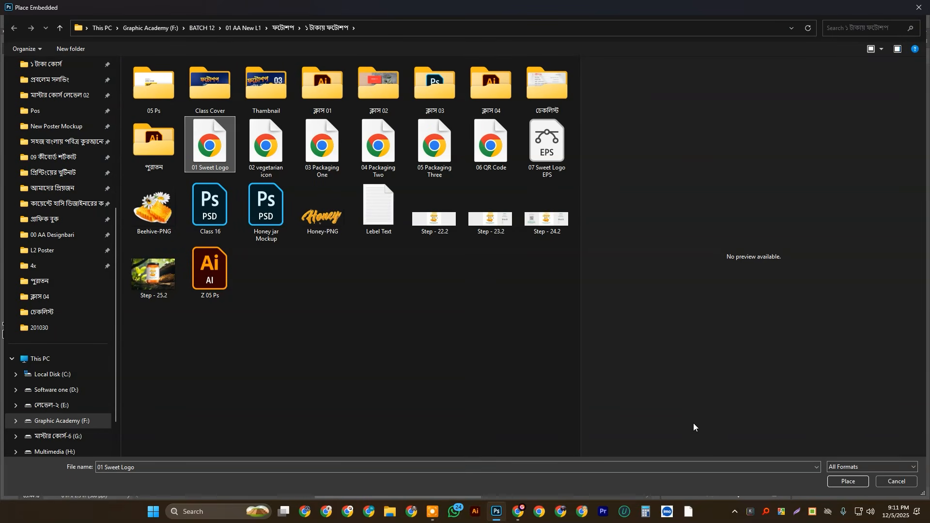
click(849, 482)
drag(345, 287, 327, 189)
scroll(327, 189, up, 3)
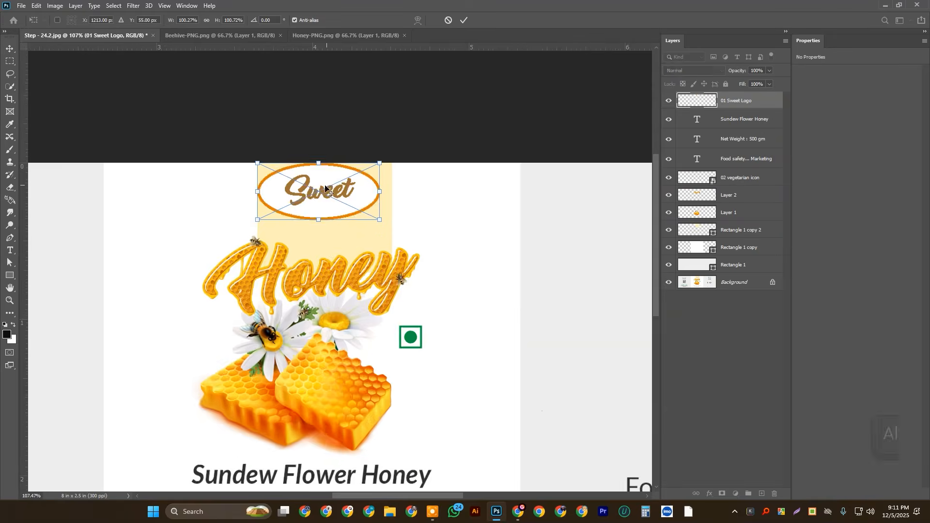
scroll(325, 188, up, 5)
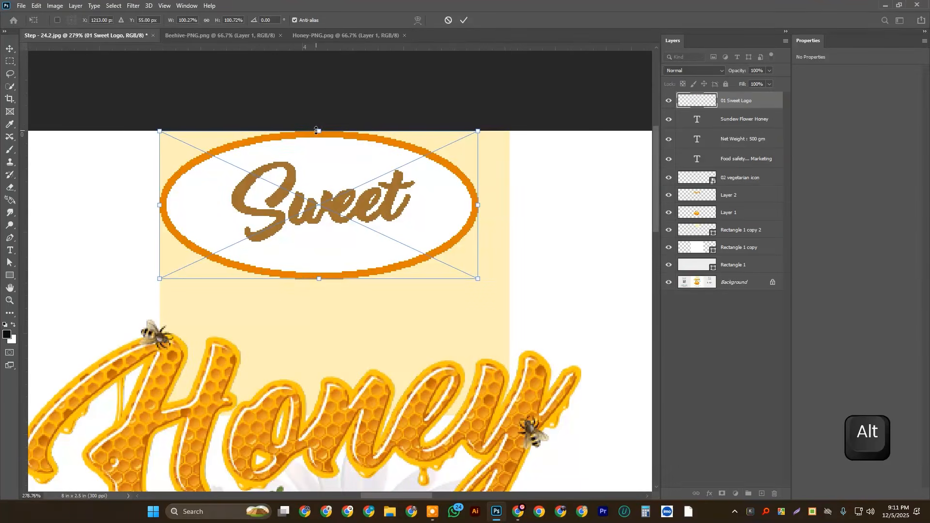
- Scale the Sweet logo down to about 0.58 by 0.27 in, center it on the cream strip above Honey, and deselect it
drag(317, 130, 317, 160)
drag(342, 208, 348, 252)
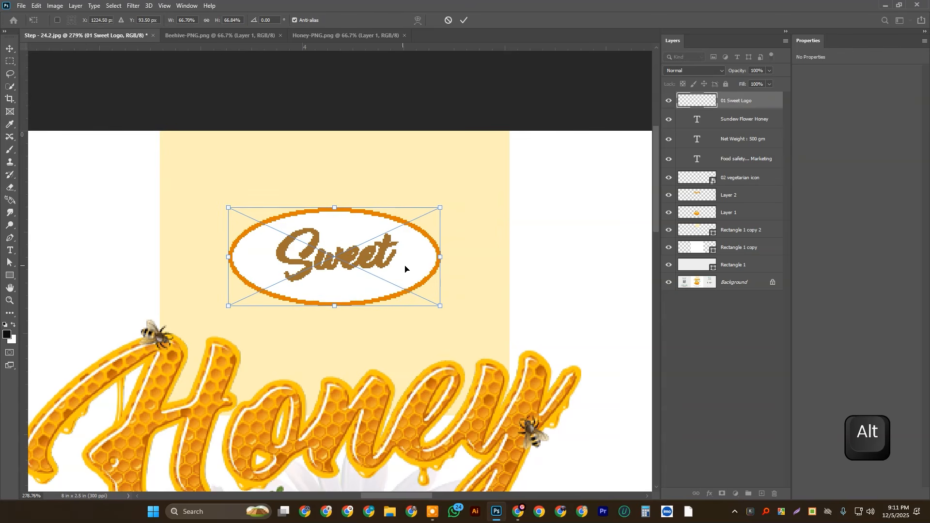
mouse_move(439, 257)
mouse_down()
mouse_move(461, 258)
mouse_move(451, 257)
mouse_up()
key(Return)
click(430, 145)
click(429, 97)
scroll(413, 165, down, 1)
scroll(414, 165, down, 6)
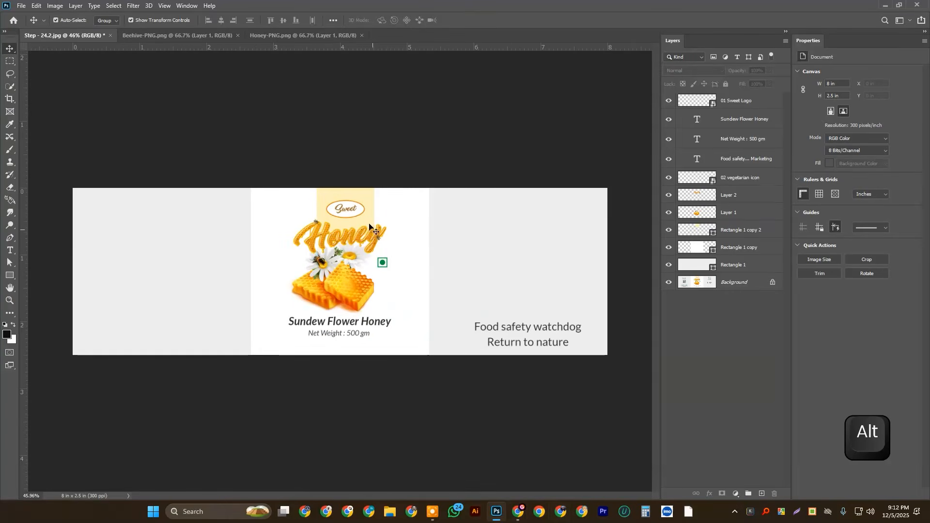
scroll(326, 247, up, 1)
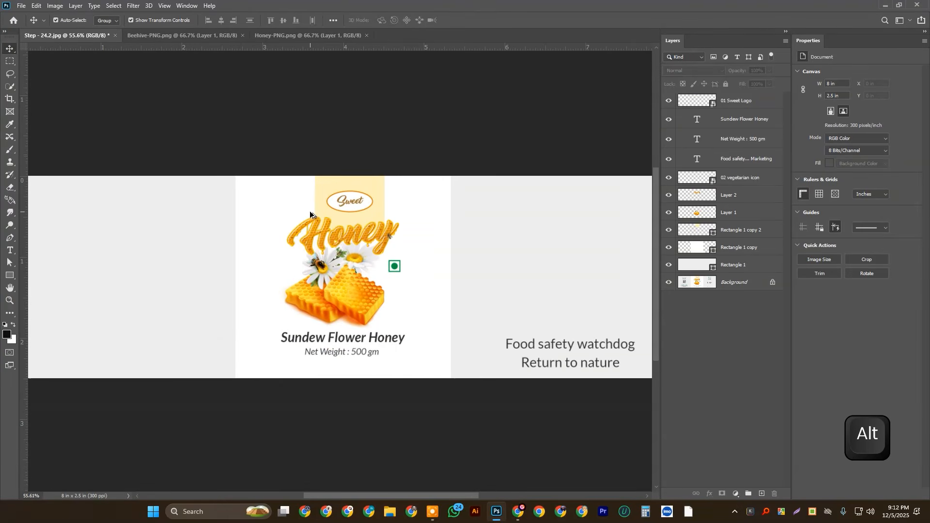
click(353, 197)
click(406, 105)
scroll(406, 105, down, 1)
scroll(427, 102, up, 1)
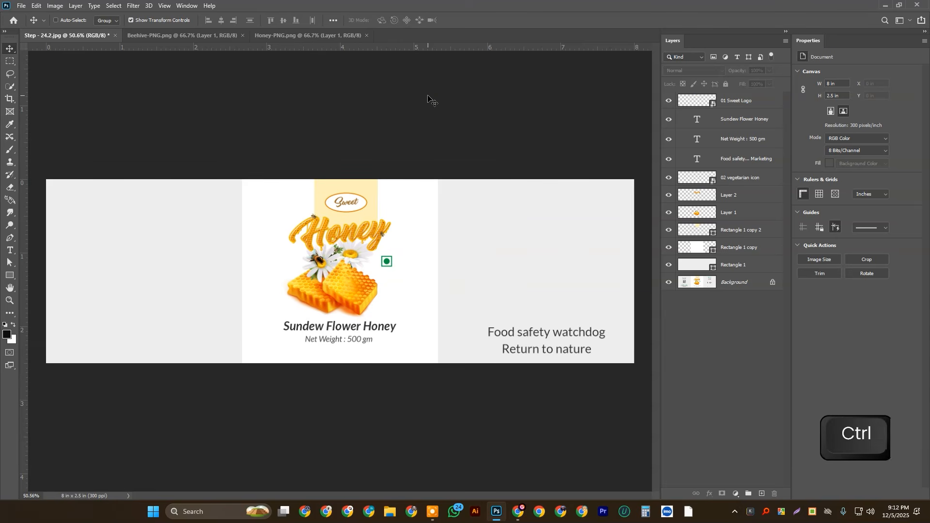
key(ctrl+s)
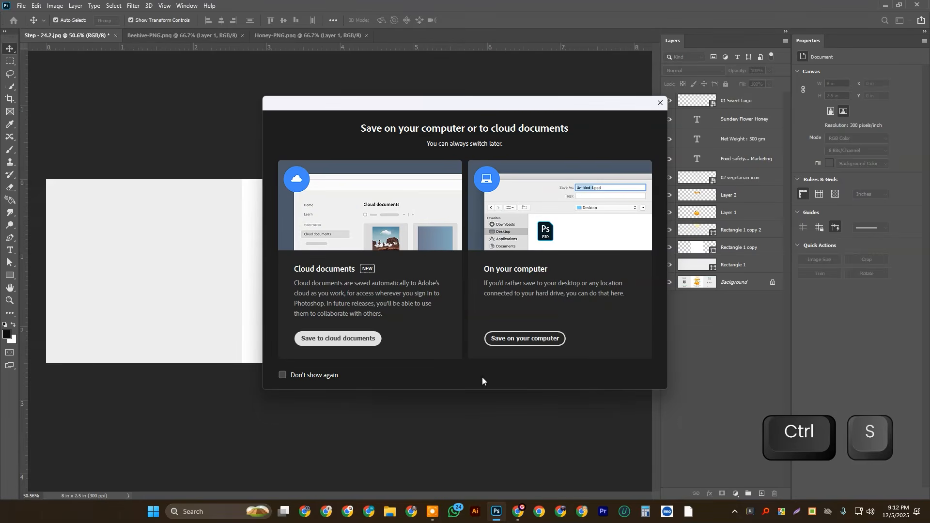
click(552, 342)
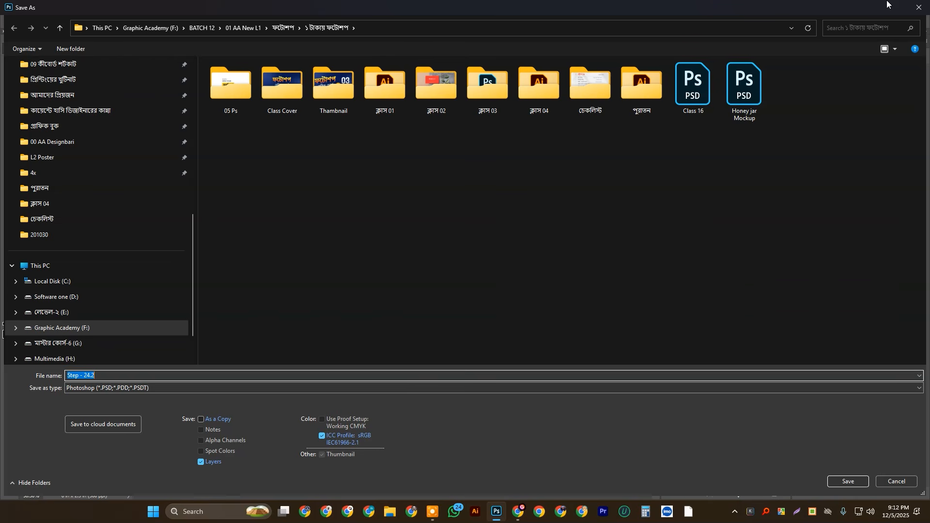
click(920, 6)
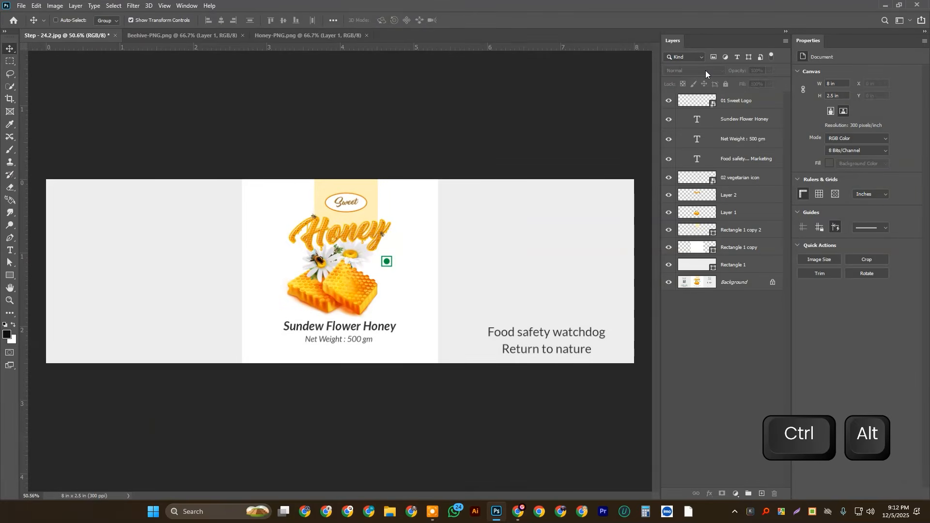
- Save the label on the computer as a layered Photoshop file named S24
key(ctrl+alt+shift+s)
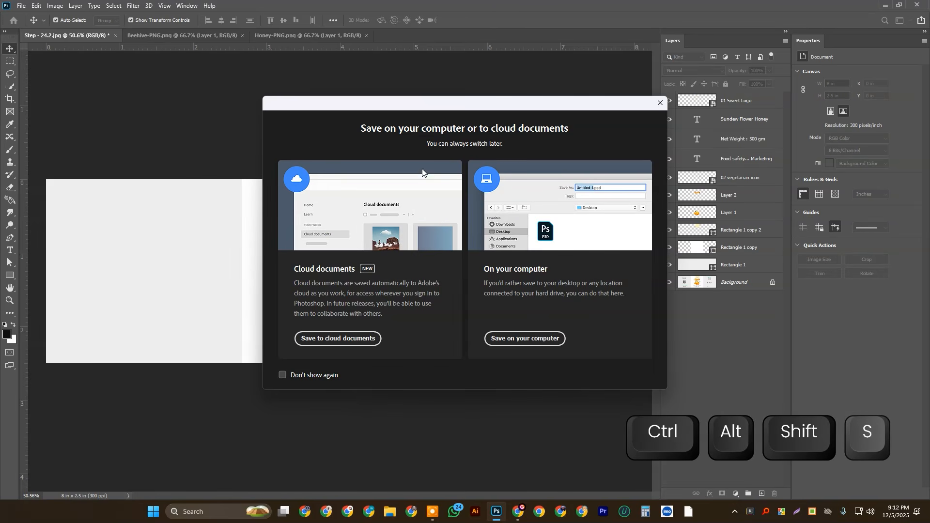
click(529, 337)
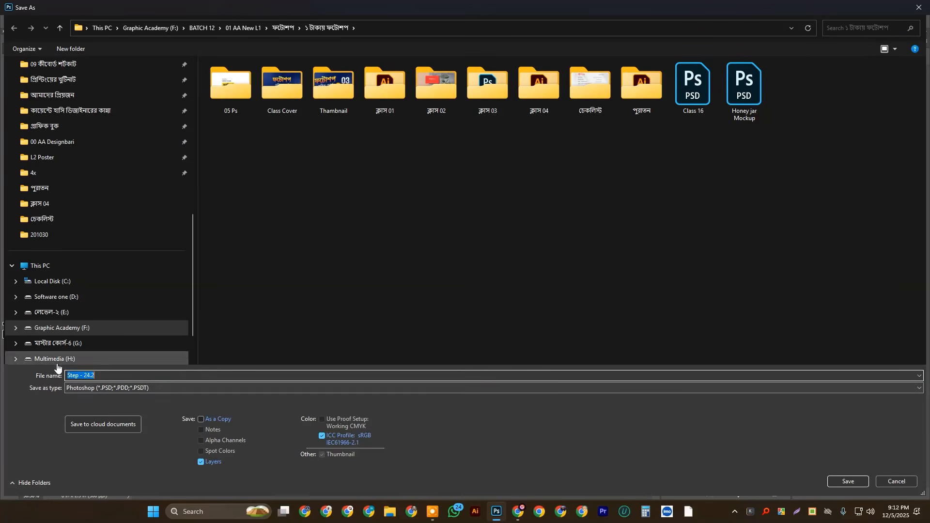
text(৫)
key(BackSpace)
key(ctrl+alt+v)
text(S24)
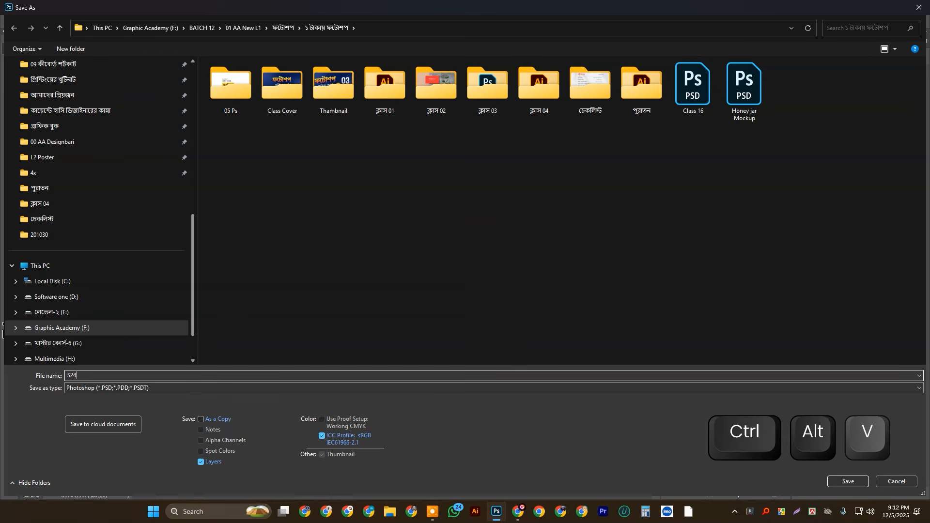
key(Return)
key(Return)
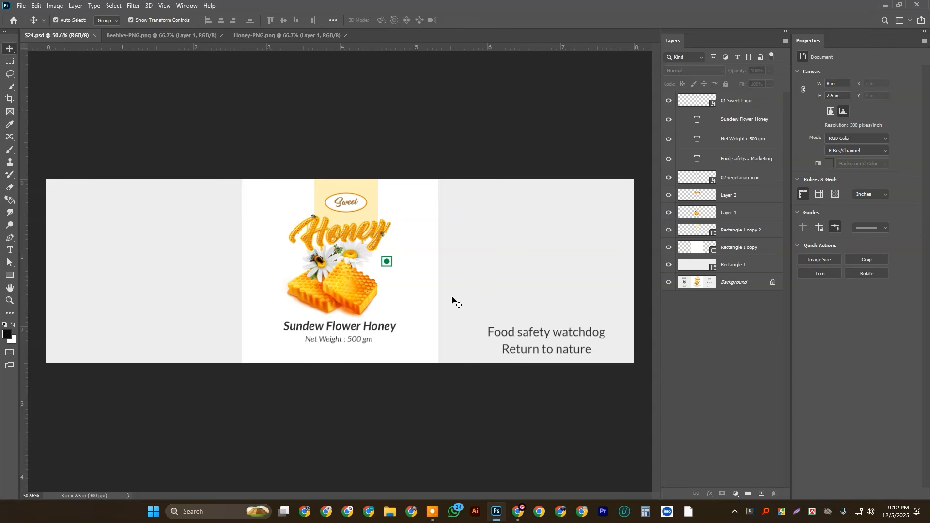
- Close all three open documents and reopen the S24 Photoshop file
key(ctrl+w)
key(ctrl+w)
key(ctrl+w)
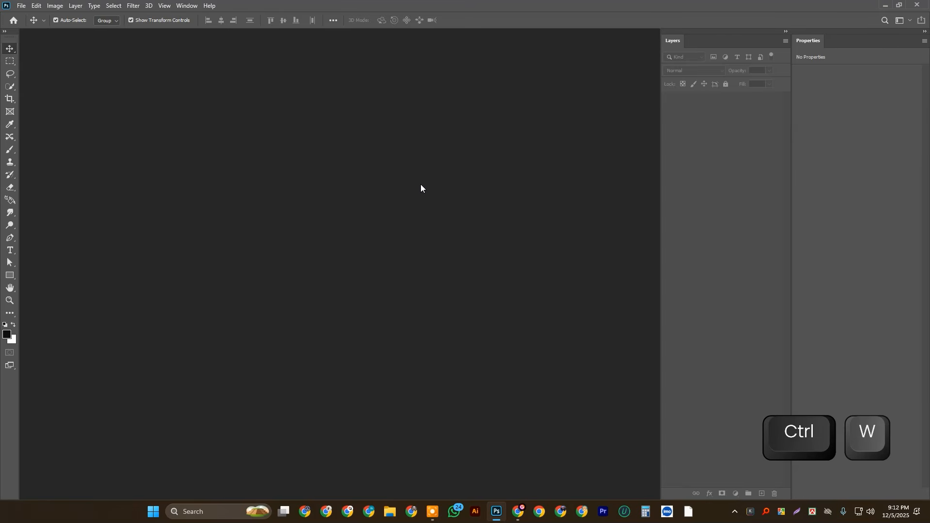
key(ctrl+o)
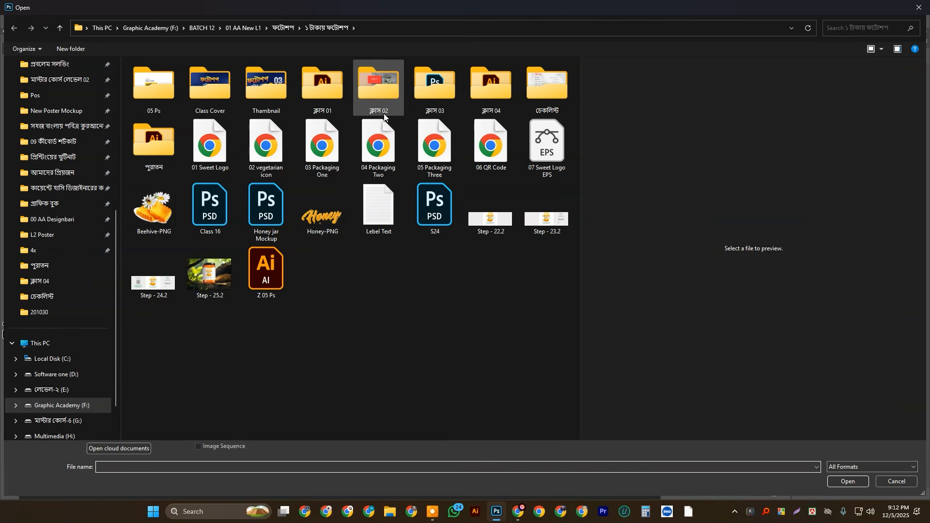
double_click(443, 217)
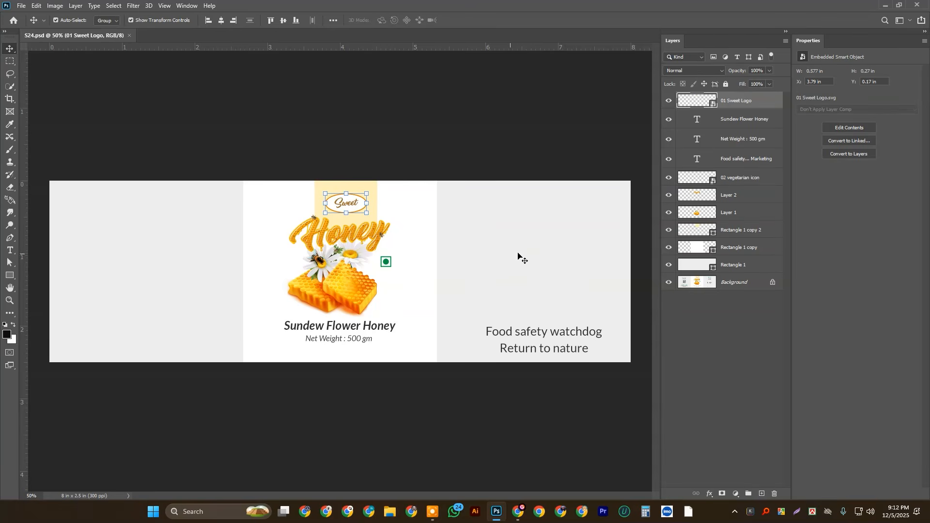
- Move the Food safety watchdog text block to the left gray panel and show only the Background reference layer
drag(589, 325, 150, 220)
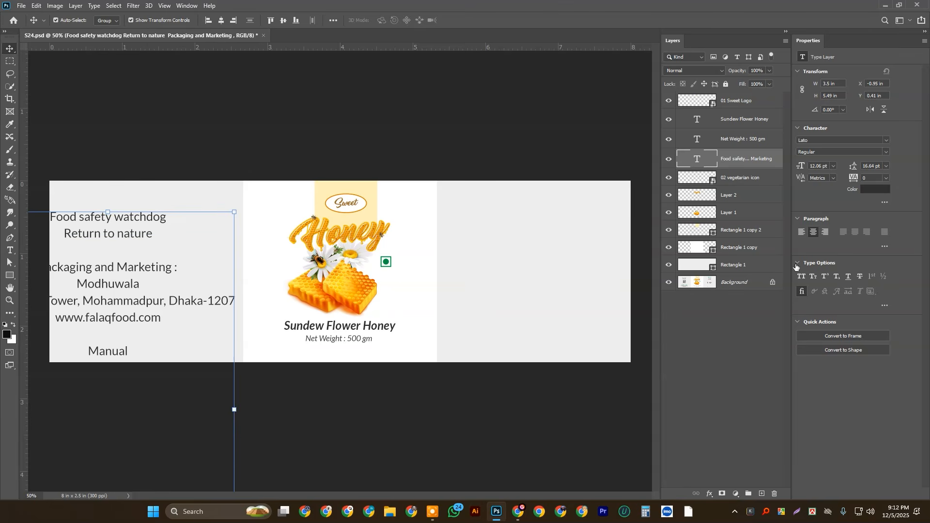
alt+click(669, 283)
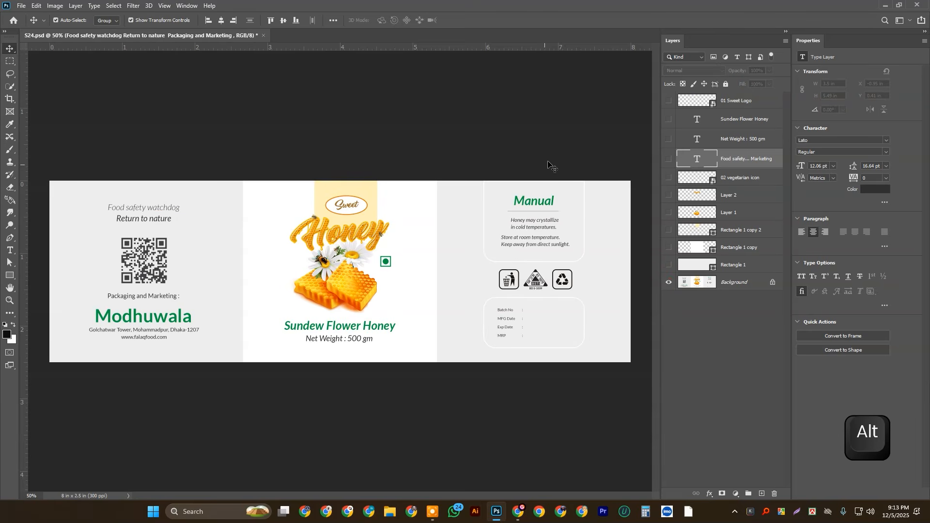
scroll(565, 242, up, 5)
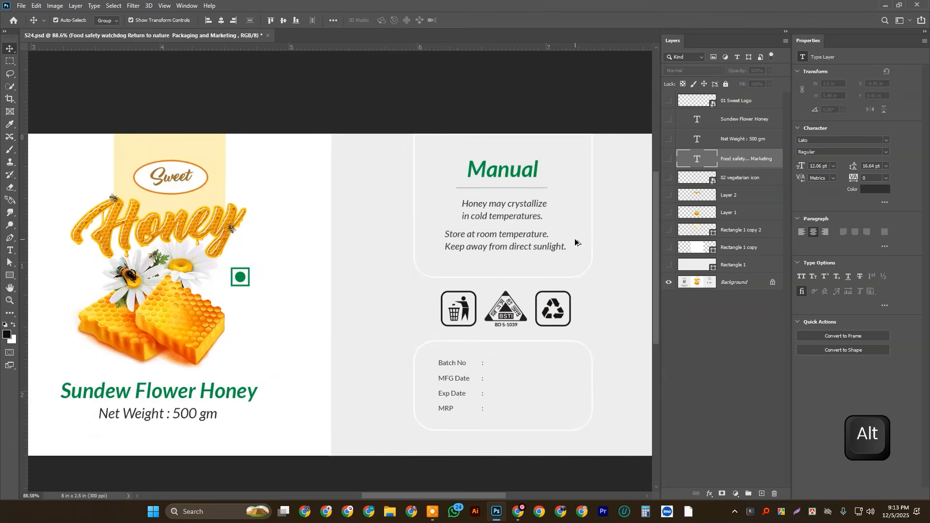
scroll(515, 228, down, 3)
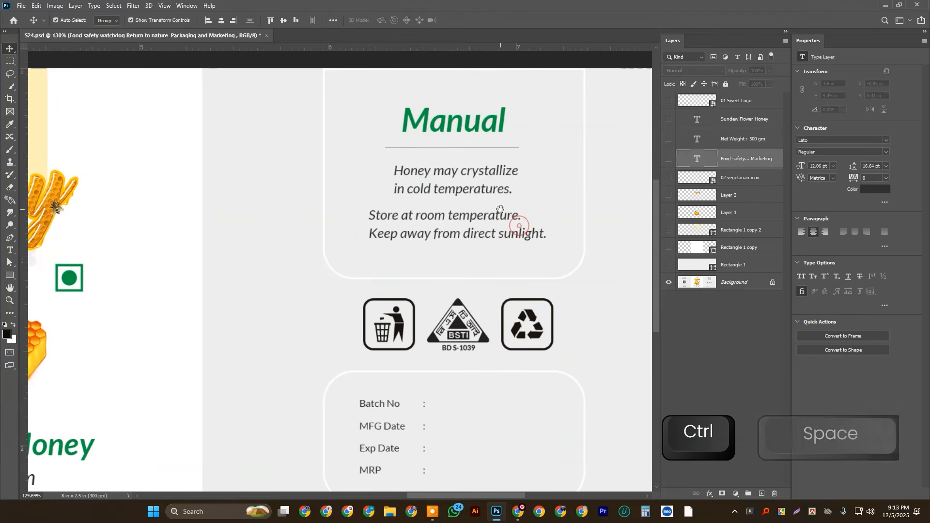
scroll(499, 212, down, 2)
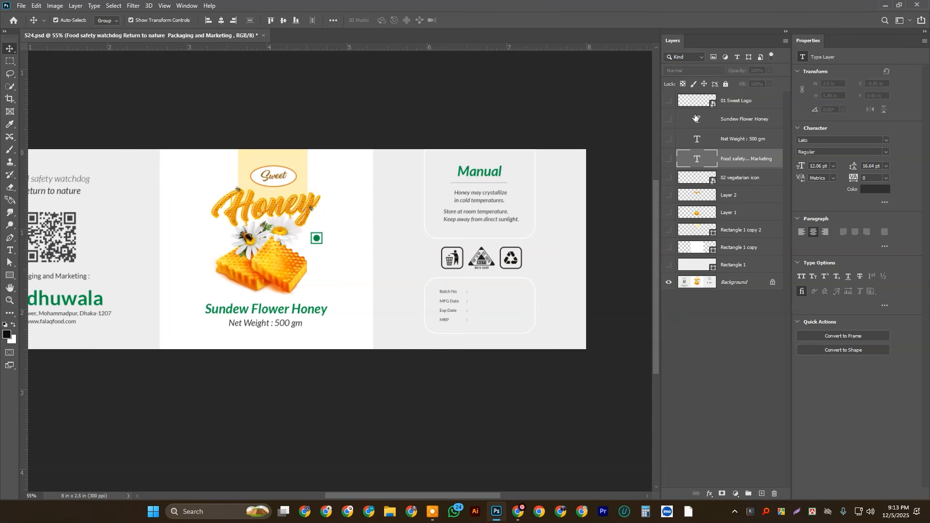
- Show the Food safety text layer, reposition it, and cut the lines from Manual through Keep away from direct sunlight
click(667, 165)
scroll(250, 269, down, 1)
drag(218, 296, 329, 185)
double_click(239, 226)
drag(239, 225, 328, 303)
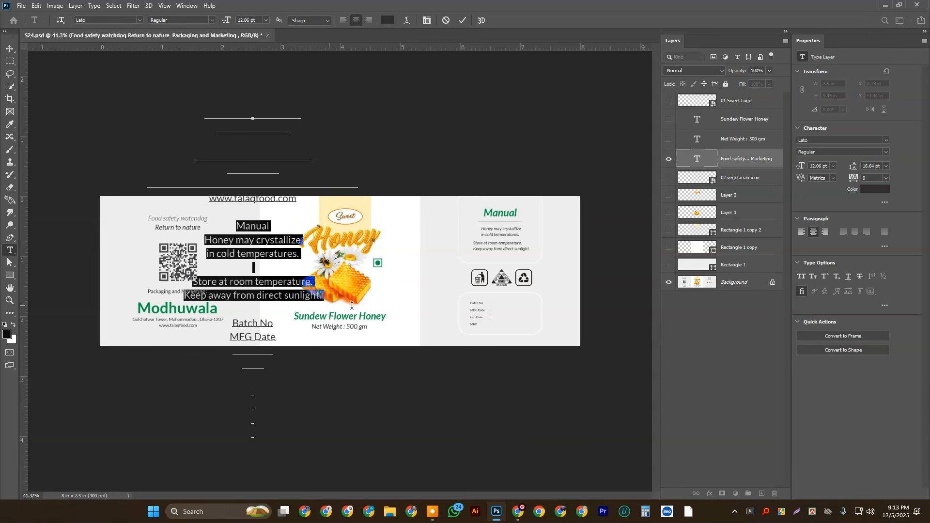
key(ctrl+x)
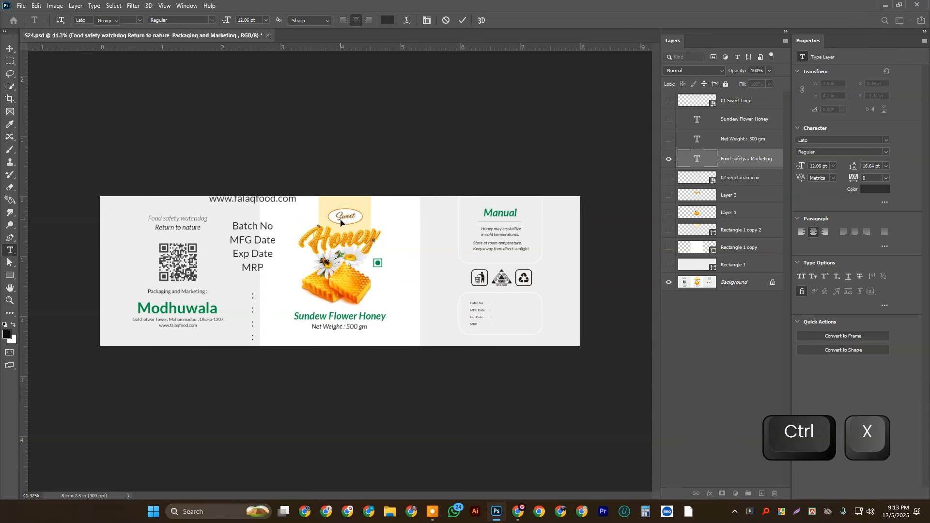
ctrl+click(411, 318)
key(v)
- Paste the cut Manual and storage instructions into a new text layer beside the right gray panel
scroll(412, 317, up, 3)
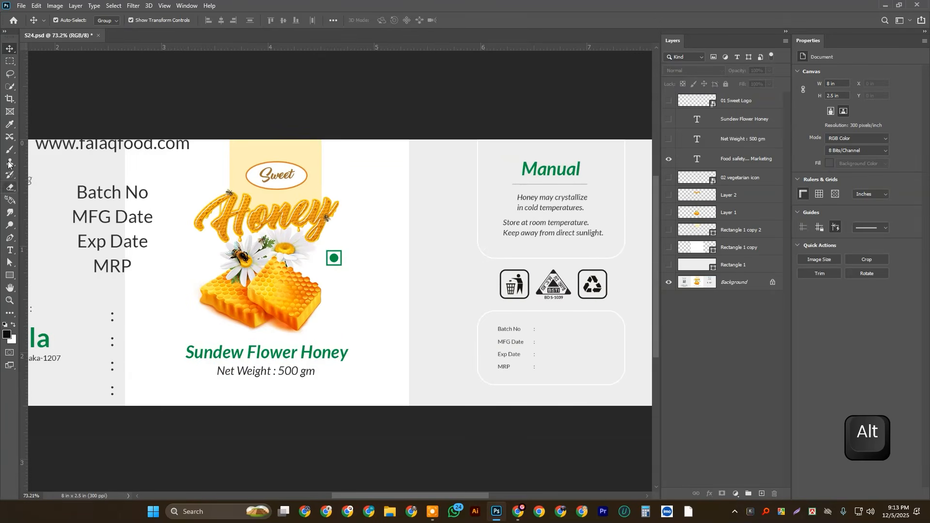
click(10, 252)
click(399, 212)
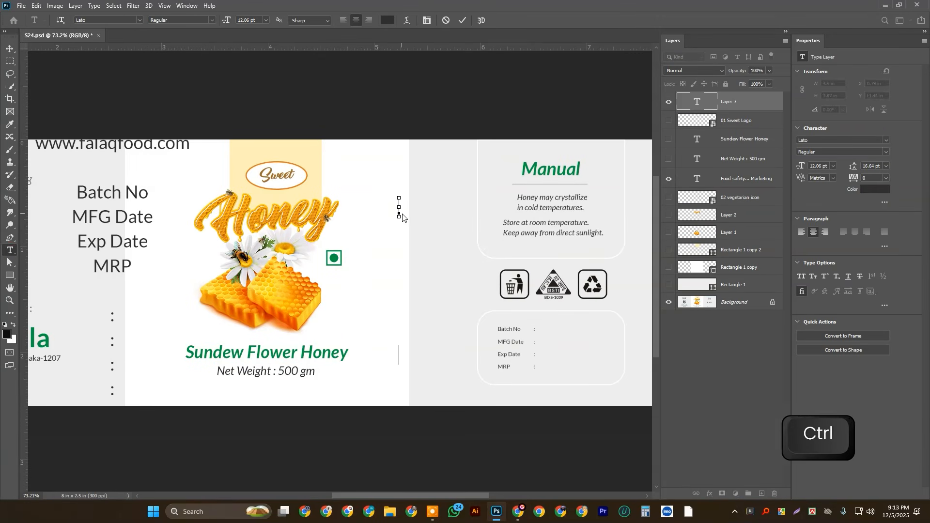
key(ctrl+v)
key(ctrl+Return)
- Move the Manual text block onto the center panel, clear of the right panel's reference design, and deselect it
scroll(454, 198, up, 2)
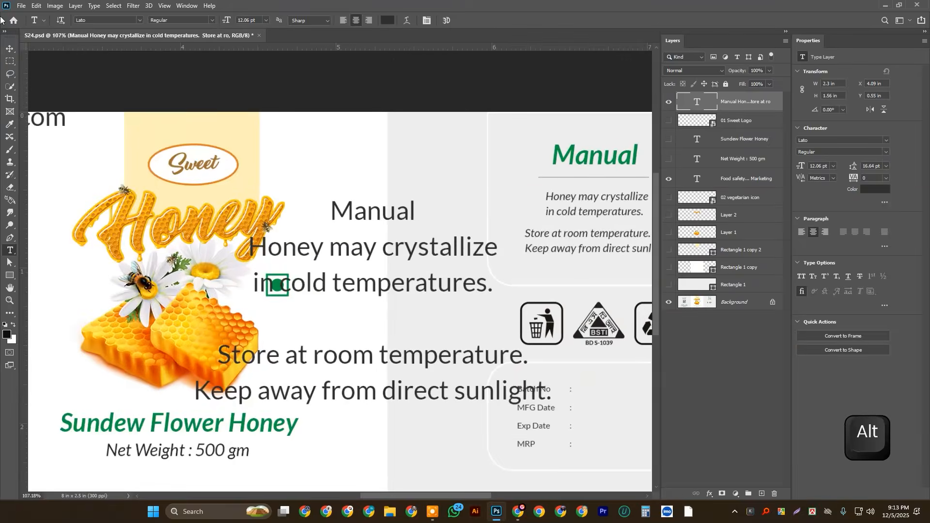
click(11, 48)
drag(359, 215, 164, 208)
scroll(334, 218, down, 3)
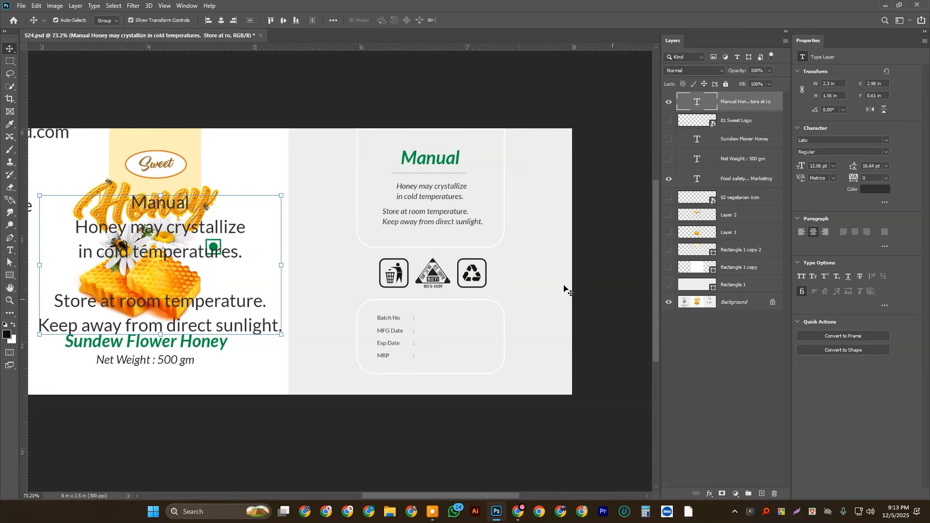
click(199, 148)
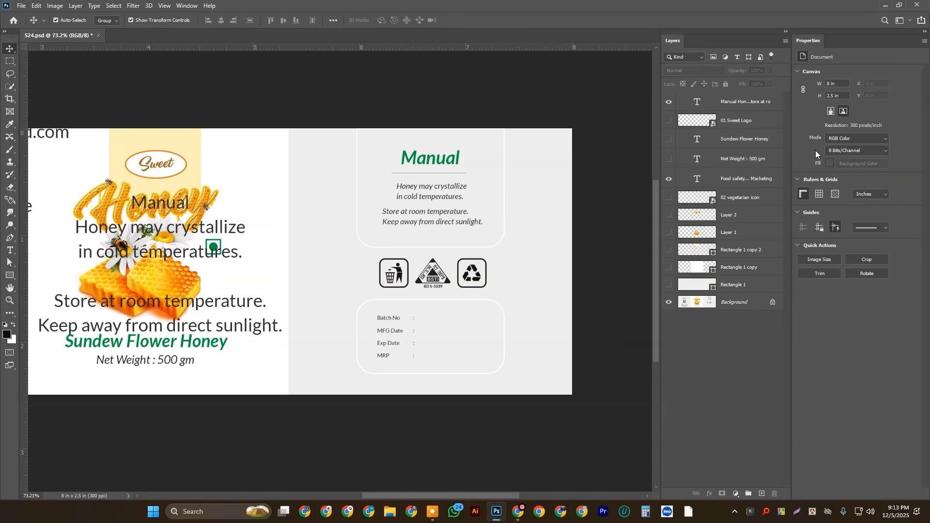
- Duplicate the Rectangle 1 copy layer and move the duplicate to the top of the layer stack
click(693, 250)
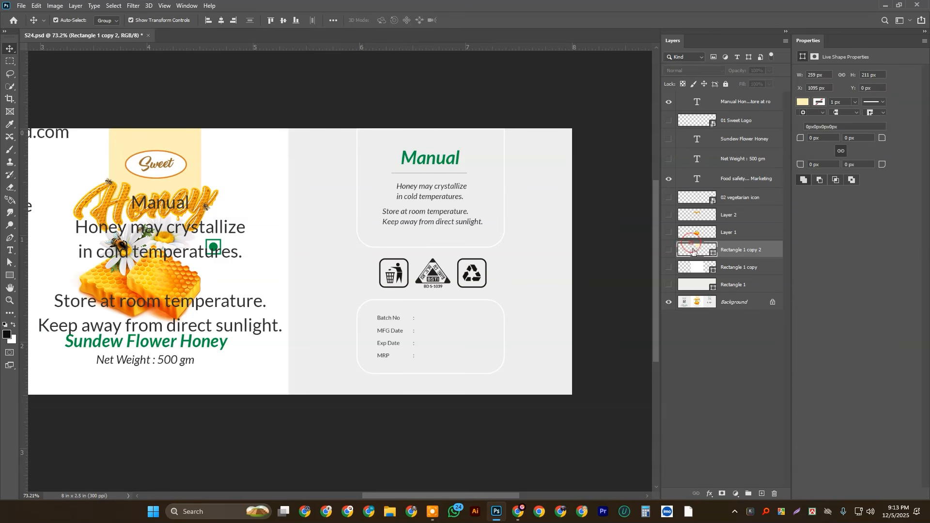
click(694, 266)
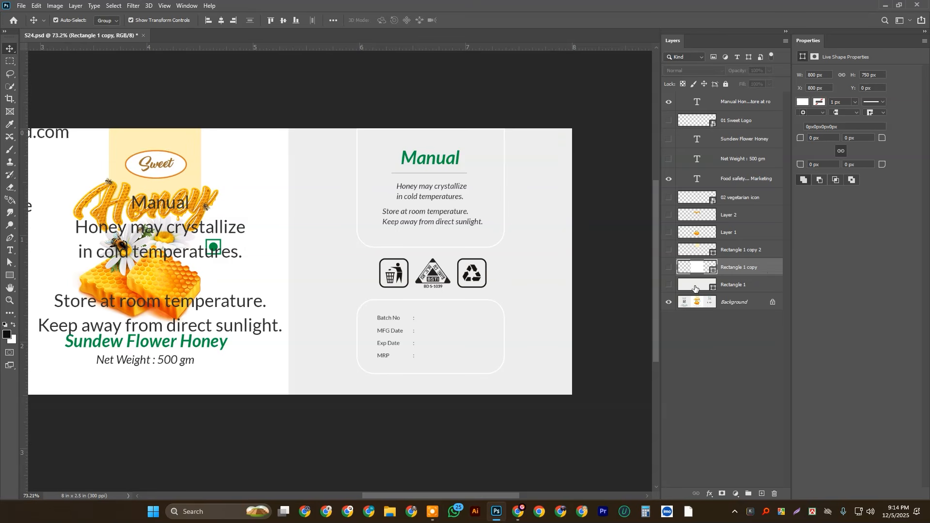
key(ctrl)
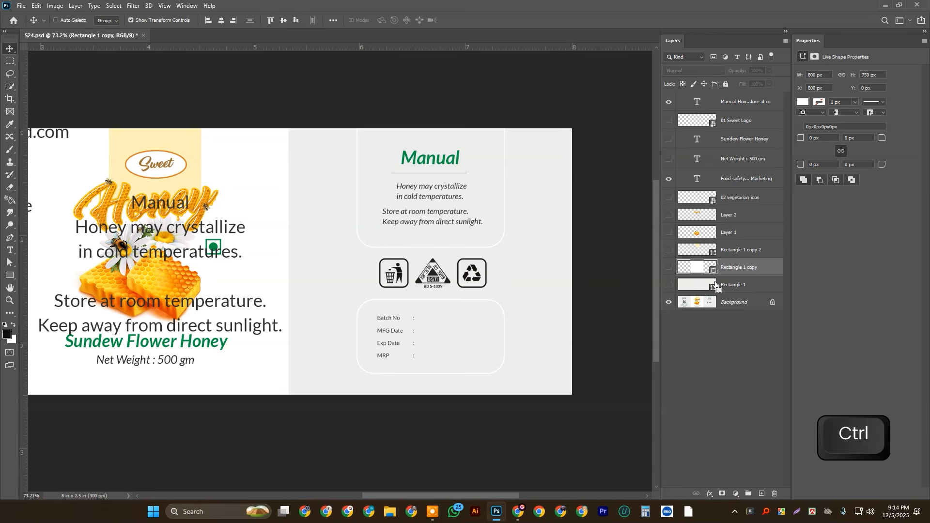
key(ctrl+j)
drag(771, 267, 733, 95)
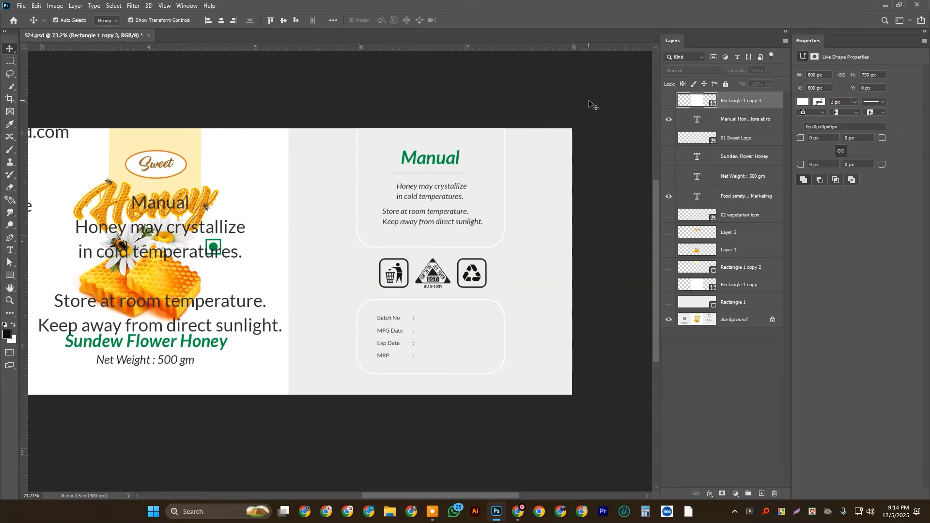
- Show the duplicated rectangle, move it onto the right panel, and resize it to the Manual frame, about 419 × 333 px
click(668, 101)
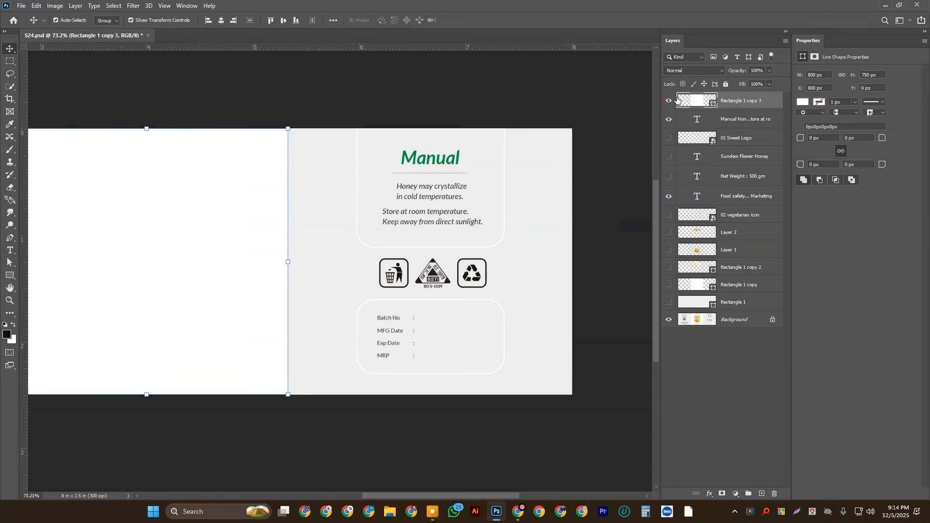
drag(211, 238, 495, 199)
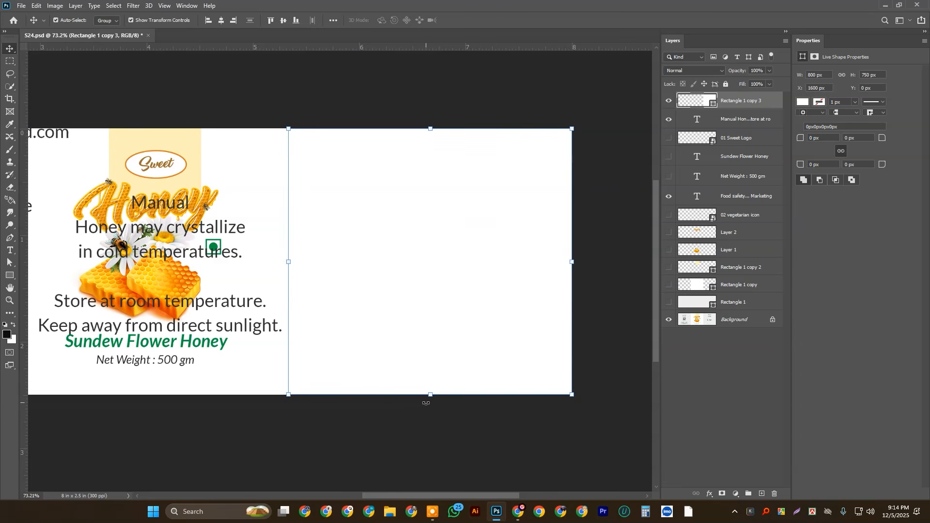
drag(432, 398, 448, 264)
scroll(431, 223, up, 2)
drag(536, 170, 554, 170)
scroll(473, 177, down, 1)
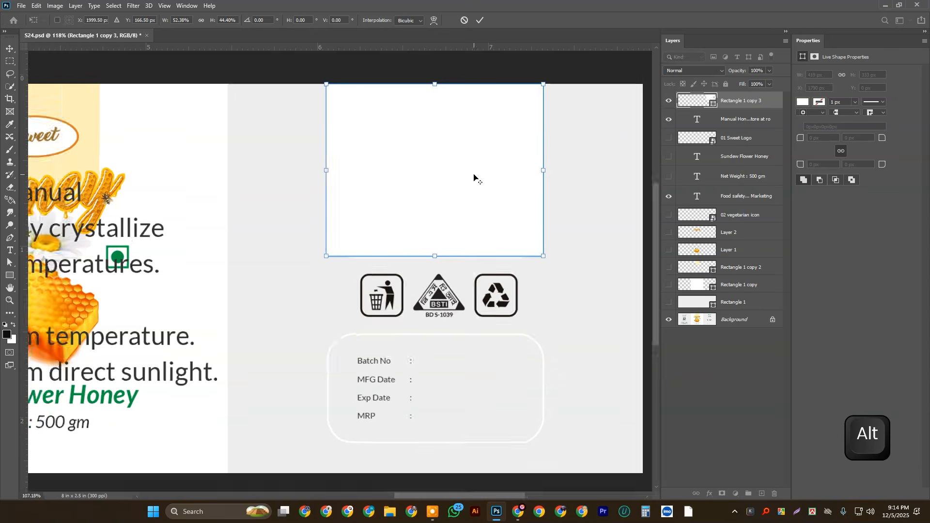
scroll(474, 177, down, 1)
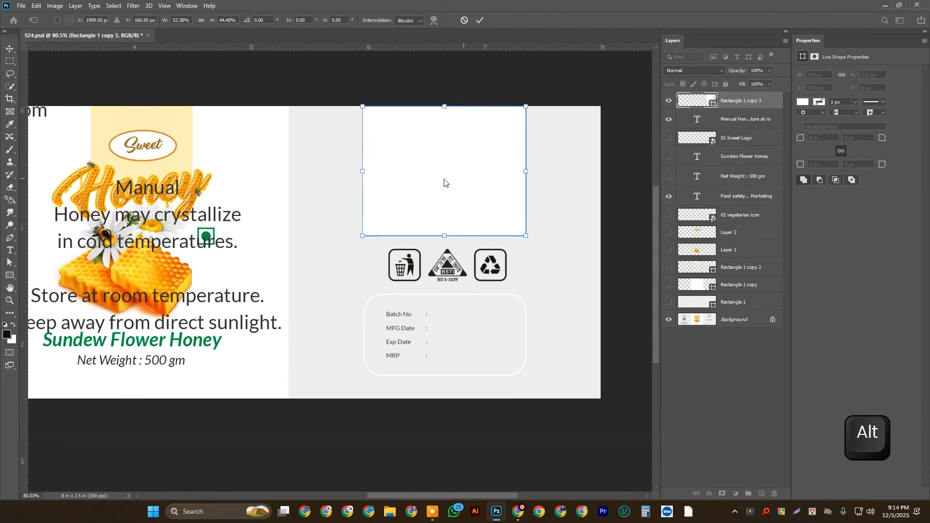
click(479, 20)
- Move the white rectangle off the Manual frame and place it over the icon row at about X 1701, Y 198 px
drag(466, 183, 269, 164)
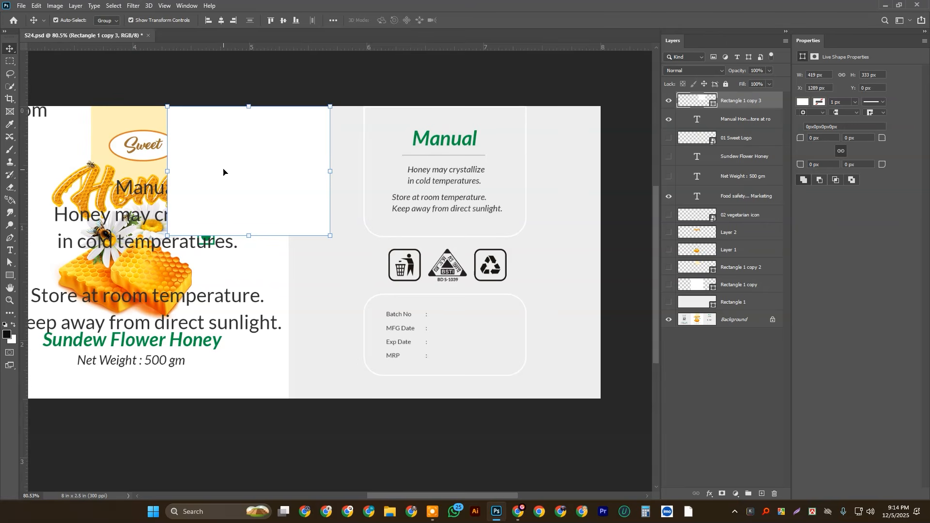
drag(229, 176, 403, 291)
click(355, 145)
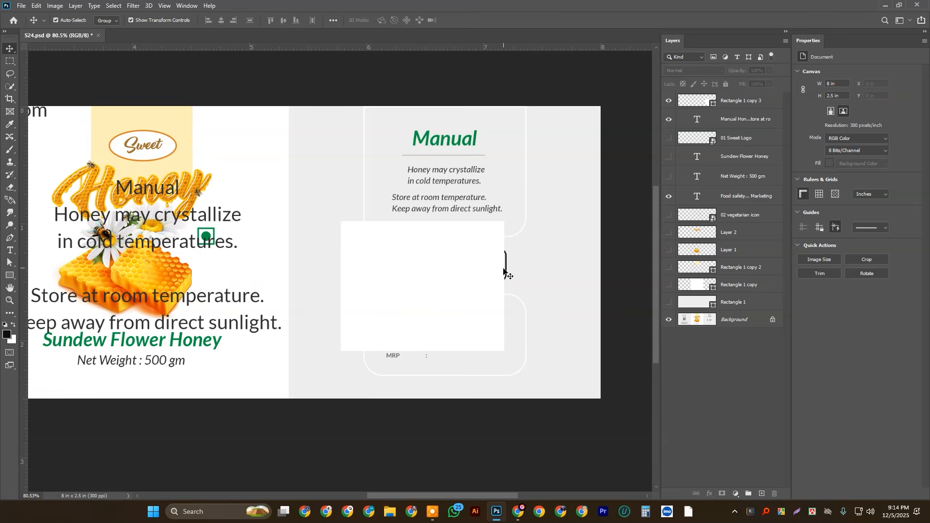
drag(427, 268, 386, 246)
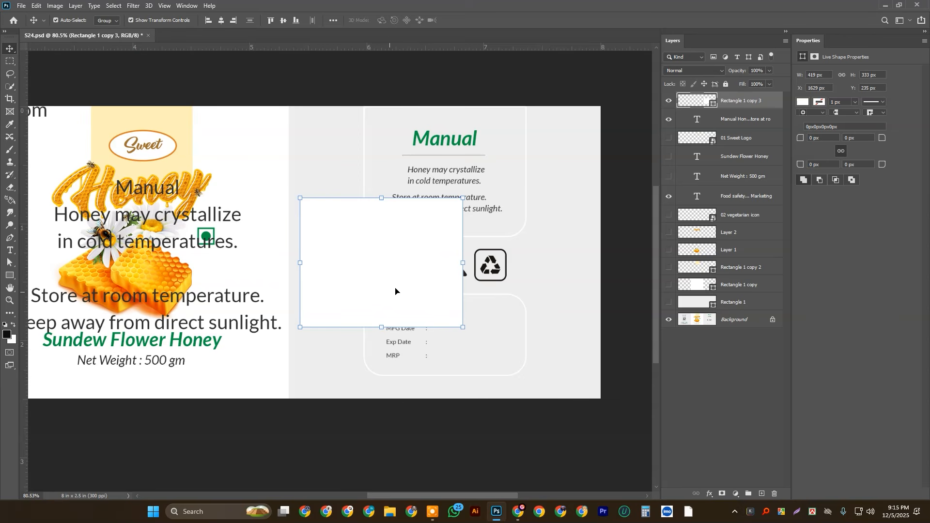
drag(365, 261, 392, 246)
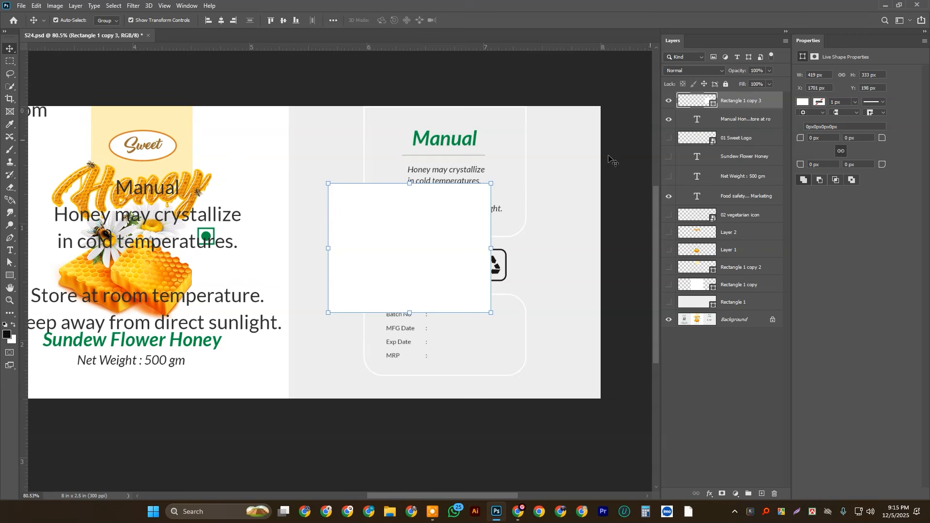
- Fill the rectangle with the panel's gray #ededed and give it a white #ffffff stroke
double_click(713, 102)
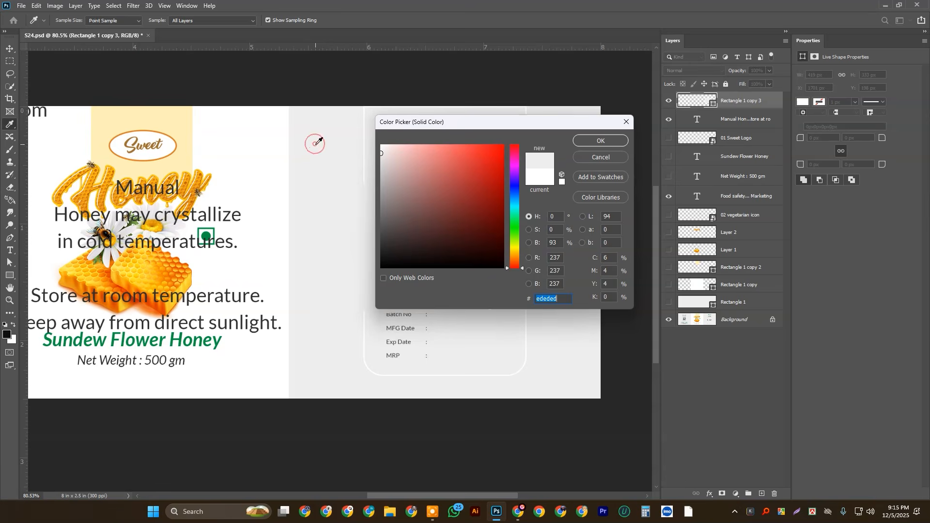
key(Return)
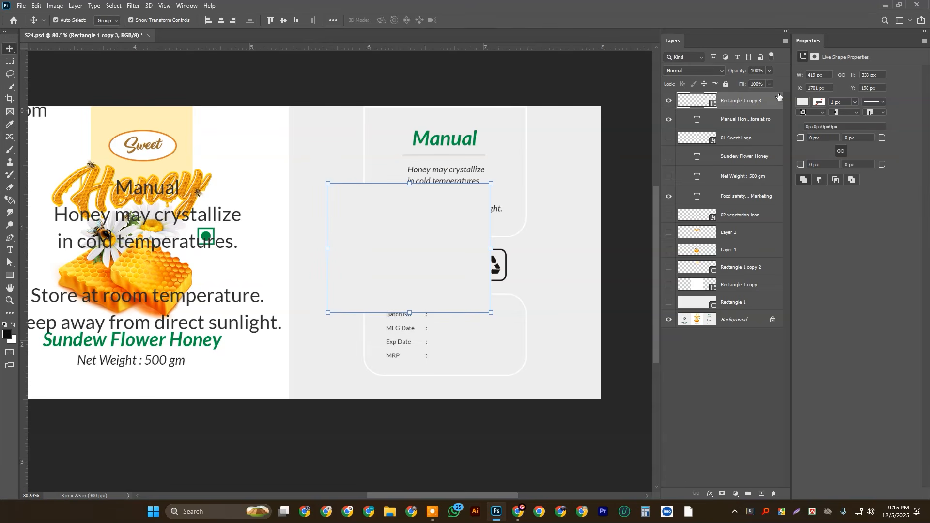
click(802, 102)
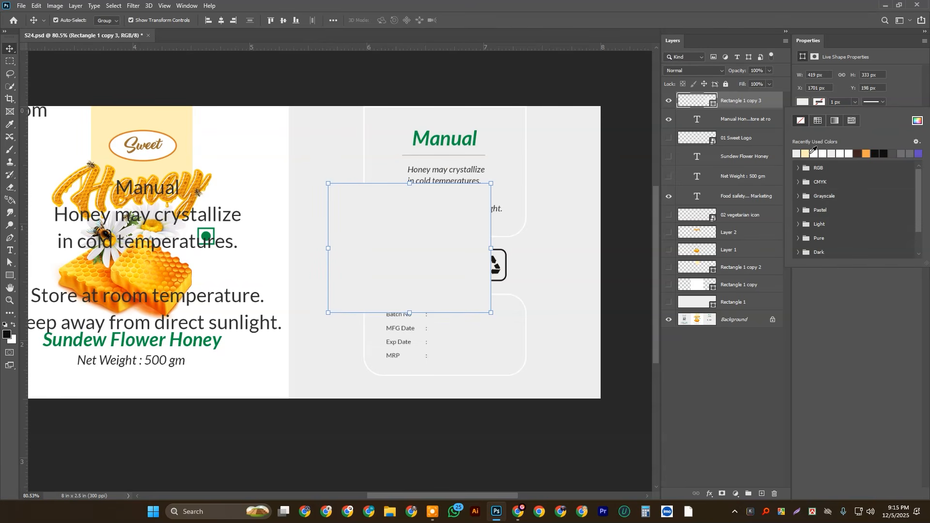
click(813, 154)
click(918, 121)
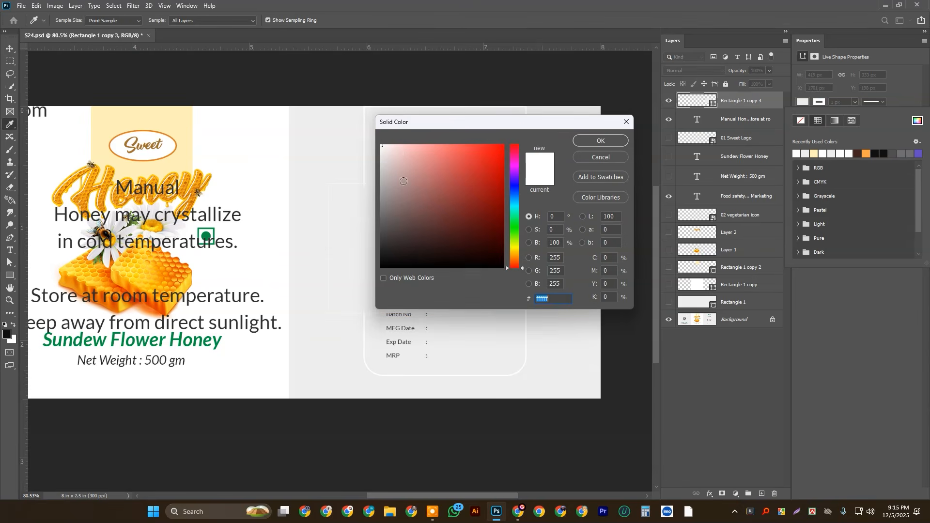
click(600, 140)
click(585, 61)
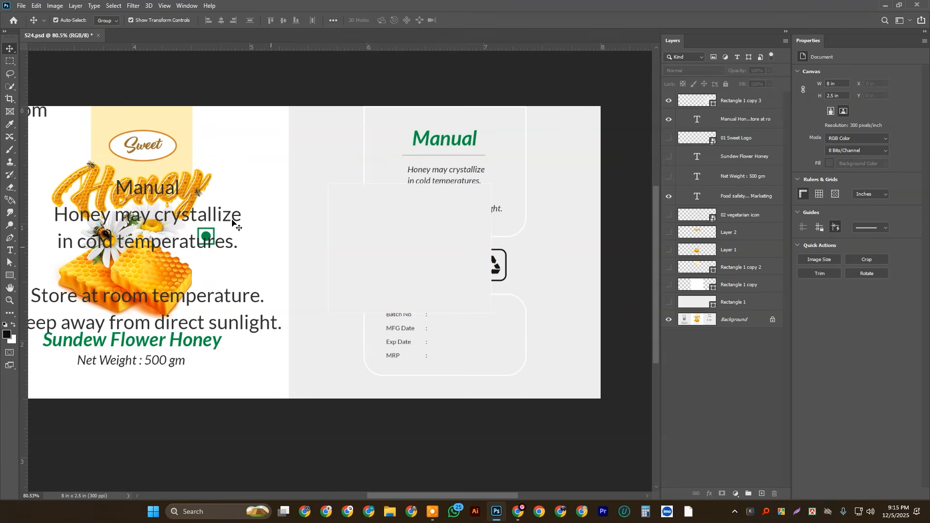
- Set the rectangle's white stroke width to 3 px and deselect it
scroll(390, 236, up, 3)
click(410, 213)
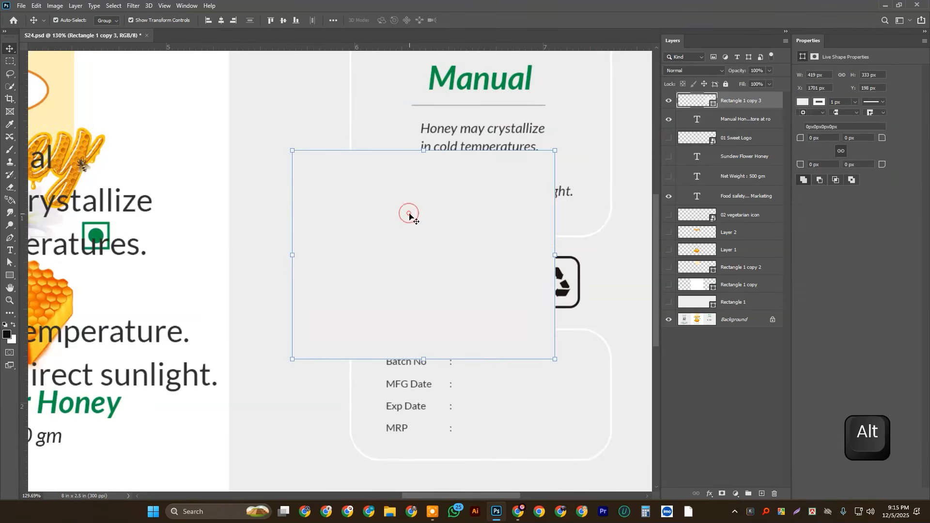
click(294, 133)
click(521, 280)
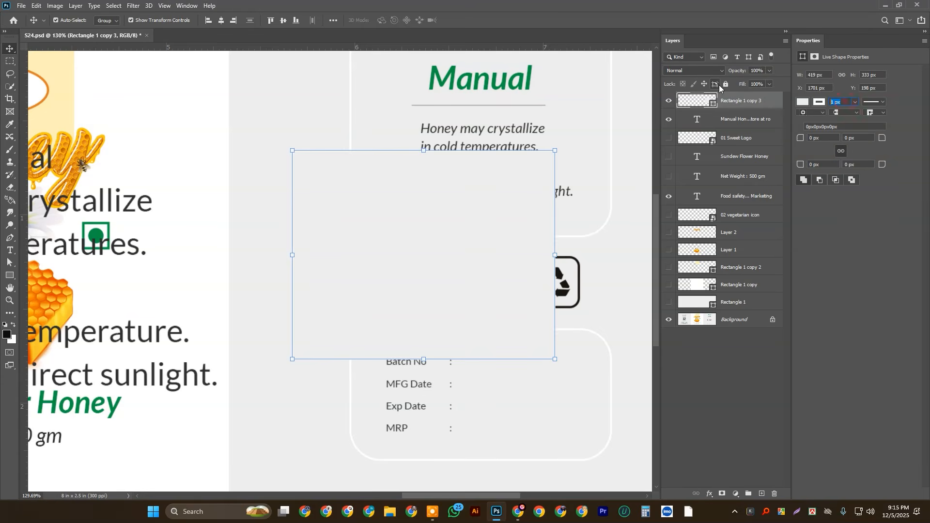
text(3)
key(Return)
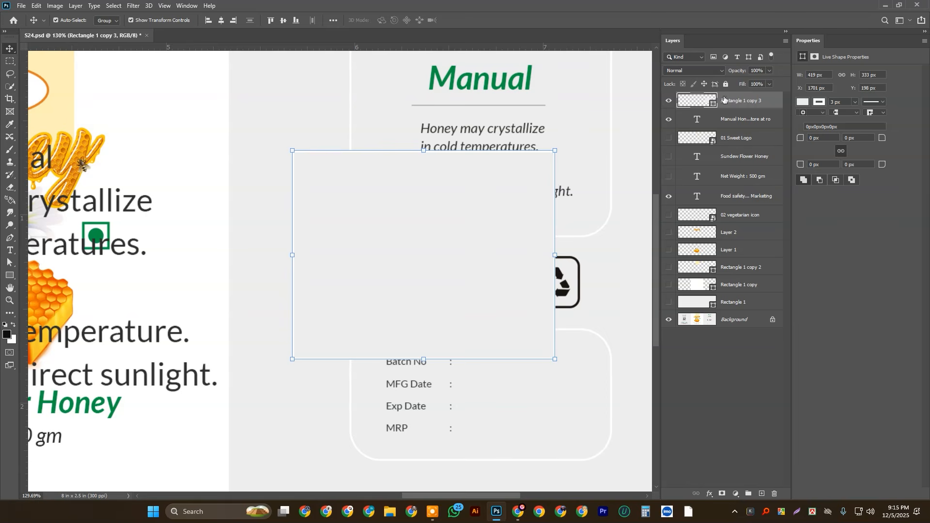
click(255, 130)
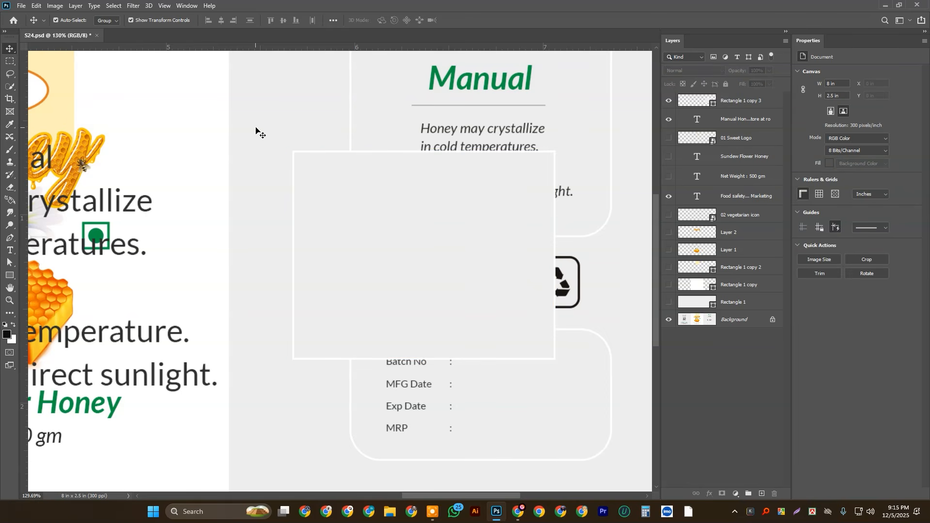
scroll(478, 229, down, 3)
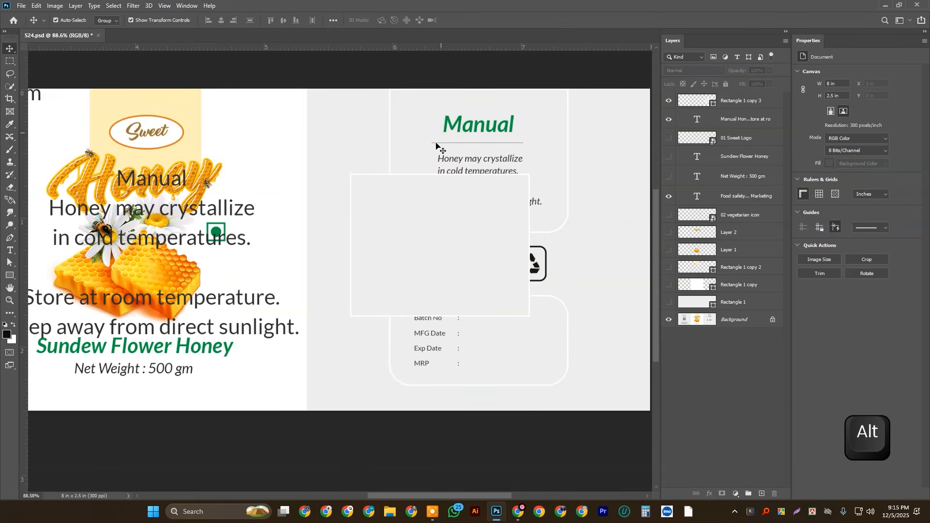
- Align the gray rectangle to the canvas's upper edge and slide it over the Manual frame at about X 1793 px
click(426, 178)
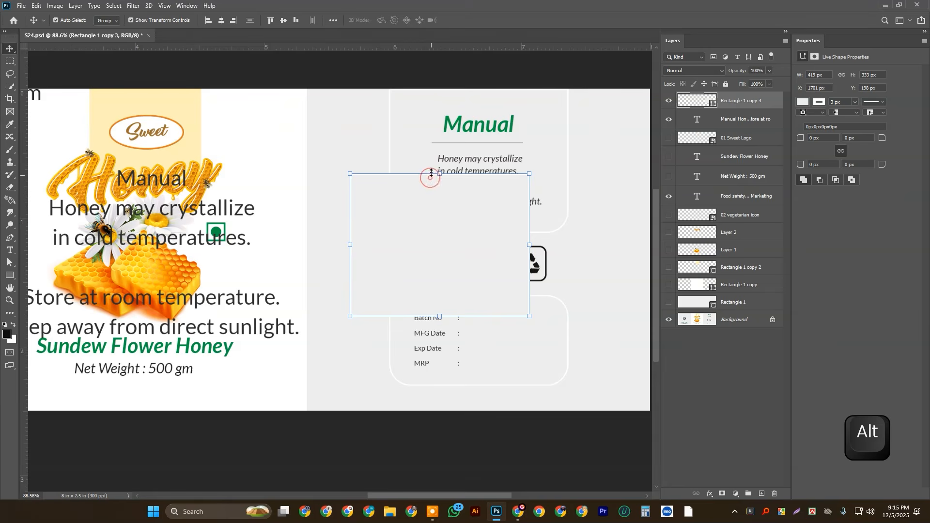
click(273, 20)
drag(527, 157, 527, 156)
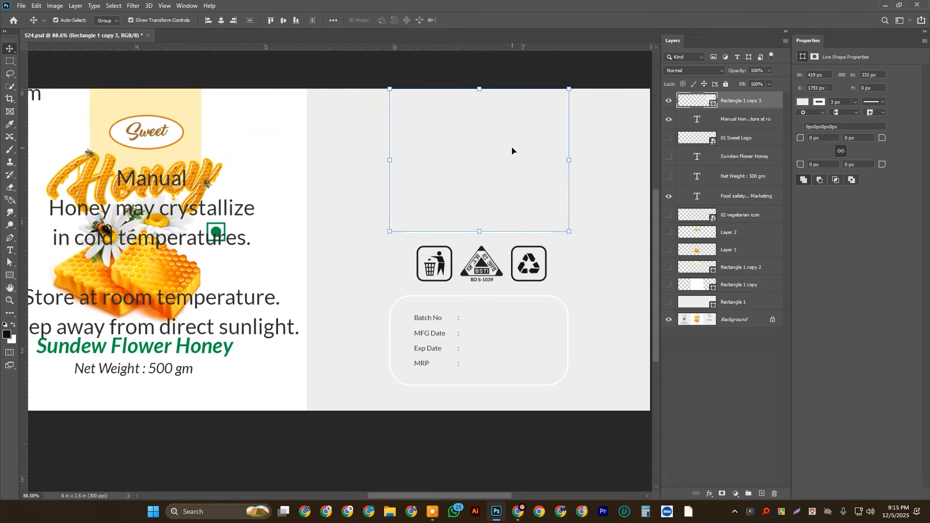
- Shift the rectangle partly above the canvas to expose the reference frame, and round both its bottom corners to 50 px
drag(521, 199, 475, 145)
click(611, 216)
click(519, 145)
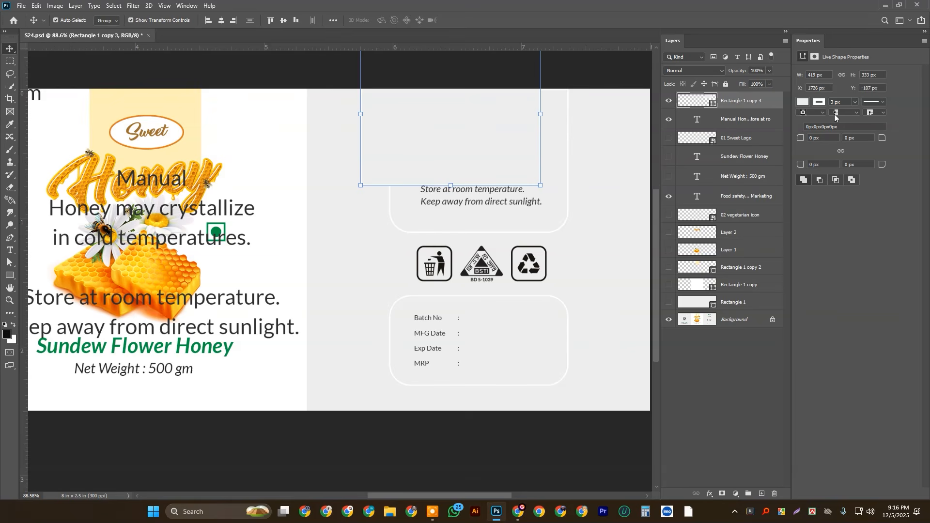
click(825, 164)
text(50)
key(Tab)
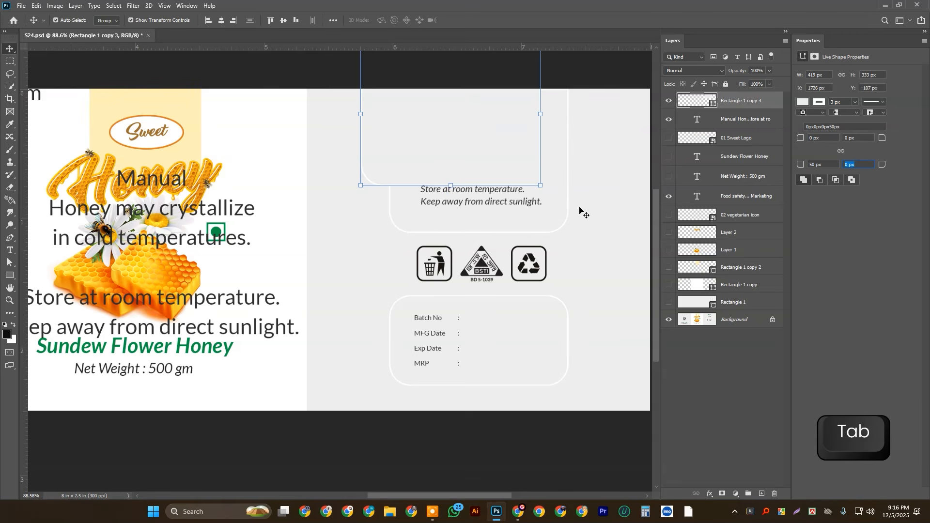
text(50)
key(Tab)
click(552, 315)
- Move the rounded rectangle over the Manual frame at X 1792 px and align it to the canvas's upper edge
click(458, 103)
drag(476, 123, 513, 154)
key(Down)
key(Down)
key(Down)
key(Down)
key(Down)
key(Down)
key(Down)
key(Down)
key(Down)
key(Down)
key(Down)
key(Down)
key(Down)
key(Down)
key(Down)
key(Down)
key(Down)
key(Down)
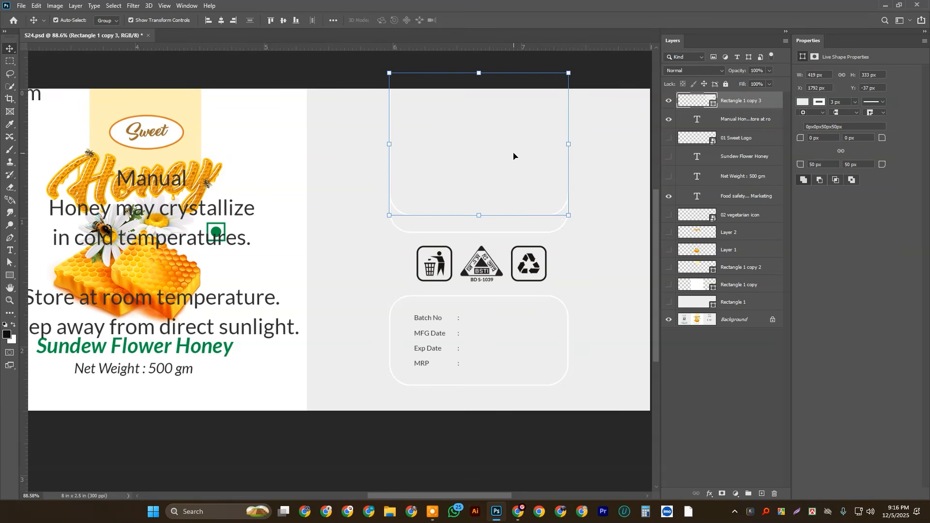
key(Down)
key(Down)
key(Down)
key(Down)
key(Down)
key(Down)
key(Down)
key(Down)
key(Down)
key(Down)
key(Down)
key(Down)
key(Down)
key(Down)
key(Down)
key(Down)
key(Down)
key(Down)
key(Down)
key(Down)
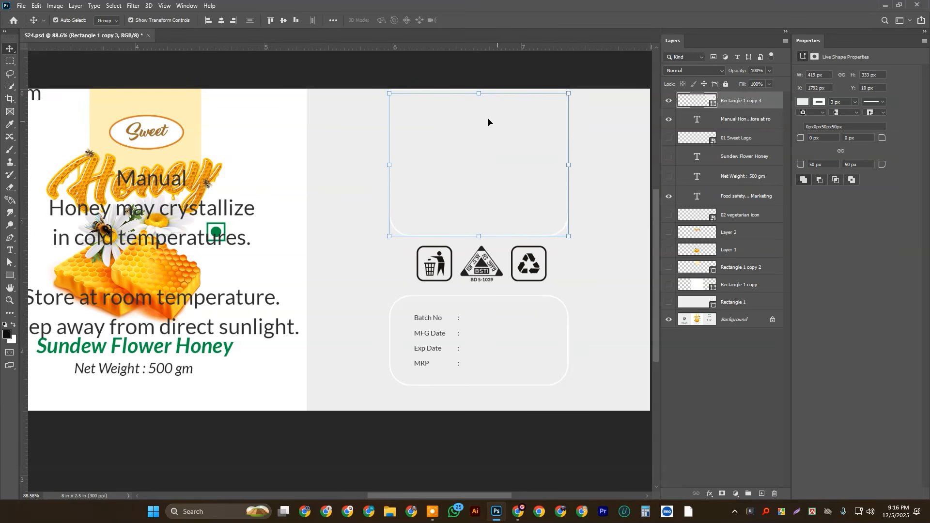
click(270, 21)
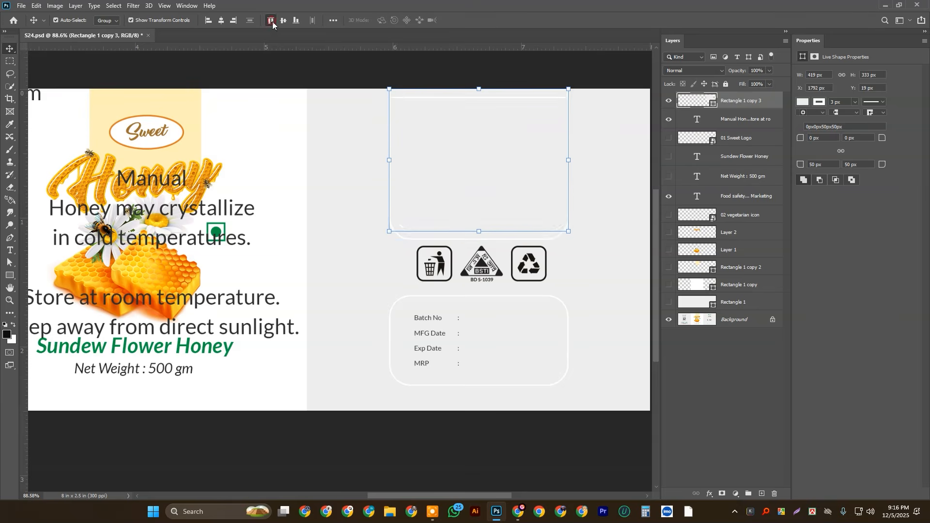
click(357, 185)
click(480, 191)
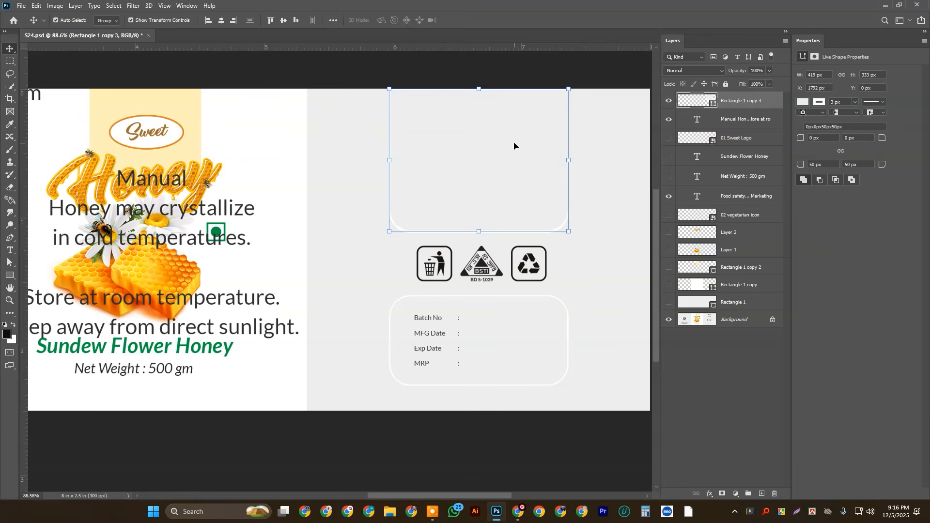
- Duplicate the rounded rectangle straight down so its bottom edge meets the batch details frame, at about Y 361 px
key(alt)
drag(504, 169, 502, 310)
key(shift)
key(Down)
key(Down)
key(Down)
key(Down)
key(Down)
key(Down)
key(Down)
key(Down)
key(Down)
key(Down)
key(Down)
key(Down)
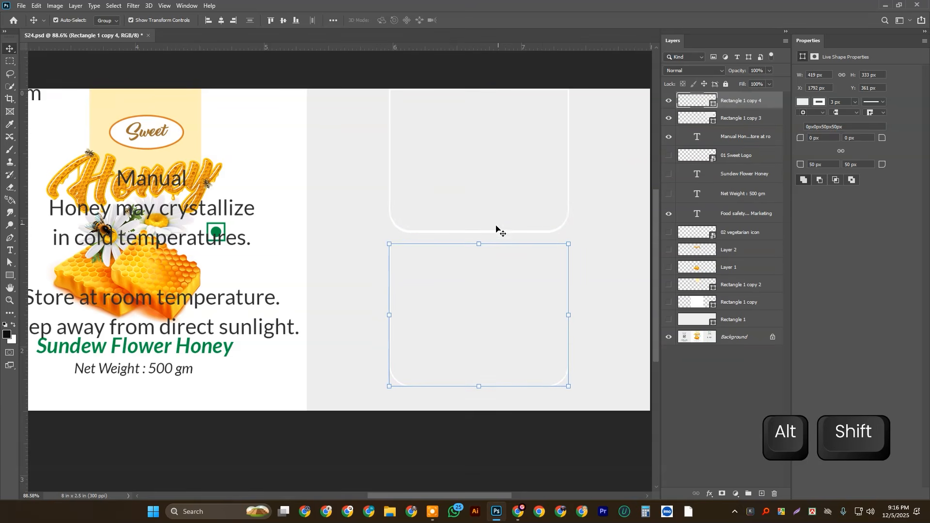
- Shorten the lower rectangle from its upper edge to match the batch details frame, about 211 px high
drag(477, 243, 527, 218)
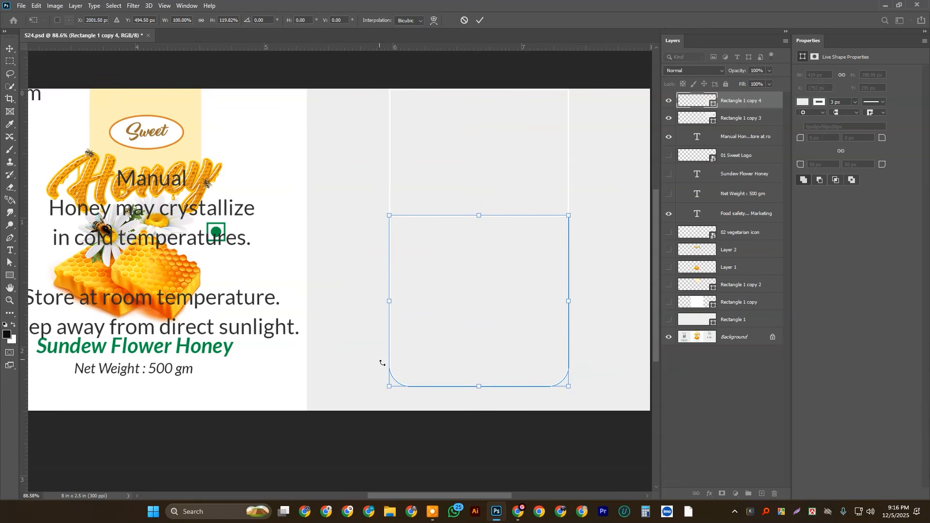
drag(480, 214, 484, 309)
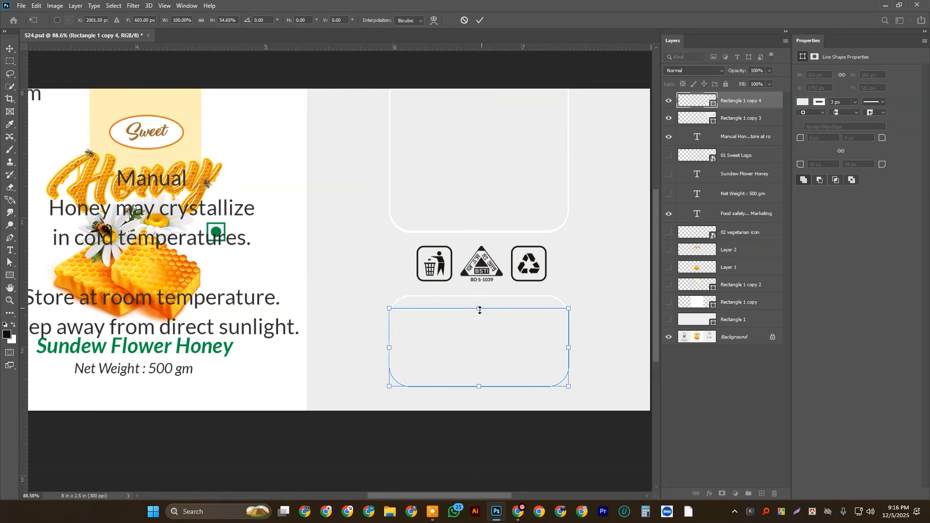
scroll(473, 339, up, 3)
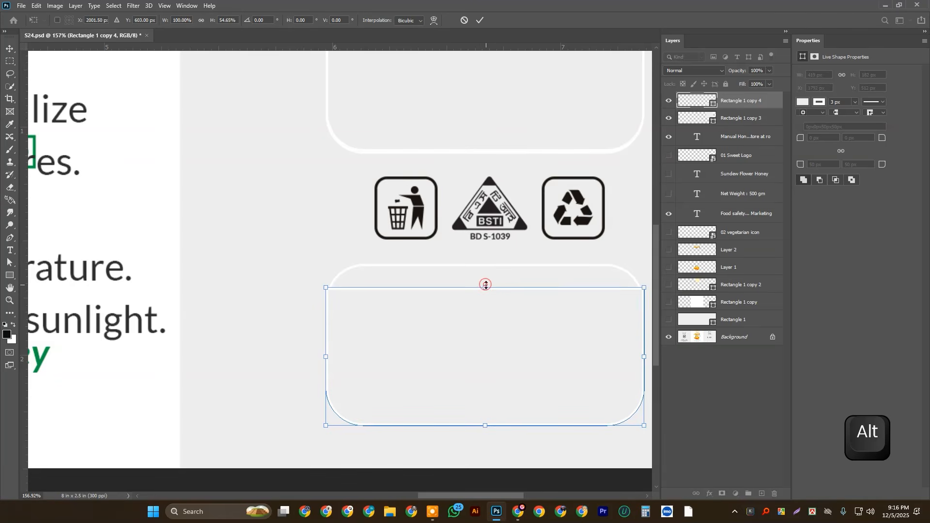
drag(486, 285, 513, 262)
scroll(476, 272, down, 3)
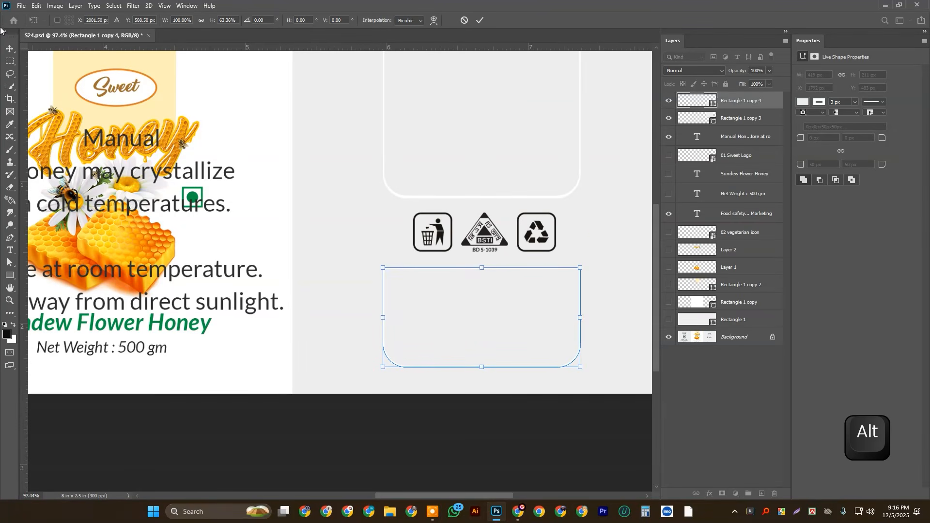
click(479, 20)
click(616, 237)
click(542, 307)
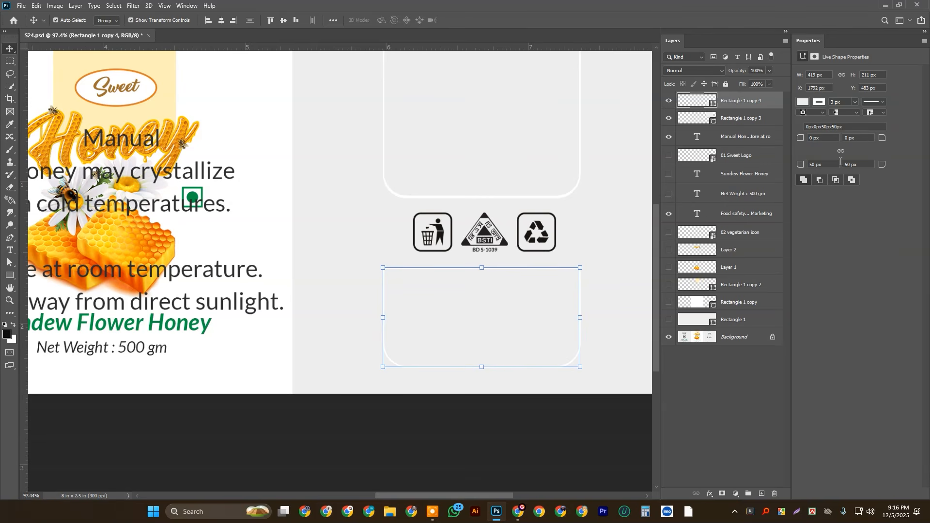
- Round both top corners of the lower rectangle to 50 px and deselect it
click(834, 163)
key(shift+Tab)
key(shift+Tab)
text(50)
key(Tab)
text(50)
key(Tab)
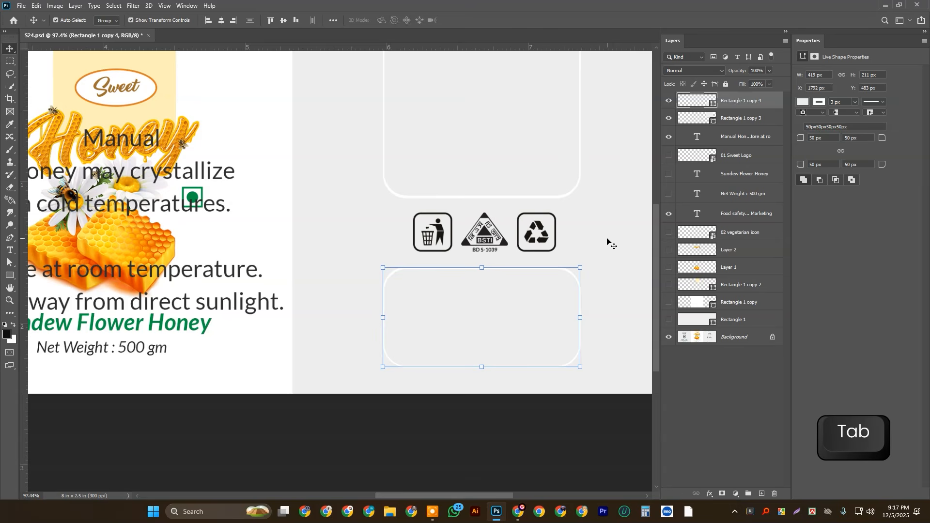
click(605, 235)
click(494, 324)
alt+scroll(494, 324, down, 2)
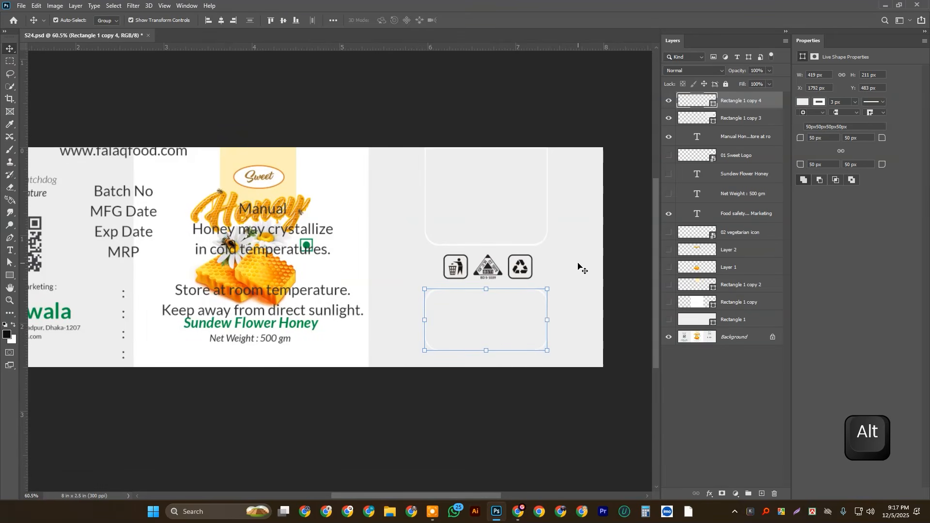
click(413, 217)
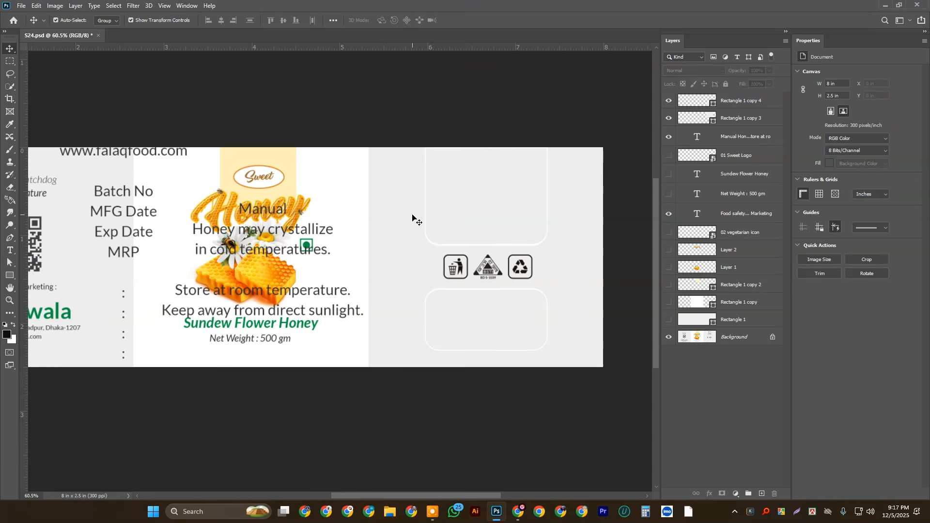
- Embed the 03 Packaging One icon and place it beside the reference icons, at about X 5.36 in, Y 0.75 in
click(18, 6)
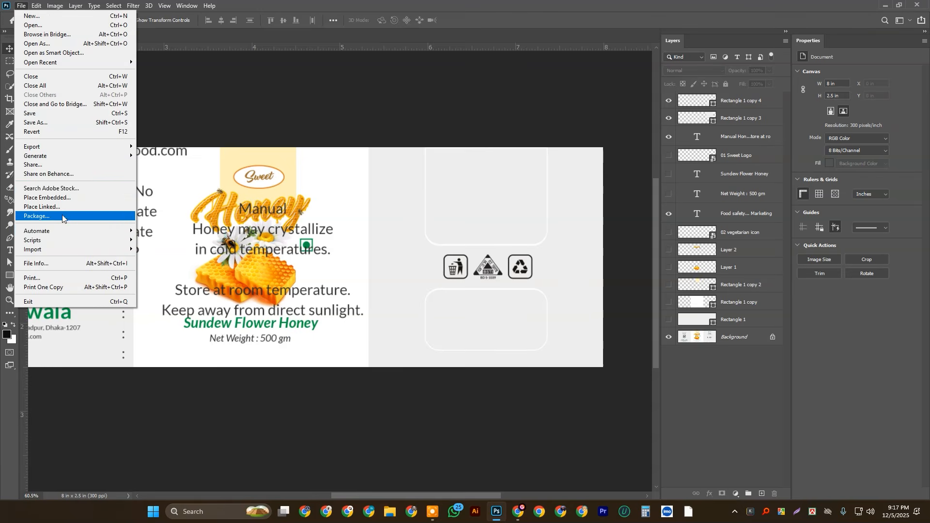
click(61, 198)
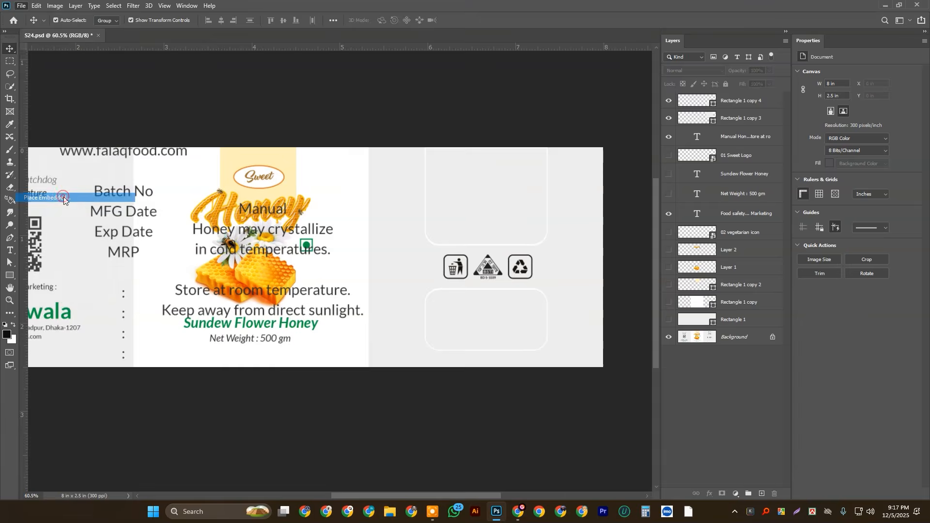
click(324, 143)
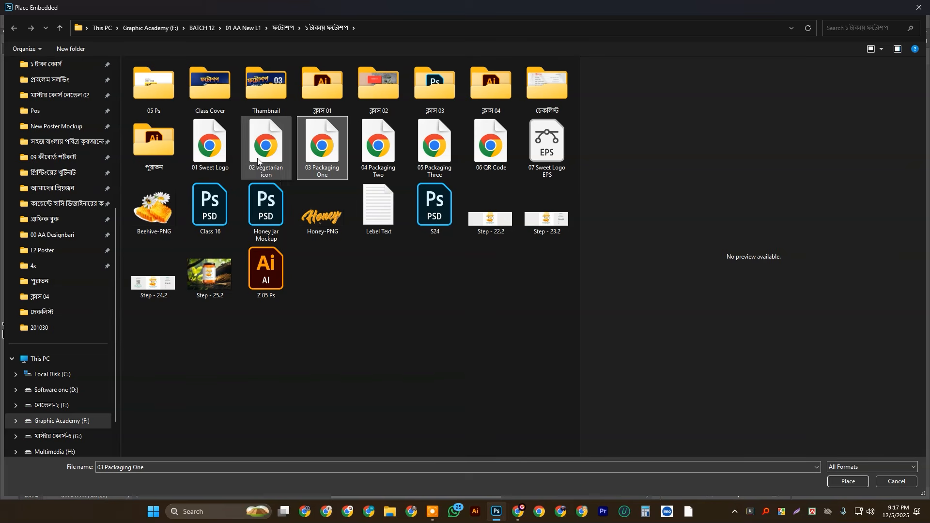
click(377, 147)
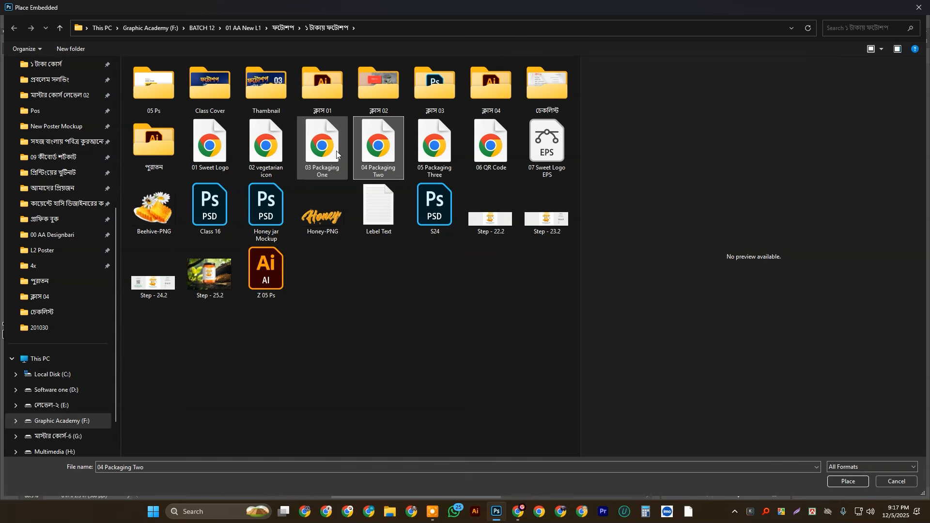
click(336, 154)
click(842, 482)
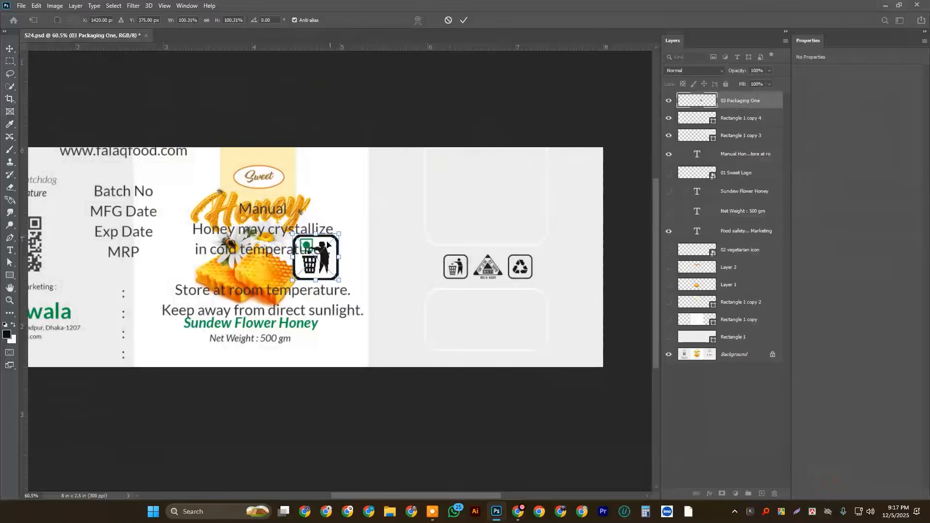
drag(335, 269, 492, 222)
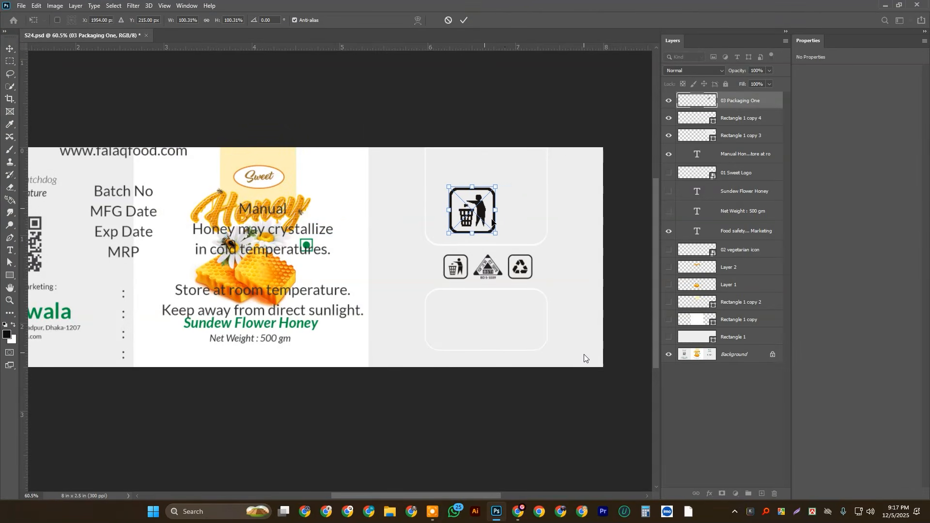
click(467, 20)
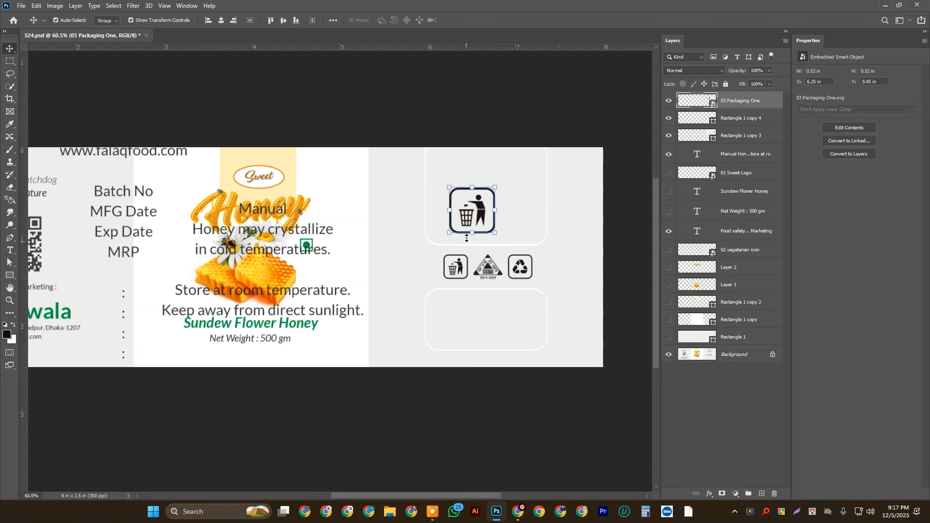
drag(481, 207, 399, 243)
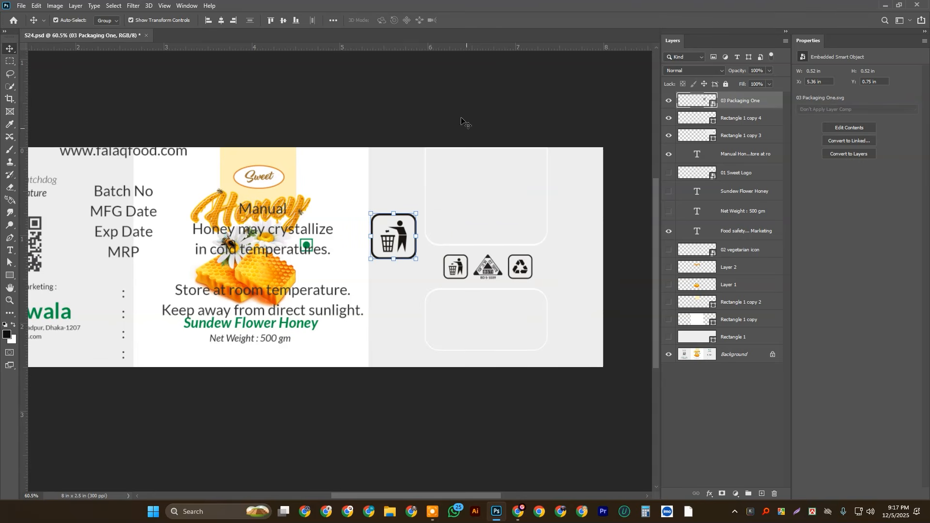
- Embed the 04 Packaging Two icon and place it beside the bin icon, at about X 5.98 in, Y 0.76 in
click(21, 6)
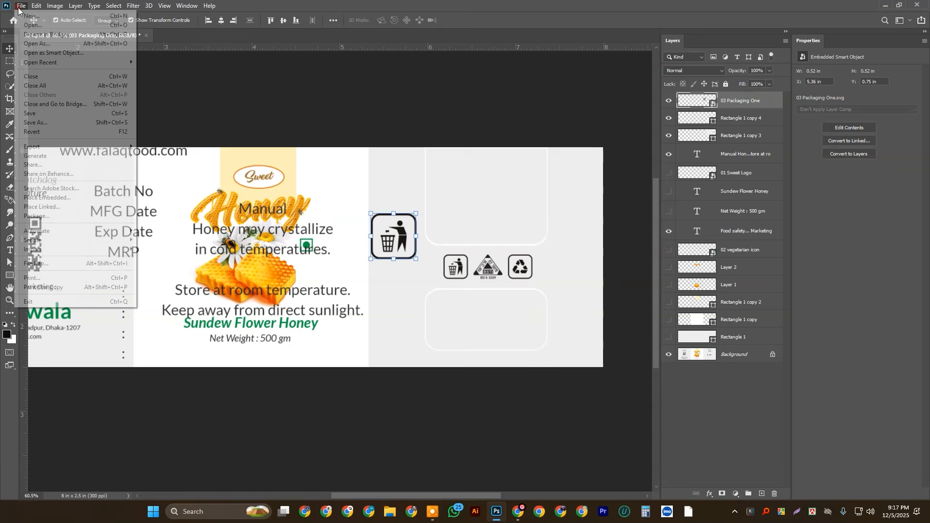
click(75, 197)
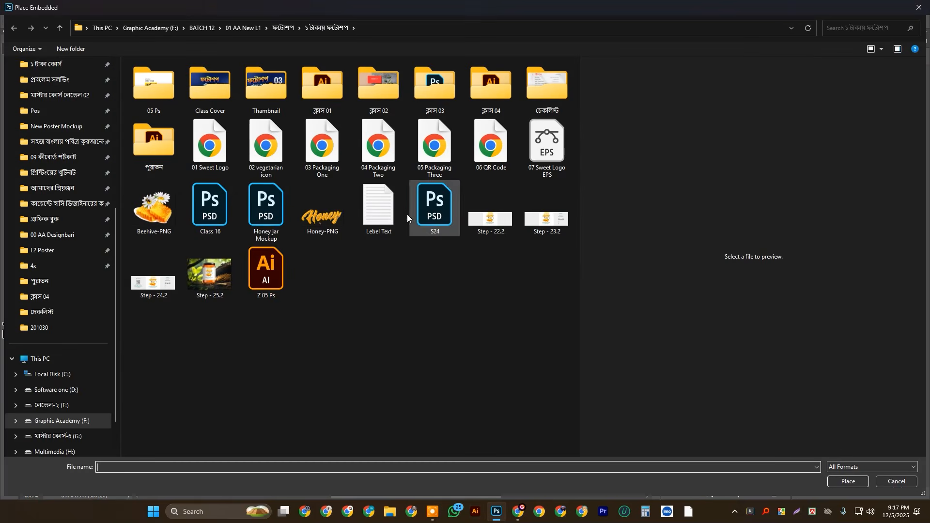
double_click(382, 152)
drag(317, 251, 463, 230)
key(Return)
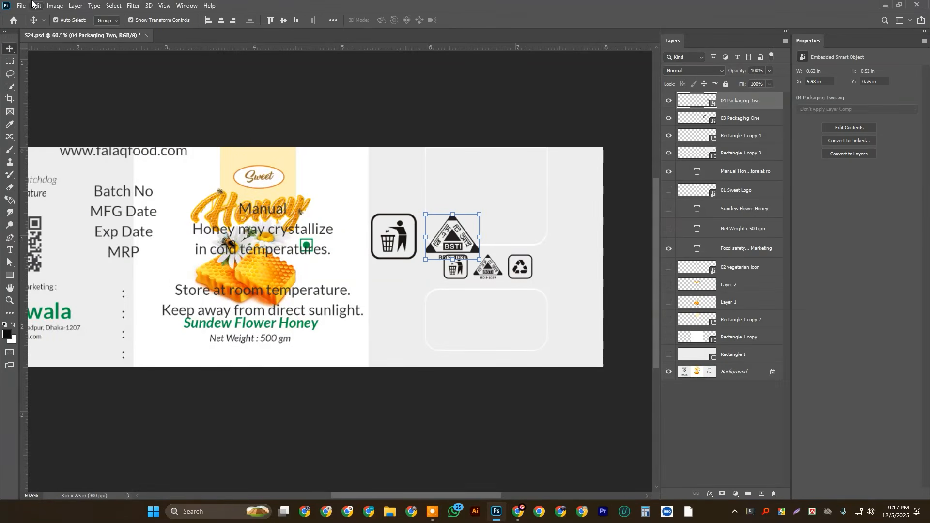
- Embed the 05 Packaging Three icon and place it beside the BSTI triangle, at about X 6.74 in, Y 0.63 in
click(22, 5)
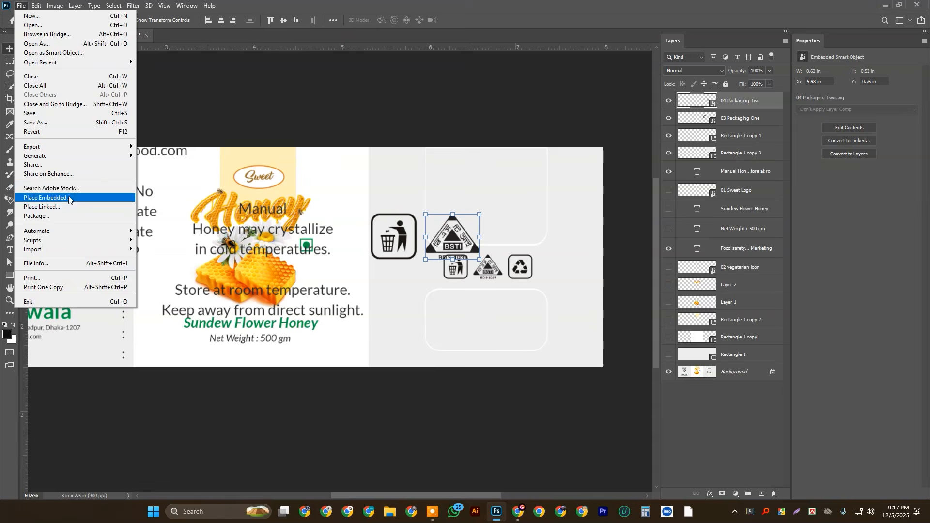
click(69, 200)
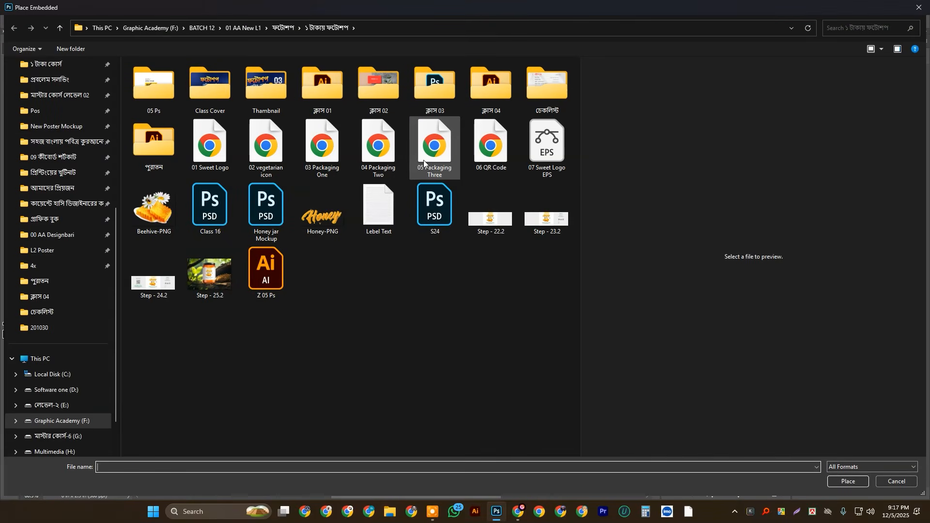
click(424, 160)
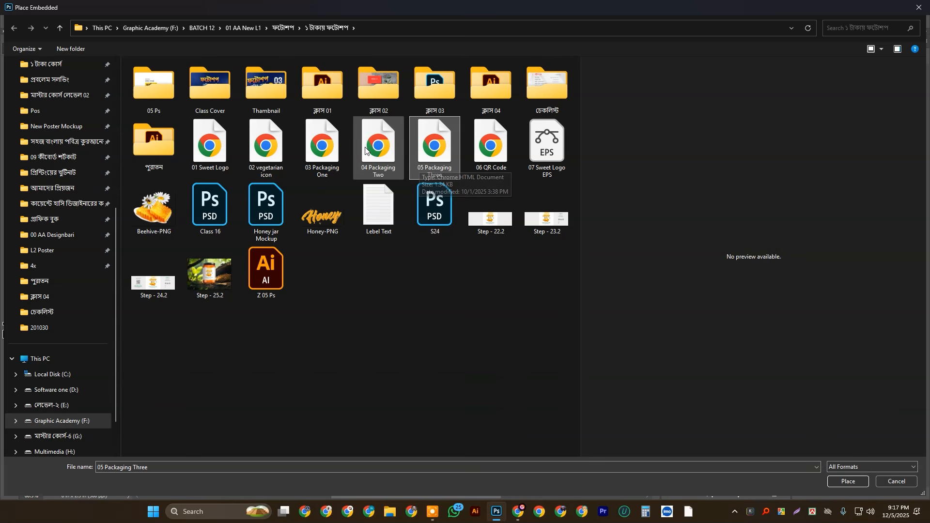
double_click(436, 160)
drag(327, 262, 523, 236)
key(Return)
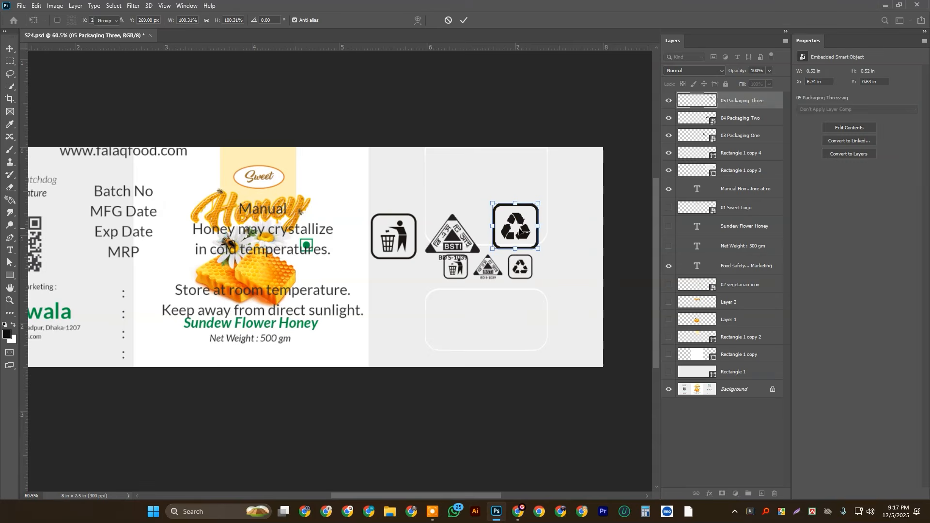
- Select the three placed packaging icons together and align their vertical centers
scroll(519, 263, up, 3)
scroll(519, 263, up, 2)
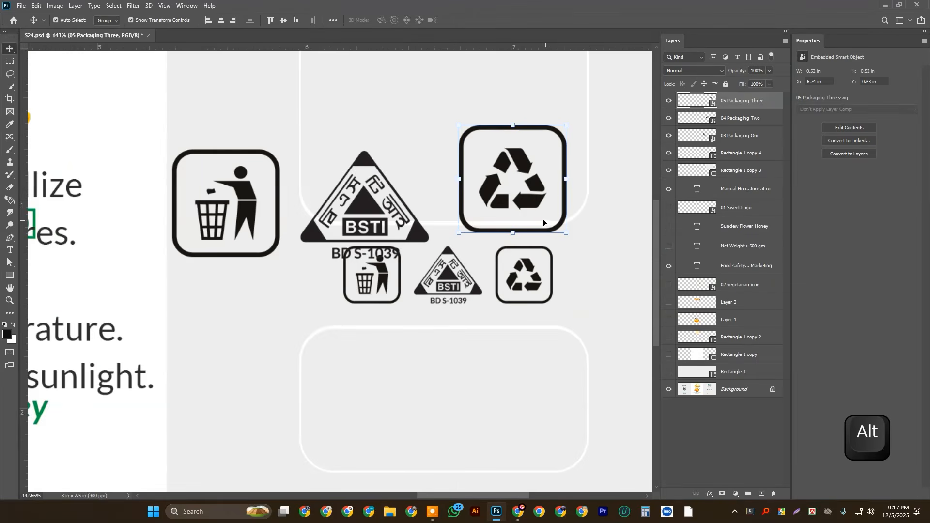
shift+click(417, 244)
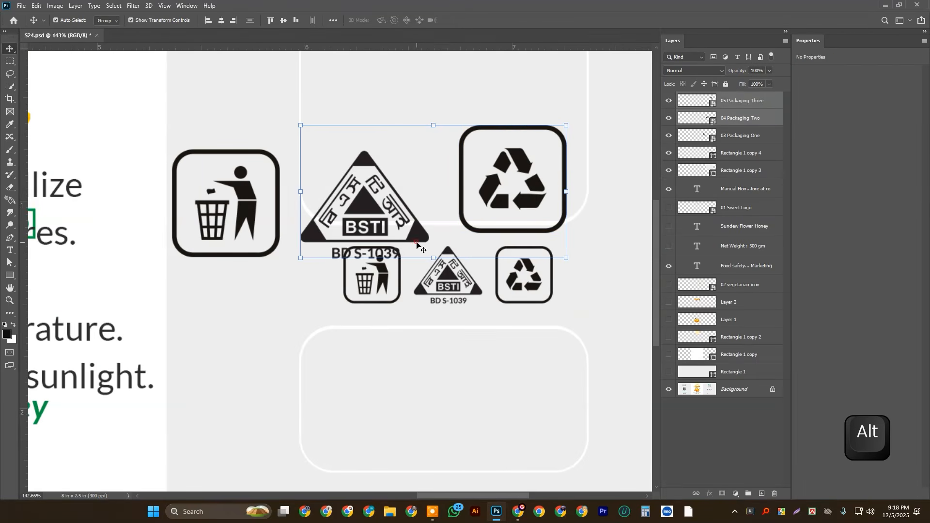
shift+click(244, 187)
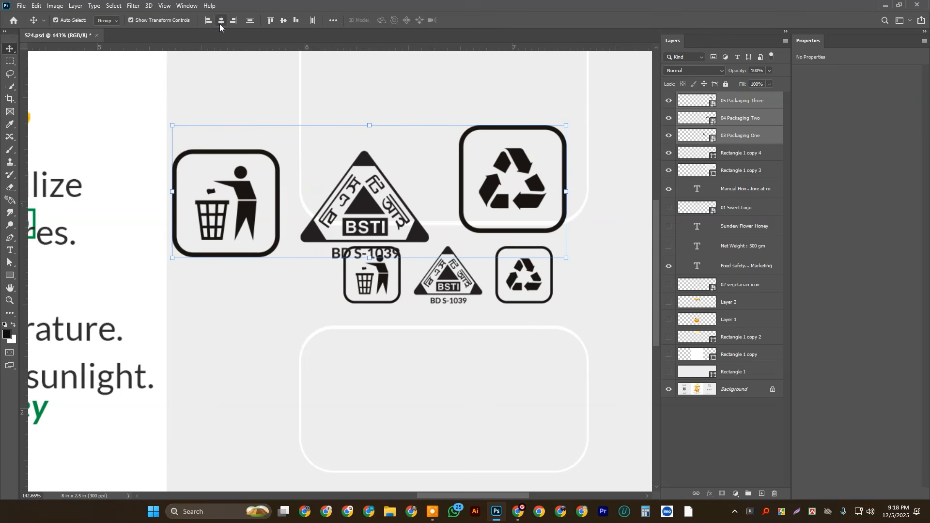
click(283, 21)
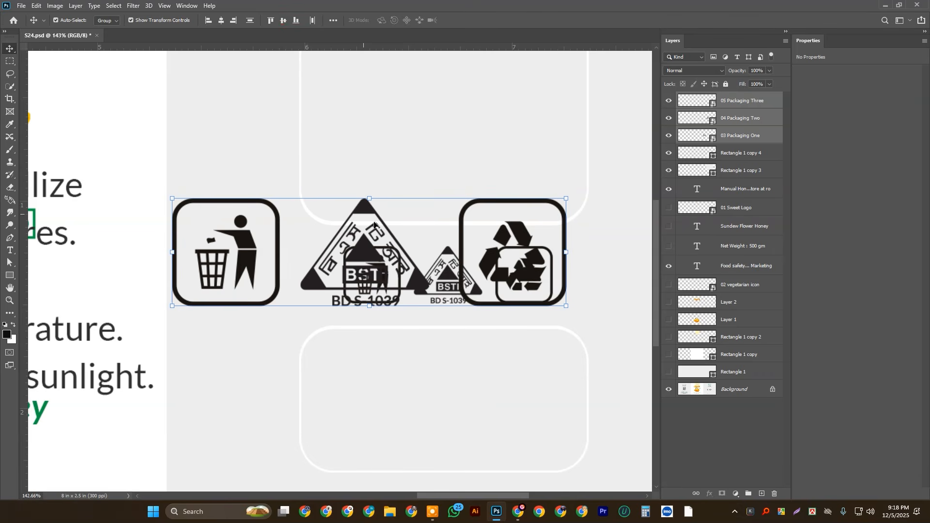
- Scale the three packaging icons to about 53% and place them over the reference icons at X 2007 px, Y 407 px, then deselect
drag(566, 252, 551, 233)
key(Up)
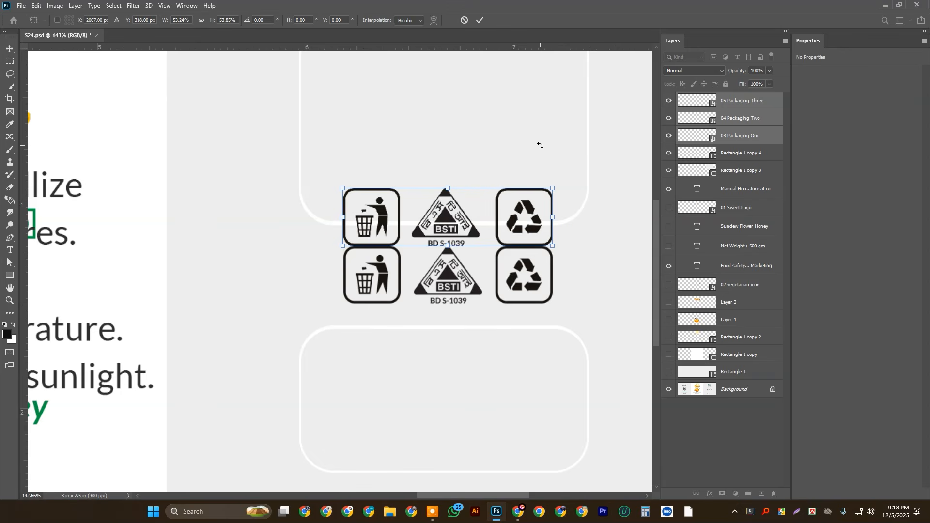
key(Up)
key(Up)
drag(533, 204, 526, 260)
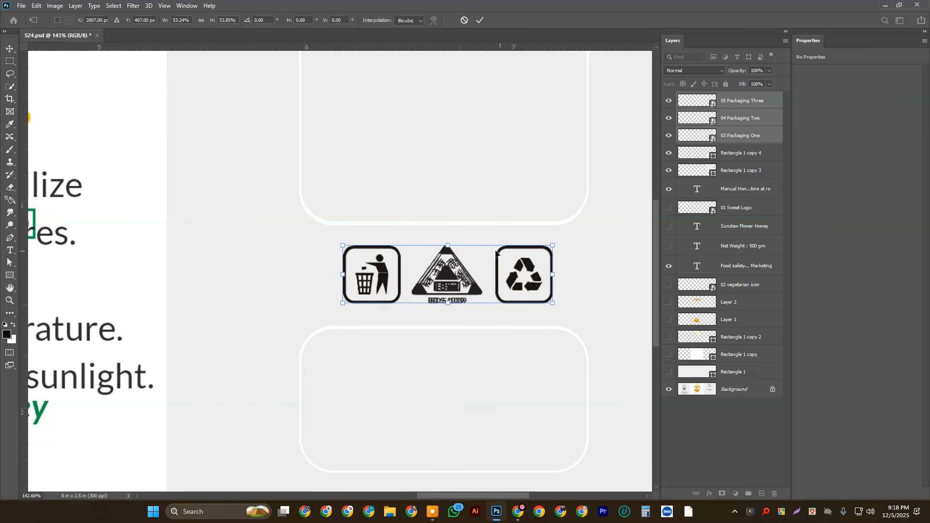
key(Return)
scroll(323, 240, down, 3)
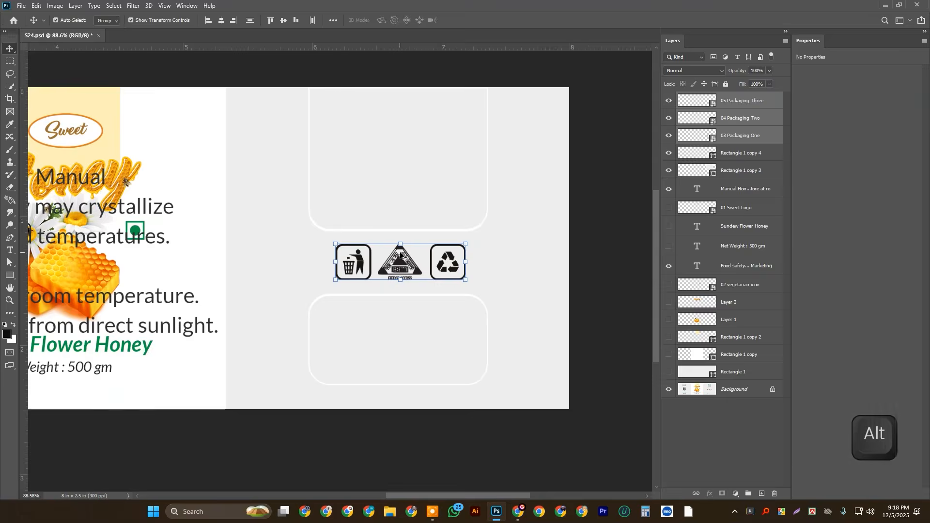
scroll(400, 255, down, 2)
click(614, 325)
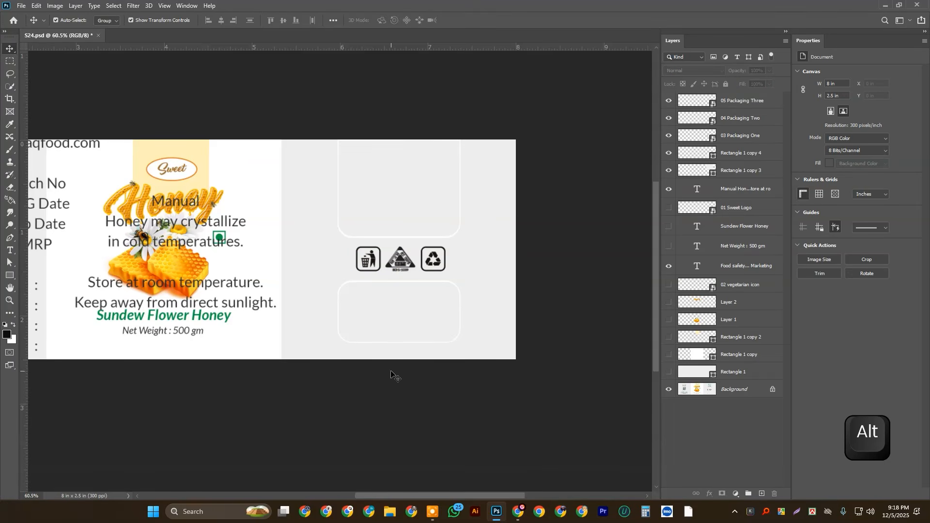
- Cut the word "Manual" and its line out of the storage instructions text block
drag(188, 204, 215, 212)
scroll(213, 210, up, 2)
double_click(147, 209)
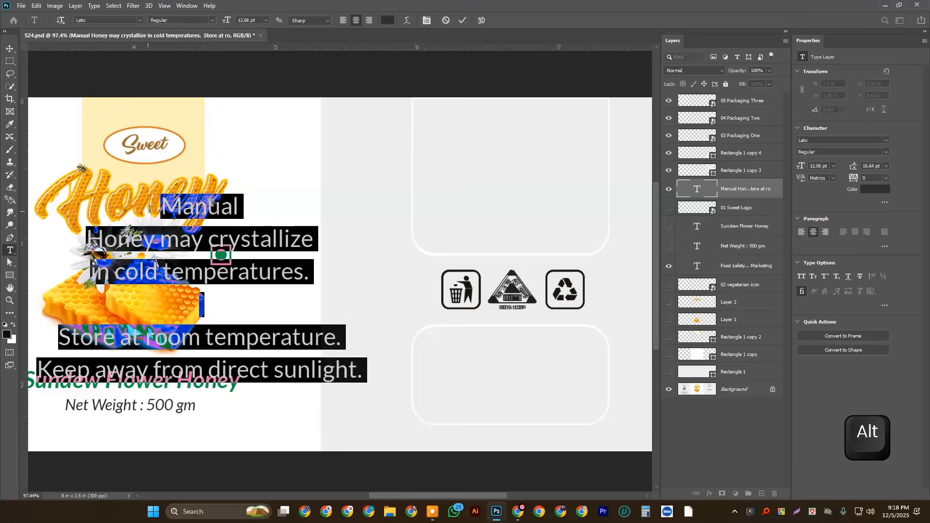
double_click(161, 206)
key(ctrl+x)
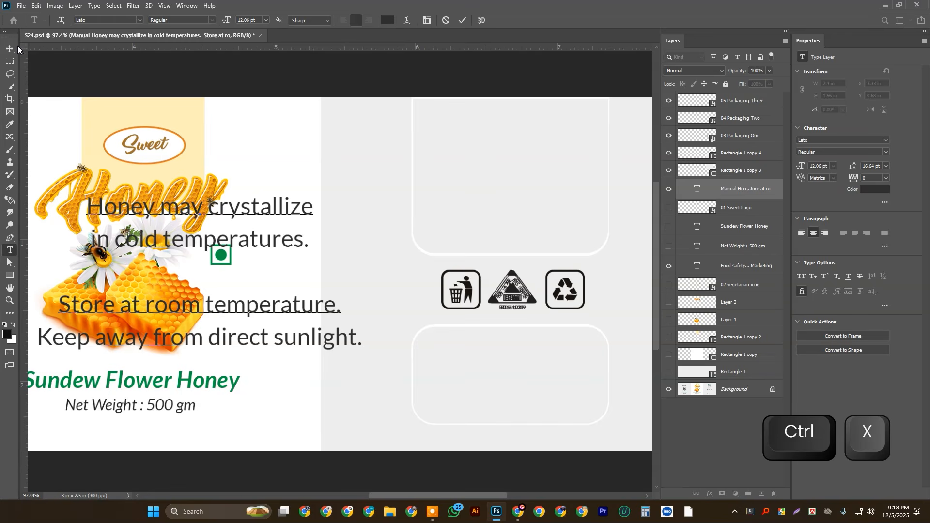
- Paste "Manual" as a separate text inside the upper rounded frame and move its layer to the top of the stack
click(10, 48)
click(10, 250)
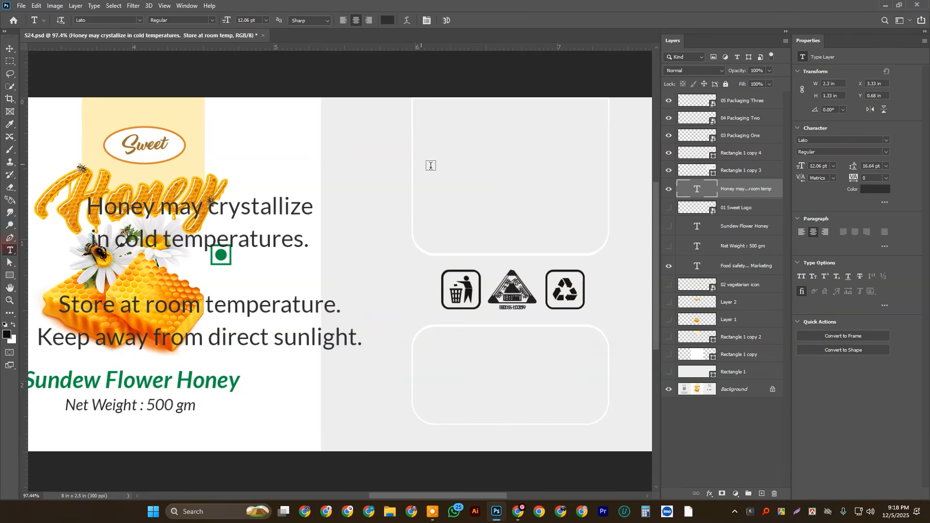
key(ctrl+v)
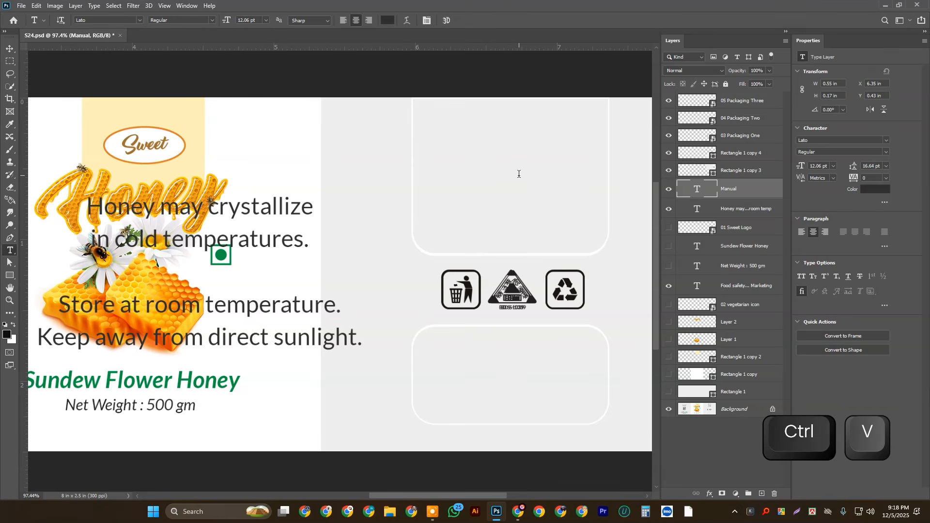
click(9, 49)
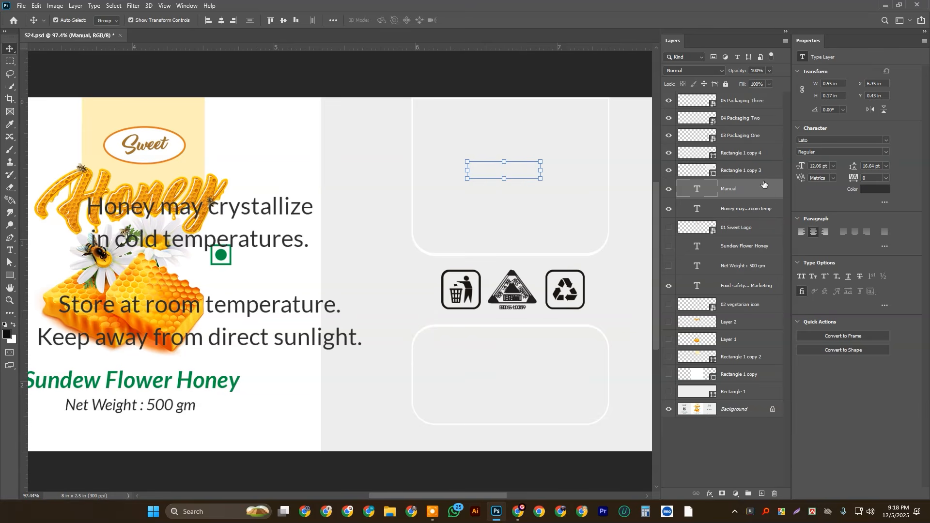
drag(764, 194, 760, 100)
- Move the remaining storage text to about X 4.26 in, Y 0.74 in and place its layer directly below the Manual layer
click(302, 207)
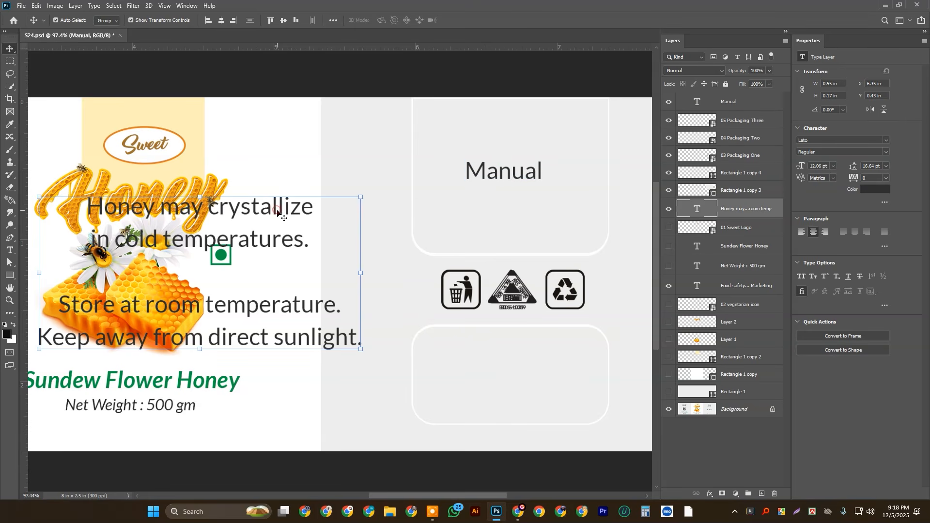
drag(266, 209, 450, 218)
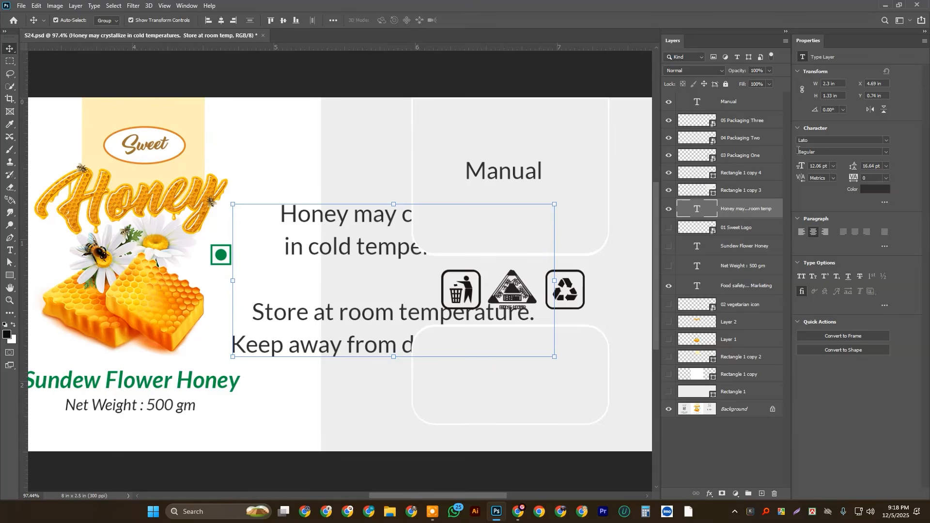
drag(773, 210, 766, 107)
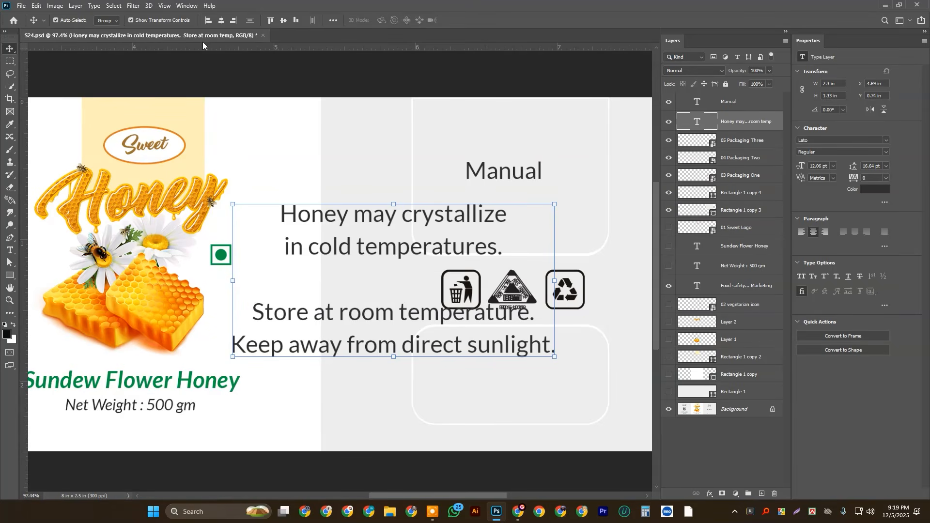
drag(333, 215, 271, 214)
- Cut "Honey may crystallize in cold temperatures." from the storage text and paste it as a separate text above the remaining lines
double_click(262, 214)
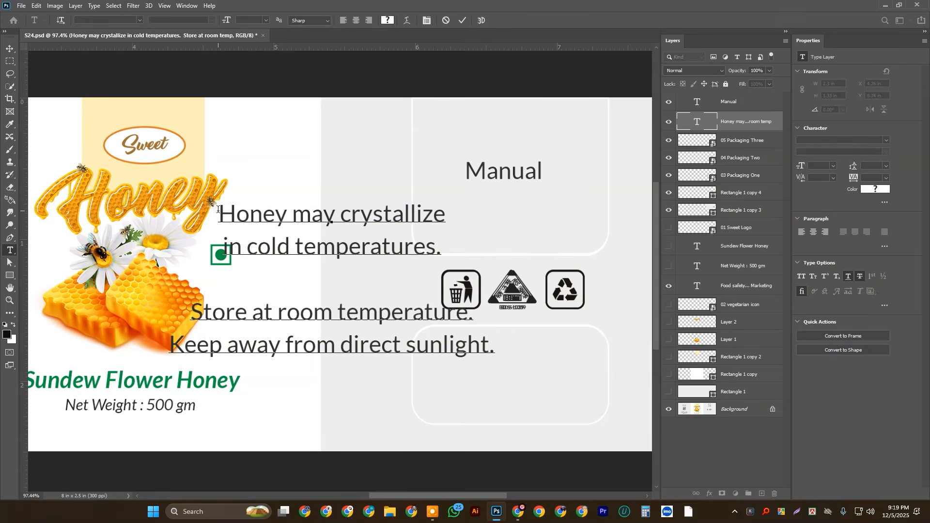
shift+click(546, 243)
key(ctrl+x)
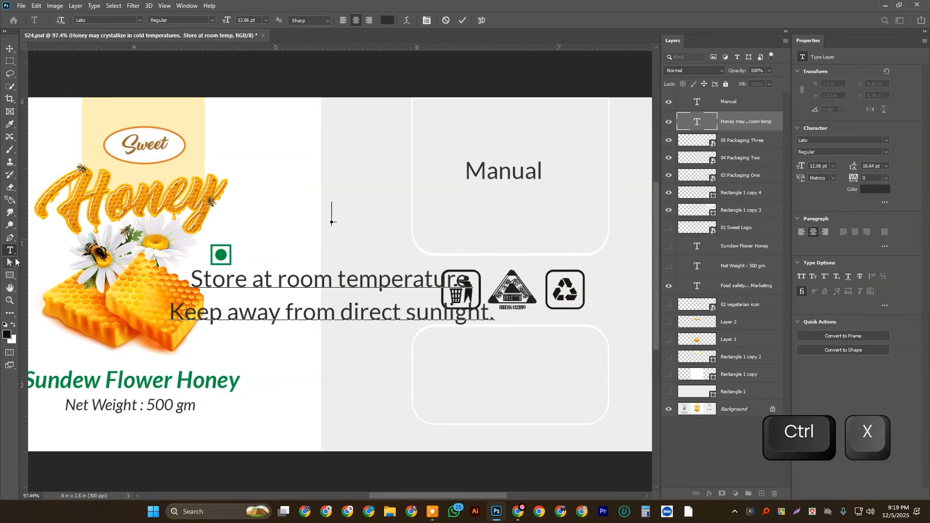
click(330, 214)
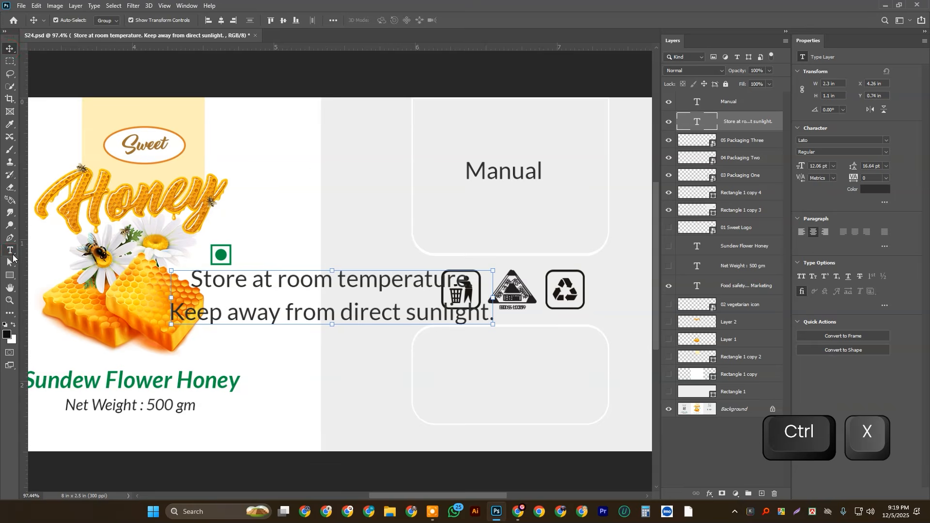
click(315, 164)
key(ctrl+v)
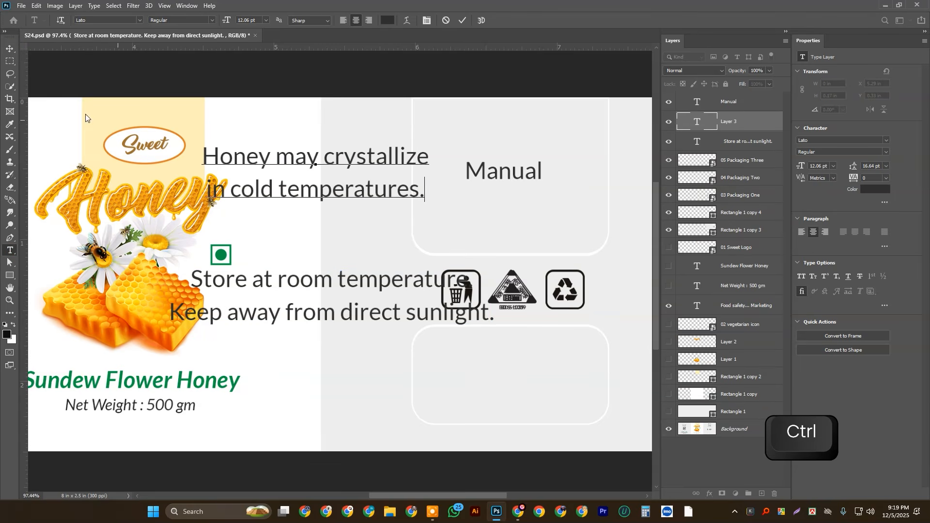
- Scale the "Honey may crystallize in cold temperatures." text to about 56% beneath "Manual" and move the storage text to about X 4.96 in, Y 0.57 in
click(8, 48)
drag(384, 171, 557, 205)
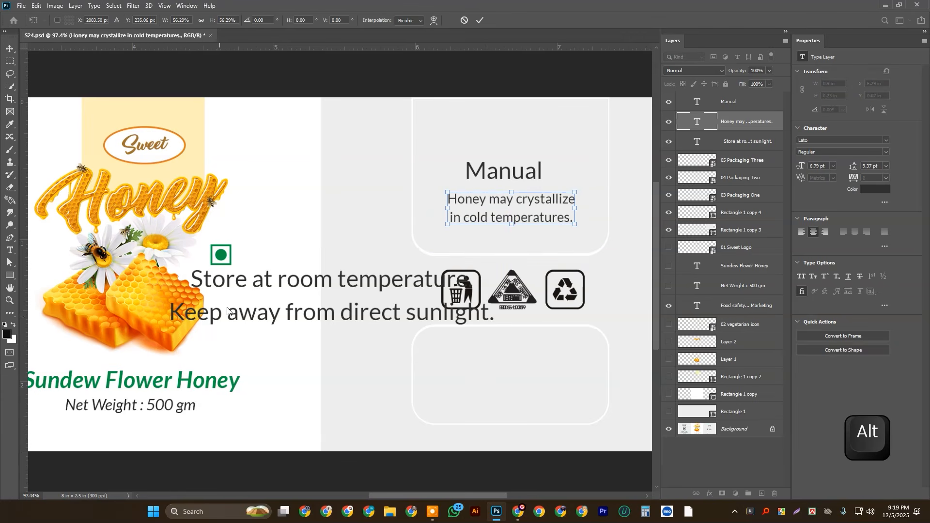
click(288, 284)
drag(359, 291, 457, 268)
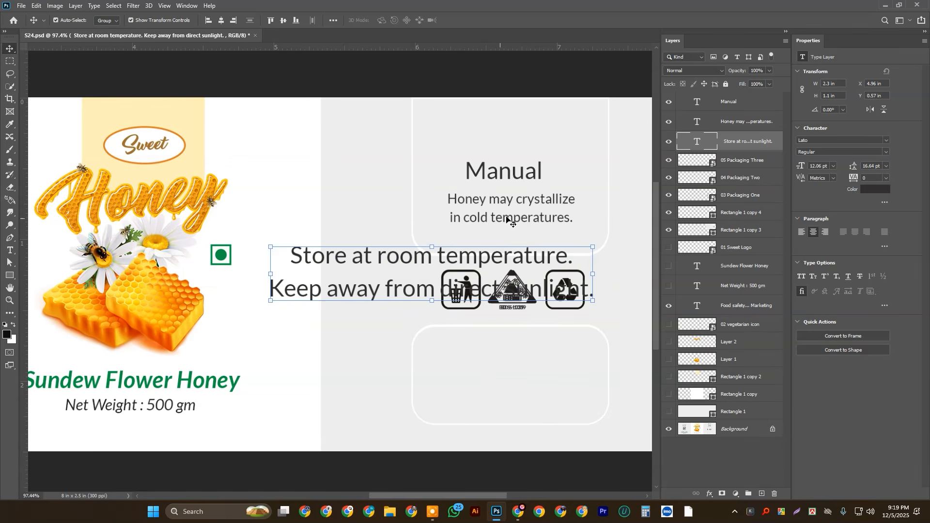
- Move "Manual" and the crystallize text together slightly up within the upper frame, and shift the storage text to about X 5.42 in, Y 0.47 in
click(541, 204)
shift+click(535, 173)
drag(536, 207, 545, 182)
drag(370, 270, 443, 207)
drag(500, 193, 482, 229)
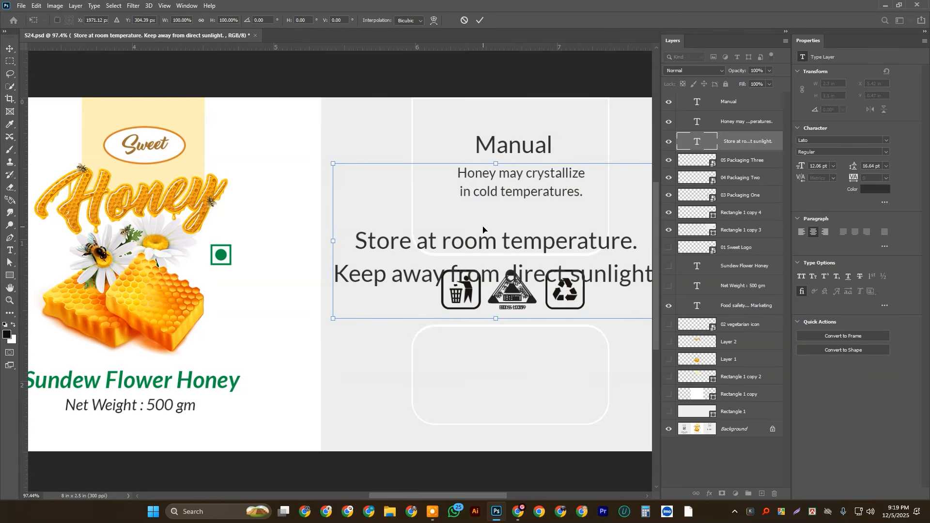
key(Return)
- Delete the blank lines above "Store at room temperature." and move the storage text to about X 5.16 in, Y 0.7 in
double_click(477, 247)
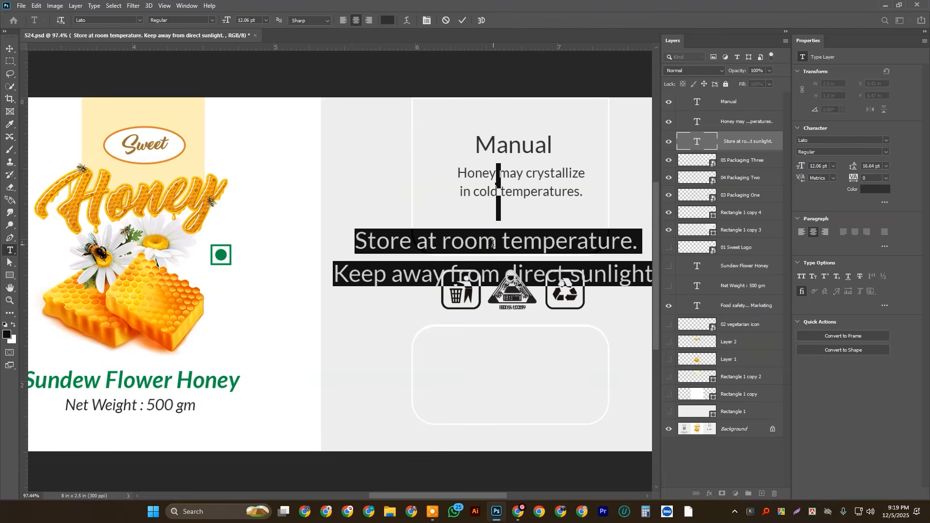
click(493, 243)
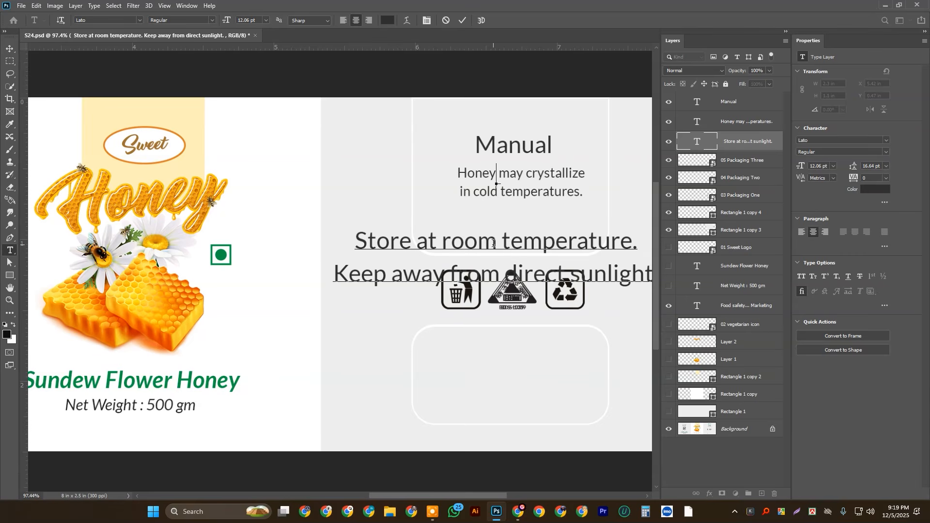
key(BackSpace)
key(BackSpace)
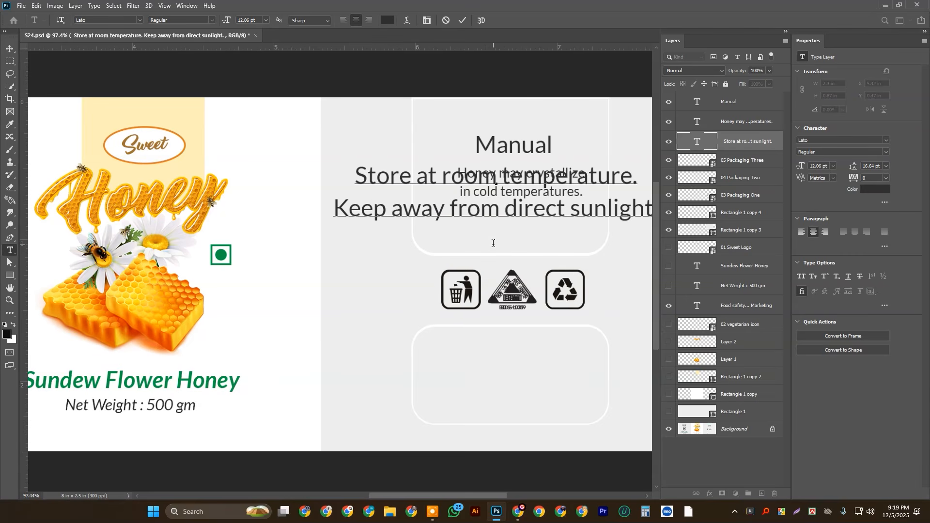
key(ctrl+Return)
key(v)
drag(628, 212, 592, 245)
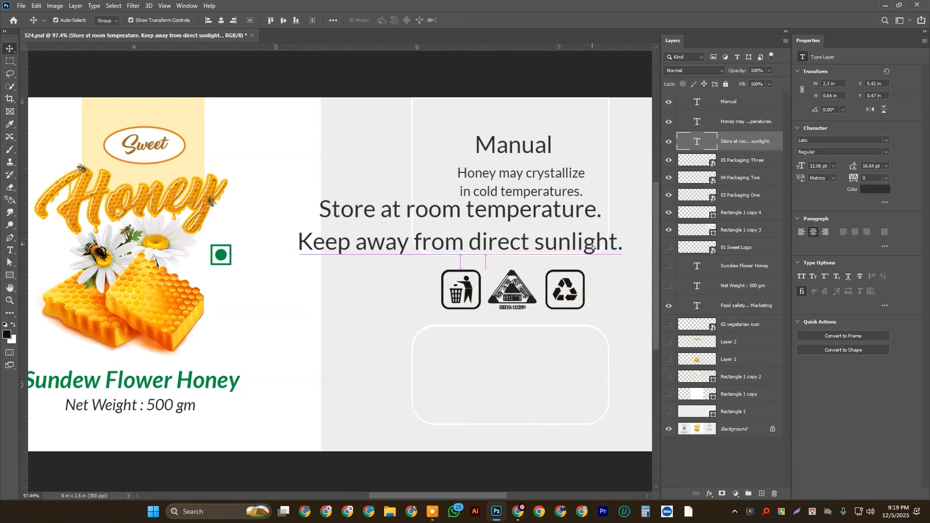
- Remove the trailing blank line after "Keep away from direct sunlight." in the storage text
key(ctrl+t)
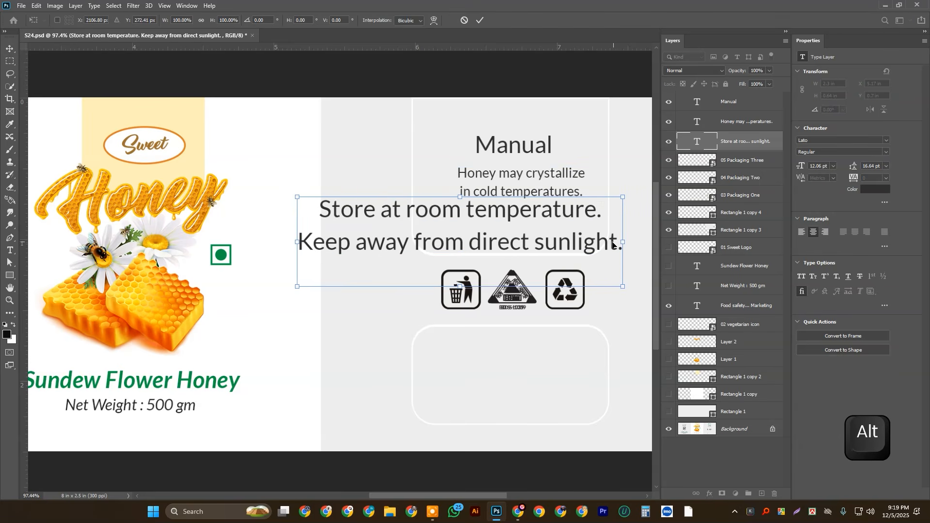
double_click(614, 244)
double_click(611, 243)
click(609, 242)
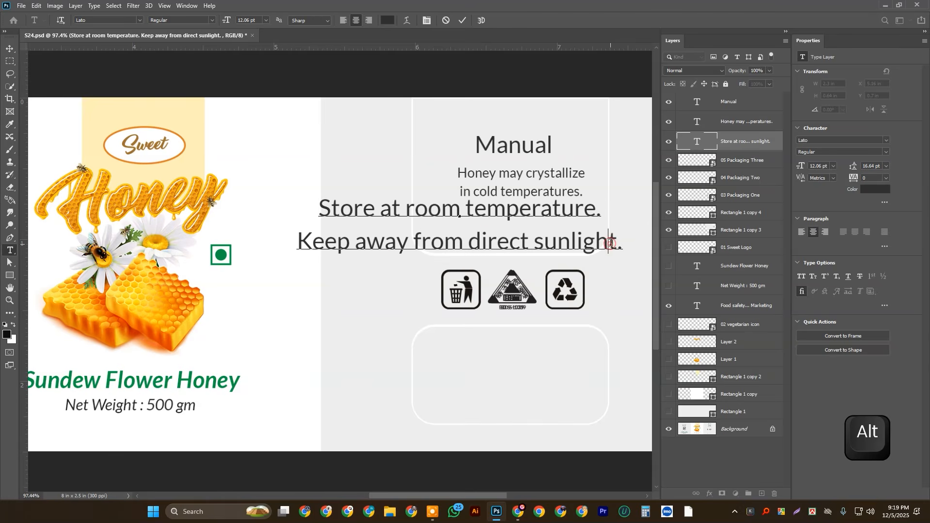
key(ctrl+Return)
- Scale the storage text to about 46% and center it below the crystallize text at about X 6.17 in, Y 0.78 in, leaving nothing selected
key(ctrl+t)
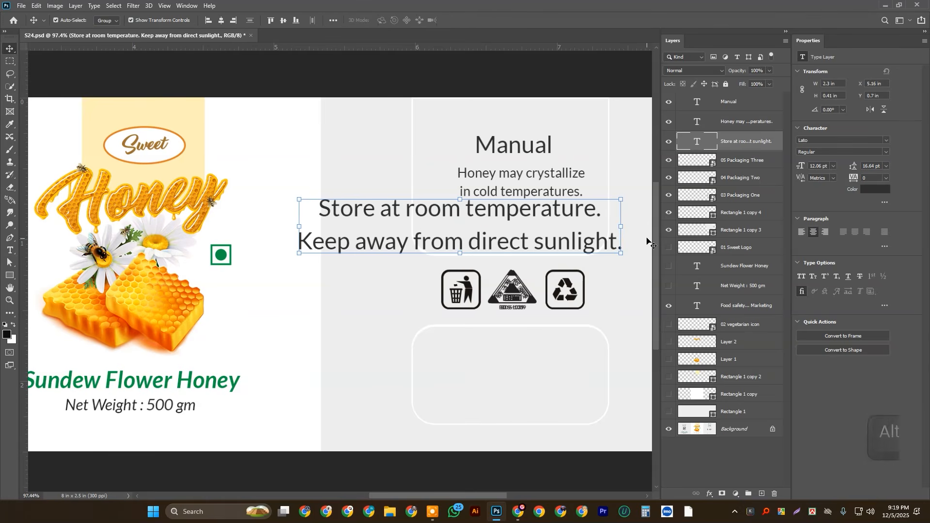
drag(623, 227, 572, 220)
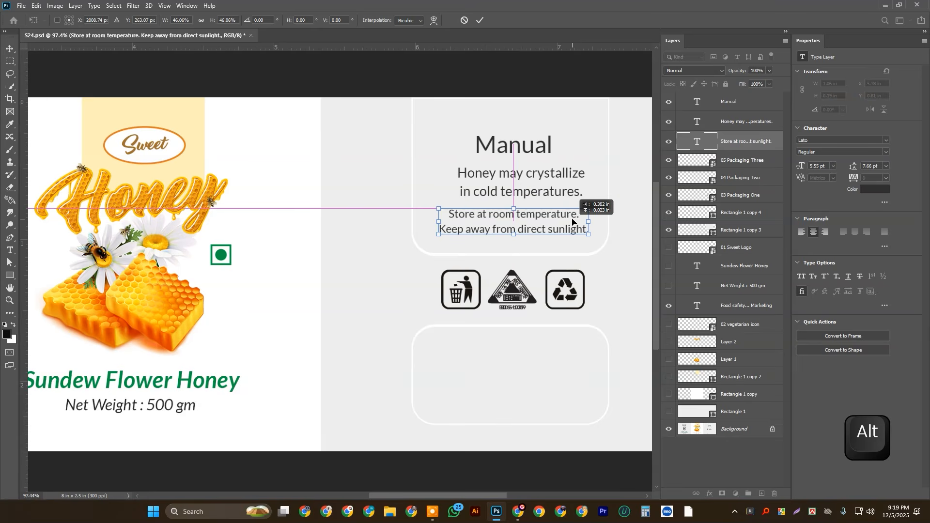
key(Return)
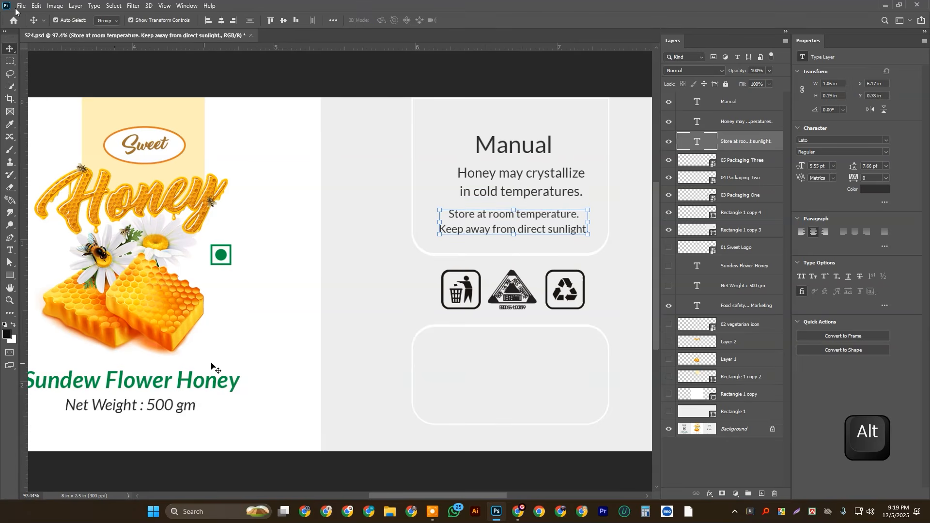
click(429, 402)
click(326, 340)
scroll(368, 297, down, 3)
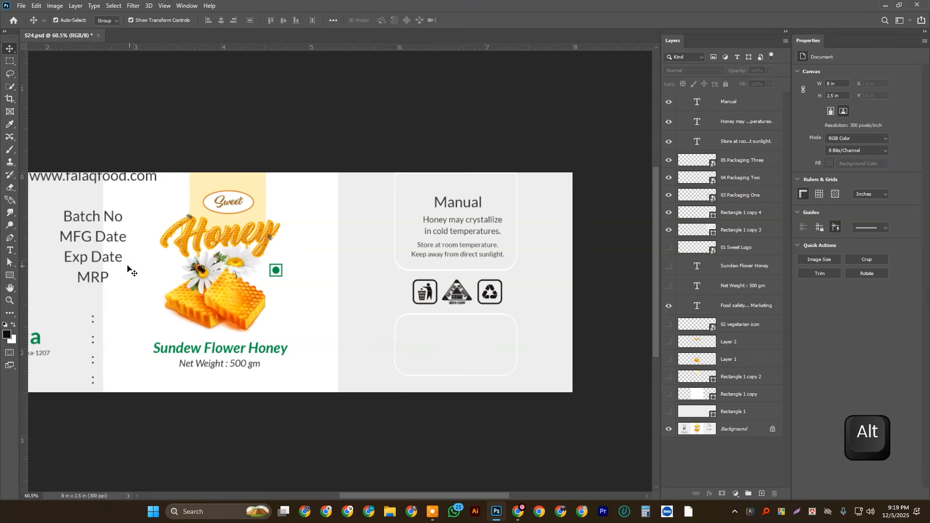
- Cut the Batch No, MFG Date, Exp Date and MRP lines from the food safety text and paste them as a separate text layer
alt+click(90, 264)
drag(103, 224, 181, 255)
double_click(134, 196)
key(ctrl+x)
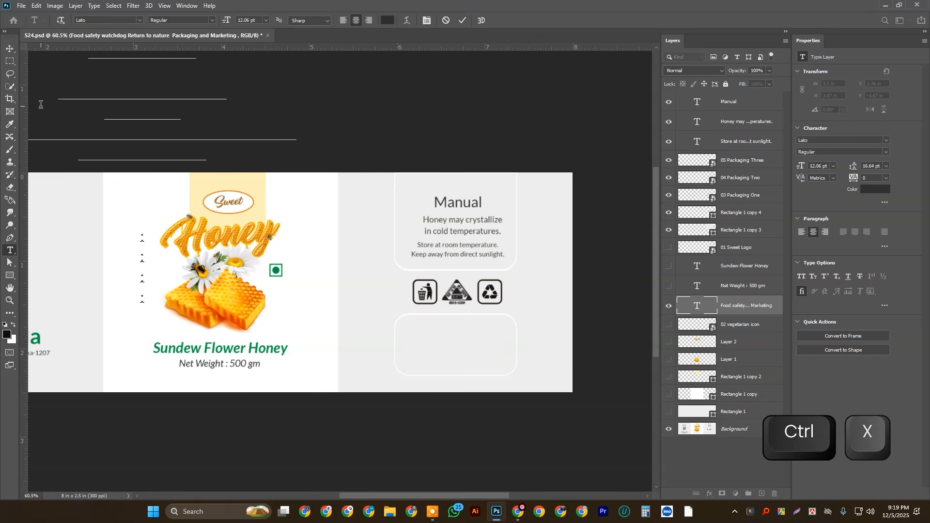
click(10, 250)
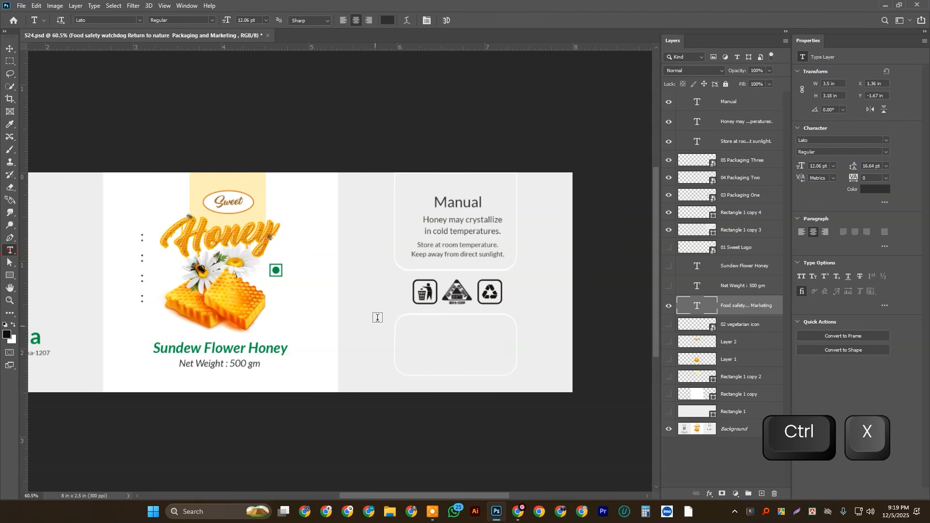
click(389, 301)
key(ctrl+v)
key(ctrl+Return)
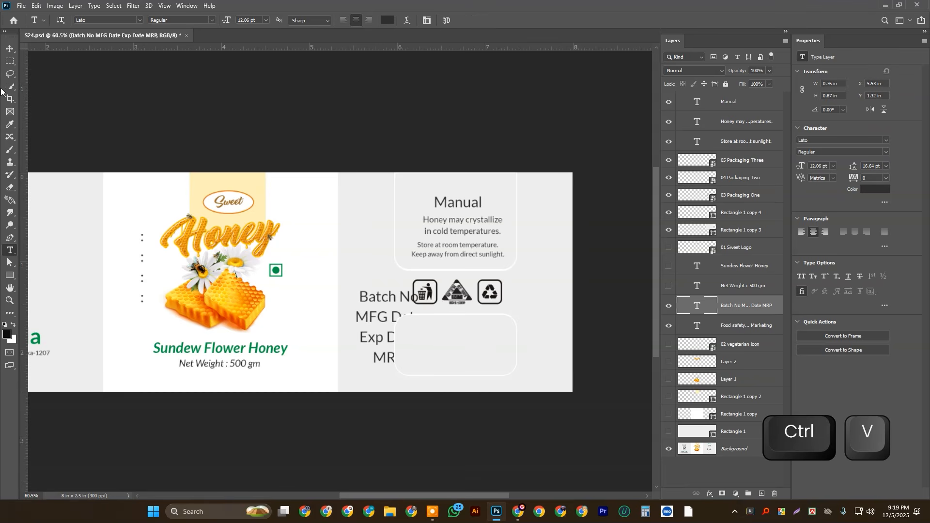
- Place the Batch No text block over the lower rounded box and bring its layer to the top of the stack
click(10, 47)
drag(395, 299, 463, 332)
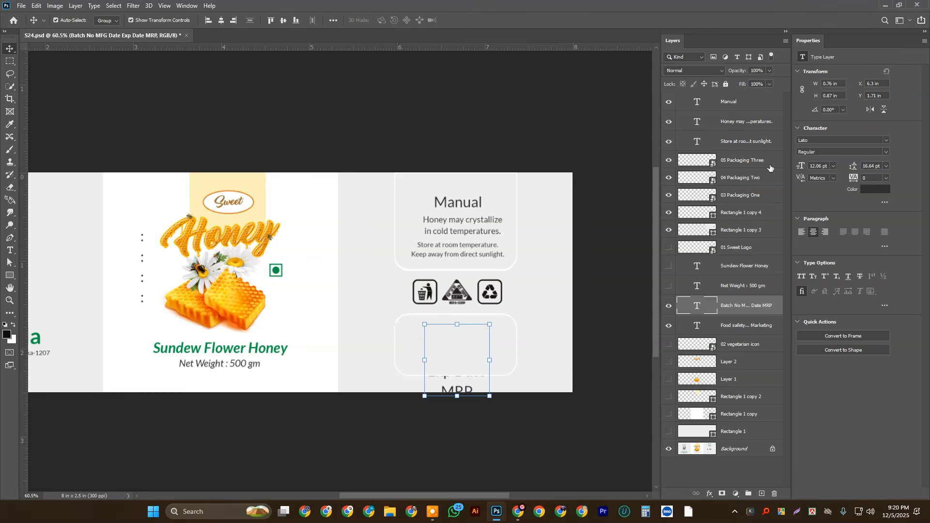
drag(771, 308, 737, 90)
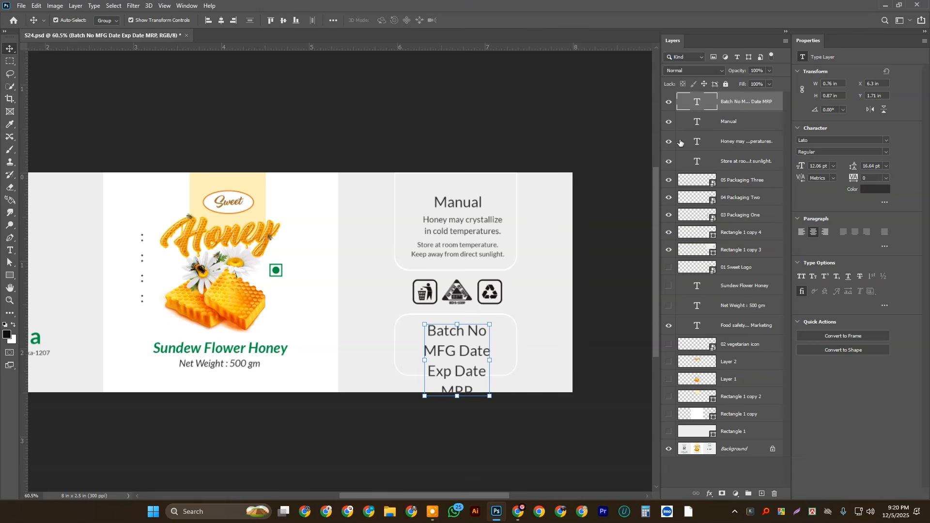
- Scale the Batch No text block down to about 45% so it fits inside the lower rounded box
click(490, 396)
drag(489, 396, 454, 357)
scroll(453, 340, up, 3)
scroll(453, 340, up, 2)
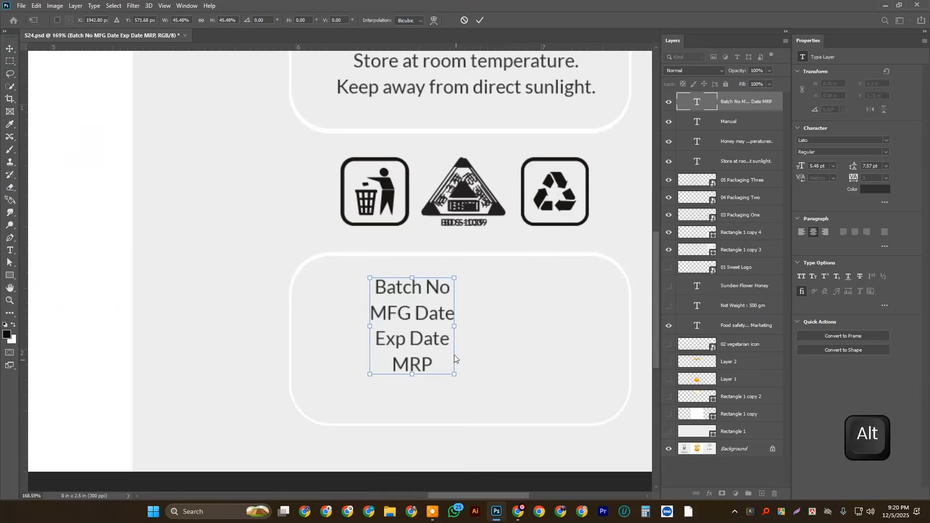
drag(417, 319, 548, 272)
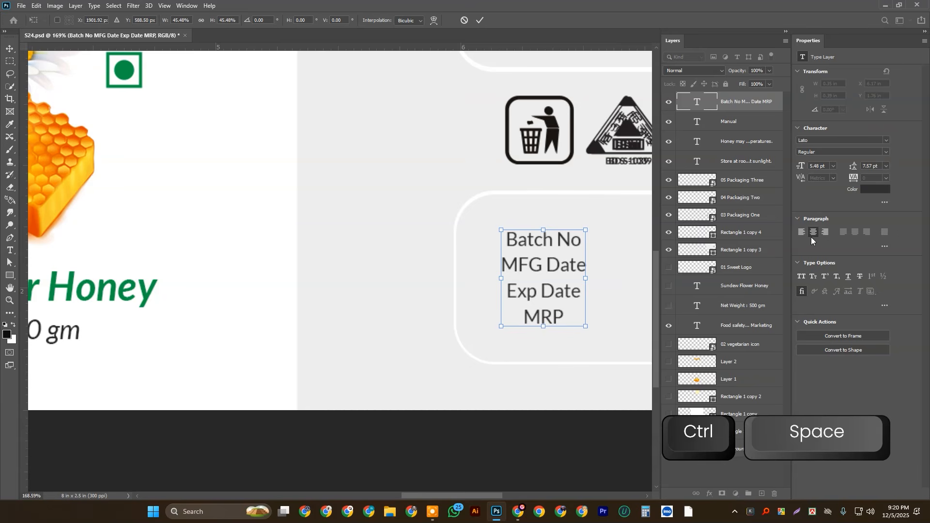
key(Return)
- Left-align the Batch No text block and shift it toward the left side of the lower rounded box
click(802, 233)
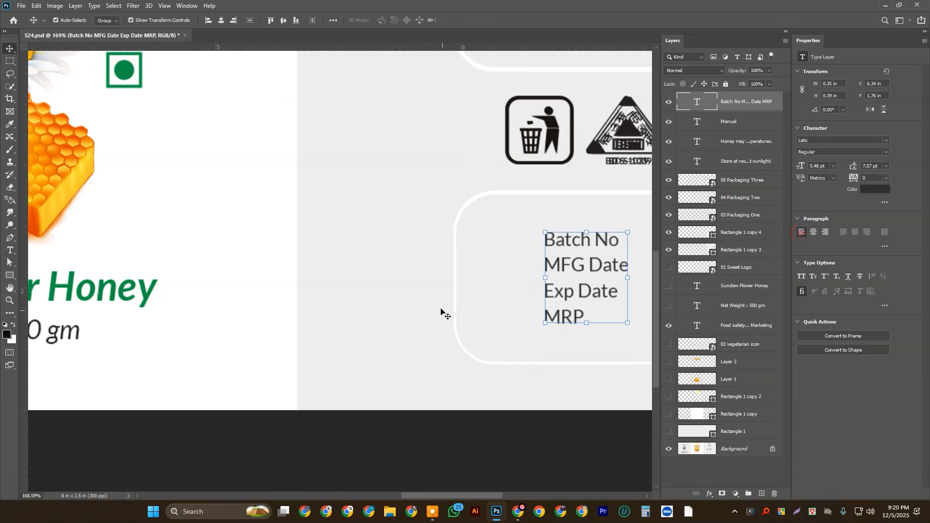
drag(560, 280, 526, 272)
scroll(511, 270, down, 6)
click(477, 369)
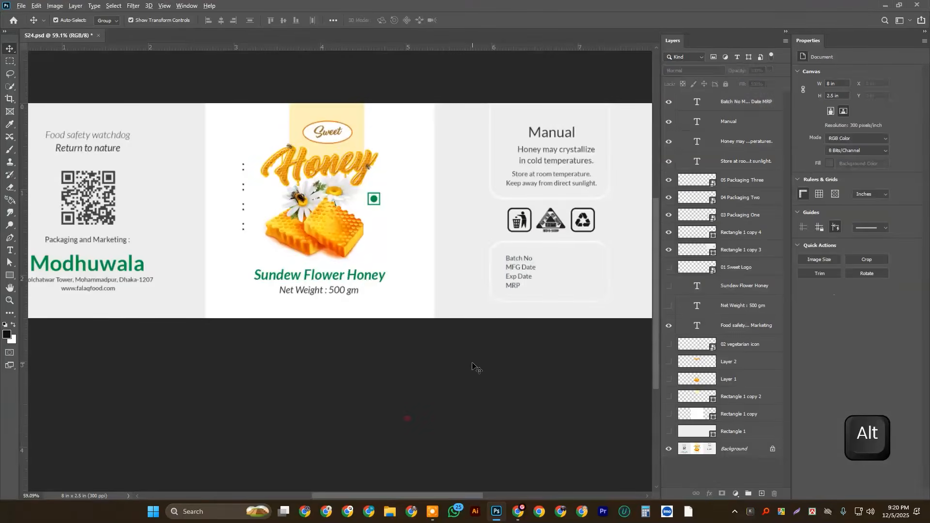
- Duplicate the Batch No text block and place the copy to its right at the same height
scroll(482, 348, up, 3)
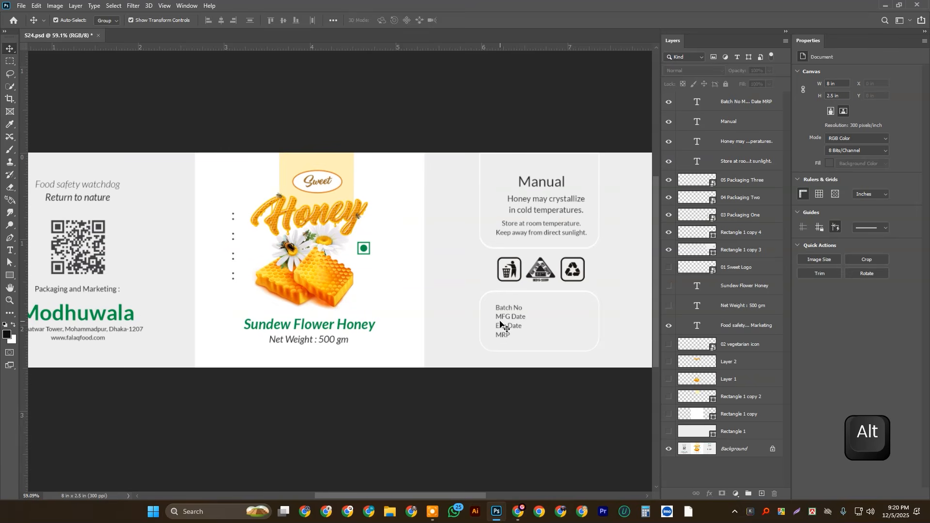
click(507, 326)
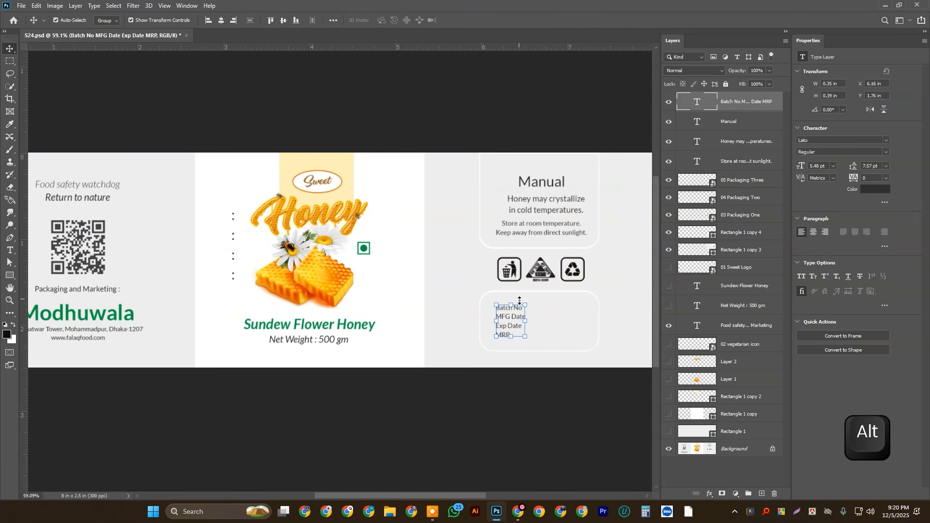
scroll(513, 324, up, 5)
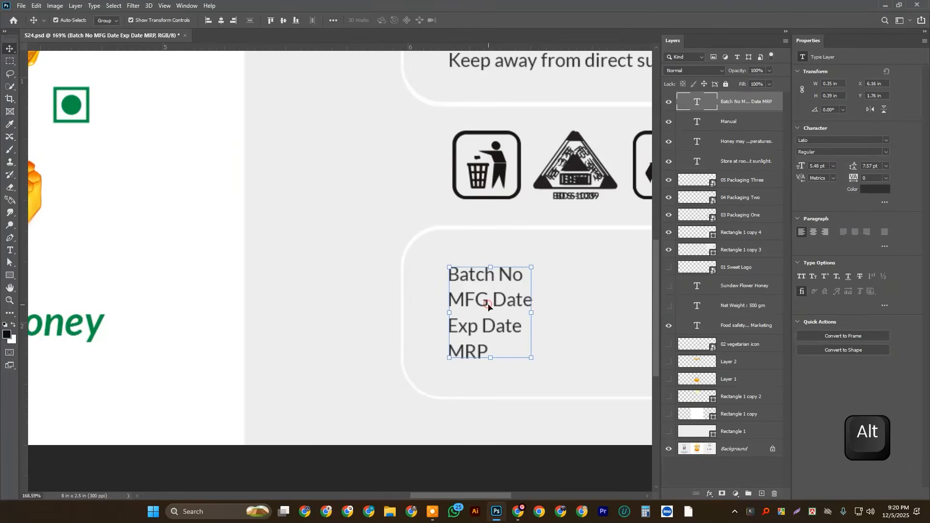
drag(470, 300, 588, 280)
- Replace the copied text with four colons, one per line, matching the Batch No, MFG Date, Exp Date and MRP rows
double_click(590, 279)
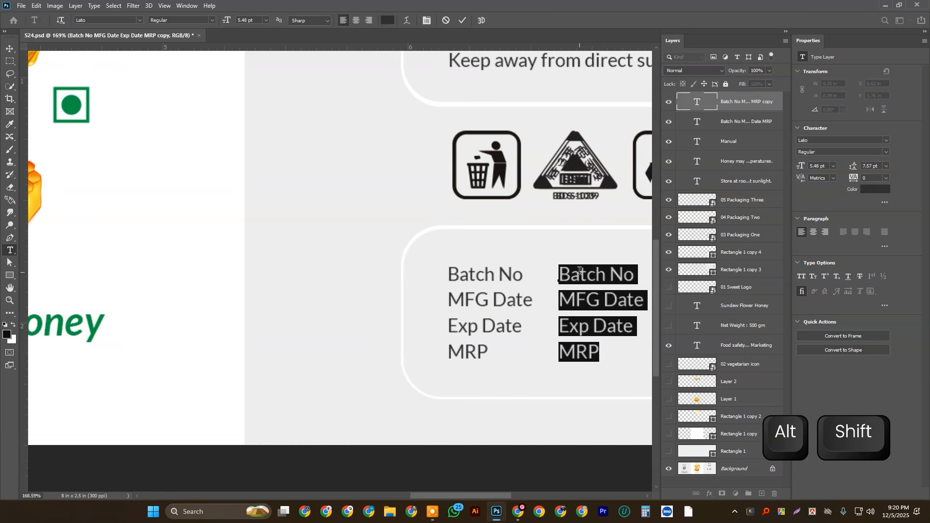
text(:)
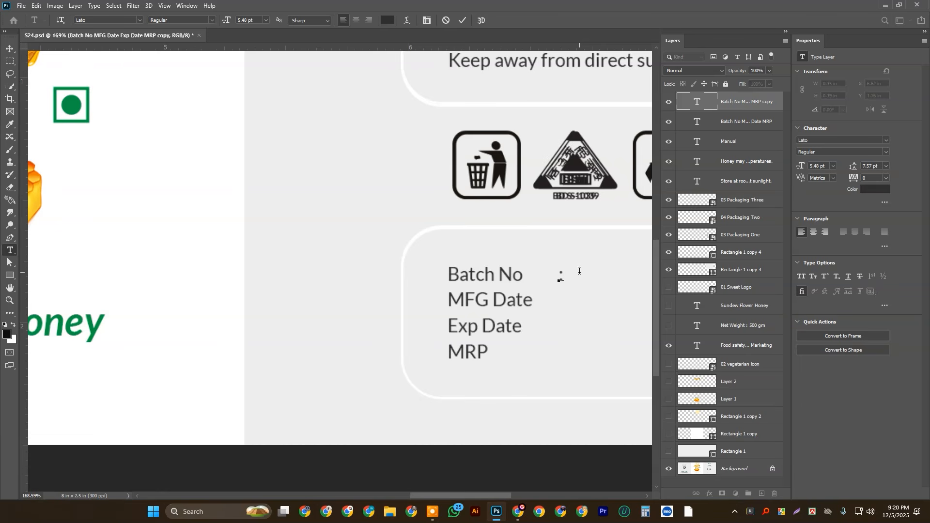
key(Return)
text(:)
key(Return)
text(:)
key(Return)
text(:)
key(ctrl+Return)
key(v)
scroll(524, 310, down, 3)
click(529, 353)
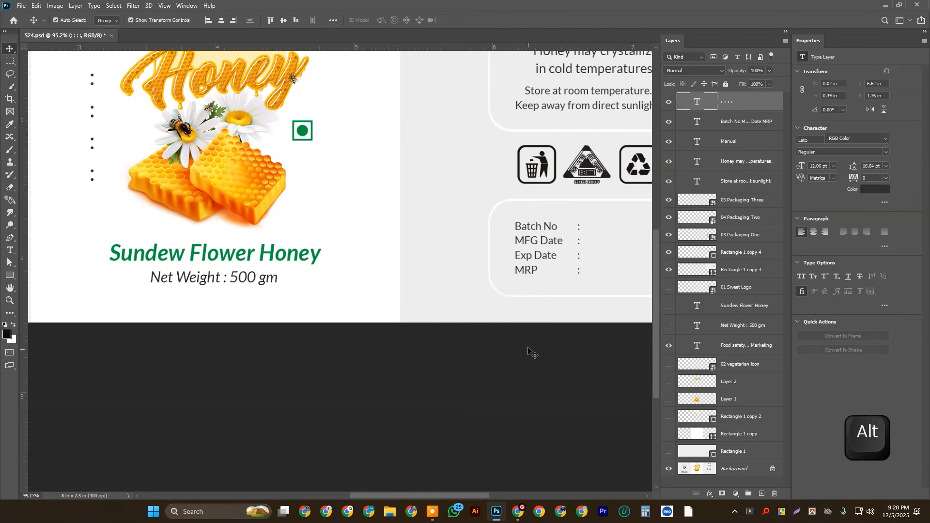
- Move the upper rounded rectangle behind the Manual text to the left to uncover the reference design beneath it
drag(478, 322, 416, 244)
scroll(415, 244, up, 3)
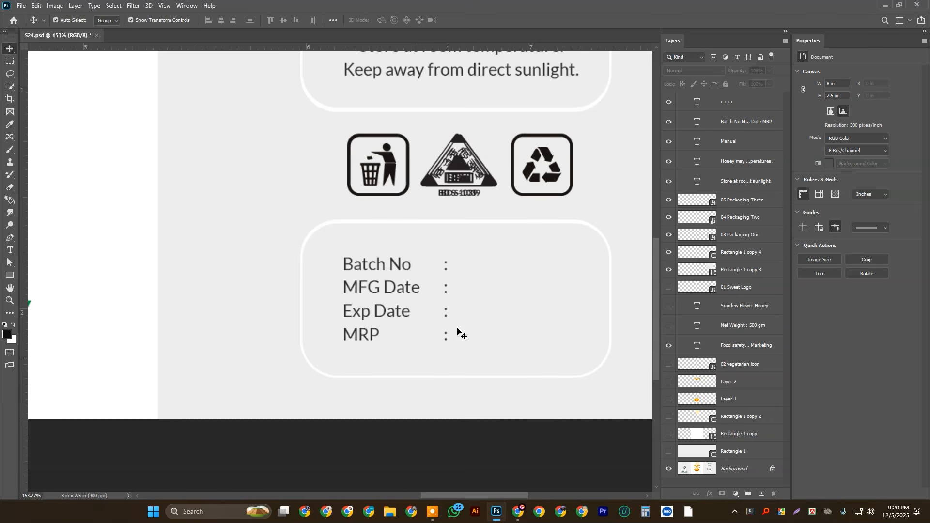
scroll(437, 375, down, 6)
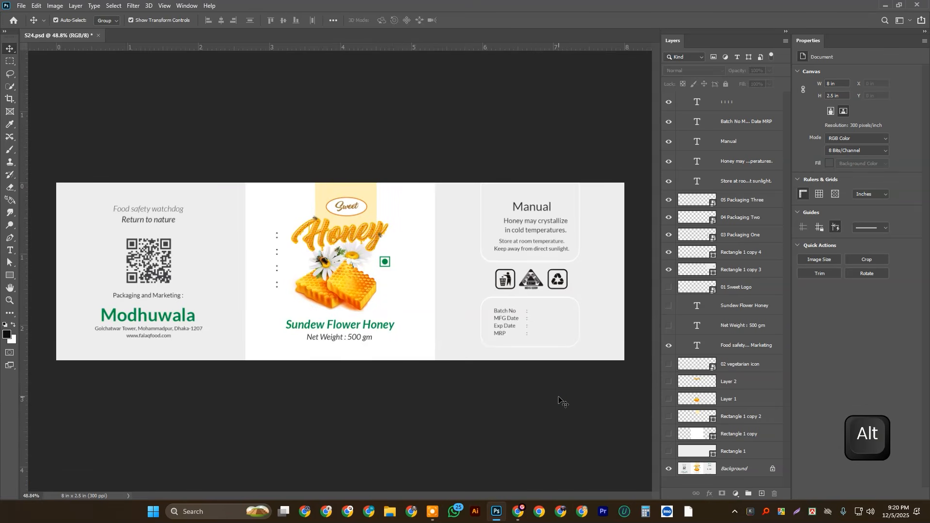
scroll(586, 216, up, 2)
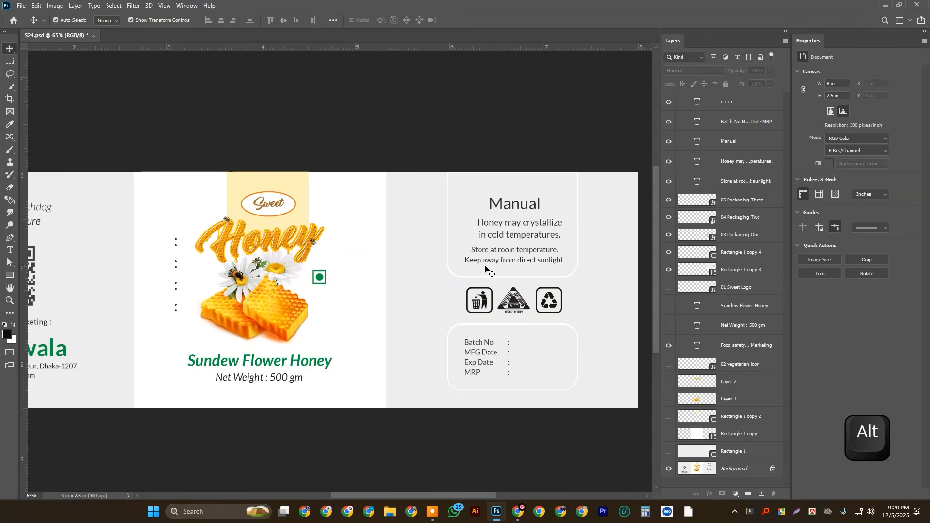
drag(507, 224, 431, 194)
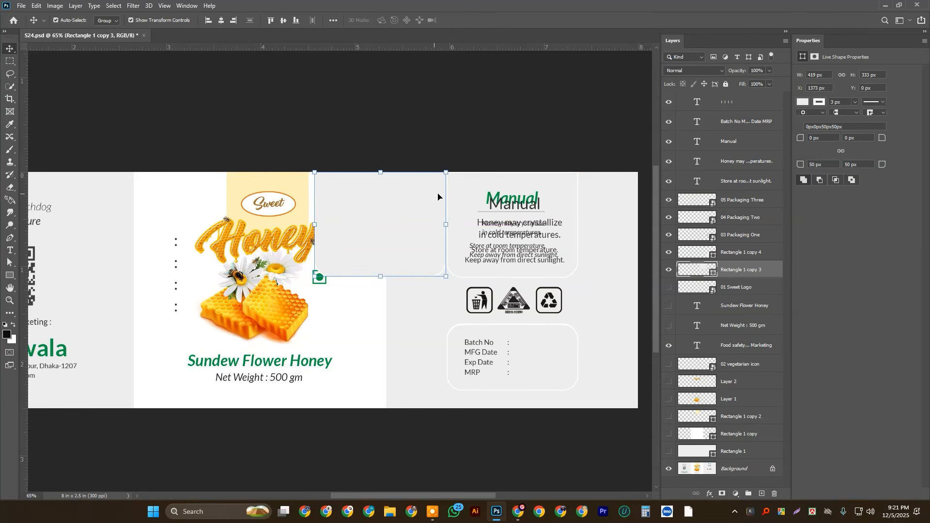
- Move the Manual heading up so it sits just above the green reference heading
scroll(530, 194, up, 3)
scroll(528, 201, up, 3)
click(524, 210)
scroll(513, 223, up, 3)
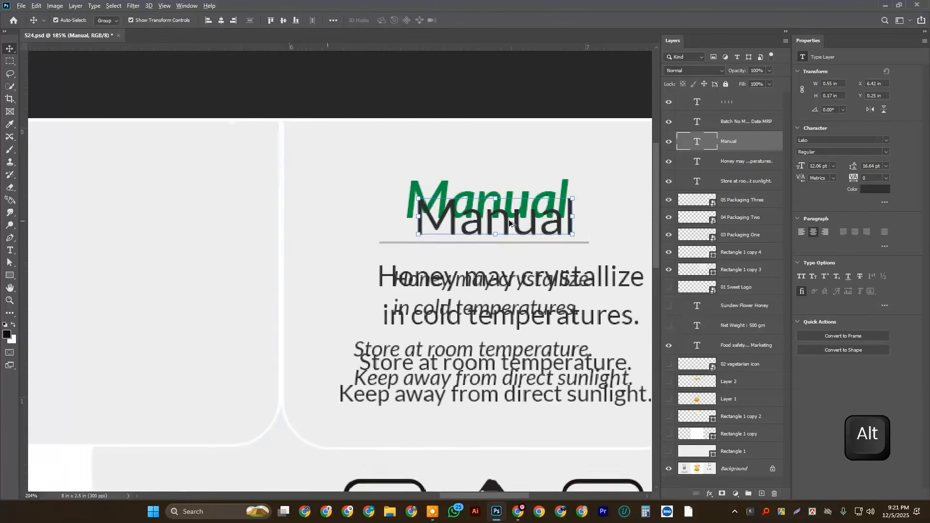
drag(508, 230, 514, 104)
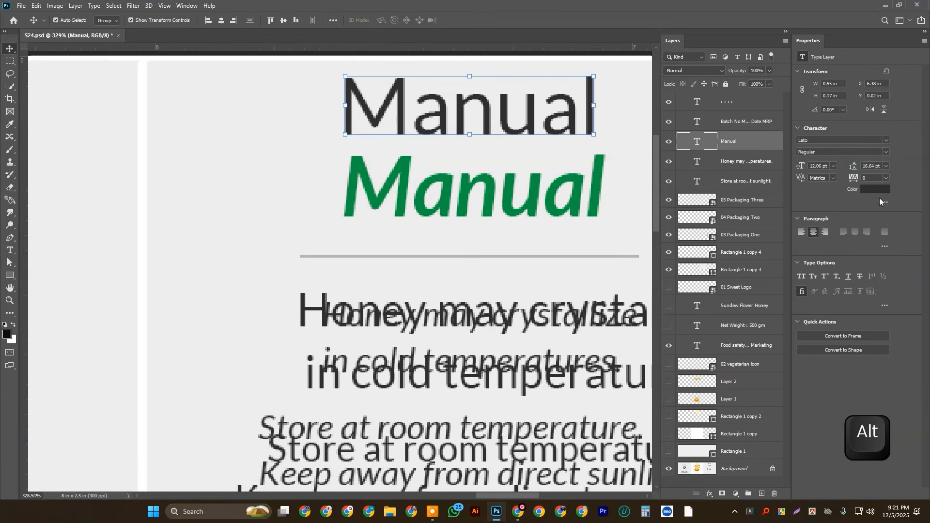
- Set the Manual heading to Bold Italic and color it with the green sampled from the reference heading
click(886, 150)
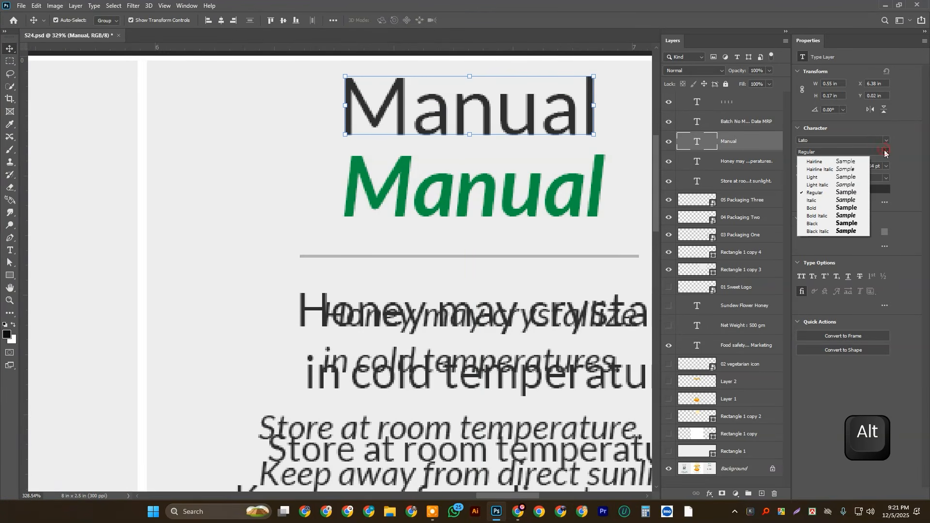
click(828, 217)
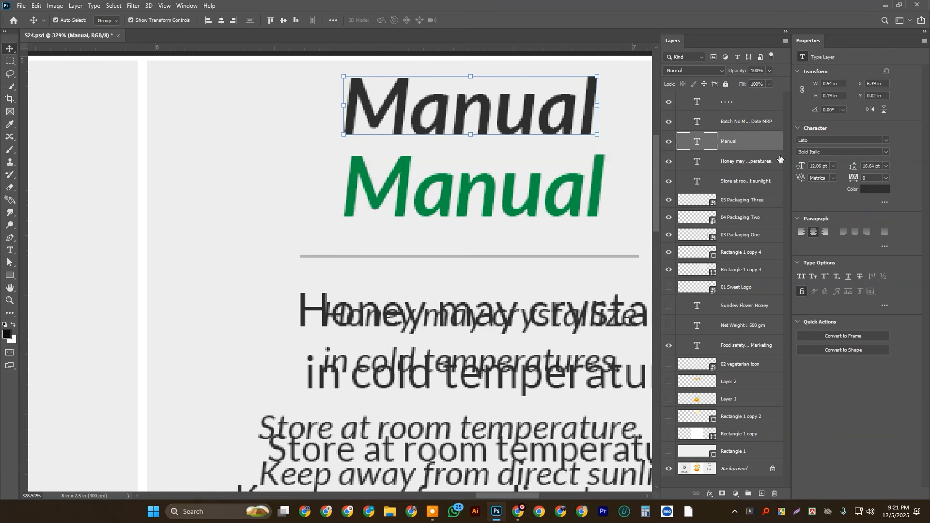
click(863, 190)
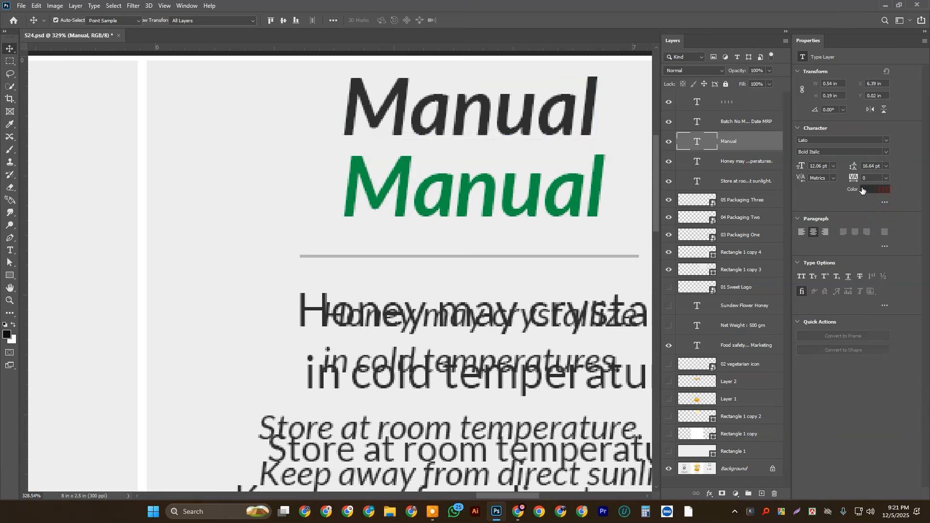
click(359, 160)
click(592, 146)
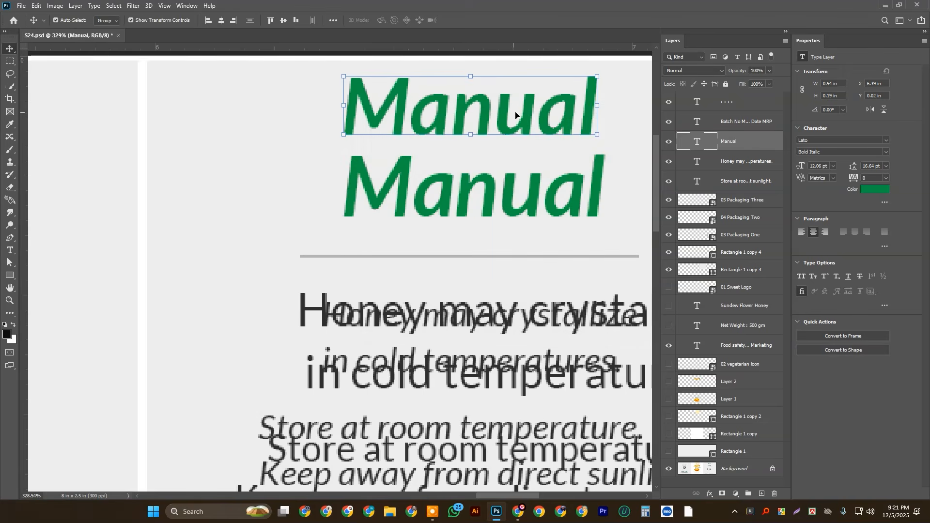
- Place the Manual heading exactly over the reference heading and scale it to 12.21 pt to match
drag(542, 114, 602, 190)
key(ctrl+t)
key(Return)
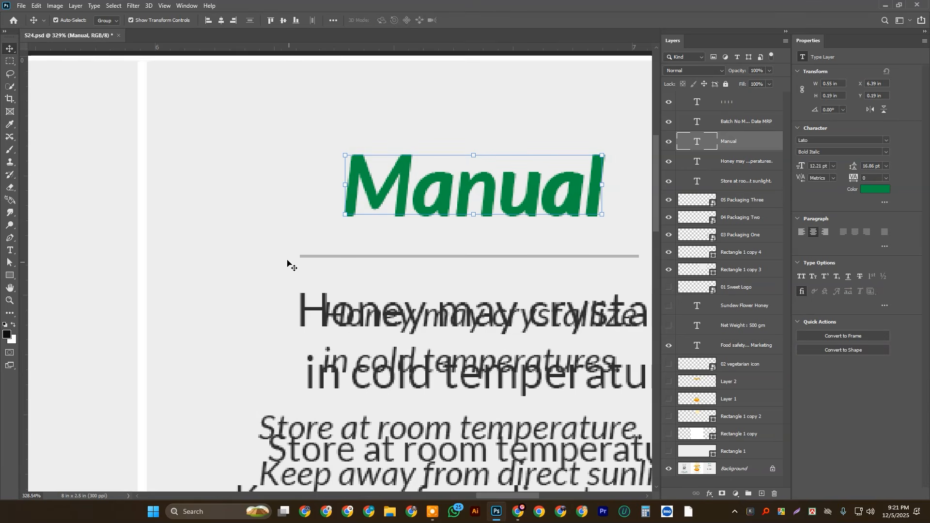
- Draw a thin rectangle about 212 × 3 px over the reference divider line under the Manual heading
click(8, 276)
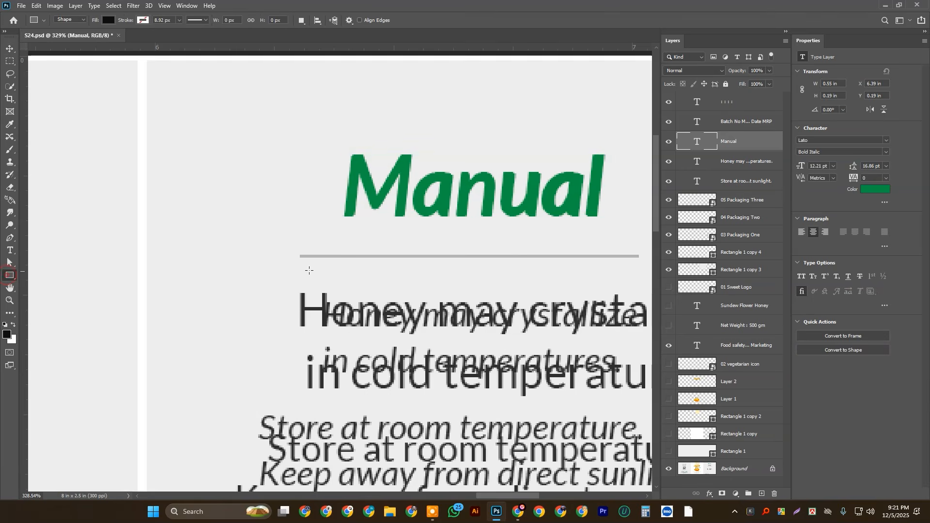
alt+scroll(367, 250, down, 2)
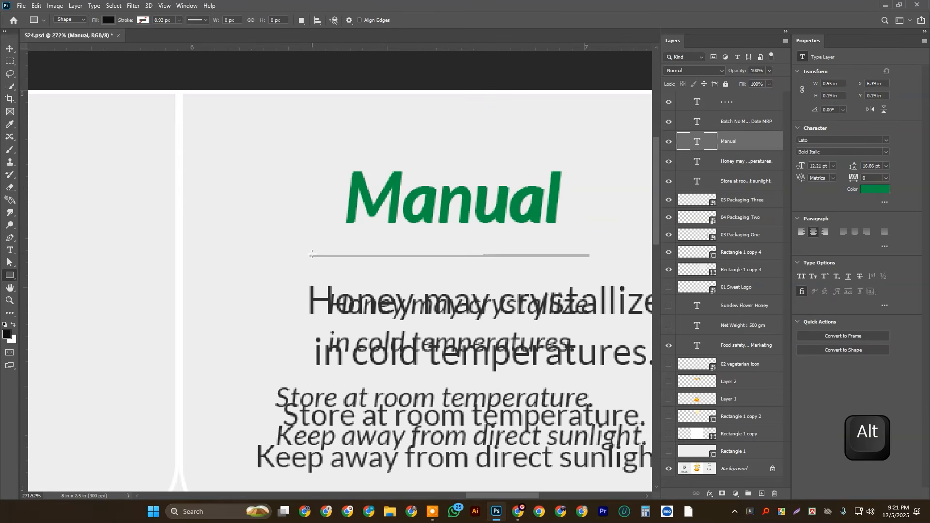
drag(311, 254, 594, 255)
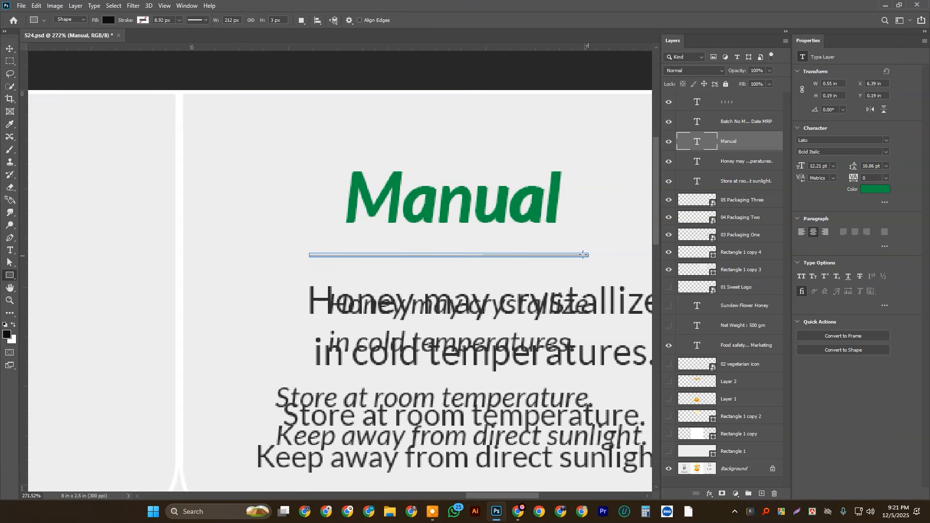
- Fill the divider rectangle with a light grey slightly darker than the panel background, then deselect it
double_click(713, 143)
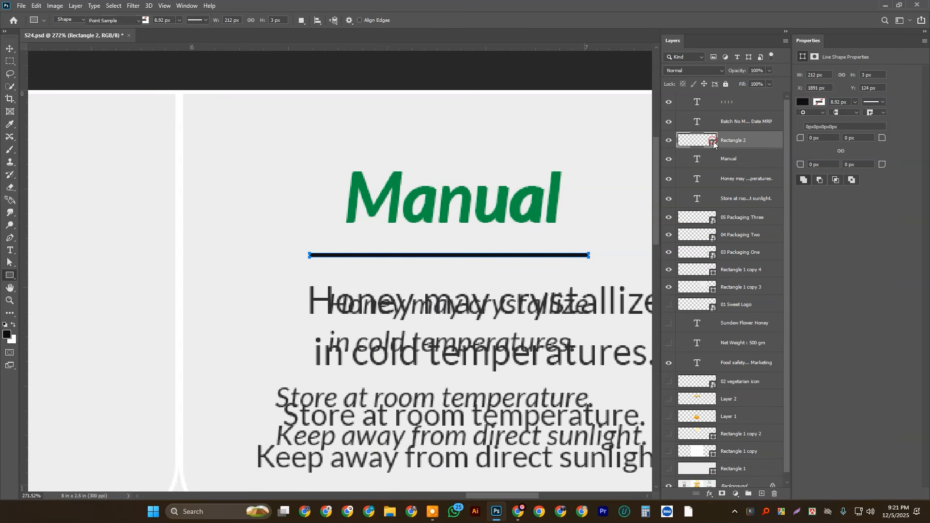
click(272, 240)
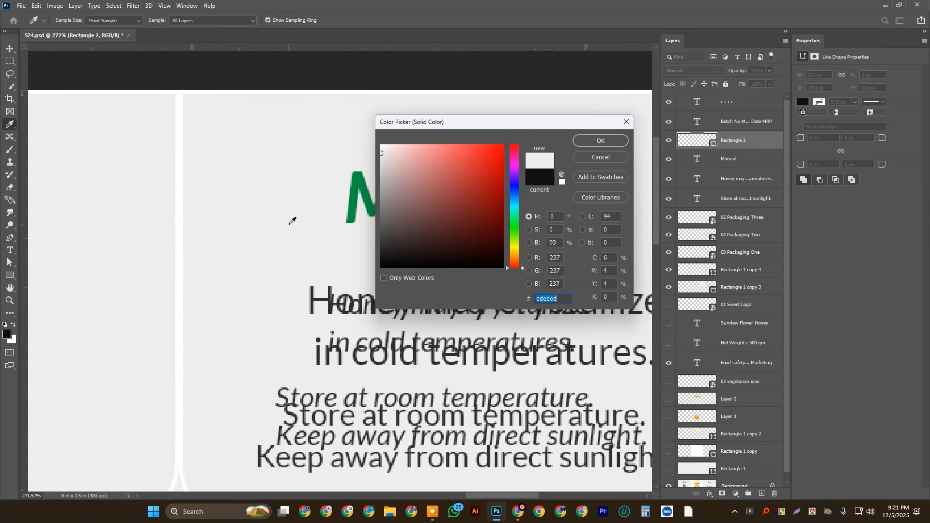
drag(452, 121, 549, 129)
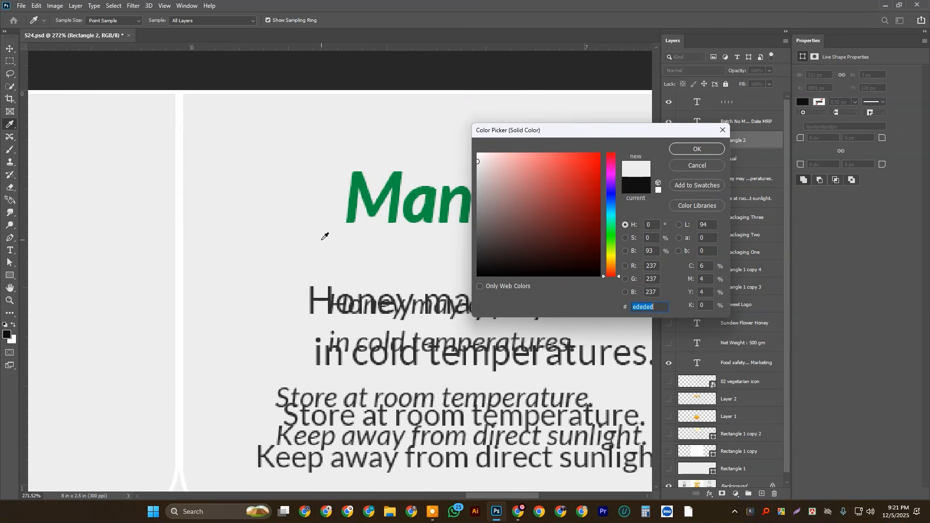
click(476, 171)
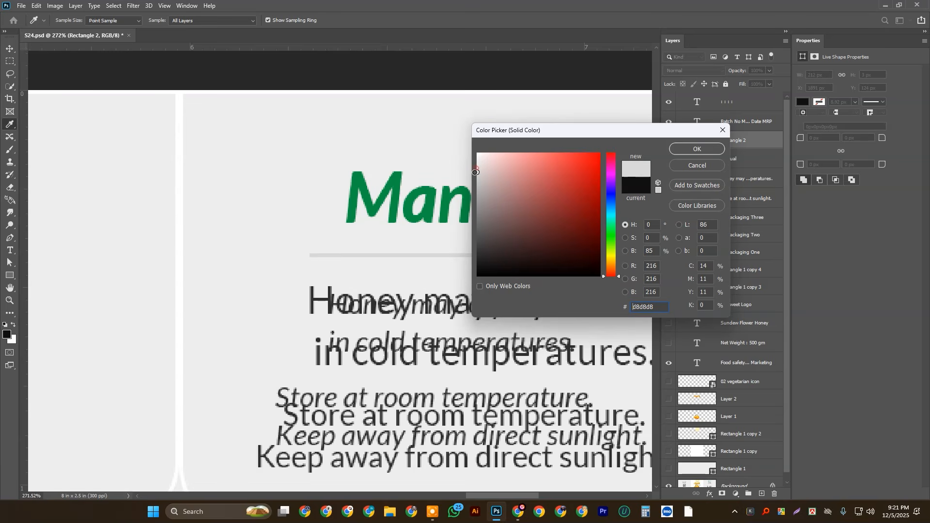
drag(475, 171, 477, 171)
click(693, 150)
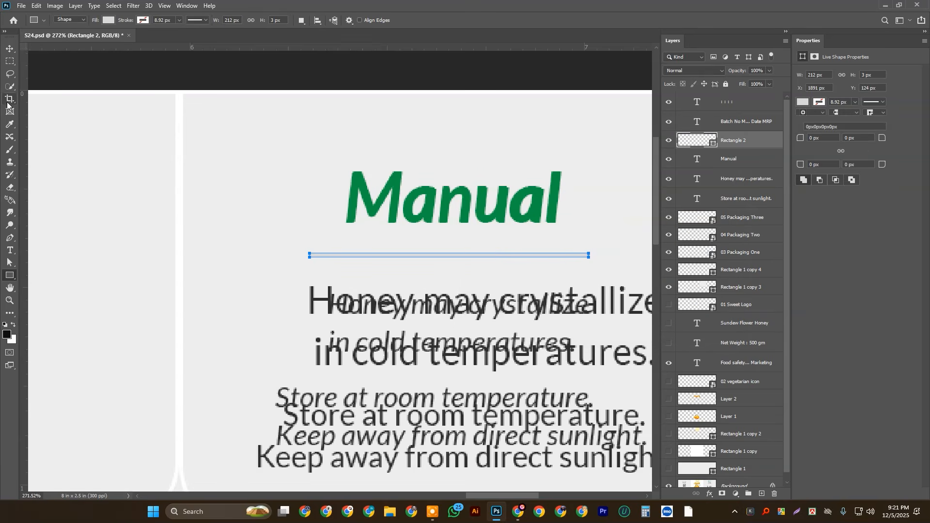
click(9, 49)
click(228, 214)
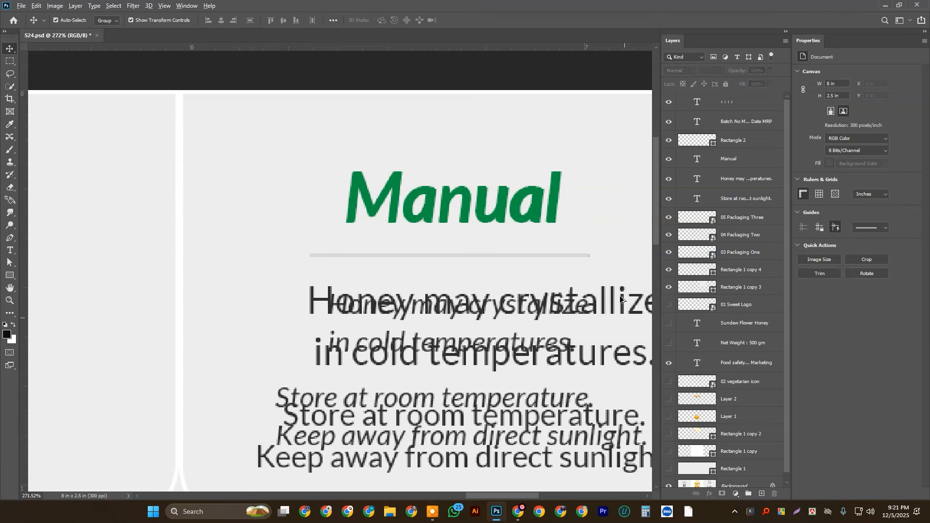
- Scale the "Honey may crystallize in cold temperatures." text to 5.29 pt and move it aside from the reference text
scroll(521, 294, down, 3)
scroll(521, 297, down, 1)
scroll(506, 309, up, 1)
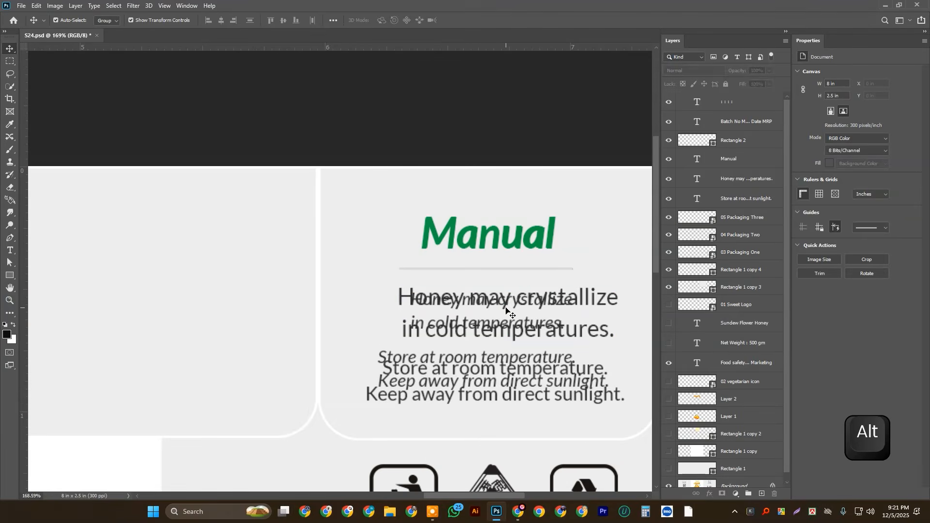
click(505, 306)
scroll(533, 310, up, 2)
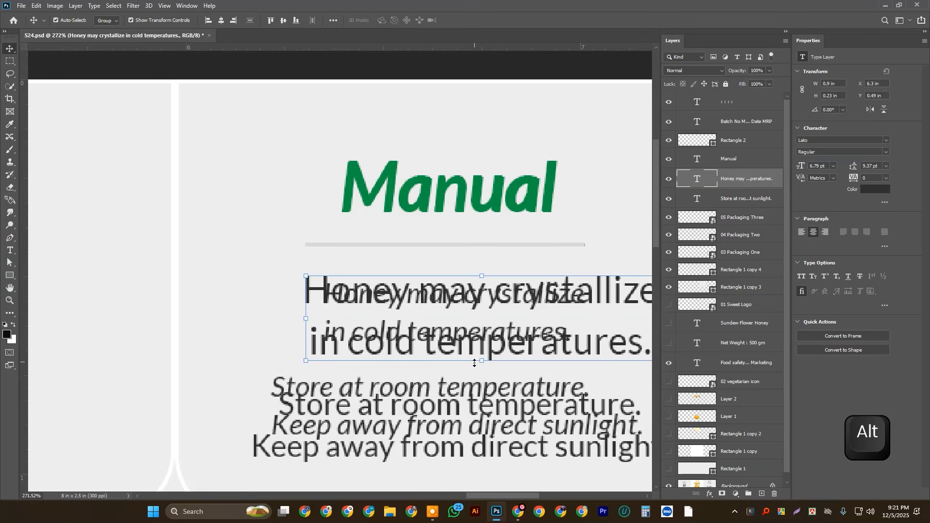
drag(483, 361, 487, 341)
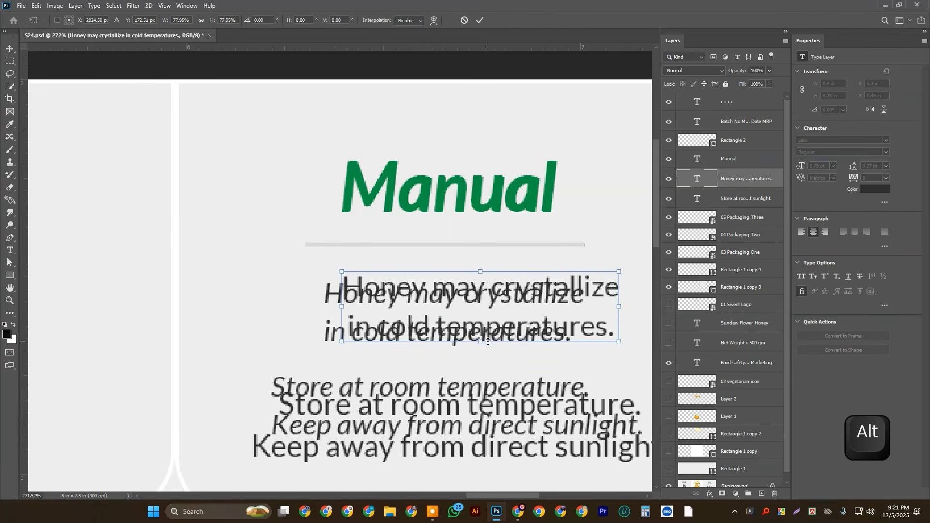
drag(505, 304, 245, 258)
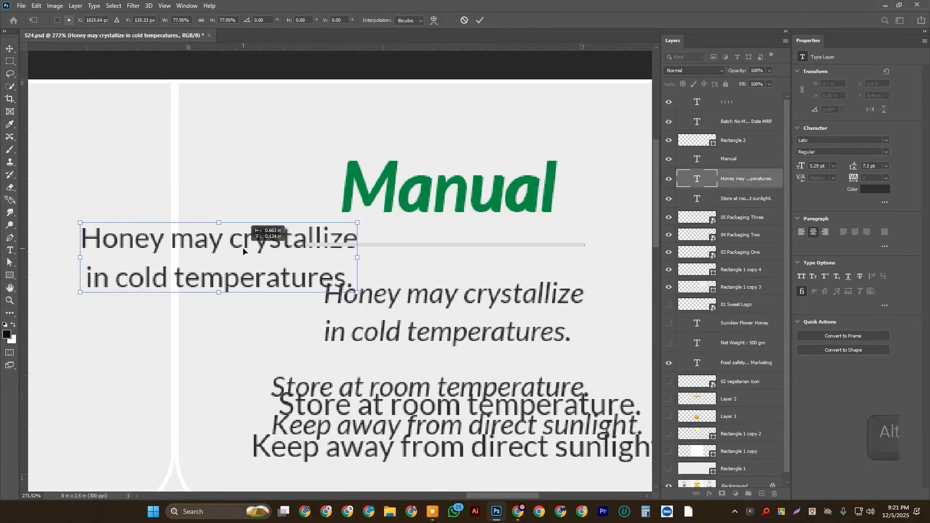
click(437, 416)
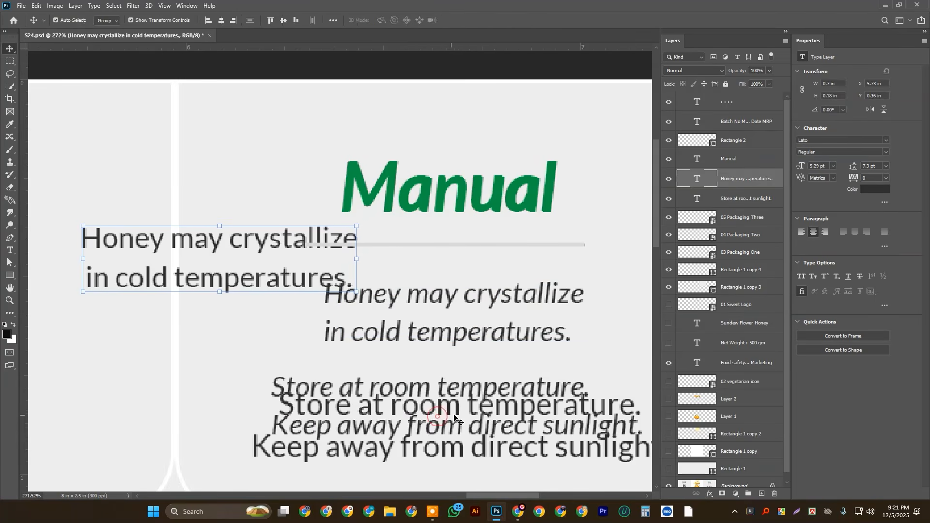
- Move the "Store at room temperature" text aside and set both instruction texts to Lato Italic
click(478, 423)
drag(442, 453, 194, 371)
shift+click(278, 245)
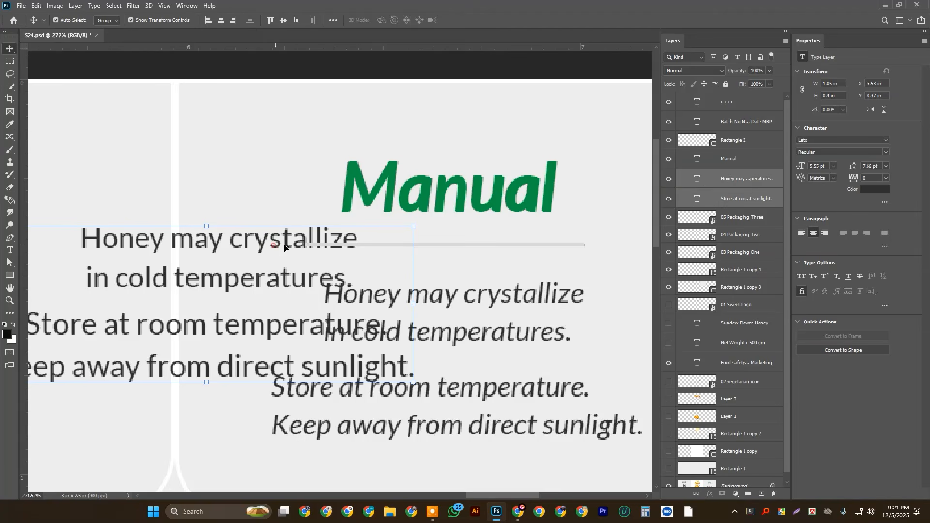
click(884, 153)
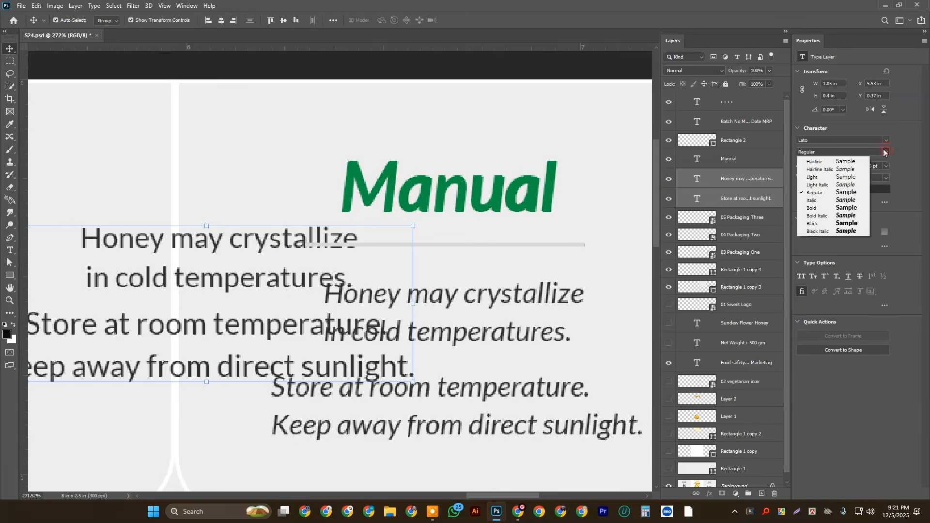
click(833, 200)
- Place both instruction texts over the reference text and nudge the "Honey may crystallize" text until its first line matches
drag(234, 261, 419, 312)
click(221, 280)
click(394, 298)
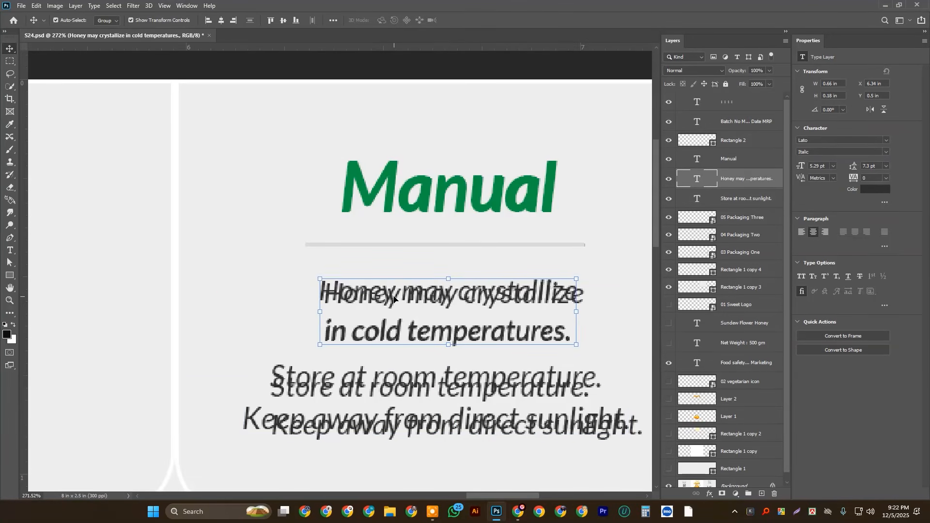
key(Right)
key(Right)
key(Right)
key(Down)
key(Down)
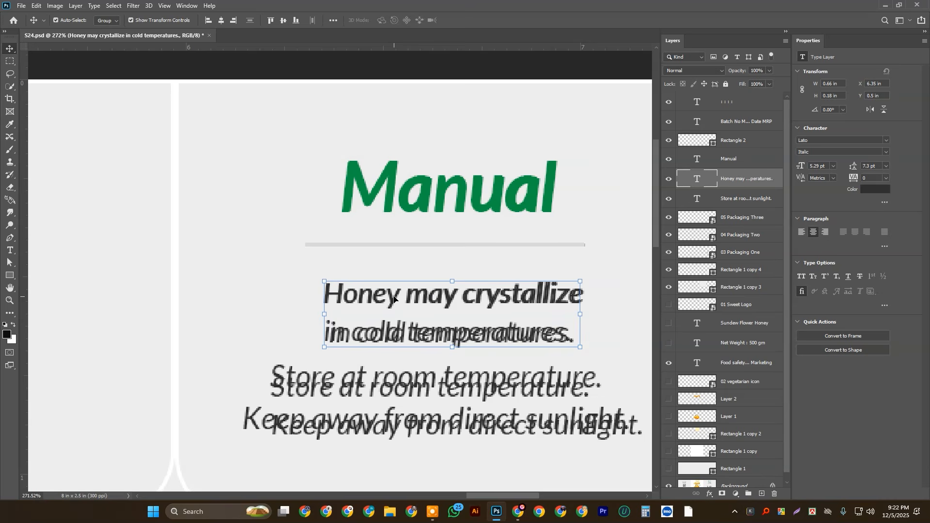
click(604, 346)
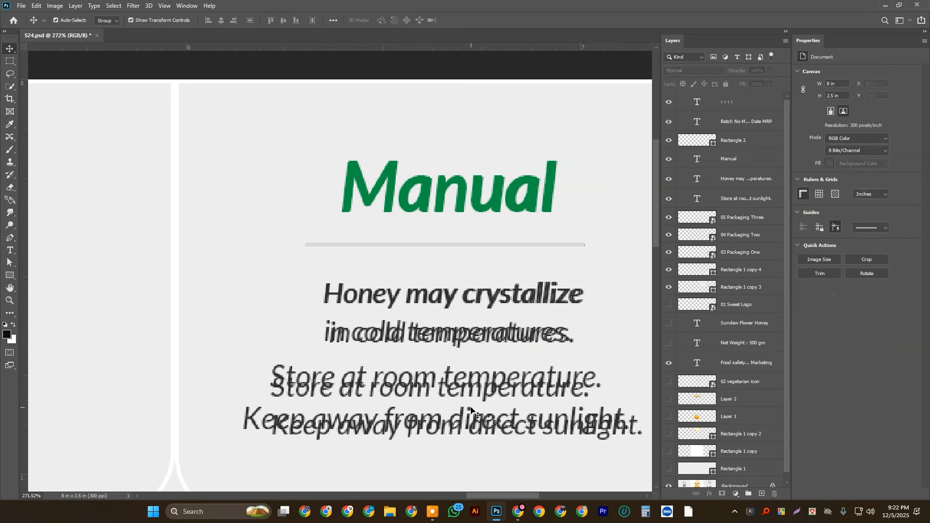
- Nudge the "Store at room temperature" text down onto the reference lines and scale it to 5.43 pt
click(497, 375)
key(Down)
key(Down)
key(Down)
key(Down)
key(Down)
key(Down)
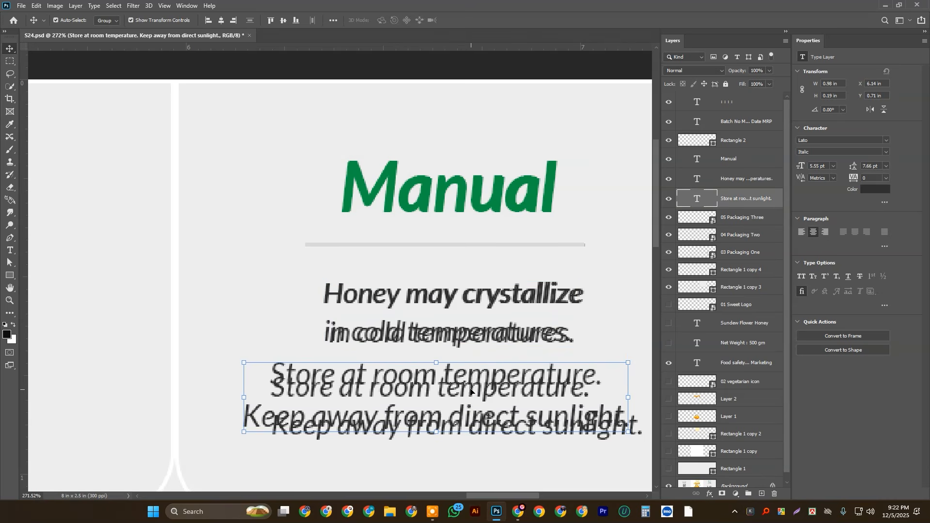
key(Down)
key(Down)
key(Down)
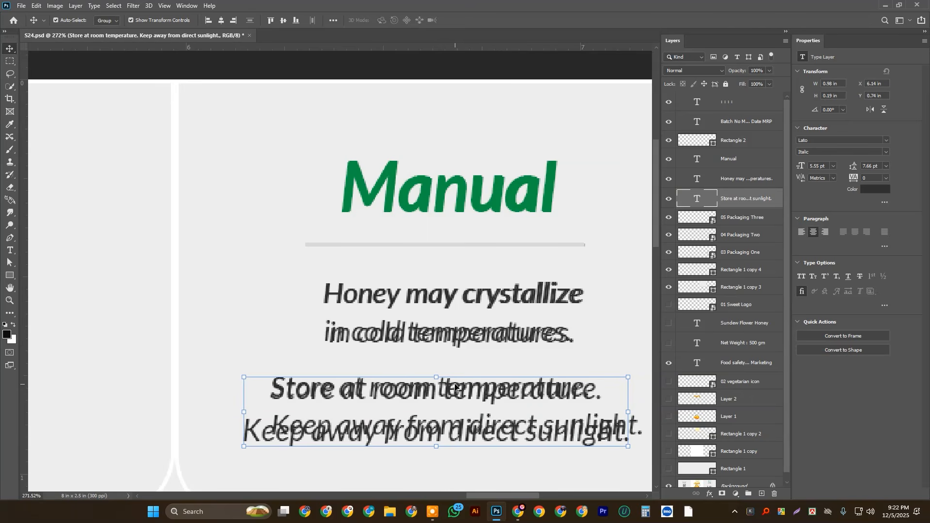
ctrl+click(505, 449)
drag(383, 428, 604, 374)
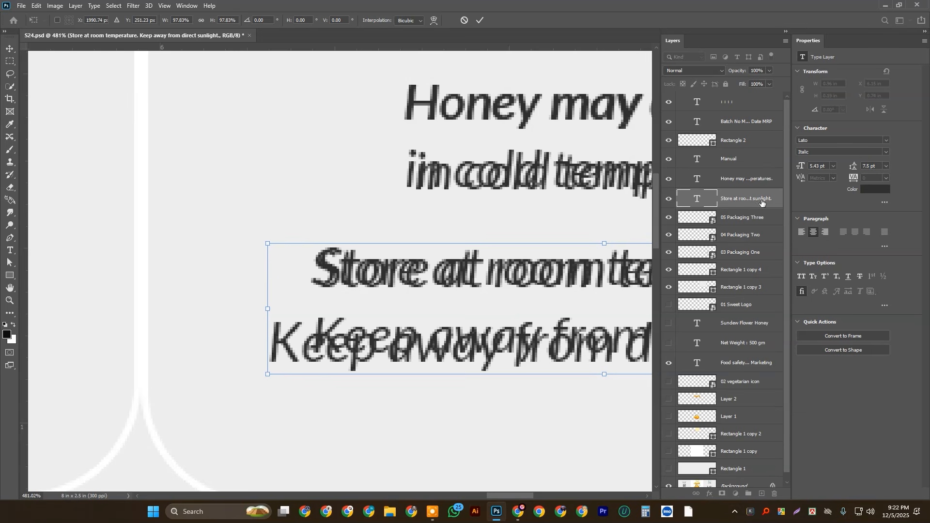
key(Return)
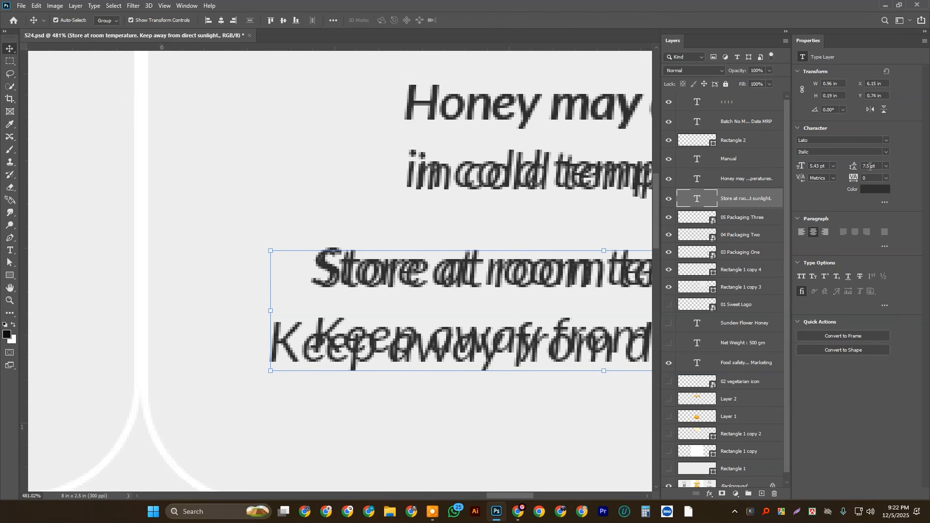
- Set the line spacing of the "Store at room temperature" text to 6.5 pt and deselect it
click(874, 165)
text(6)
key(ctrl+a)
key(Return)
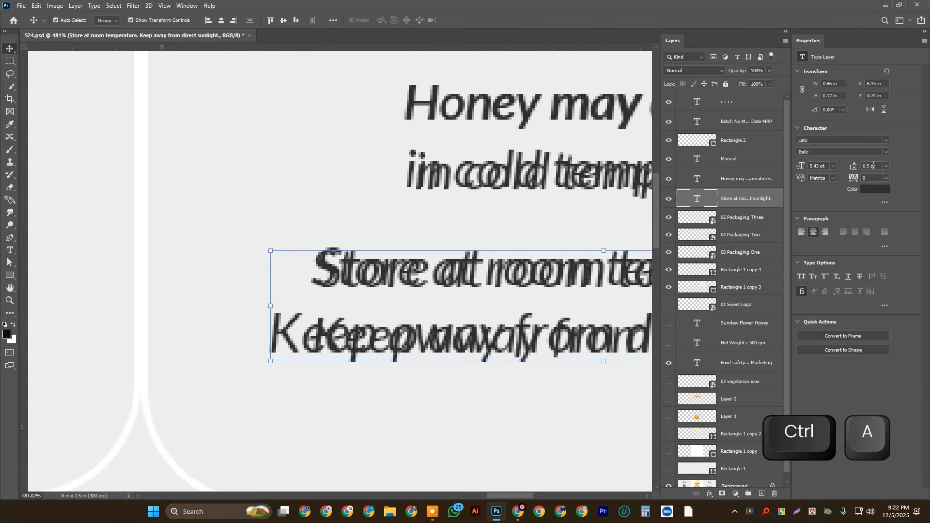
click(332, 175)
scroll(379, 241, down, 8)
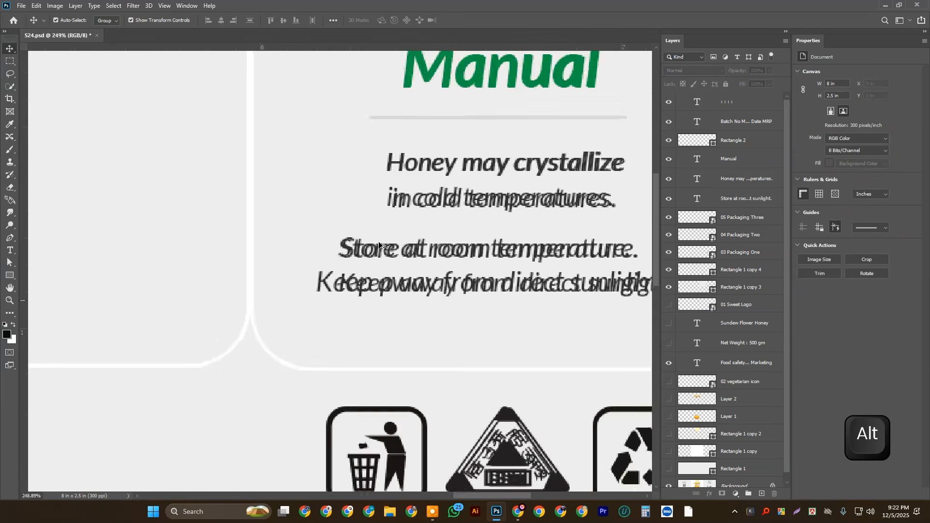
drag(253, 197, 478, 182)
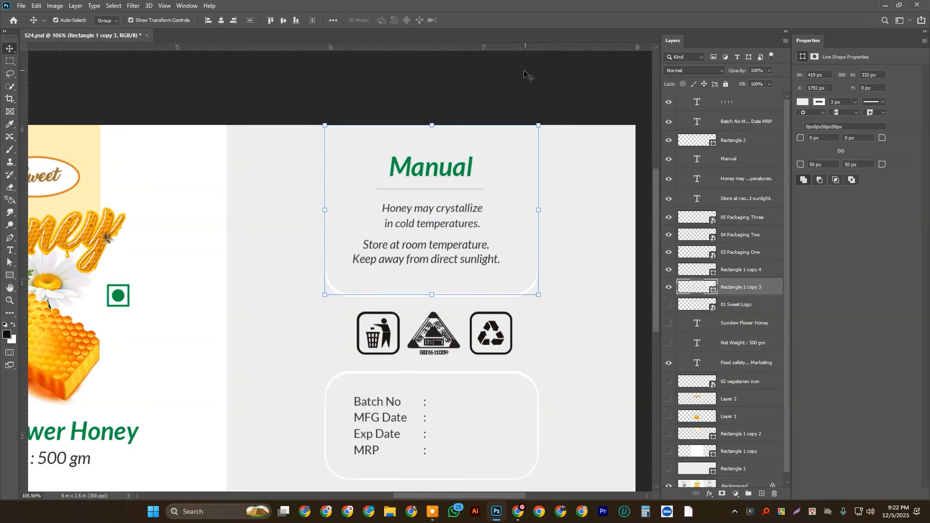
- Make the hidden 01 Sweet Logo and Sundew Flower Honey layers visible again
click(523, 71)
scroll(428, 190, down, 2)
scroll(427, 190, down, 1)
scroll(460, 208, down, 2)
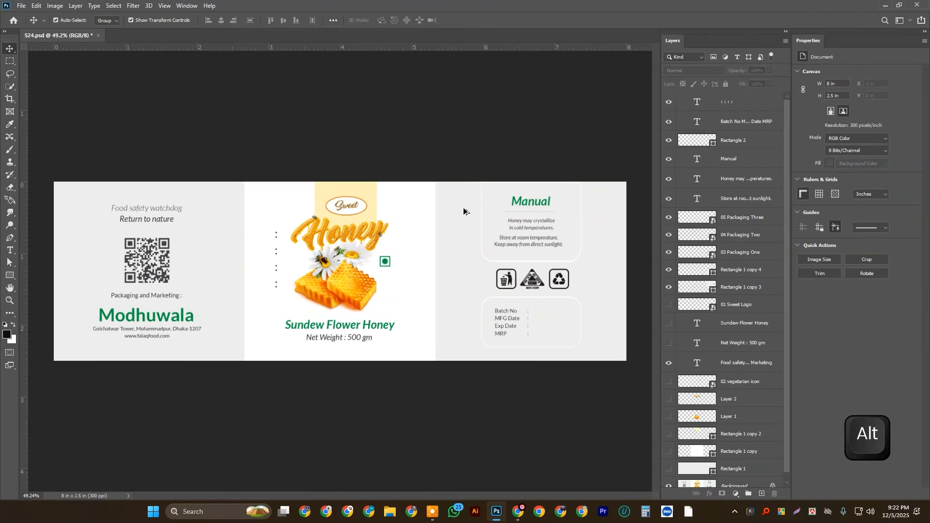
scroll(669, 358, down, 1)
click(668, 301)
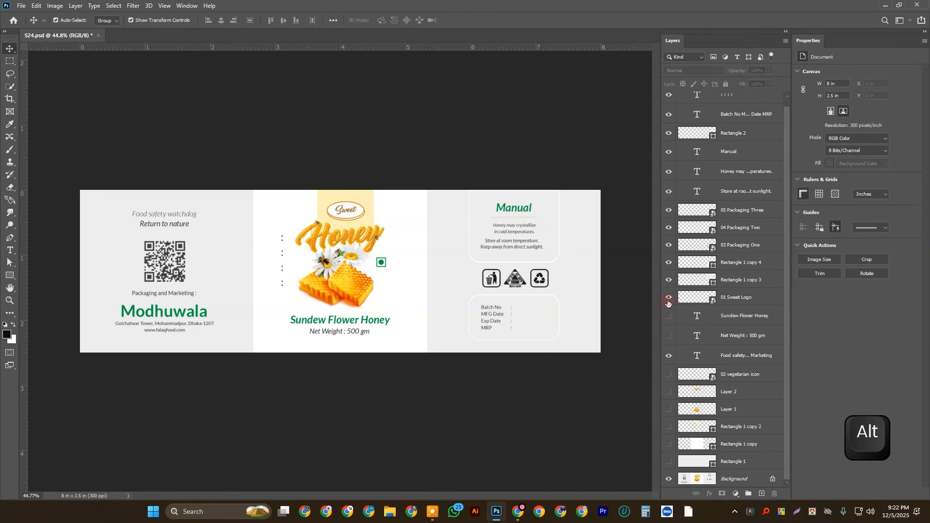
click(669, 318)
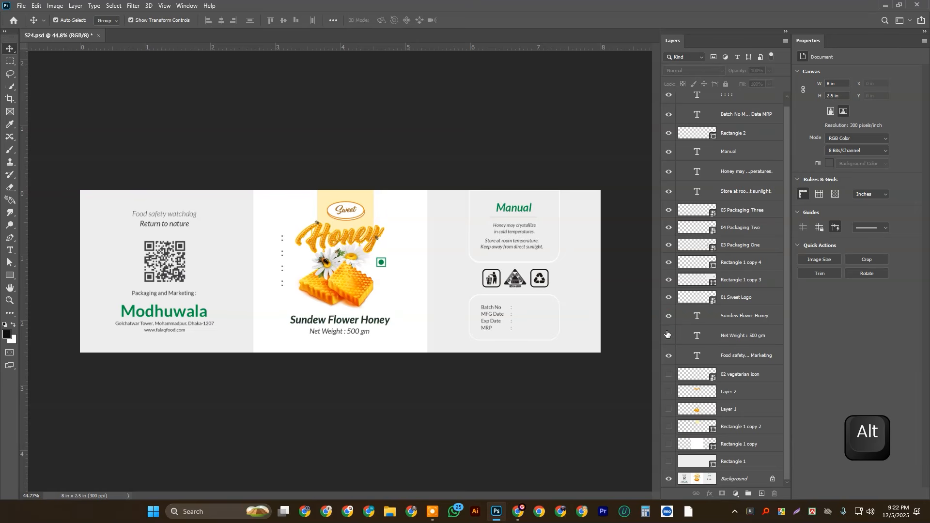
scroll(674, 267, up, 1)
scroll(712, 214, down, 1)
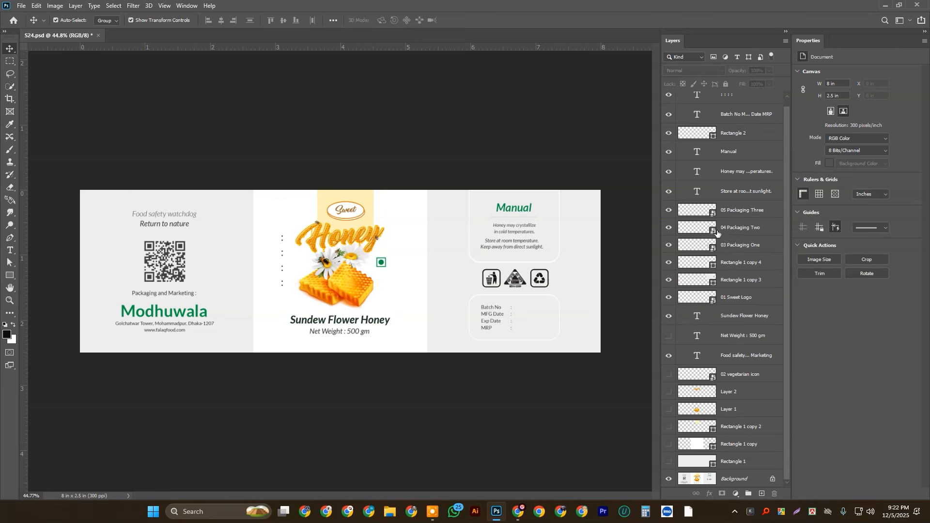
- Show the remaining hidden layers: Net Weight, 02 vegetarian icon, Layer 1, Layer 2, Rectangle 1 and its two hidden copies
click(668, 374)
click(669, 462)
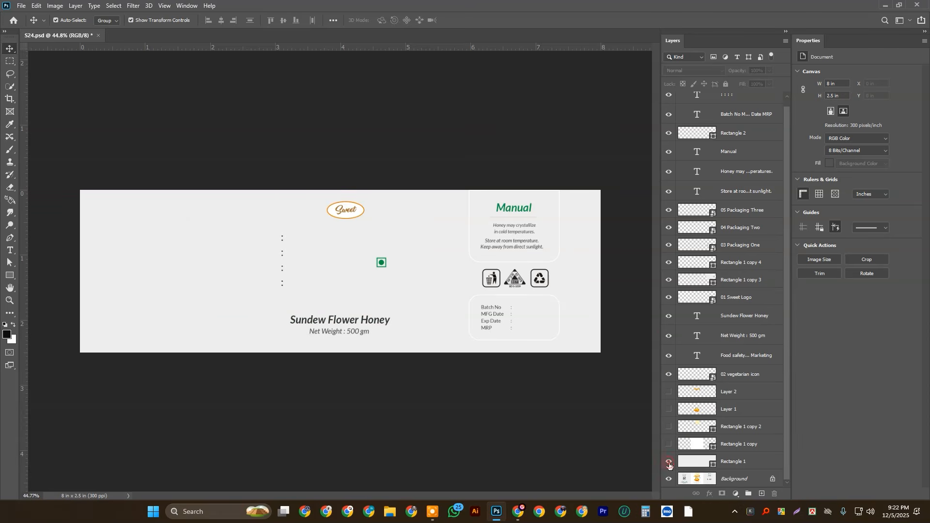
click(669, 444)
click(669, 426)
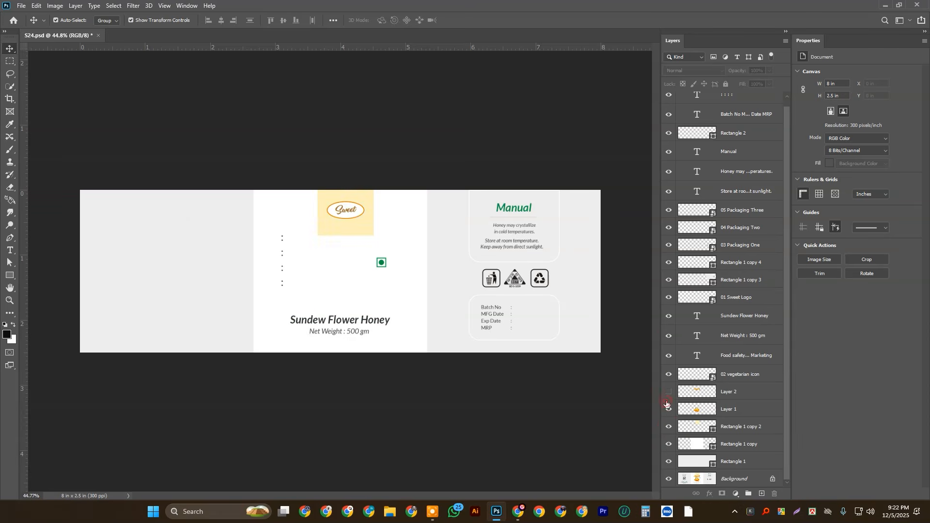
click(669, 409)
click(669, 392)
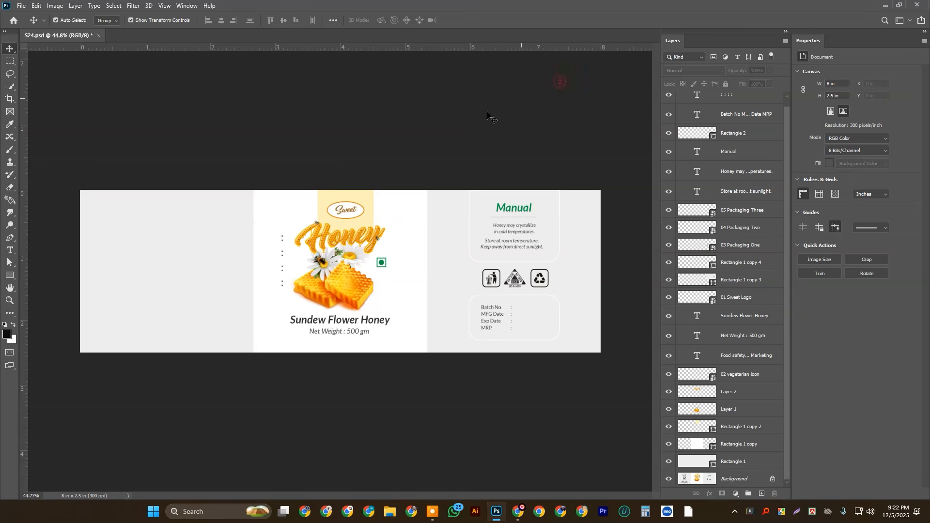
- Move the "Food safety watchdog" text block to the left panel and delete the stray colon lines at its end
click(280, 252)
drag(281, 241, 181, 260)
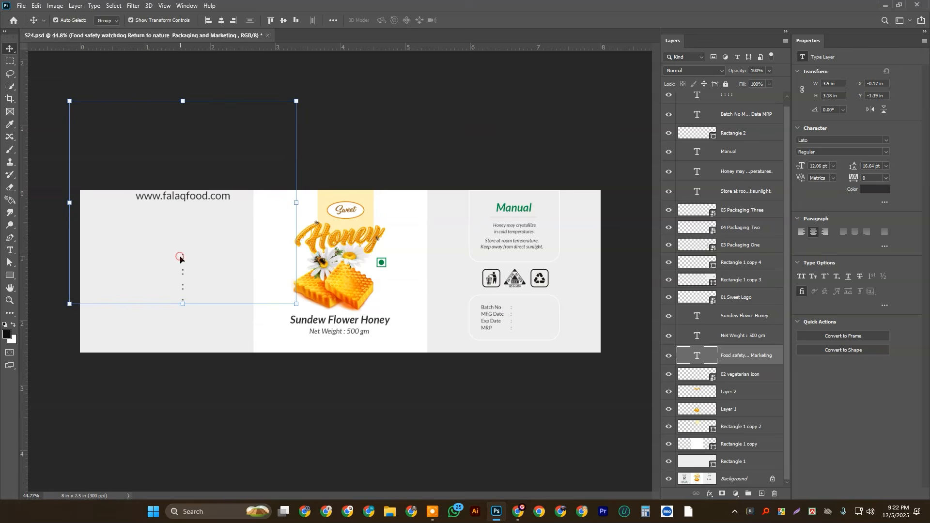
double_click(180, 253)
click(181, 240)
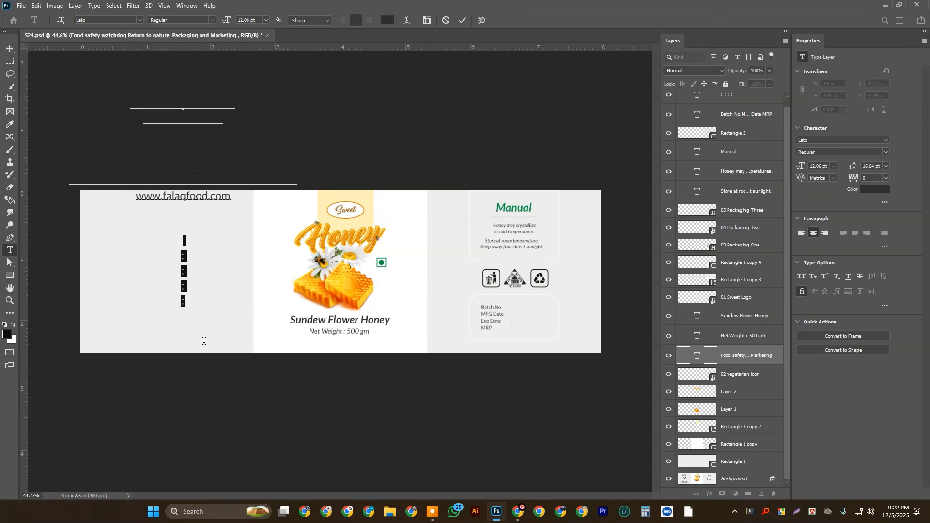
key(ctrl+Return)
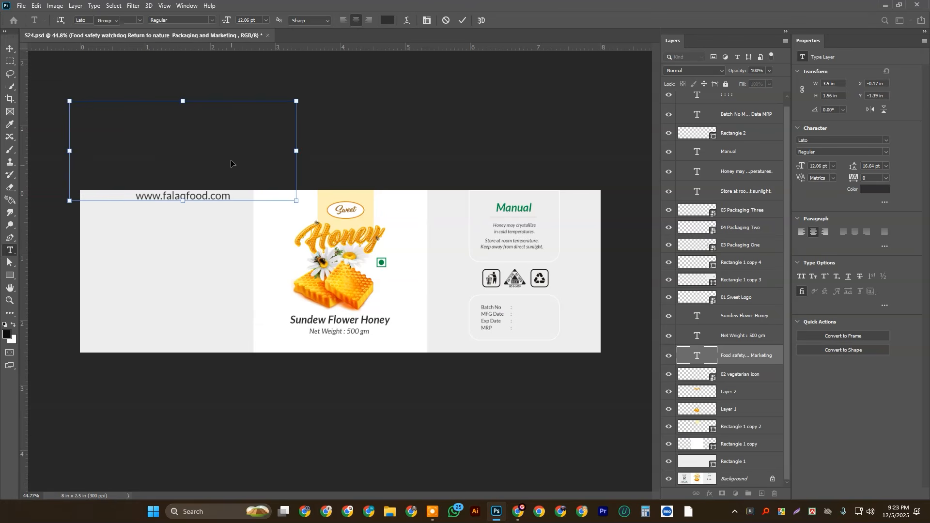
- Scale the "Food safety watchdog" text block to 3.06 pt and place it in the lower part of the left panel
key(v)
drag(195, 199, 159, 317)
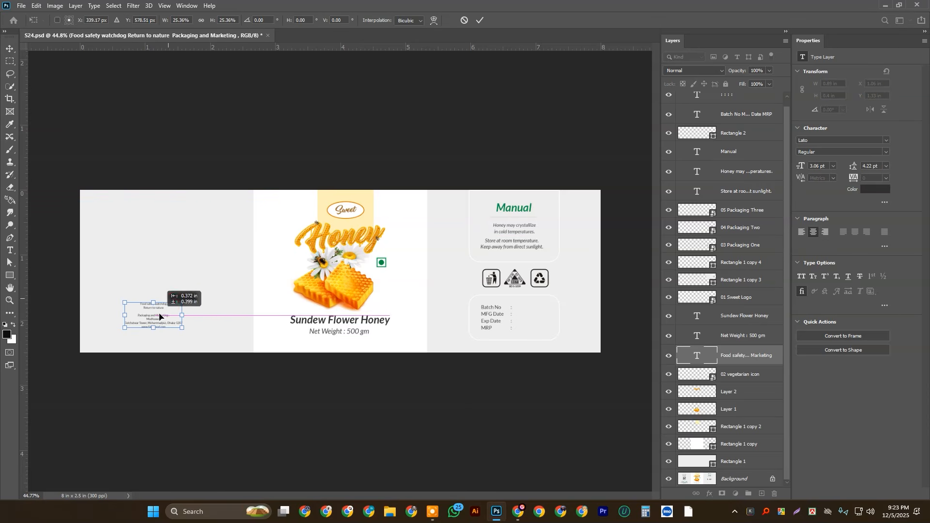
click(481, 20)
- Save the S24.psd label document and close it
scroll(491, 286, up, 3)
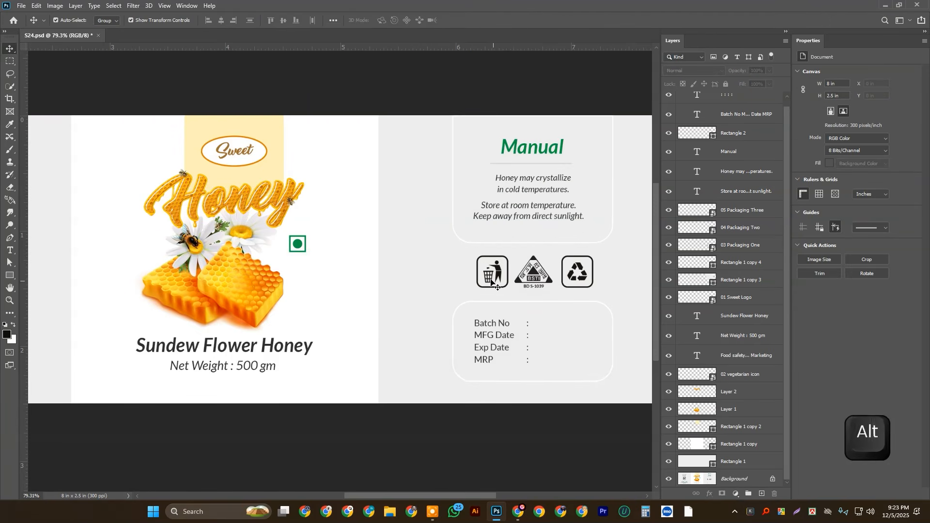
scroll(491, 282, right, 2)
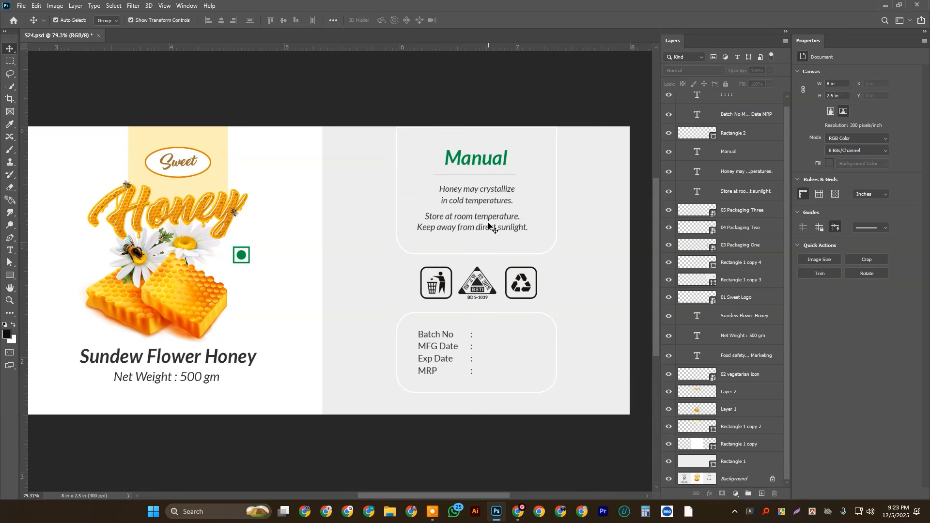
scroll(326, 253, down, 2)
scroll(397, 295, down, 2)
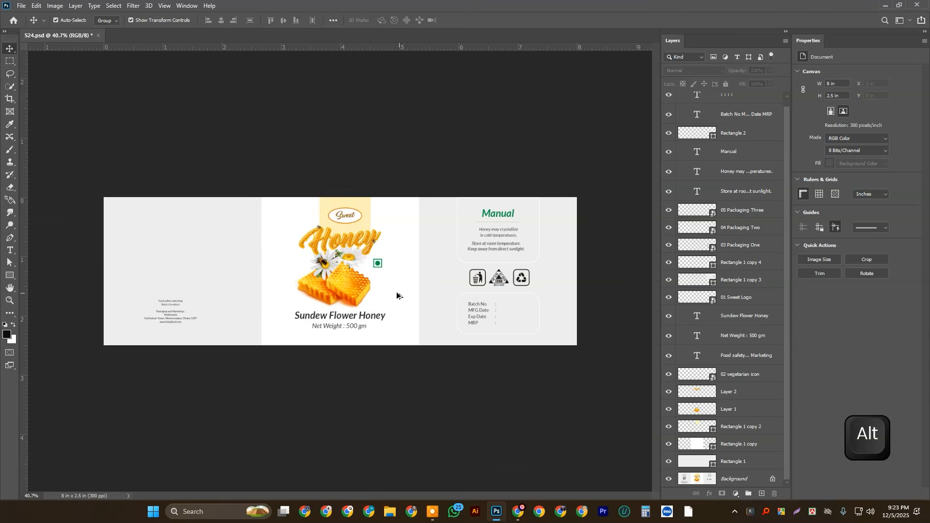
scroll(397, 295, up, 1)
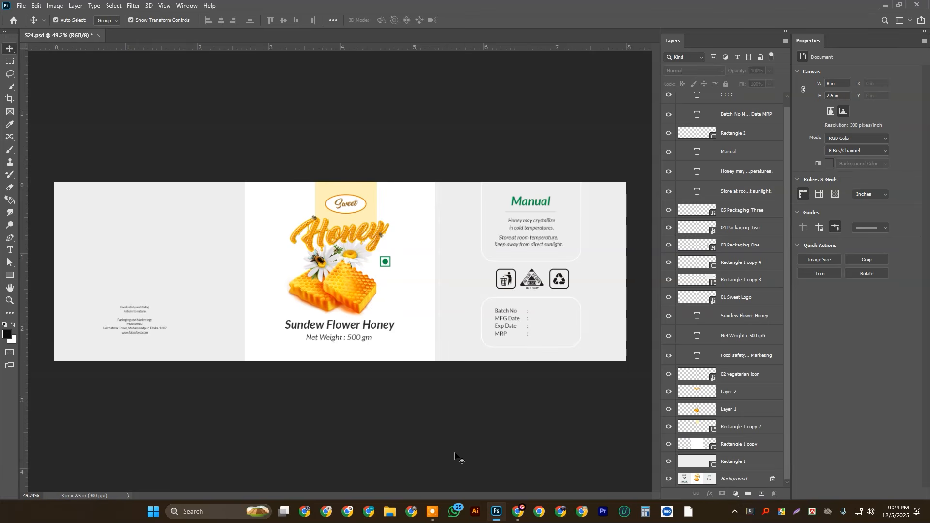
key(ctrl+s)
key(ctrl)
click(95, 36)
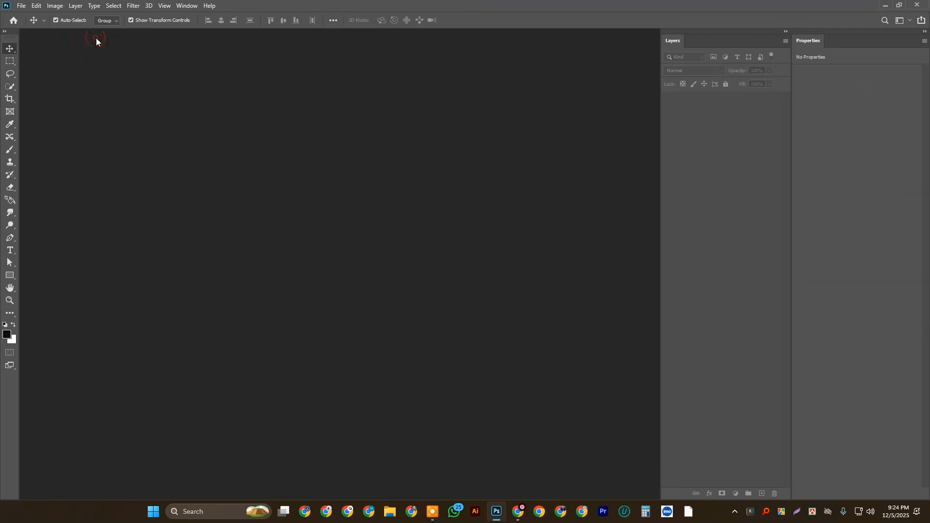
- Reopen the S24.psd label document
key(ctrl+o)
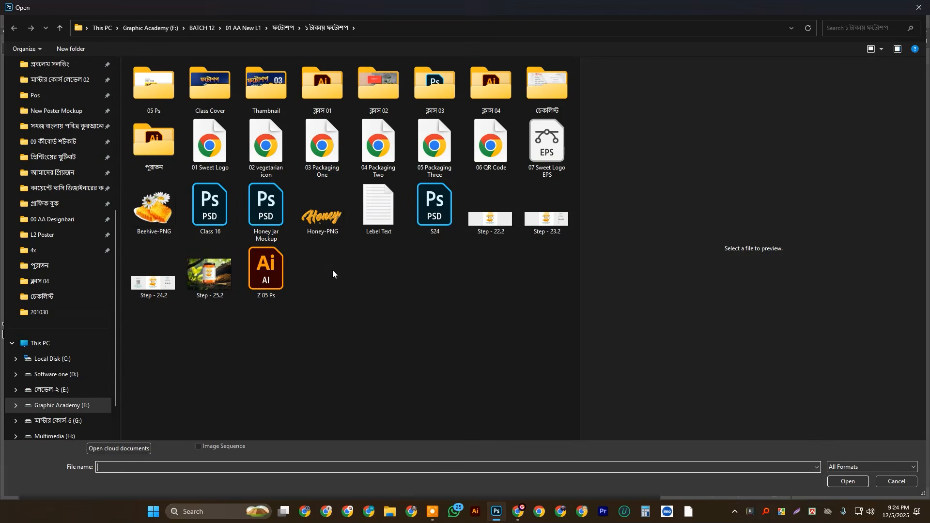
click(438, 218)
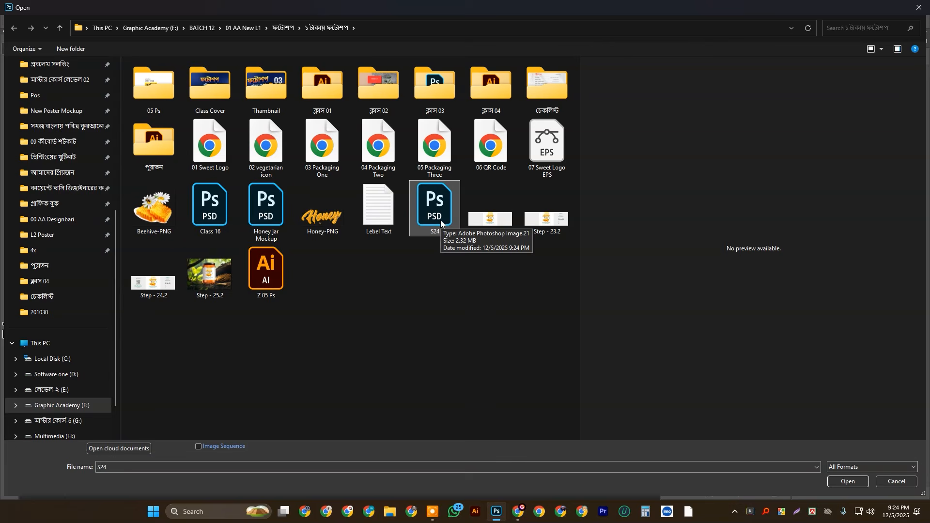
double_click(441, 220)
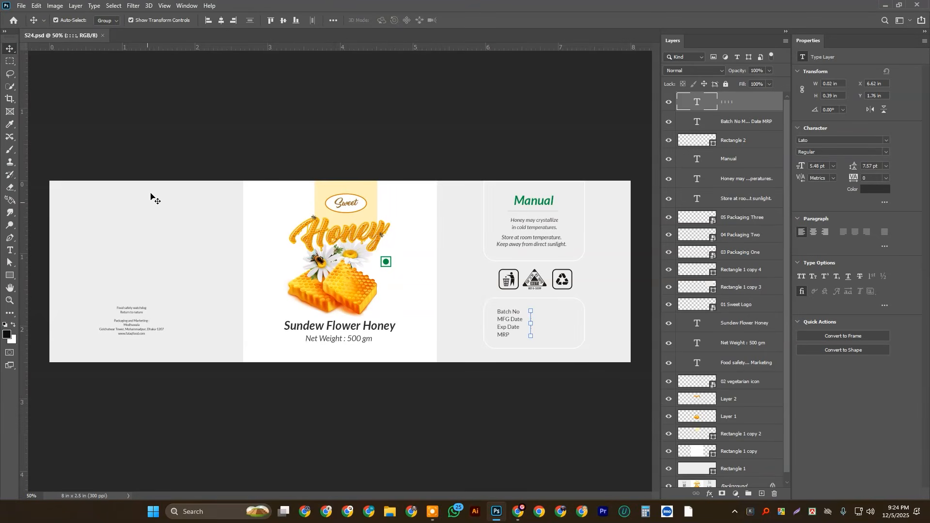
click(180, 401)
scroll(110, 351, up, 5)
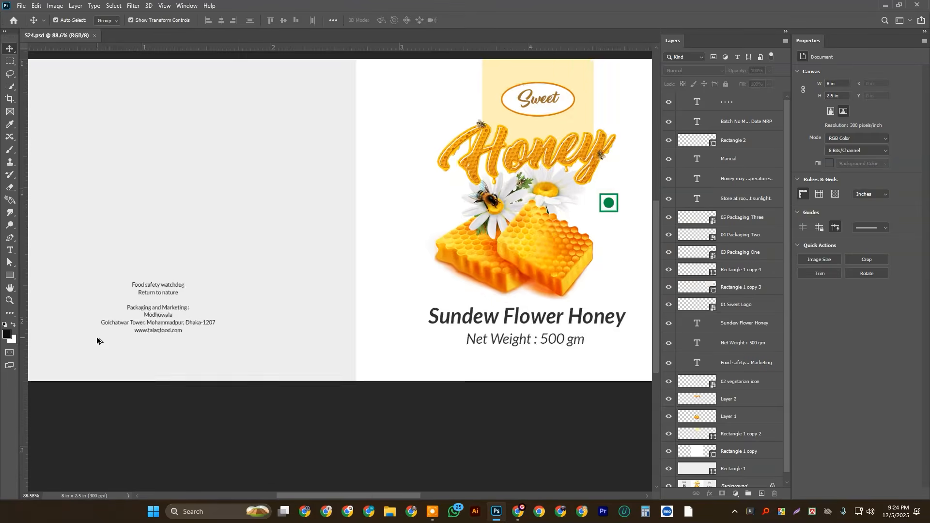
- Enlarge the "Food safety watchdog" text block to 7.23 pt and place it across the lower half of the left panel
click(145, 256)
scroll(188, 271, down, 3)
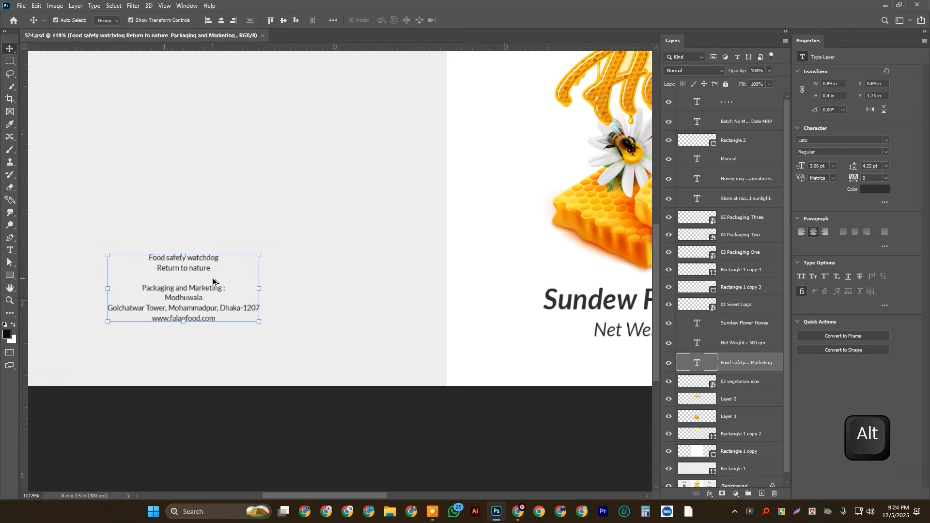
drag(188, 258, 189, 197)
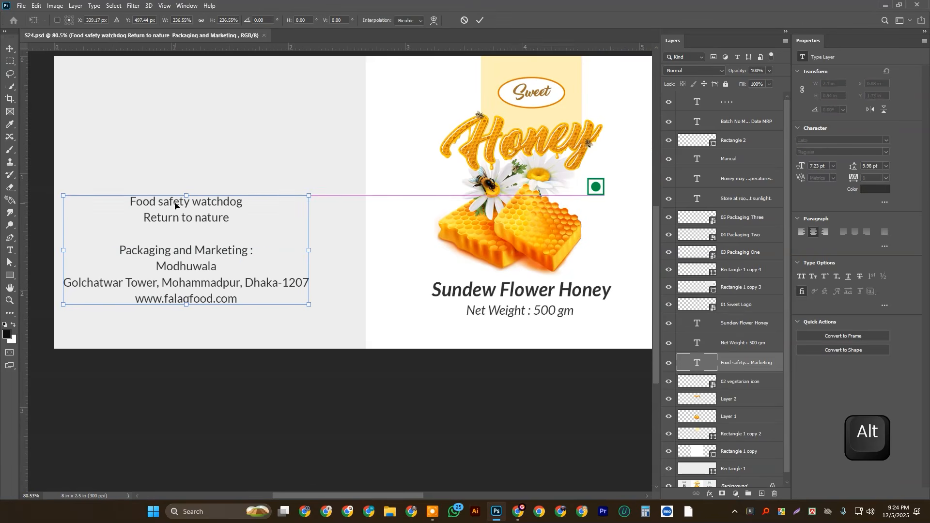
key(Return)
- Cut the lines "Food safety watchdog" and "Return to nature" from the text block and delete the empty lines they leave
double_click(138, 206)
click(249, 216)
key(ctrl+x)
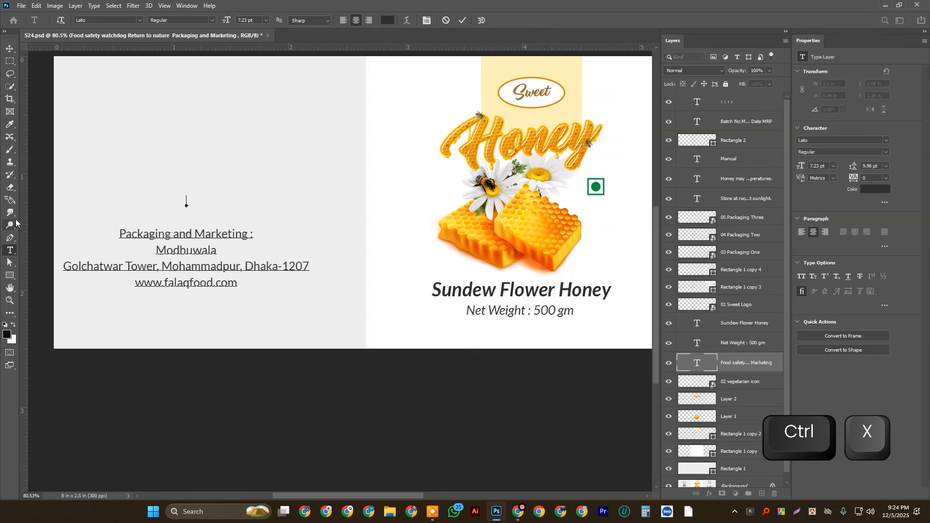
key(Delete)
key(Delete)
click(10, 49)
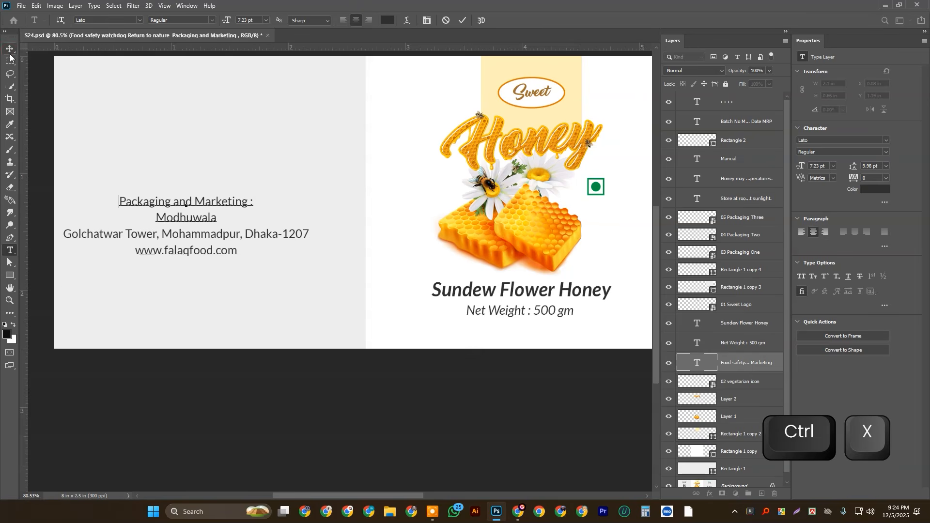
- Paste the cut lines as a separate text near the left panel's upper edge and move the "Packaging and Marketing" block to its lower part
click(10, 250)
click(212, 94)
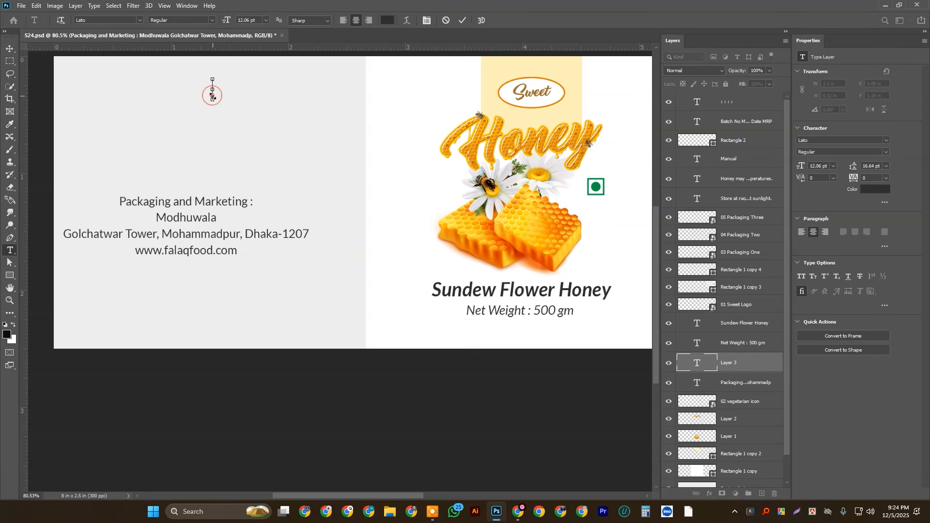
key(ctrl+v)
click(10, 49)
drag(227, 207, 255, 276)
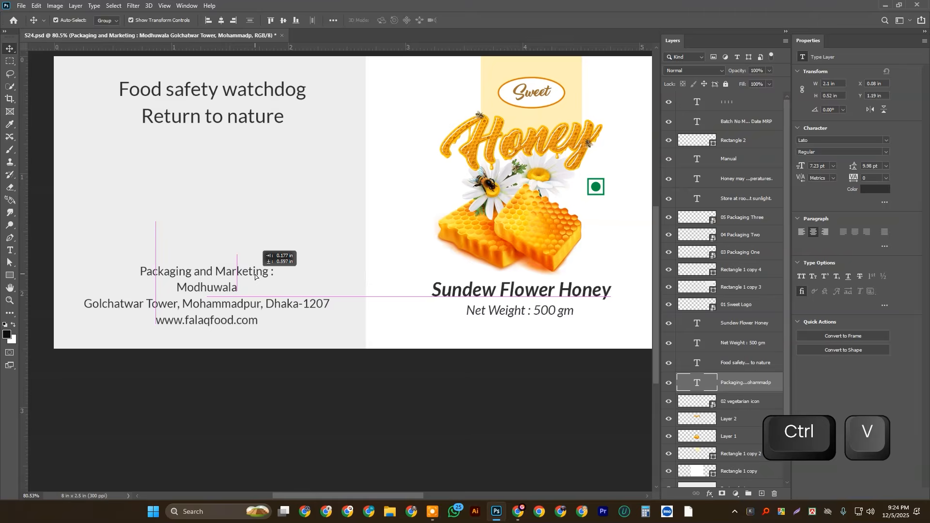
- Scale the "Food safety watchdog / Return to nature" text down to 7.45 pt and center it in the upper part of the left panel
scroll(254, 276, down, 2)
click(148, 221)
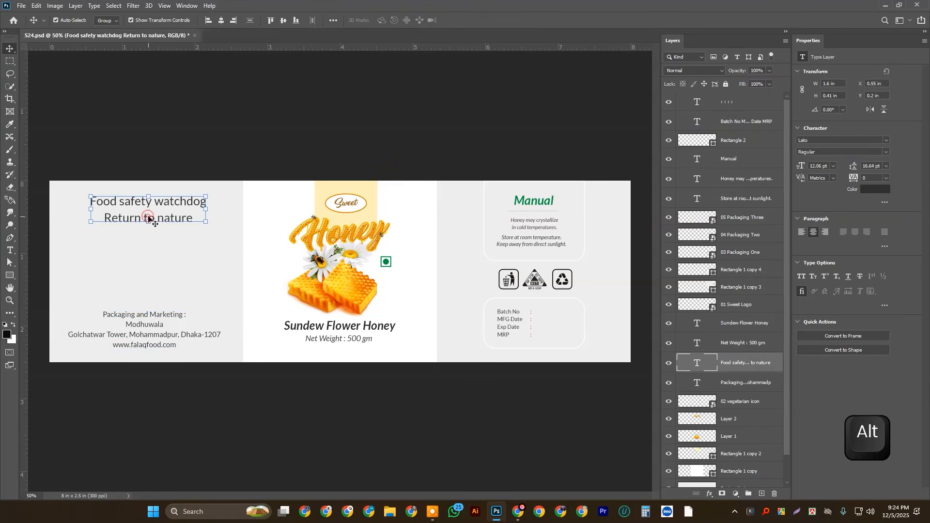
scroll(150, 216, up, 2)
drag(149, 193, 135, 214)
key(Return)
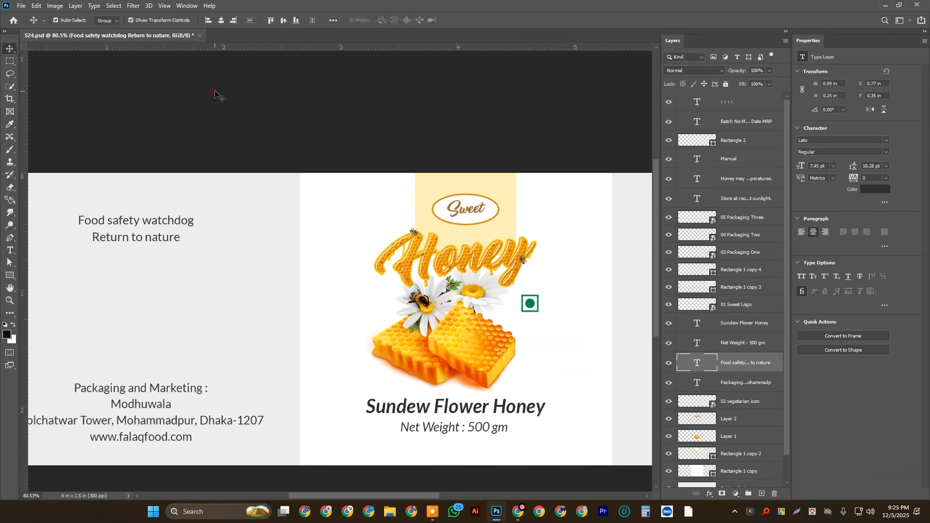
- Place the embedded file 06 QR Code at 124% scale between the two text blocks of the left panel
scroll(213, 306, down, 2)
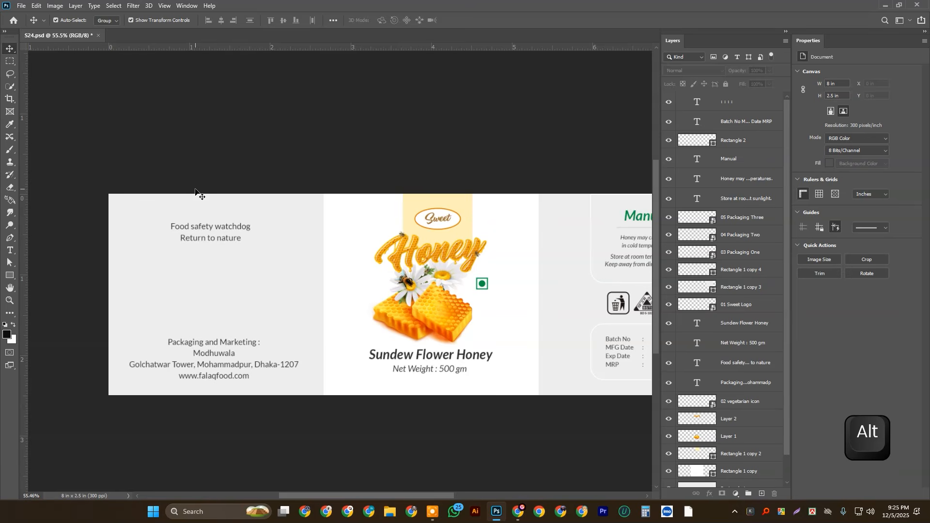
click(20, 5)
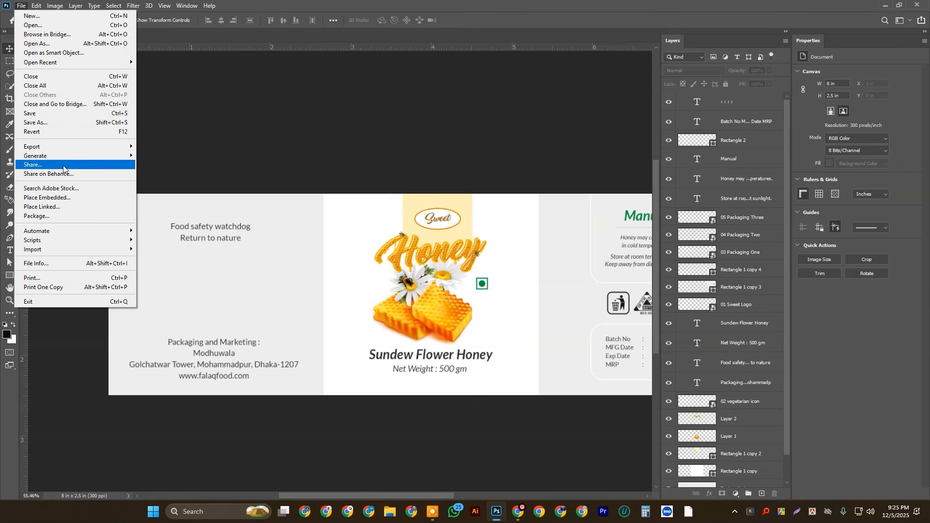
click(82, 195)
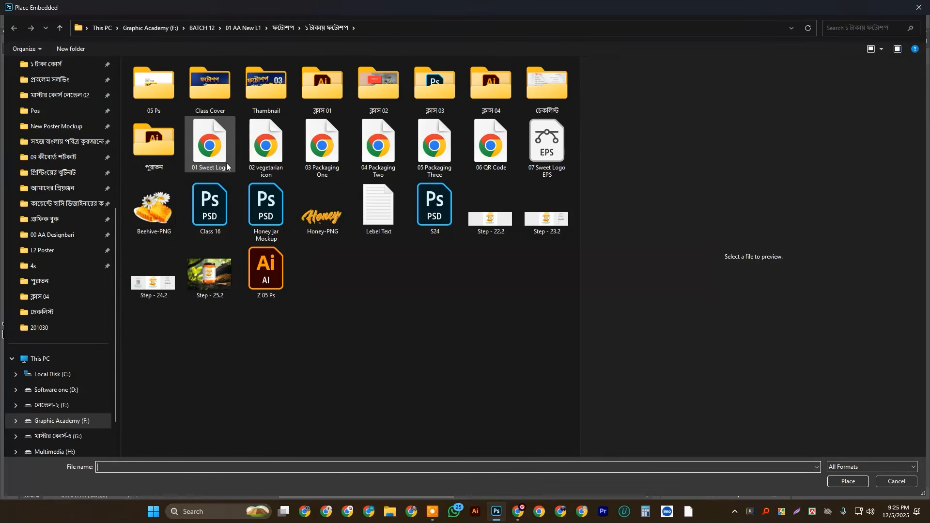
click(480, 155)
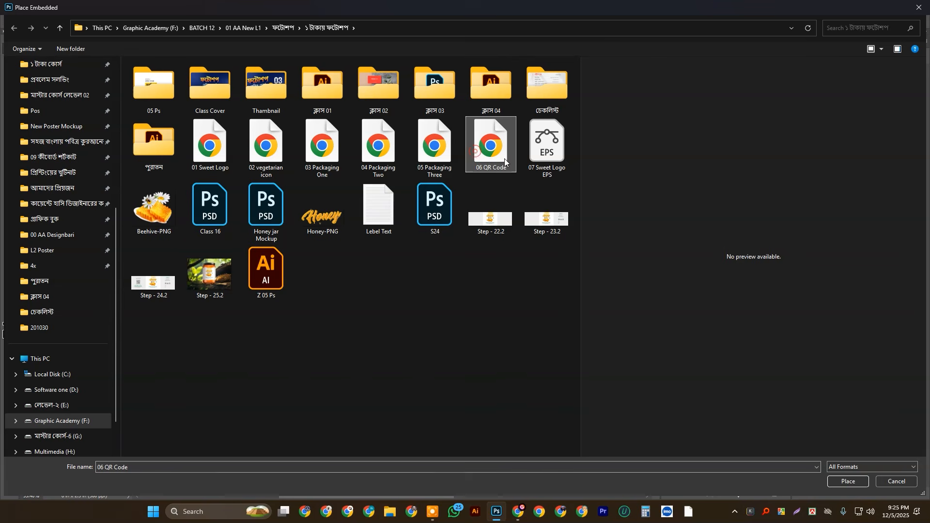
click(847, 481)
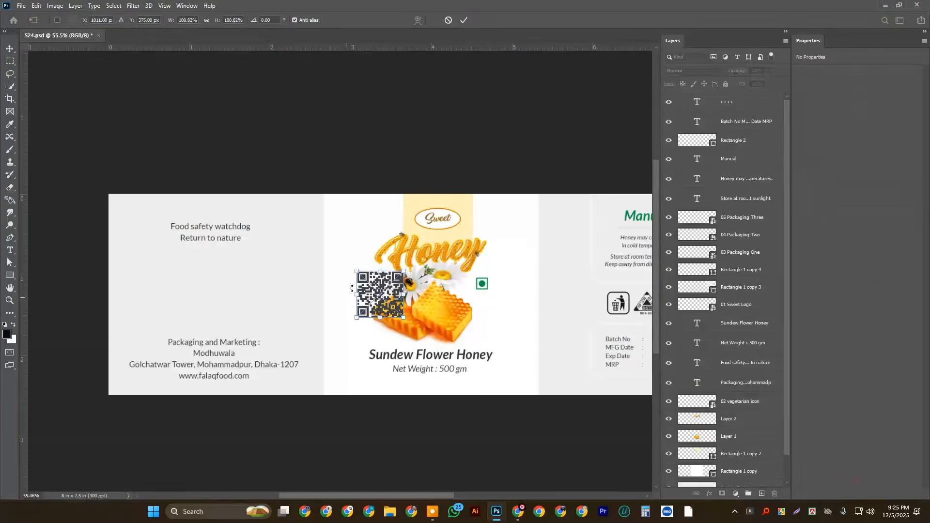
drag(393, 285, 214, 316)
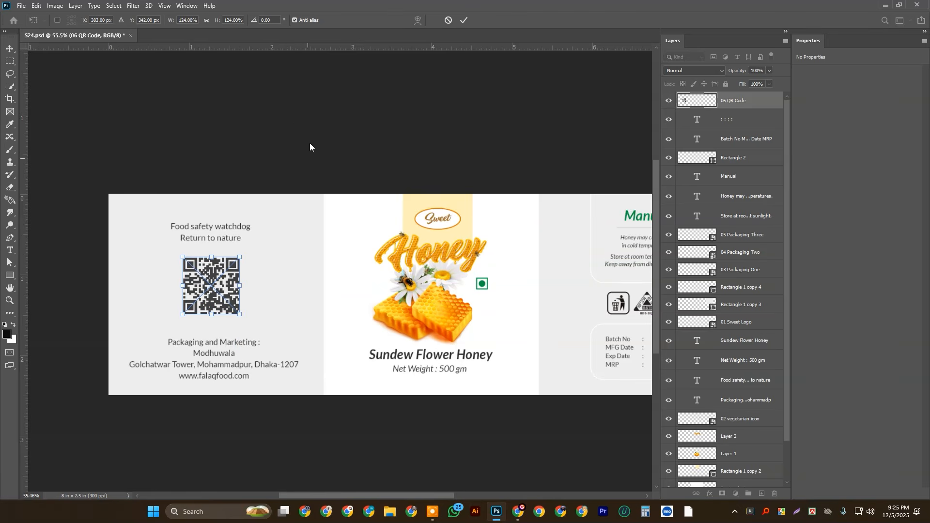
key(Return)
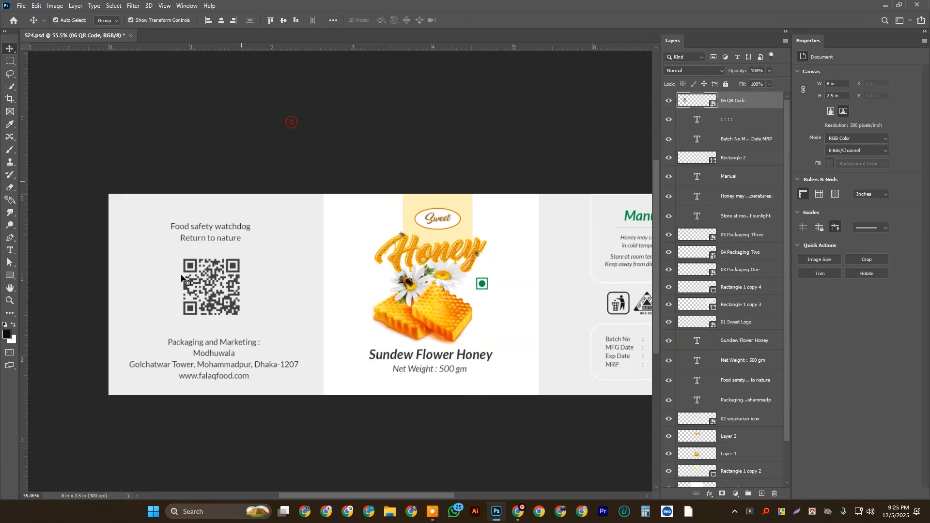
- Set the font size of the word "Modhuwala" in the left panel's lower text block to 15 pt
scroll(193, 261, up, 3)
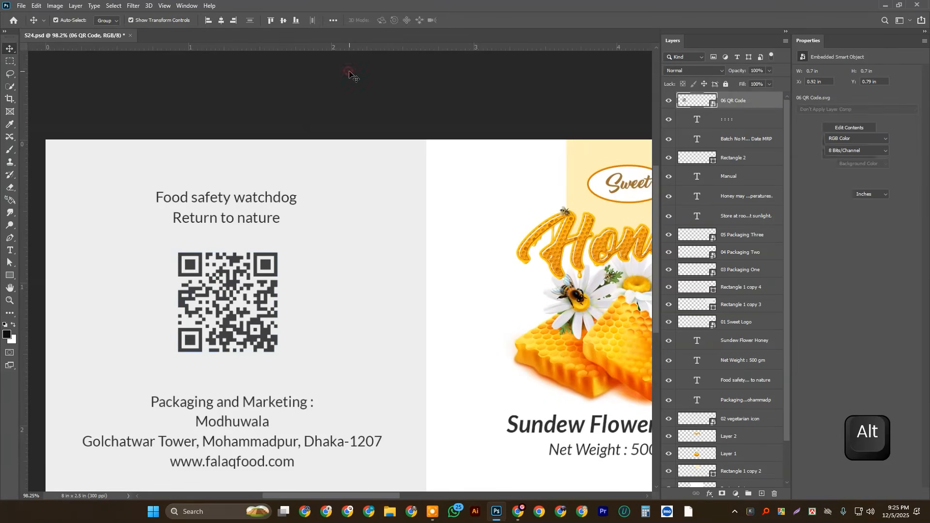
scroll(434, 151, down, 3)
scroll(307, 290, up, 4)
double_click(284, 307)
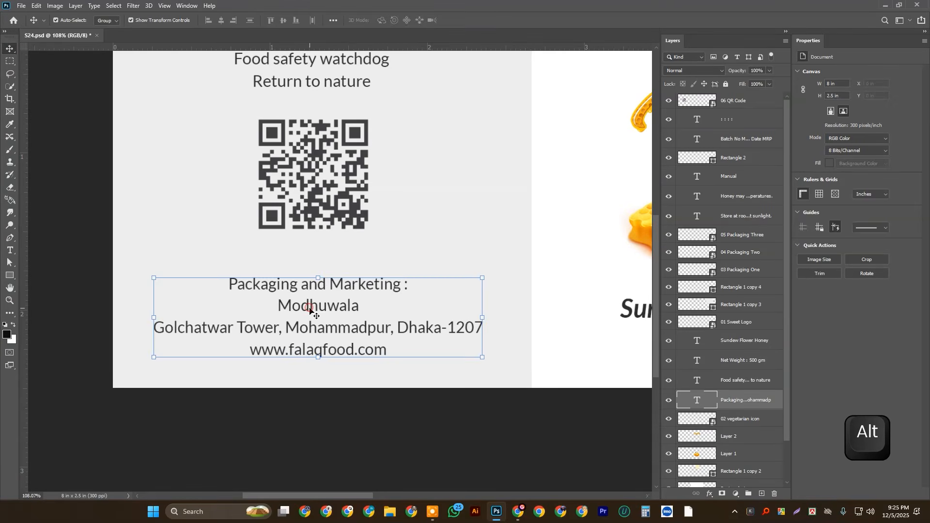
drag(268, 301, 386, 307)
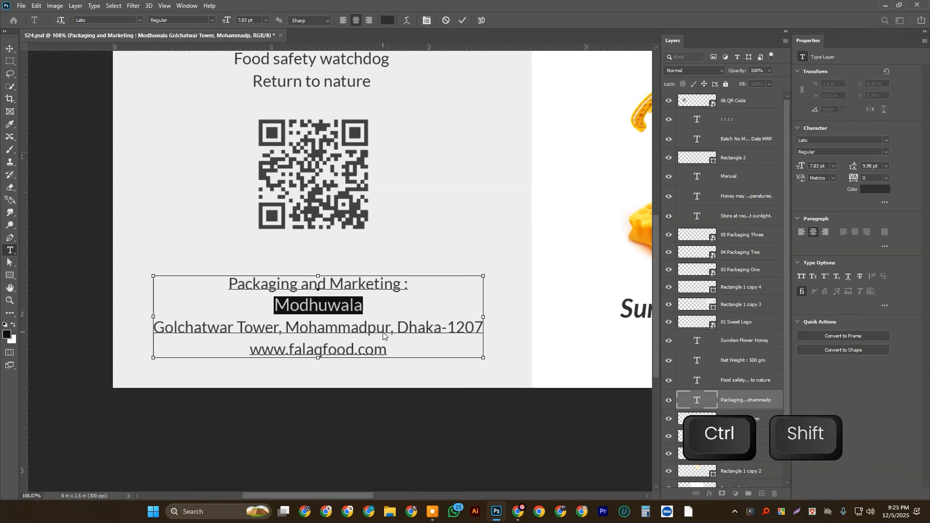
key(ctrl+shift+period)
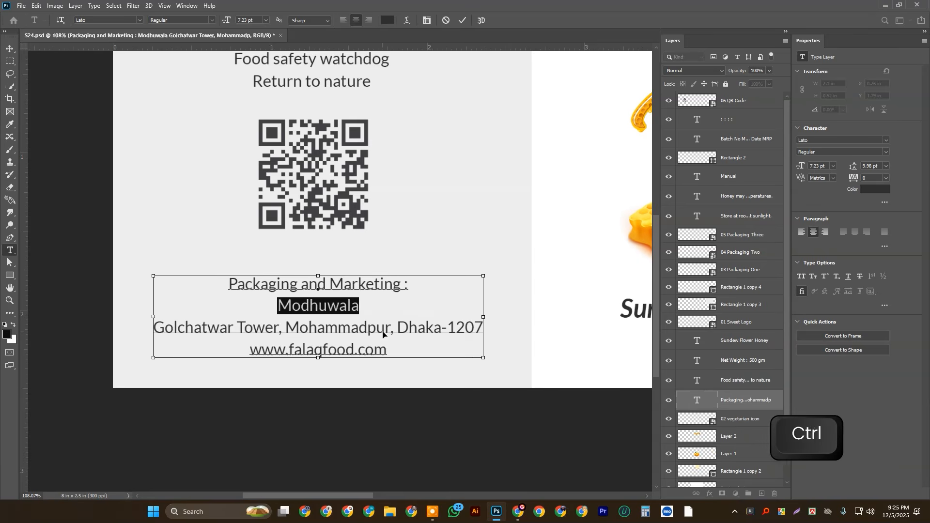
key(ctrl+z)
key(XF86AudioLowerVolume)
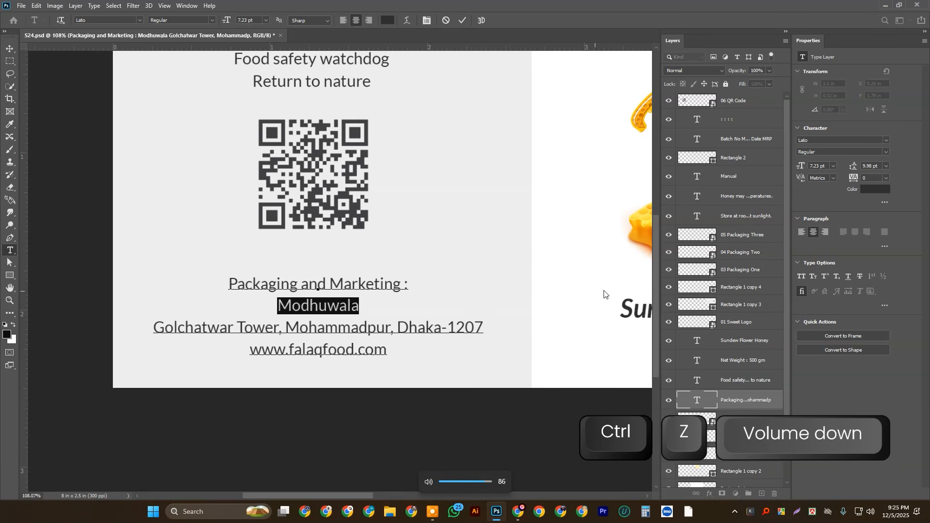
click(823, 165)
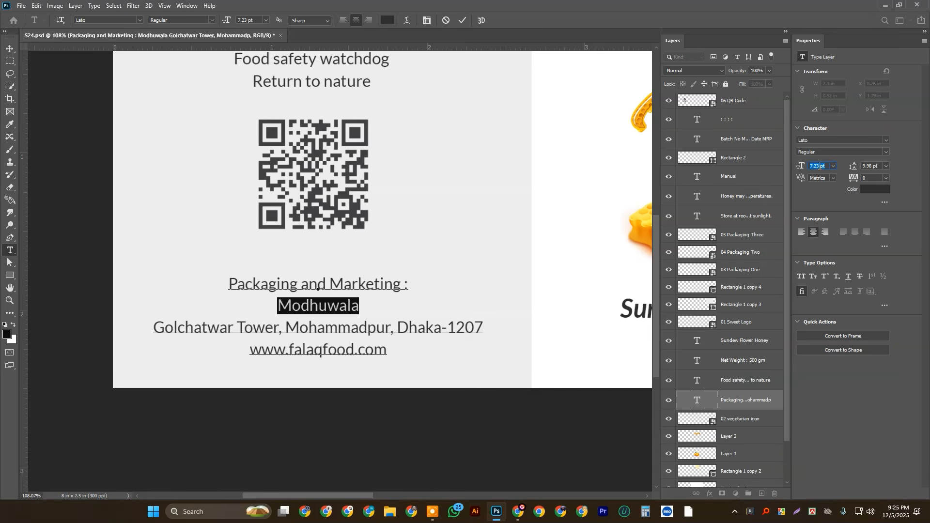
text(15)
key(Return)
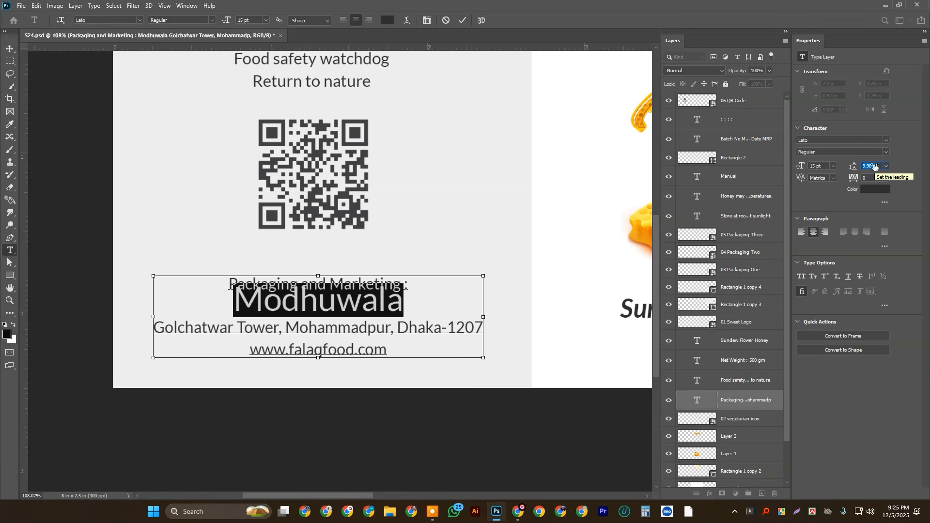
- Set the leading of the "Modhuwala" line to 17 pt
key(ctrl+a)
text(20)
key(Return)
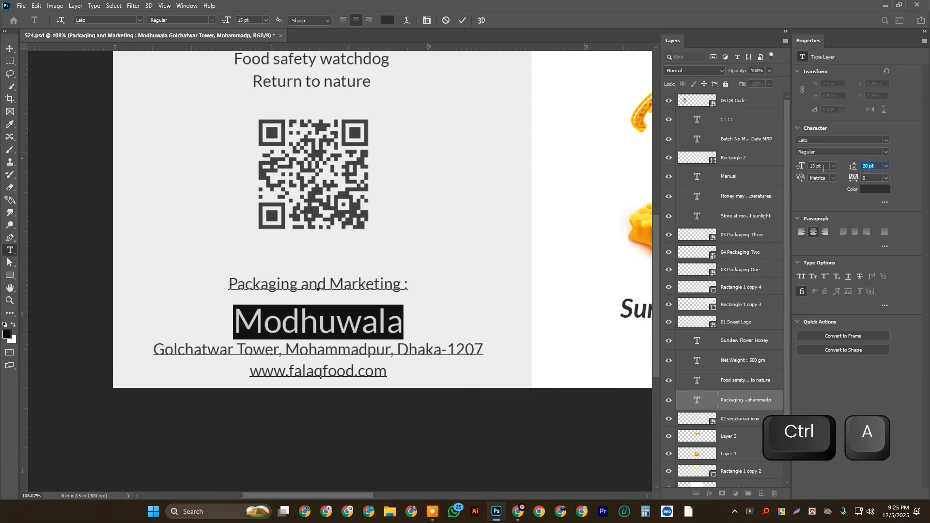
text(17)
key(Return)
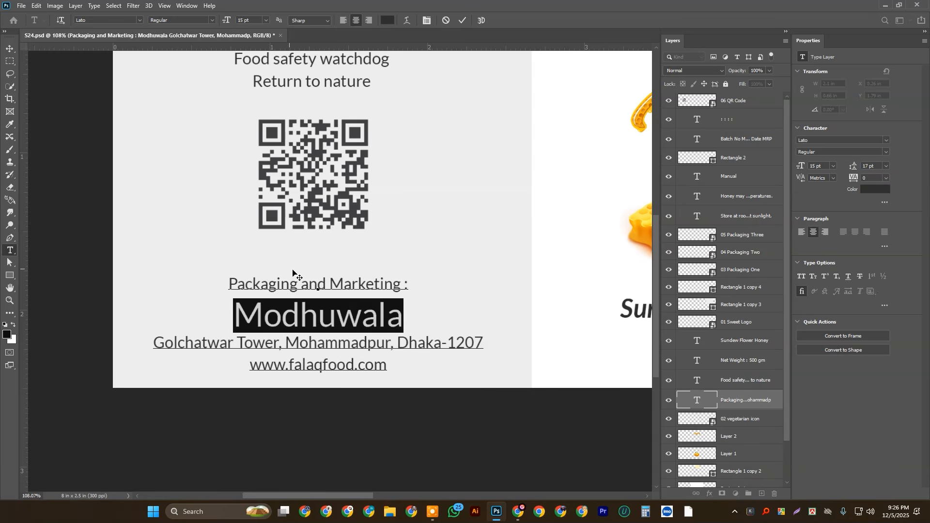
- Change the font style of "Modhuwala" to Lato Bold
click(306, 302)
double_click(353, 312)
click(884, 153)
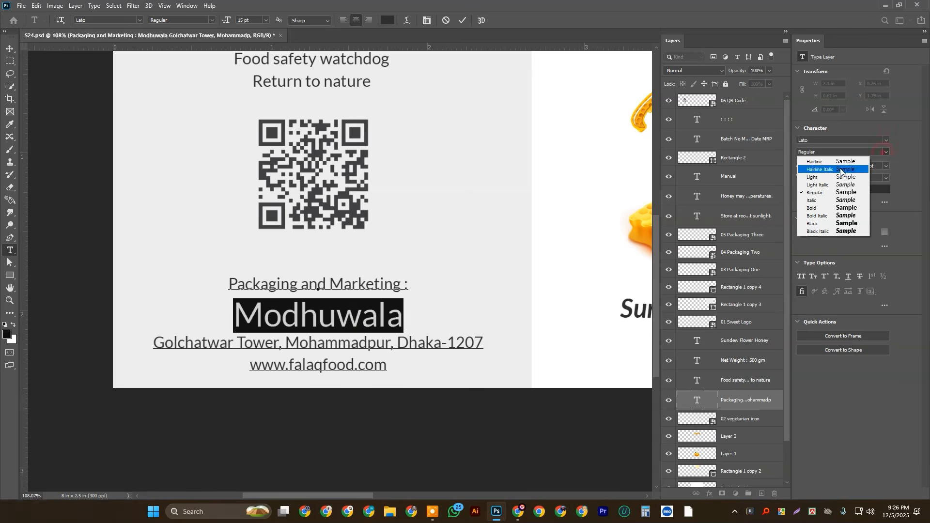
click(841, 208)
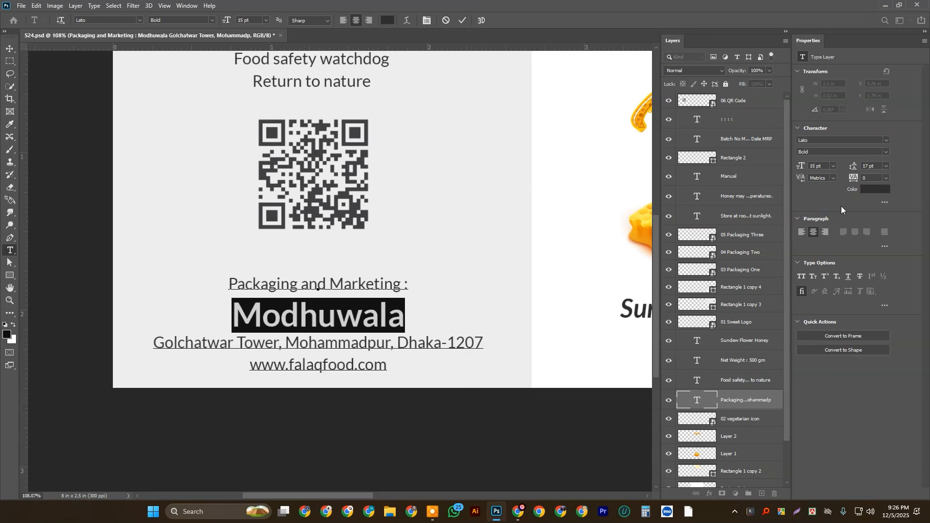
- Color the word "Modhuwala" green (009444) by sampling the vegetarian icon
click(882, 190)
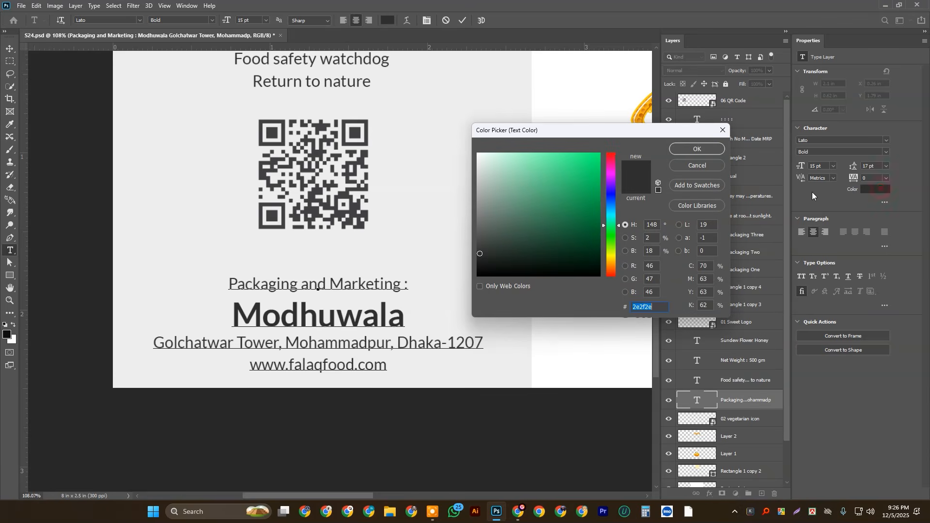
click(727, 131)
alt+scroll(453, 193, down, 5)
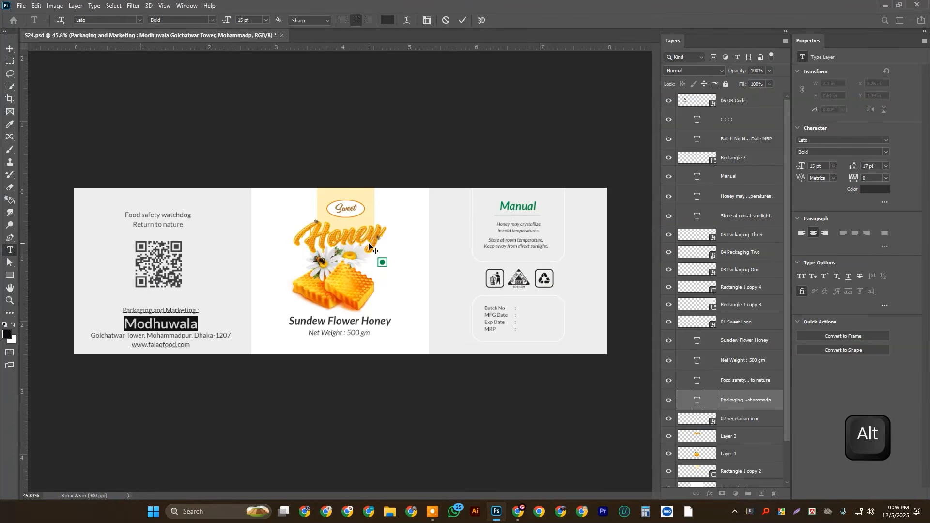
click(884, 190)
drag(605, 127, 697, 113)
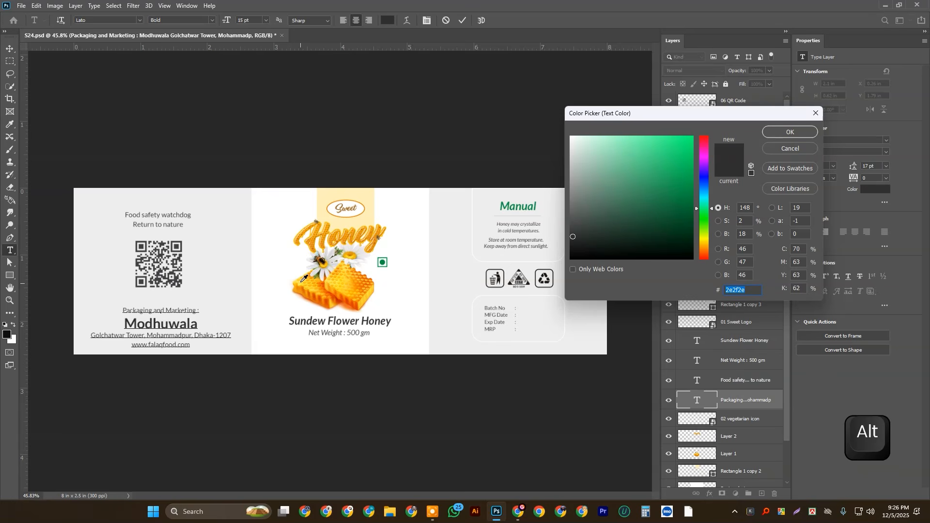
click(381, 264)
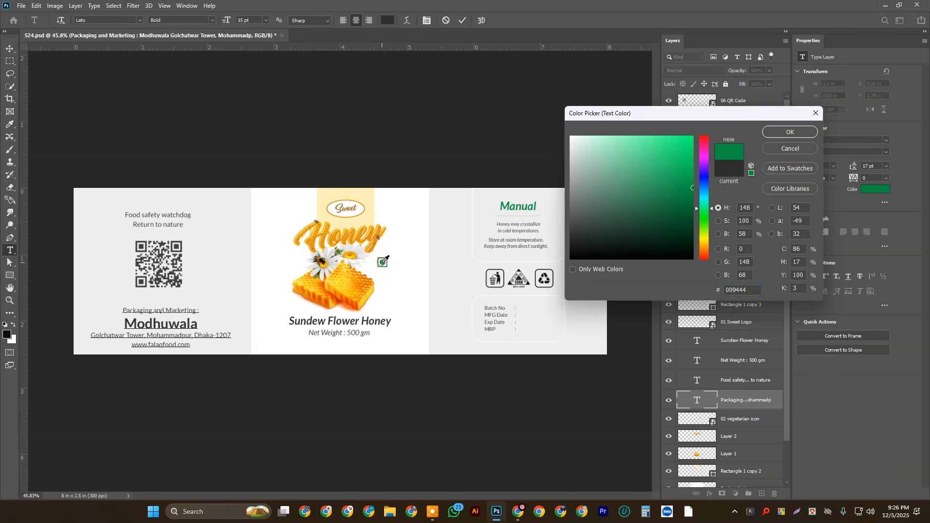
click(778, 133)
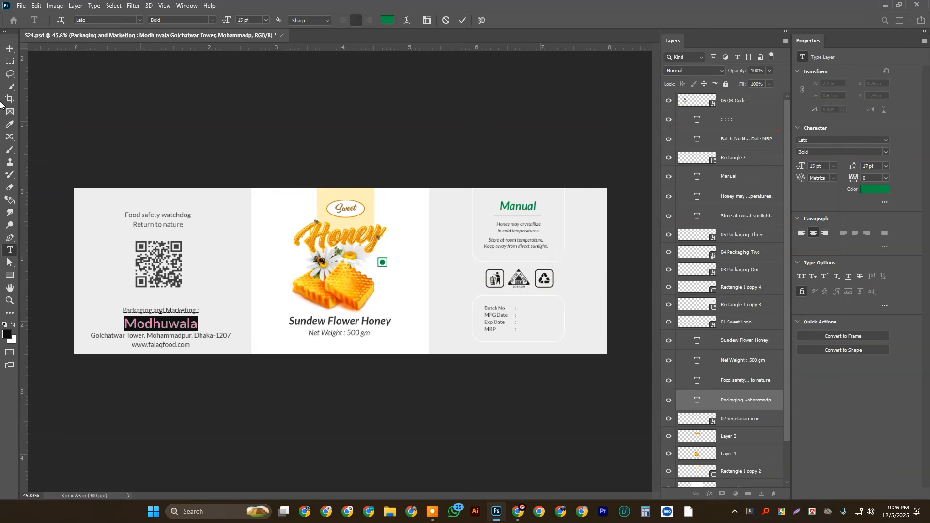
- Scale the left panel's lower text block down to about 72% and position it centered below the QR code
click(10, 49)
scroll(150, 343, up, 5)
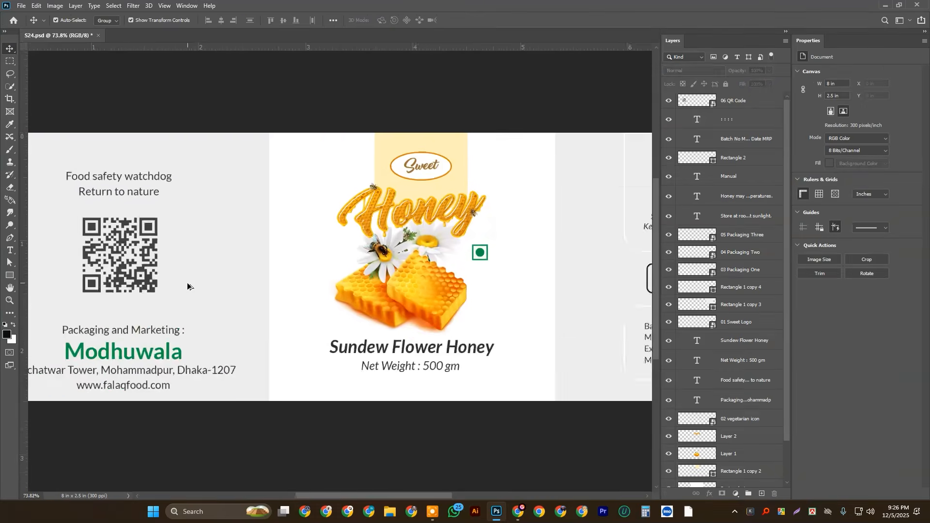
drag(272, 342, 464, 264)
click(314, 331)
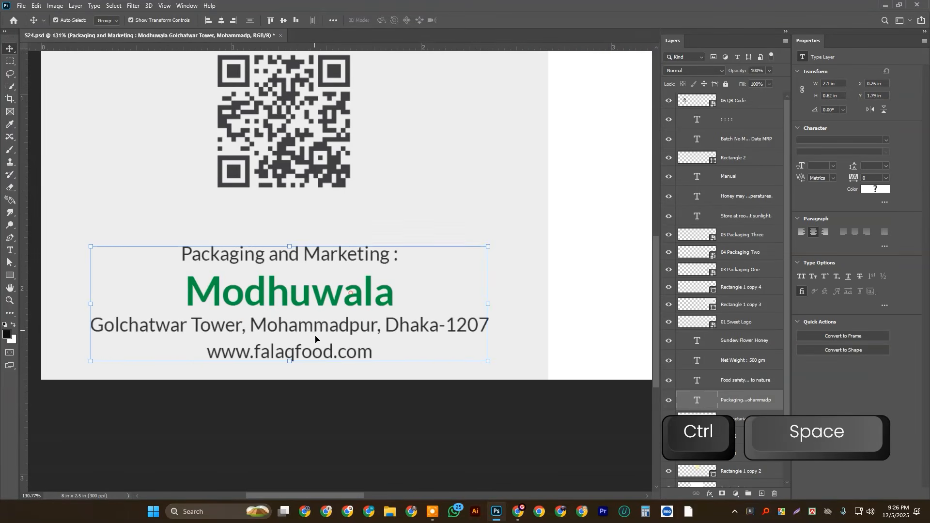
drag(291, 361, 290, 328)
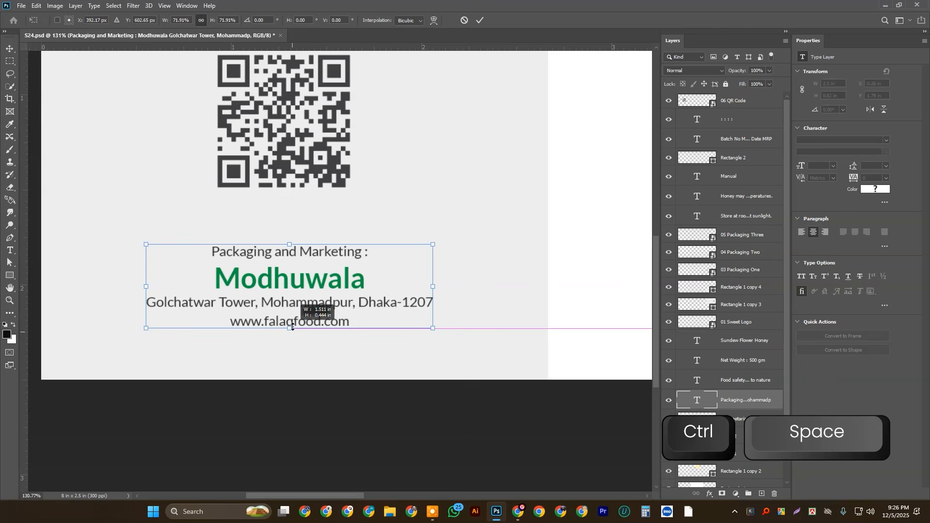
drag(331, 279, 323, 275)
scroll(324, 275, down, 5)
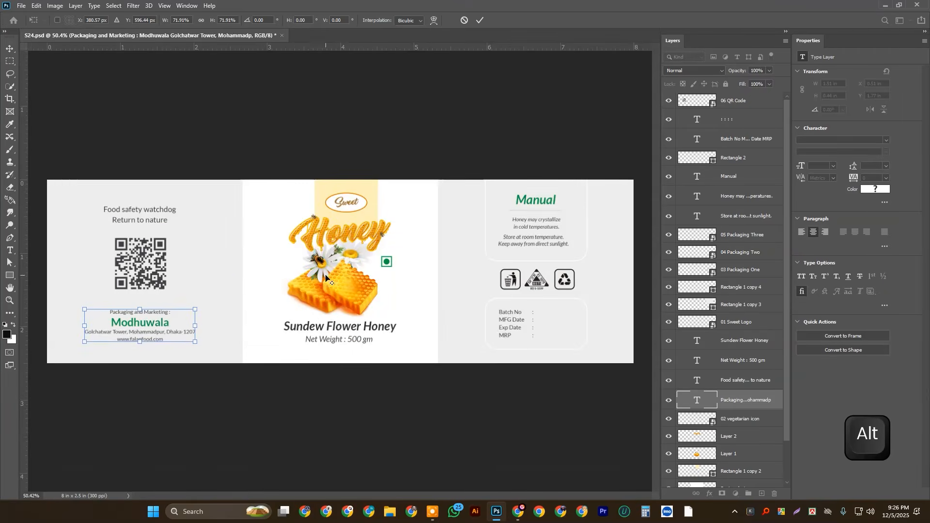
click(479, 20)
click(394, 121)
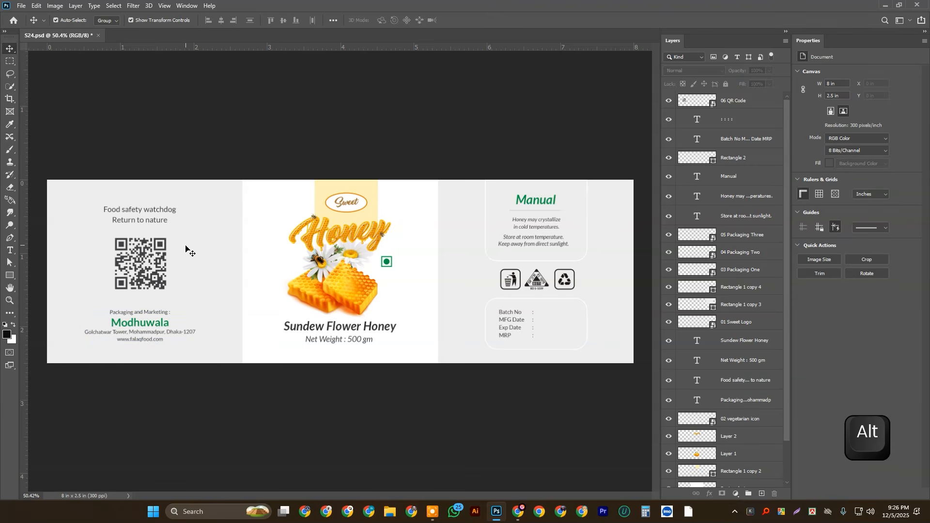
- Move the light grey background rectangle to about X 607 px, Y -96 px to uncover the reference design, and fill it with the recently used green
click(218, 240)
drag(219, 240, 213, 374)
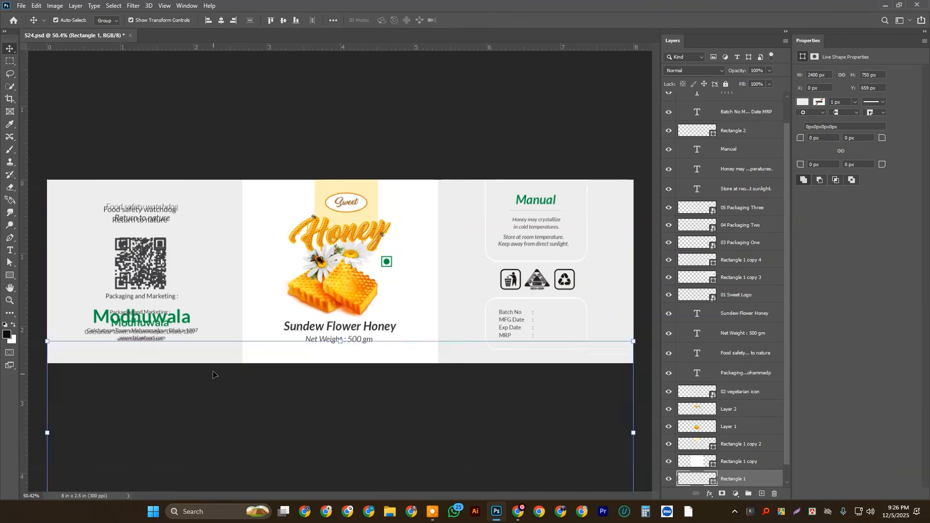
key(ctrl+z)
drag(209, 210, 353, 226)
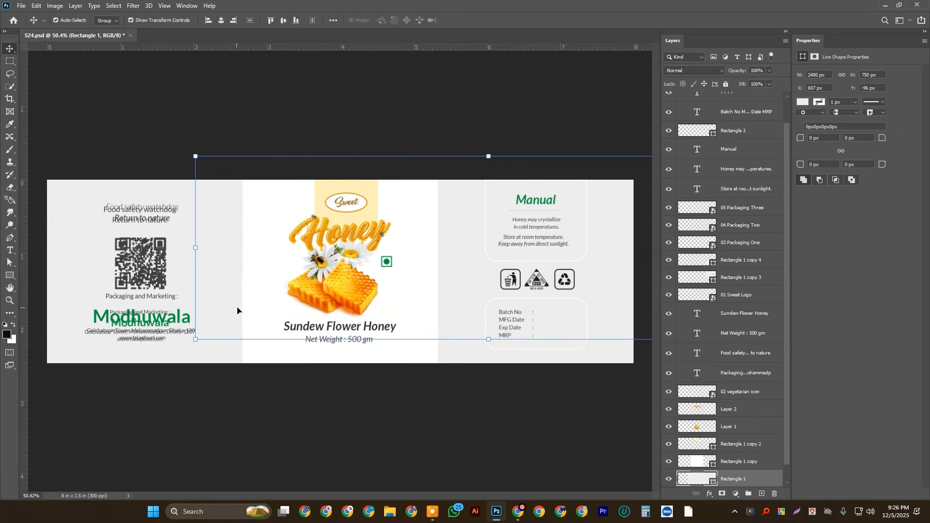
click(803, 102)
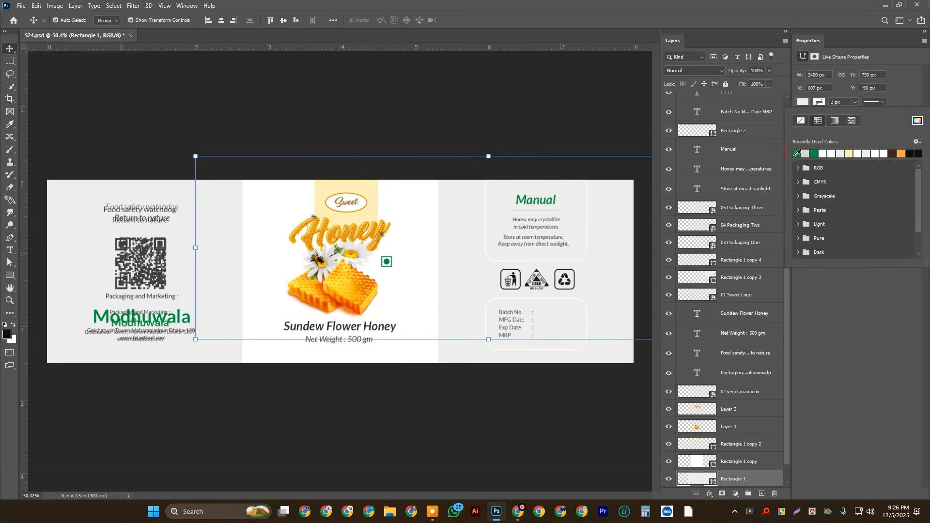
click(797, 154)
click(307, 104)
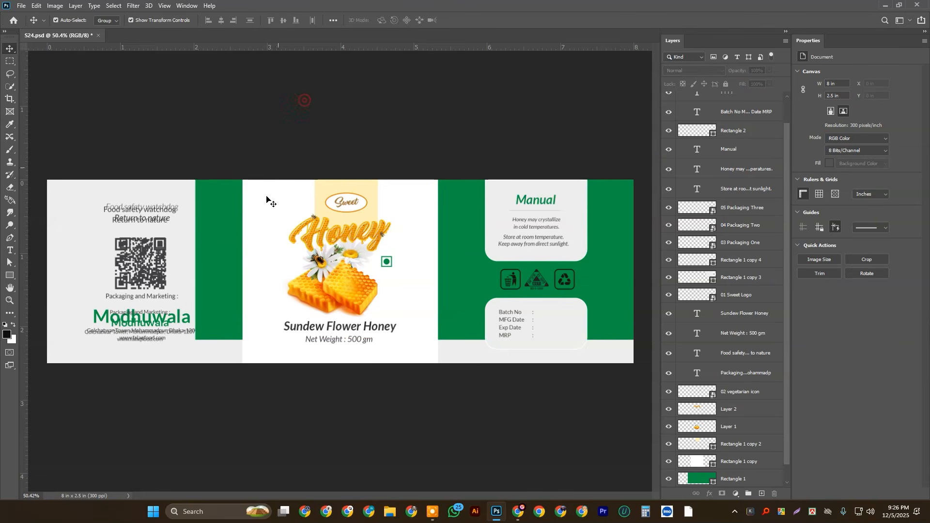
- Hide and re-show the green background rectangle to check the reference design underneath, undoing any accidental change
click(224, 238)
scroll(178, 235, up, 5)
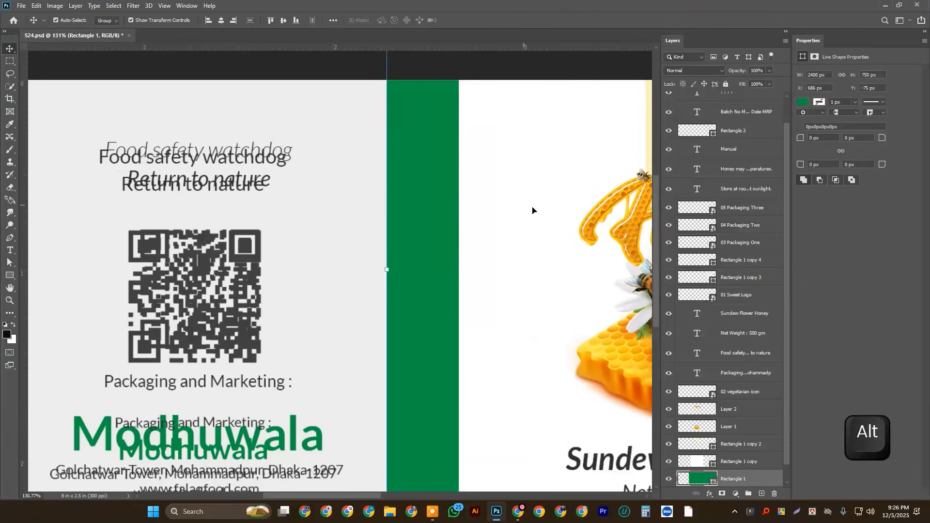
drag(409, 181, 359, 168)
scroll(523, 221, down, 1)
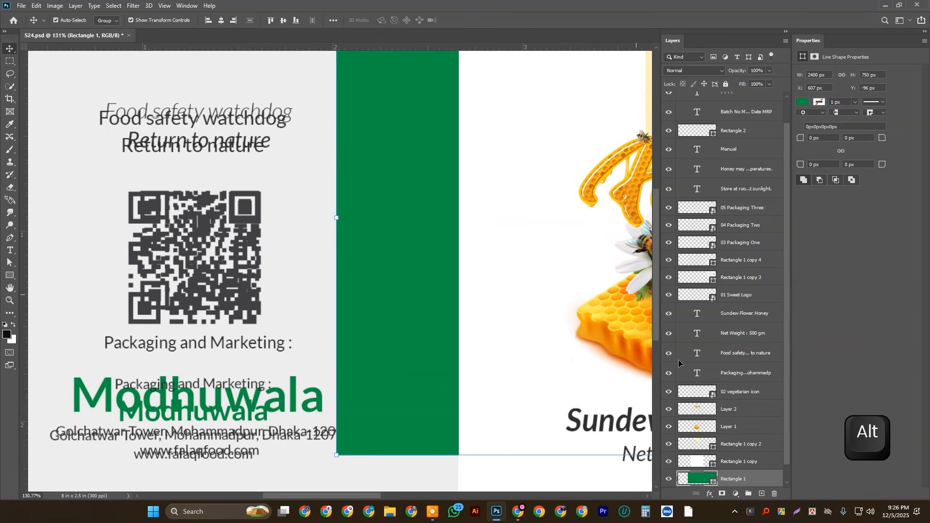
click(669, 479)
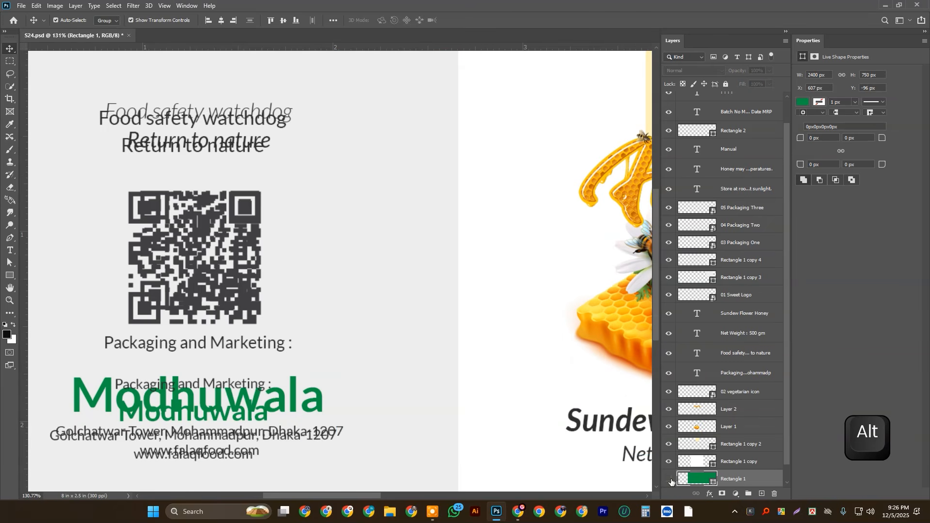
click(668, 479)
key(ctrl+z)
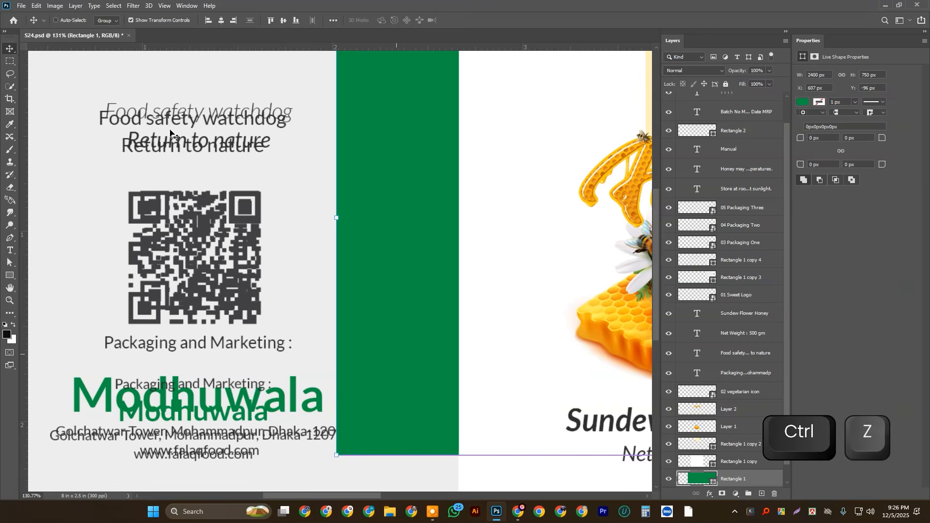
- Move the "Food safety watchdog / Return to nature" text just below the reference's version and set its style to Lato Light Italic
ctrl+click(164, 116)
scroll(166, 118, up, 5)
drag(173, 144, 263, 270)
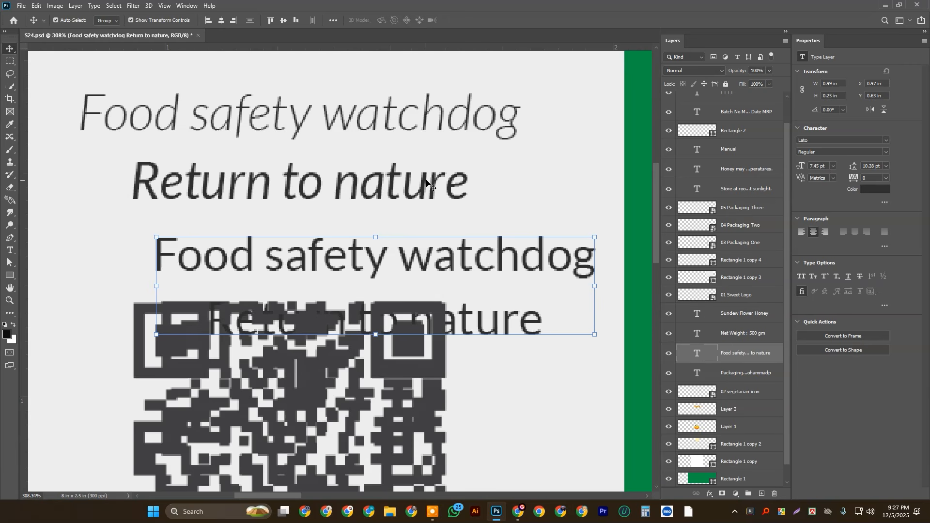
drag(511, 262, 475, 226)
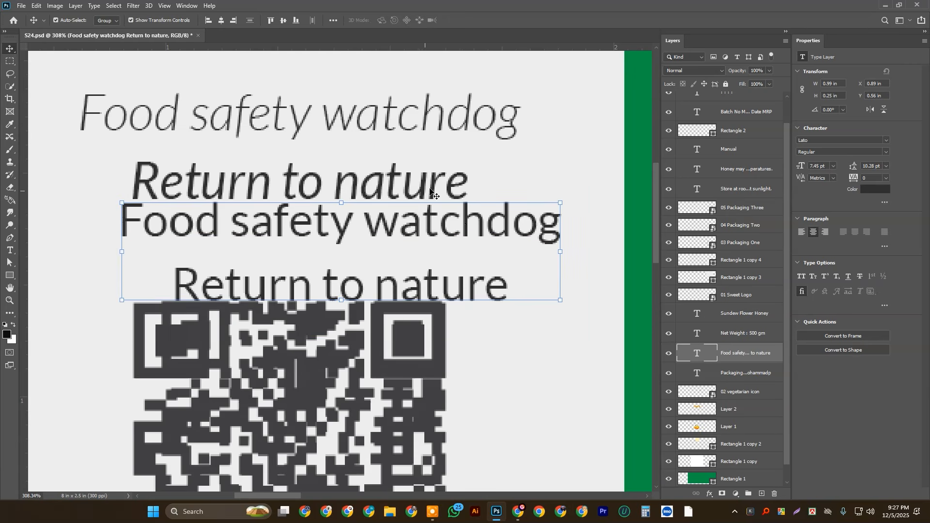
click(881, 151)
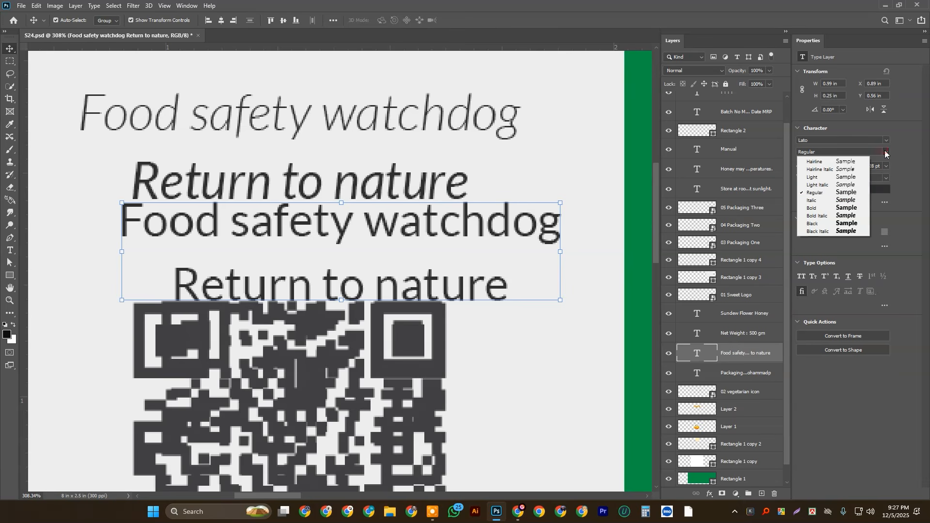
click(824, 186)
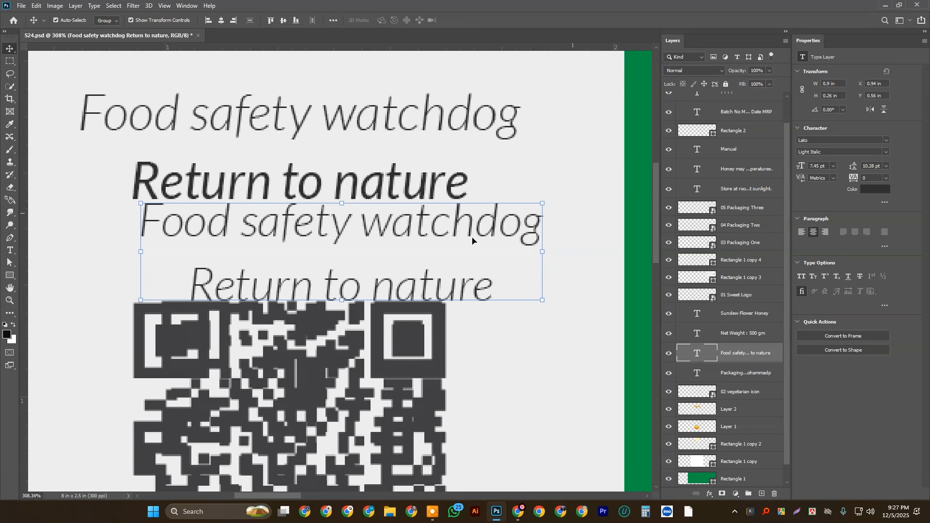
- Change the font style of the "Return to nature" line to Lato Italic
double_click(466, 286)
click(467, 281)
drag(489, 286, 148, 265)
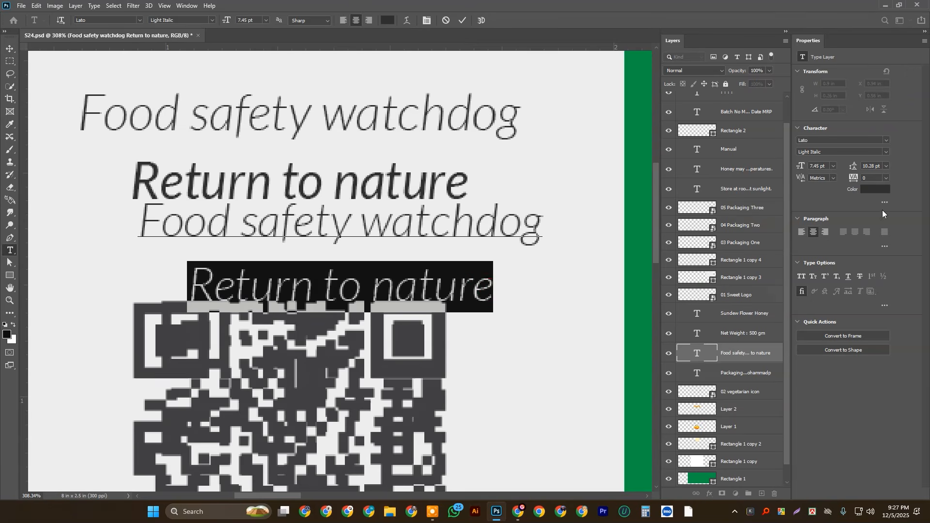
click(886, 152)
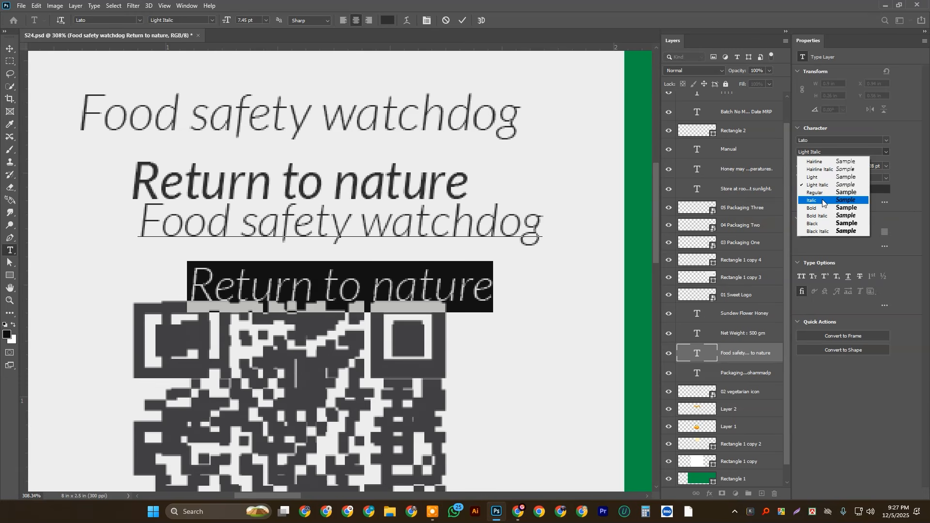
click(823, 201)
key(Escape)
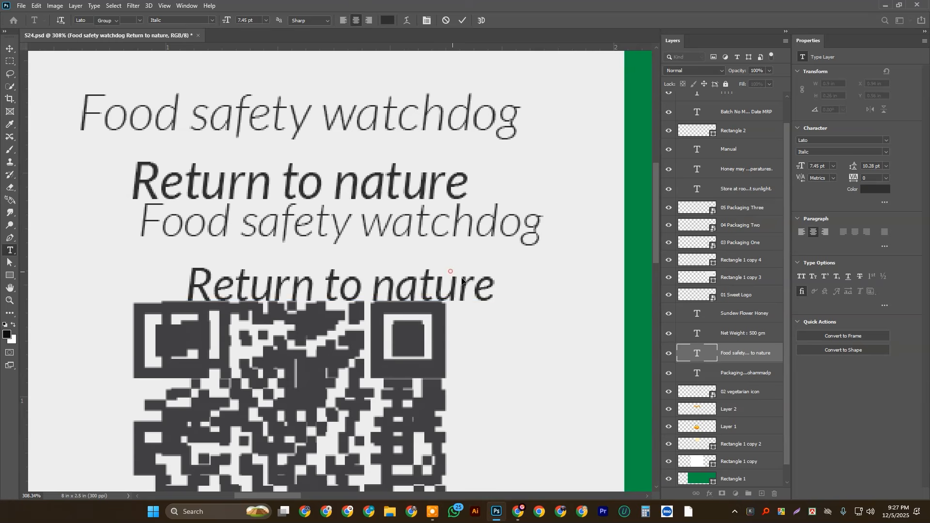
- Align the upper text block over the reference's version and scale it to about 108.6% to match its width
key(v)
drag(463, 289, 405, 179)
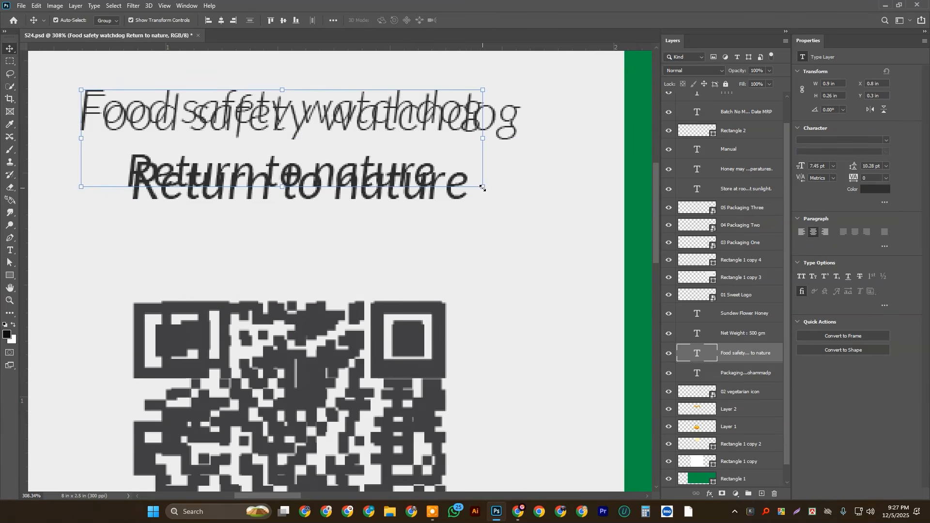
key(ctrl+t)
drag(500, 157, 525, 162)
key(Up)
key(Up)
key(Up)
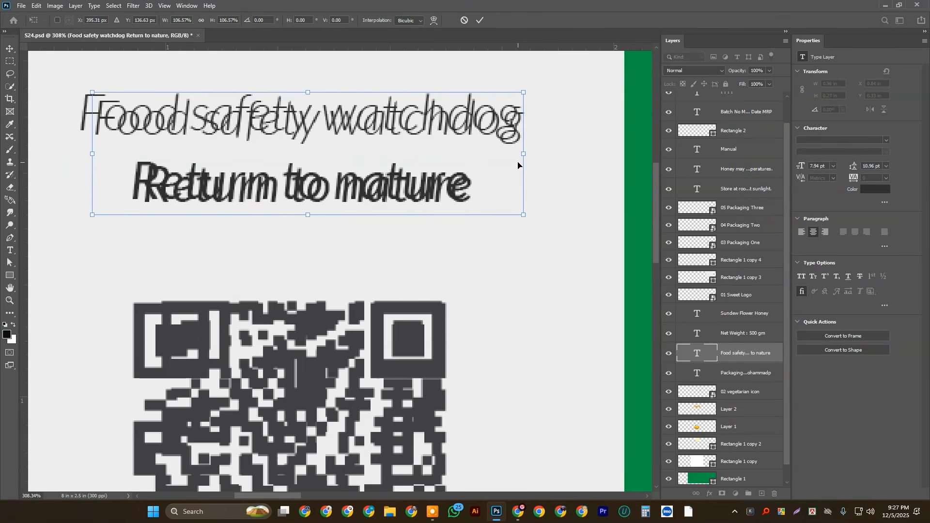
key(Left)
key(Left)
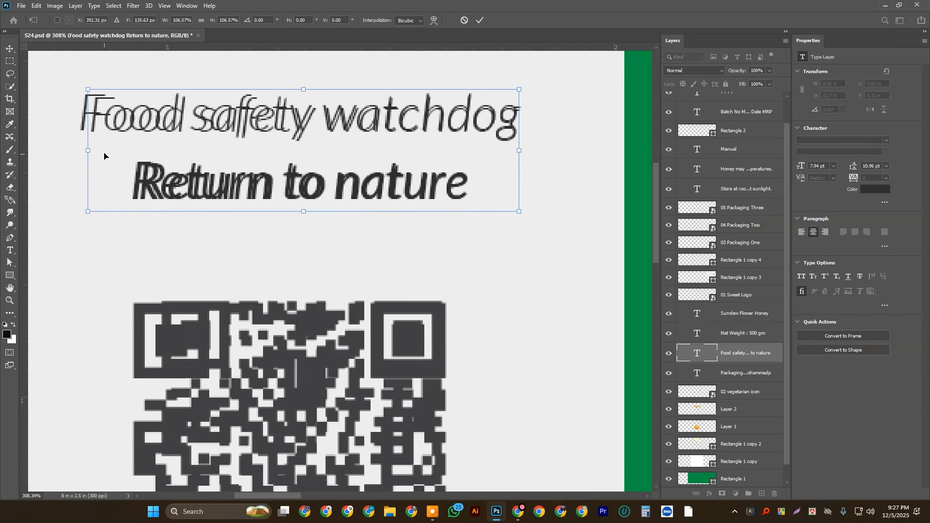
drag(89, 147, 79, 146)
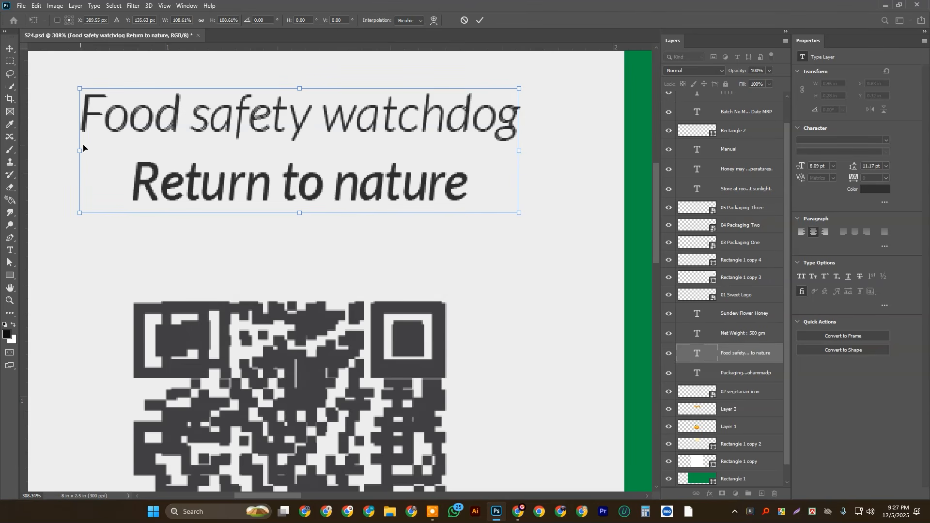
alt+scroll(321, 245, down, 2)
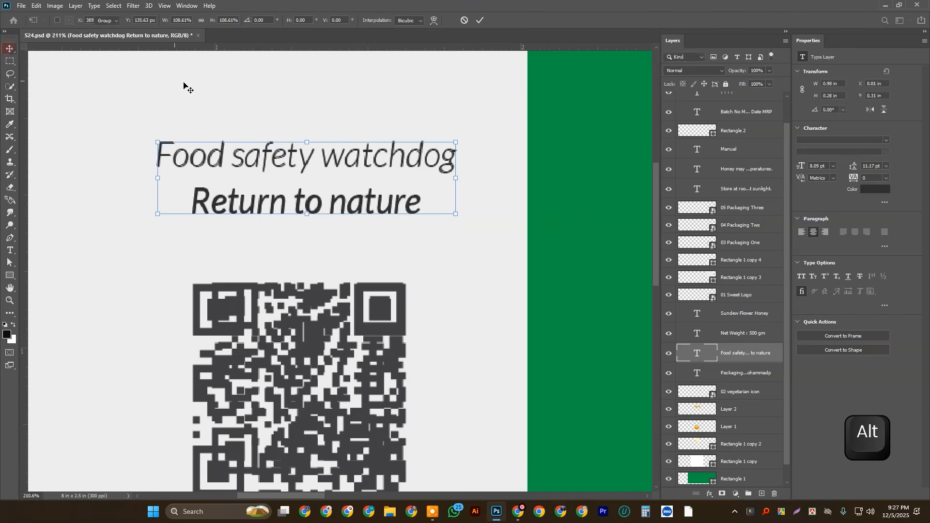
click(183, 83)
- Resize the QR code to about 0.623 in square and align it over the reference's QR code
alt+scroll(323, 237, down, 2)
click(306, 316)
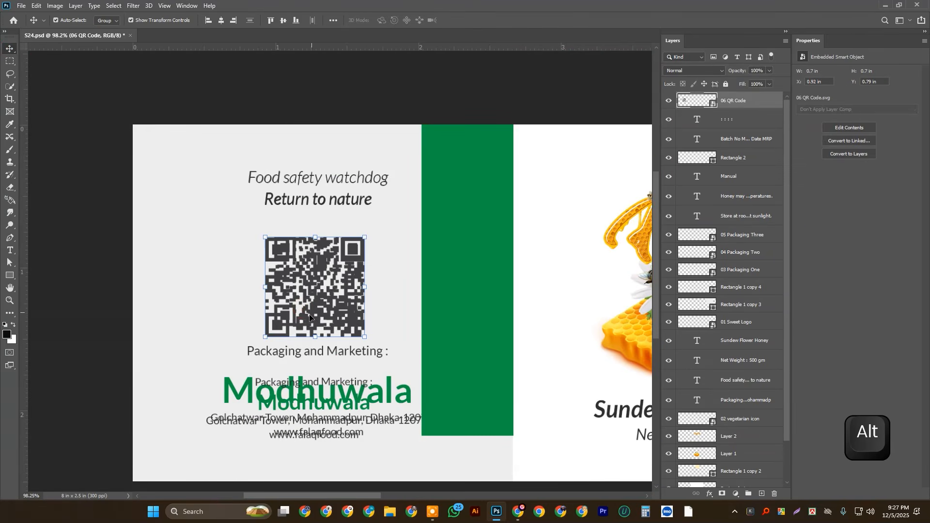
scroll(305, 315, up, 2)
drag(305, 316, 346, 330)
key(ctrl+t)
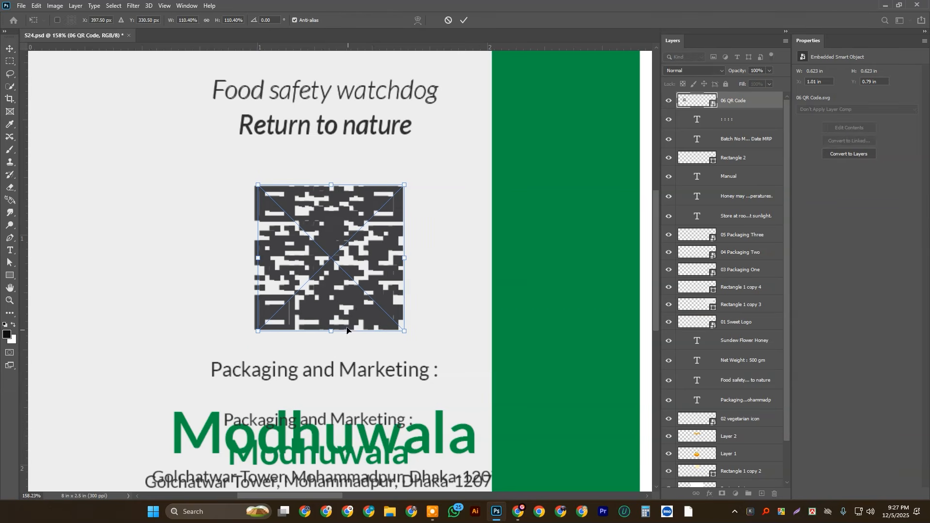
click(462, 20)
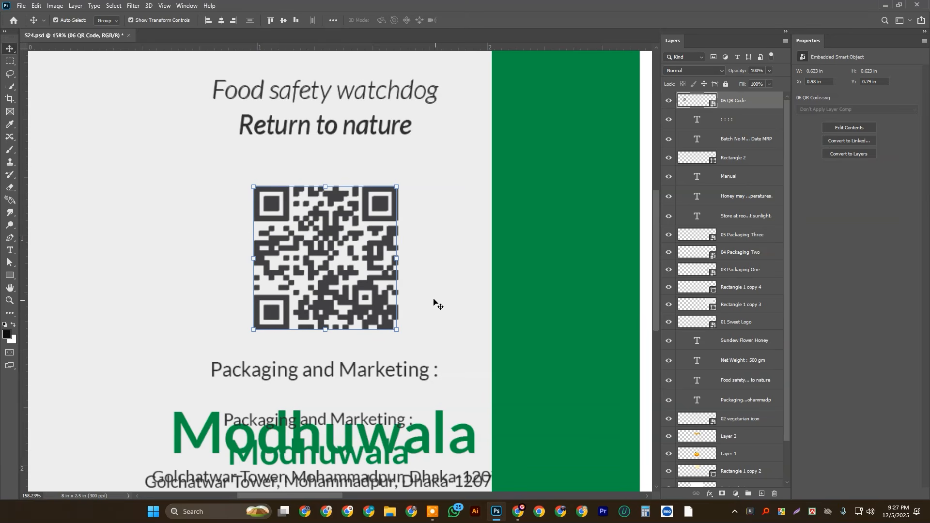
key(Right)
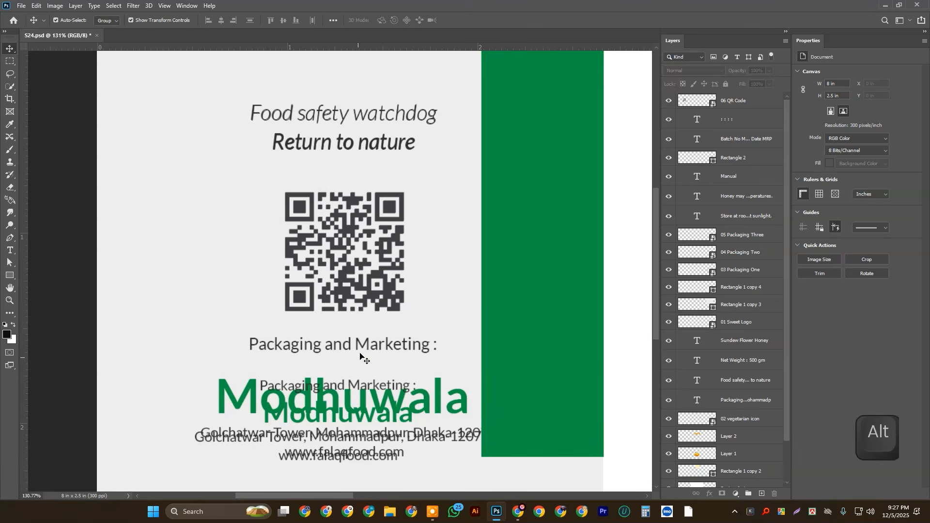
- Try to align the lower "Packaging and Marketing" text block with the reference's address lines
scroll(368, 351, down, 4)
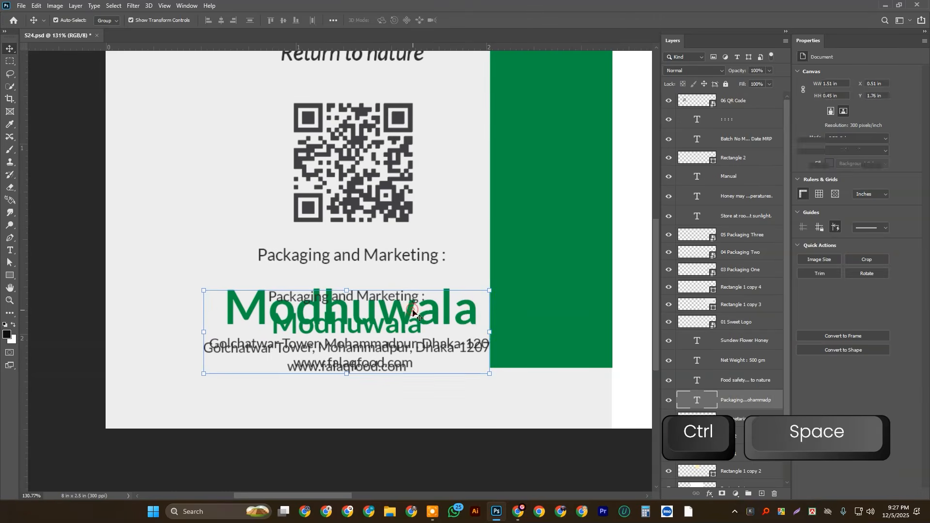
drag(401, 295, 225, 202)
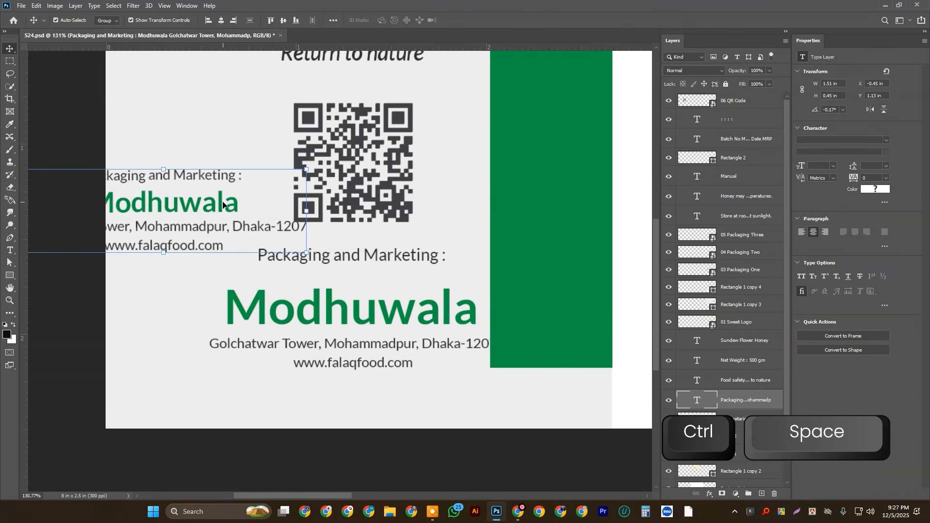
key(ctrl+z)
mouse_move(376, 329)
mouse_down()
mouse_move(477, 208)
mouse_move(477, 365)
mouse_move(353, 302)
mouse_move(376, 331)
mouse_up()
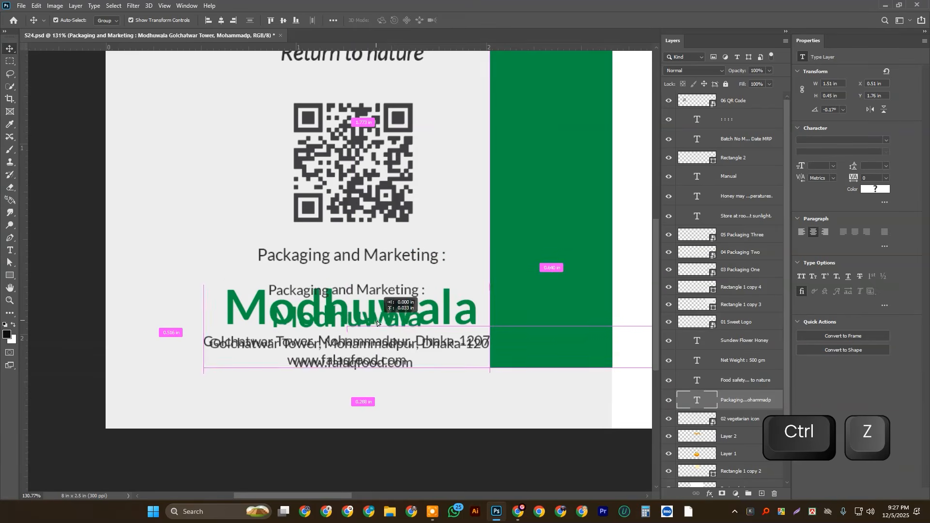
key(ctrl+z)
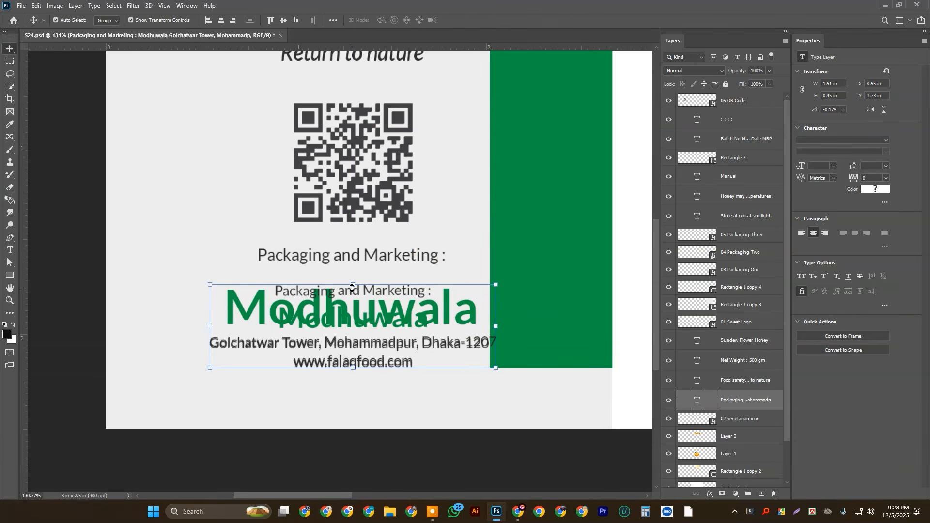
- Move the lower text block up over the QR code and the green rectangle to about X 698 px to uncover the reference's brand and address text
drag(357, 308, 329, 204)
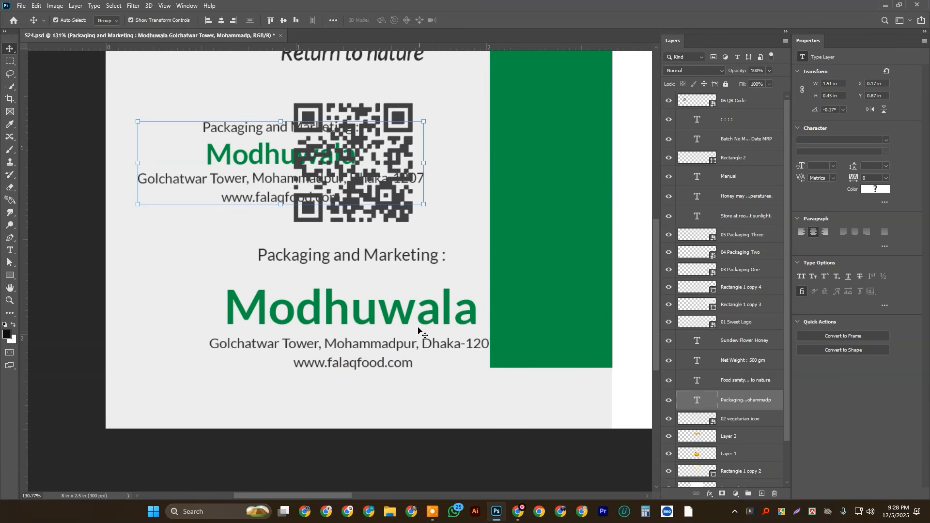
drag(515, 310, 571, 307)
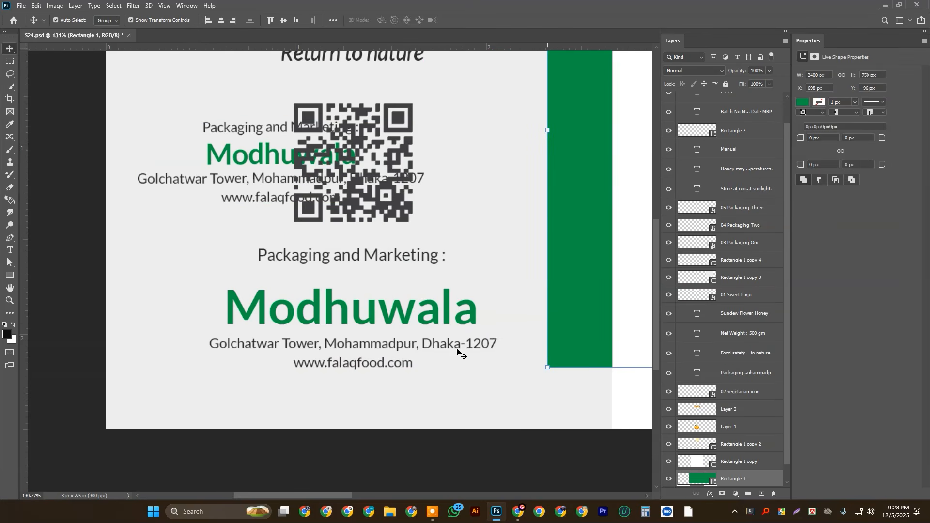
- Cut the "Packaging and Marketing :" line out of the lower text block and paste it as a separate text layer
drag(230, 155, 193, 189)
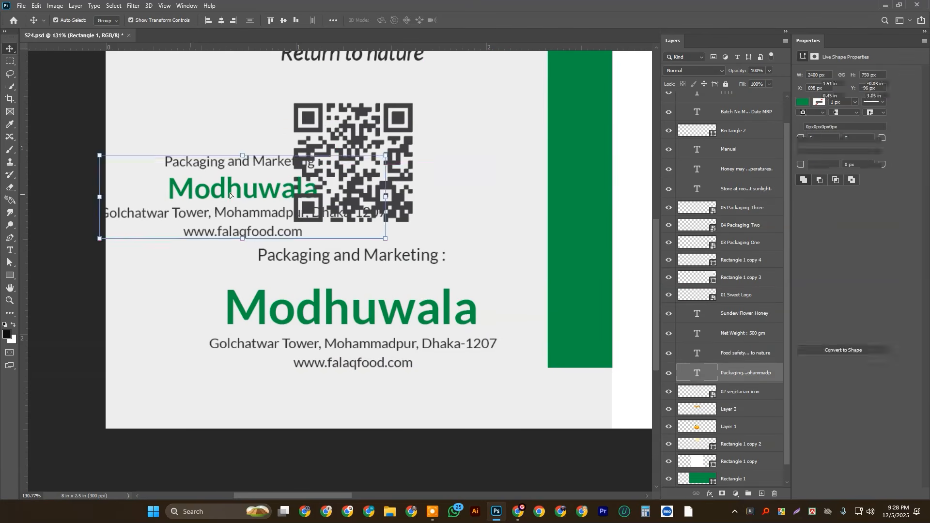
double_click(205, 165)
drag(164, 159, 397, 136)
key(BackSpace)
key(ctrl+x)
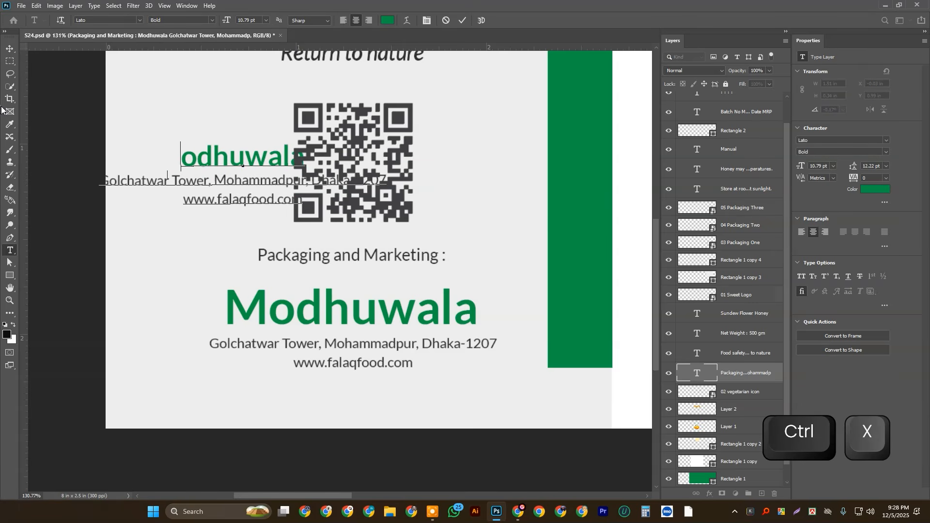
key(ctrl+z)
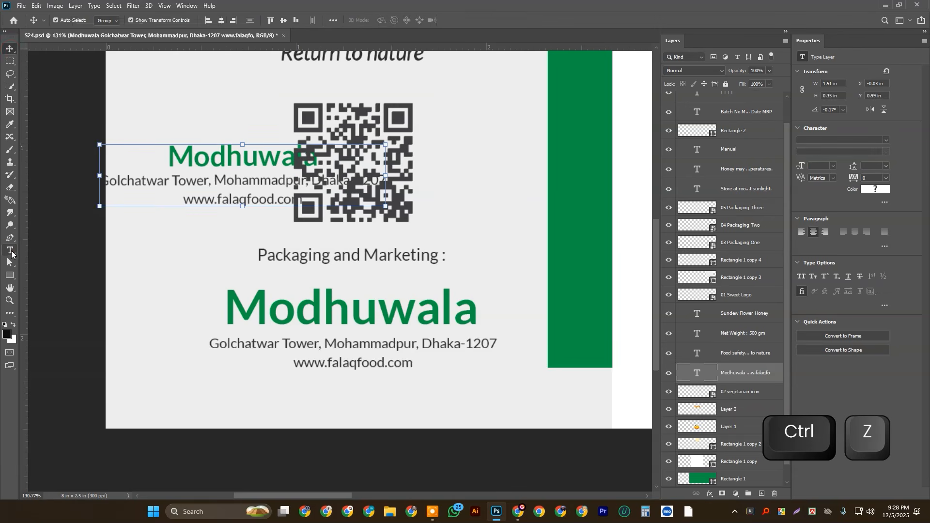
click(179, 283)
click(188, 290)
key(ctrl+v)
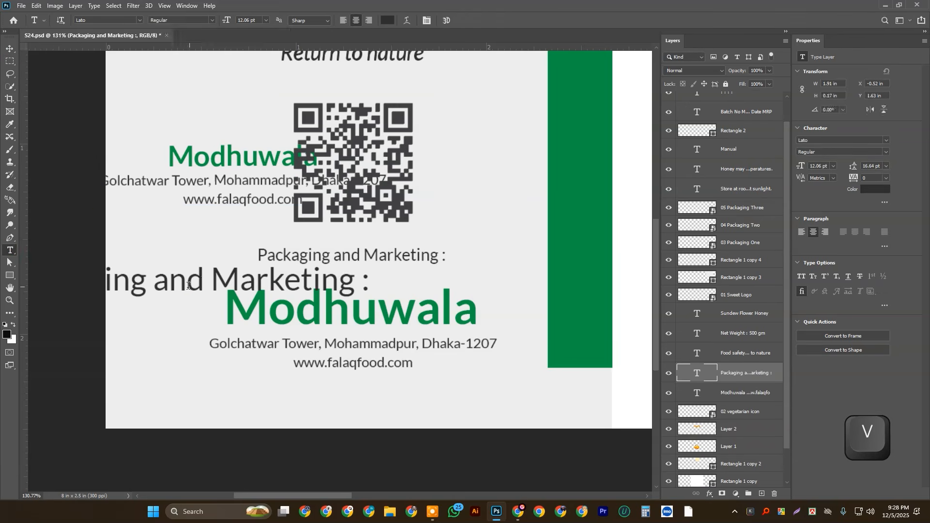
- Scale the separated "Packaging and Marketing :" line to about 51.3% and place it just above the reference's matching line
click(9, 48)
drag(149, 288, 372, 242)
drag(593, 235, 432, 239)
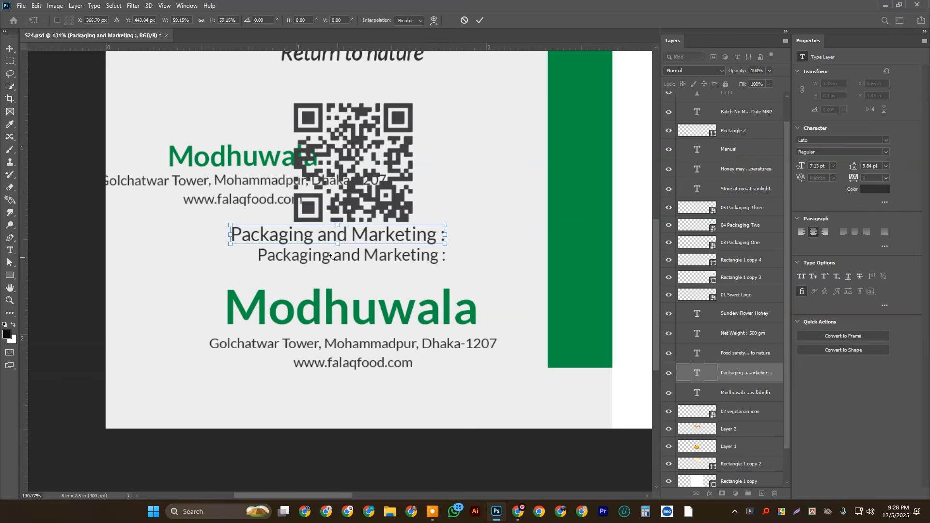
scroll(312, 244, up, 3)
key(alt)
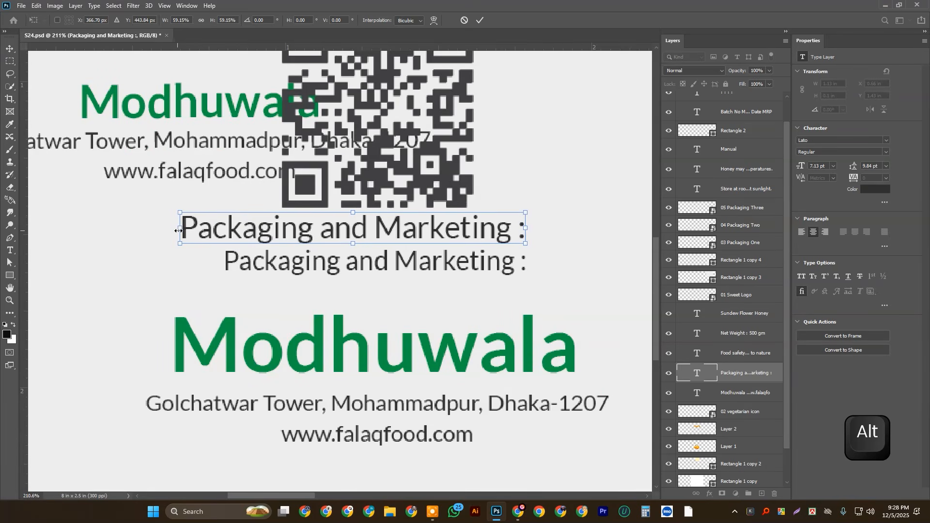
drag(178, 230, 226, 228)
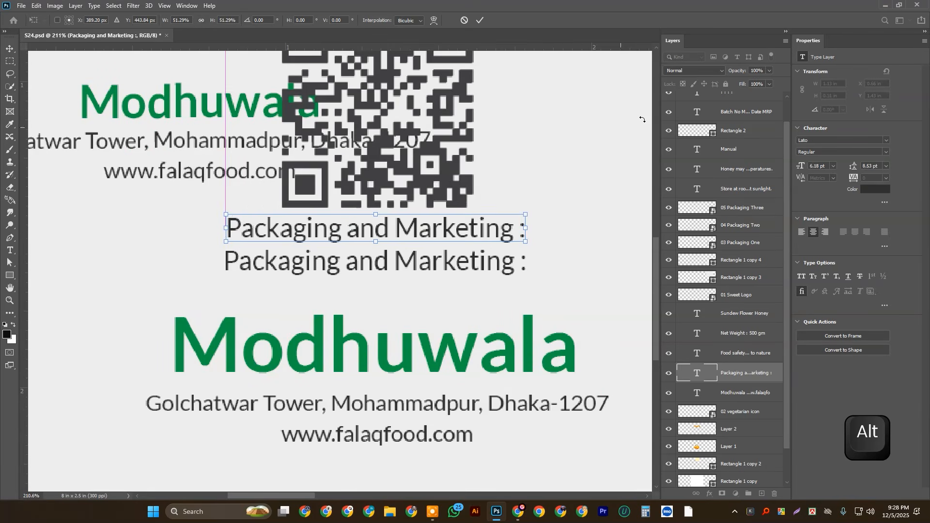
key(Down)
key(Down)
key(Down)
key(Down)
key(Down)
key(Down)
key(Down)
key(Down)
key(Down)
key(Down)
key(Down)
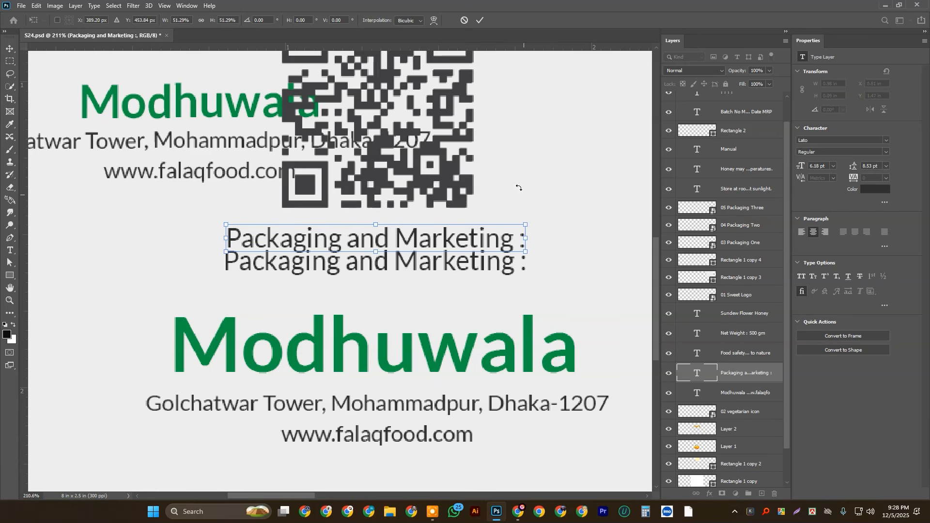
click(479, 20)
- Cut the brand name "Modhuwala" out of the remaining text block and paste it as its own text layer
scroll(307, 266, down, 3)
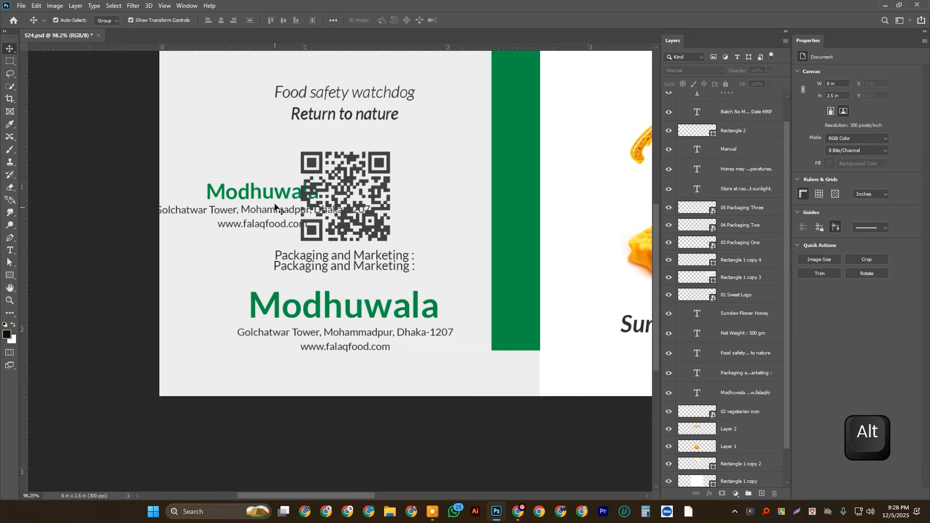
double_click(269, 200)
drag(207, 192, 417, 177)
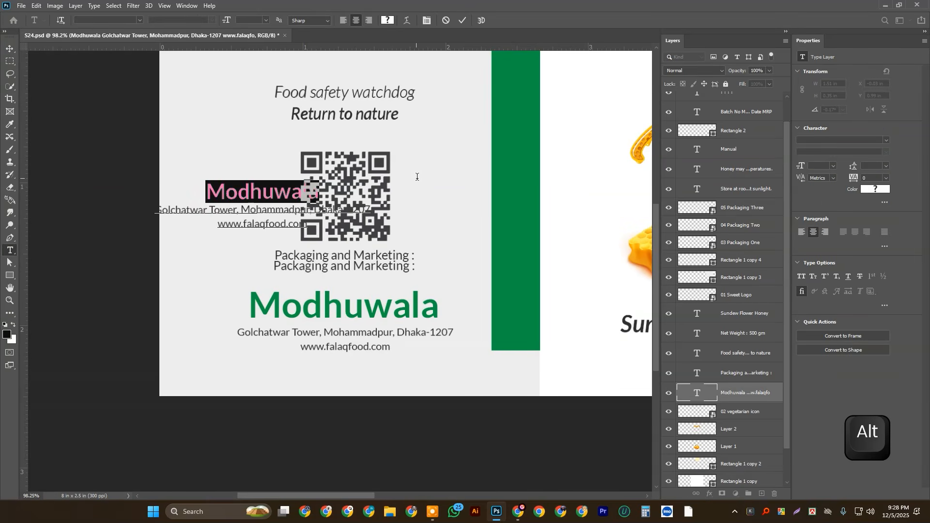
key(ctrl+x)
key(ctrl+Return)
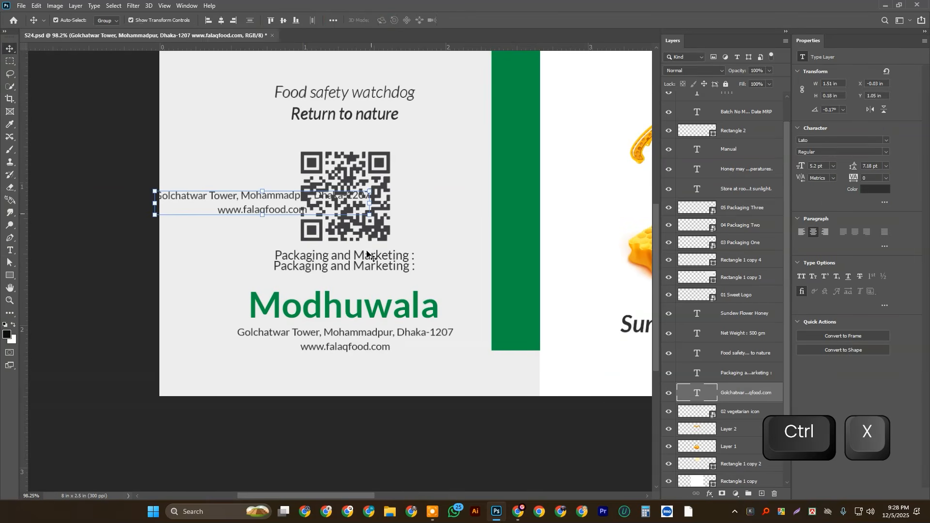
key(ctrl+v)
click(10, 251)
click(176, 282)
key(ctrl+v)
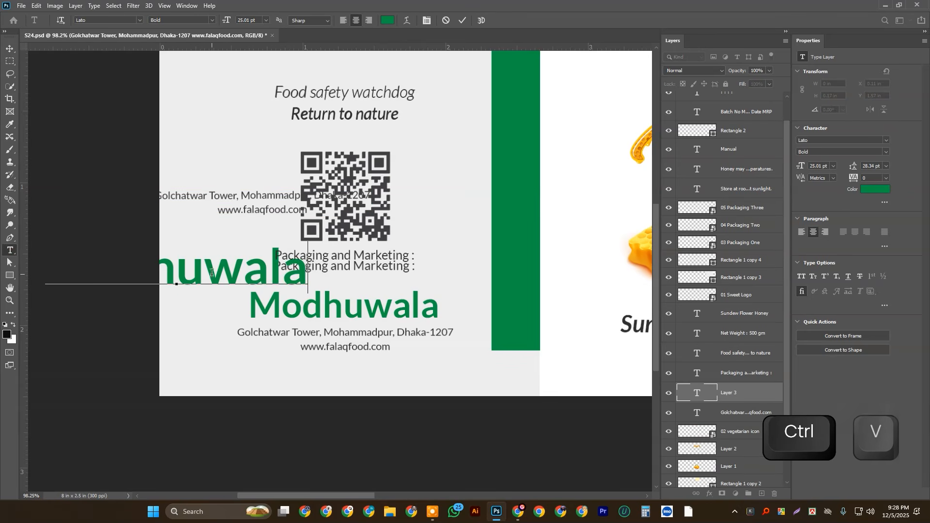
- Move the separate "Modhuwala" text near the reference's brand name and scale it to about 70.8%
click(10, 49)
drag(210, 276, 414, 295)
scroll(443, 322, up, 3)
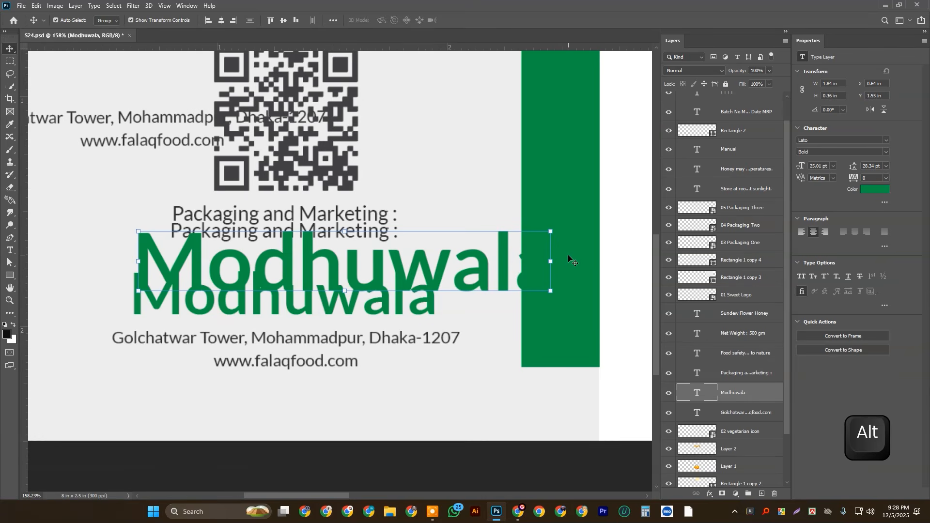
drag(550, 261, 423, 258)
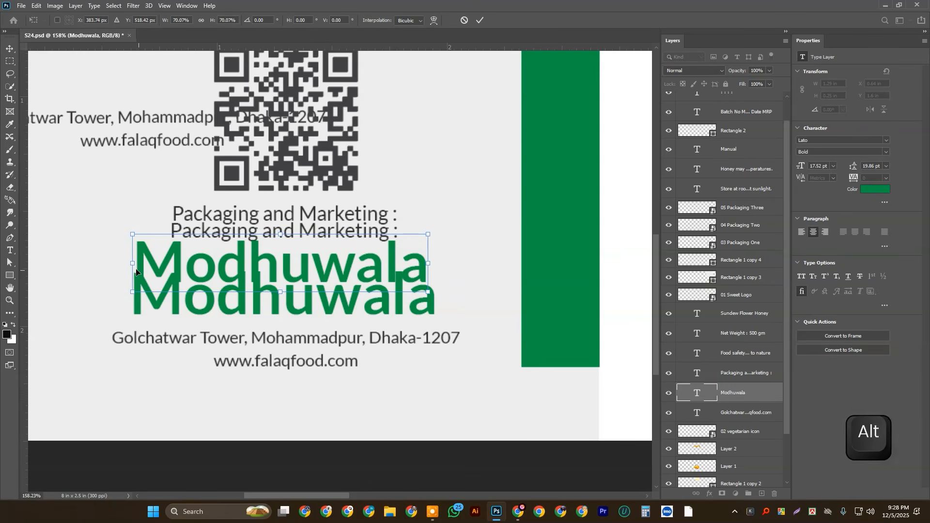
drag(127, 265, 124, 265)
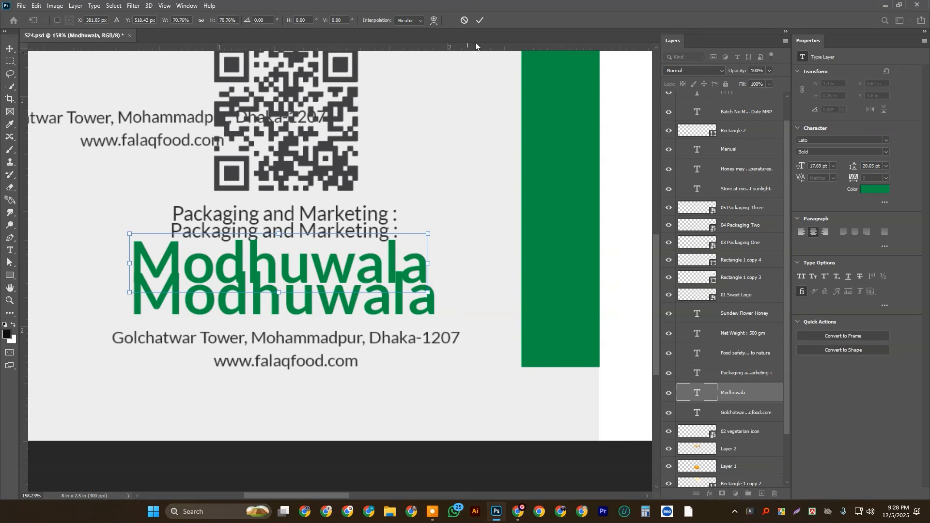
click(481, 24)
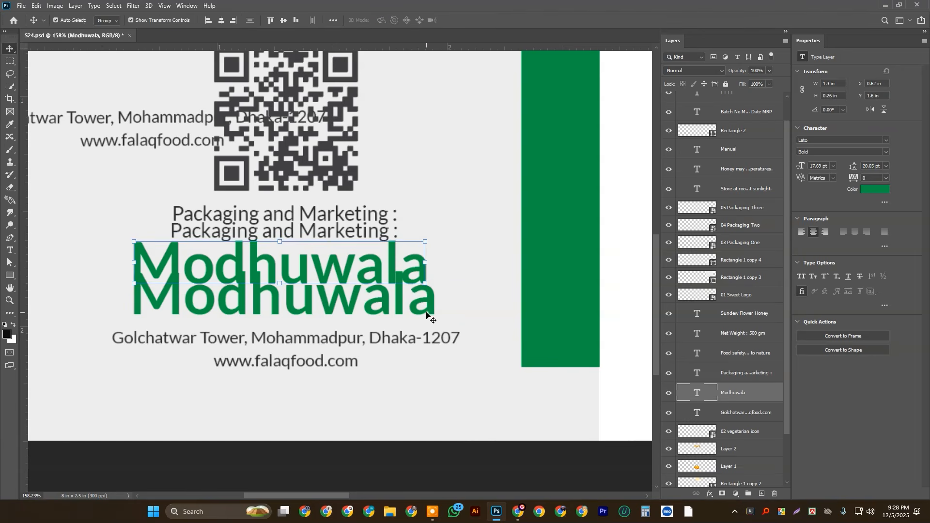
- Move the "Modhuwala" text down onto the reference's brand name, keeping it unrotated
drag(426, 315, 429, 318)
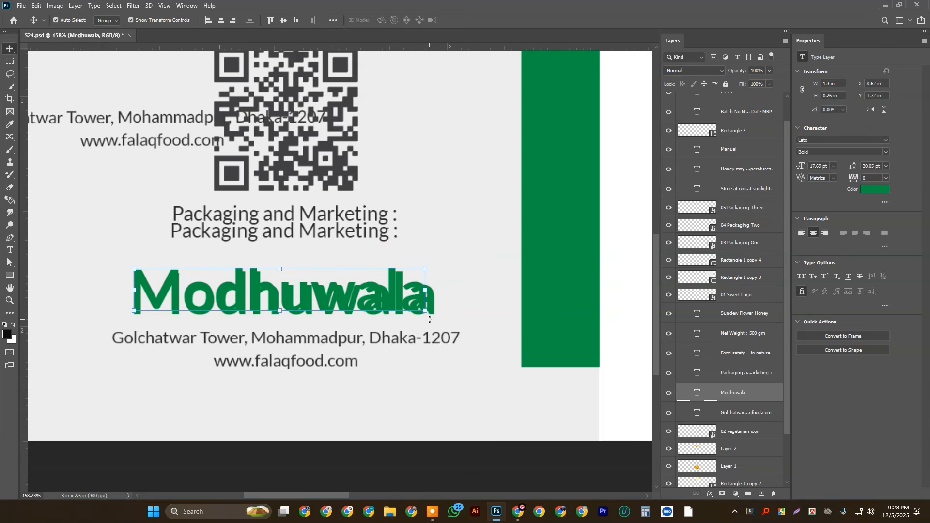
drag(426, 276, 430, 268)
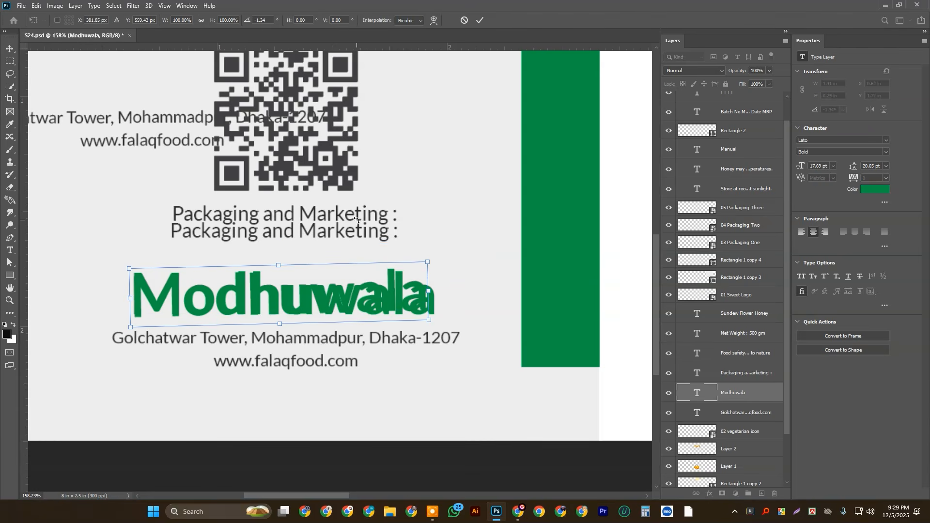
key(ctrl+z)
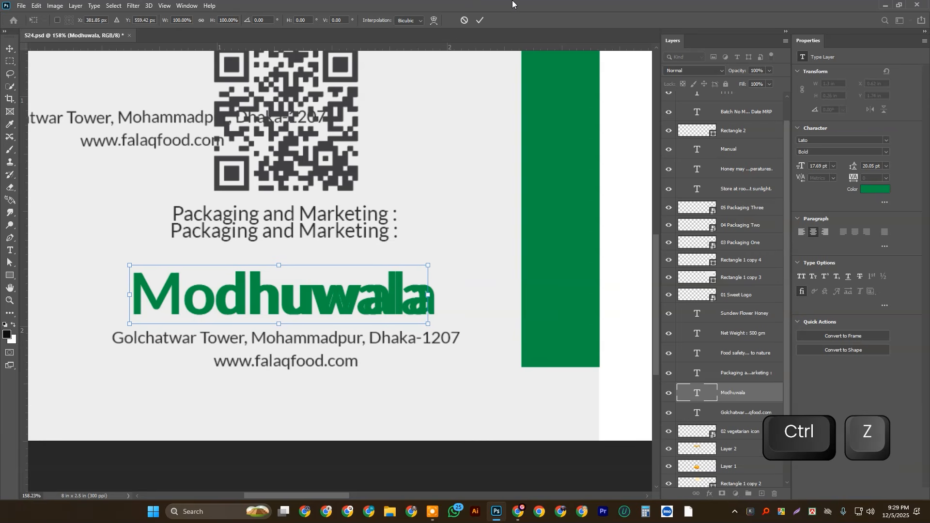
click(478, 21)
- Move the "Packaging and Marketing :" line down onto the reference's line, to about Y 1.54 in
click(339, 218)
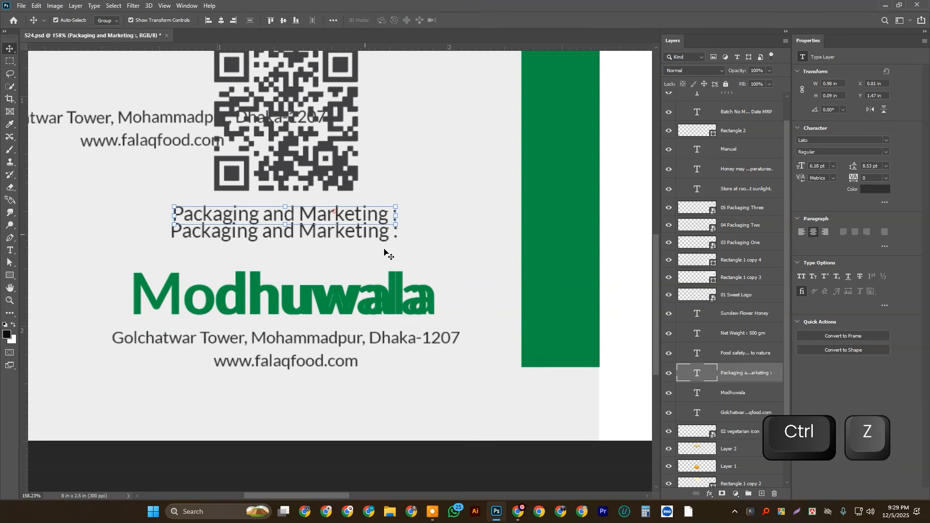
key(Down)
key(Down)
key(Down)
key(Down)
key(Down)
key(Down)
key(Down)
key(Down)
key(Down)
key(Down)
key(Down)
key(Down)
key(Down)
key(Down)
key(Down)
key(Down)
key(Down)
key(Down)
key(Down)
key(Down)
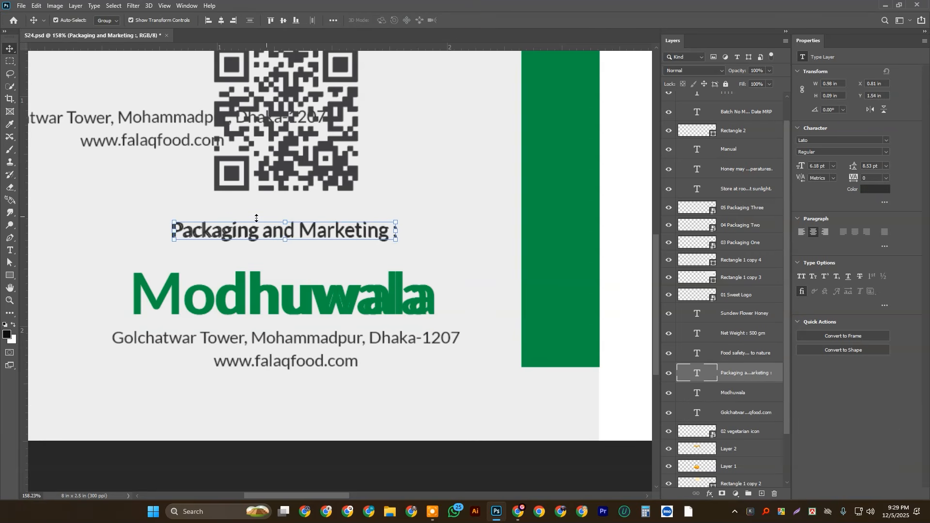
- Move the address and website text block onto the reference's address lines, at about X 0.55 in and Y 2.01 in
click(185, 125)
drag(185, 125, 313, 347)
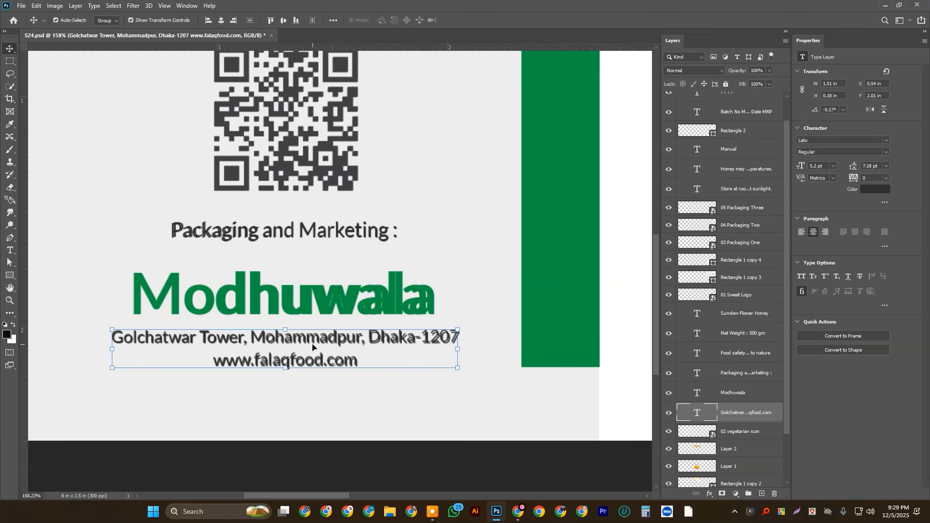
key(Right)
key(Right)
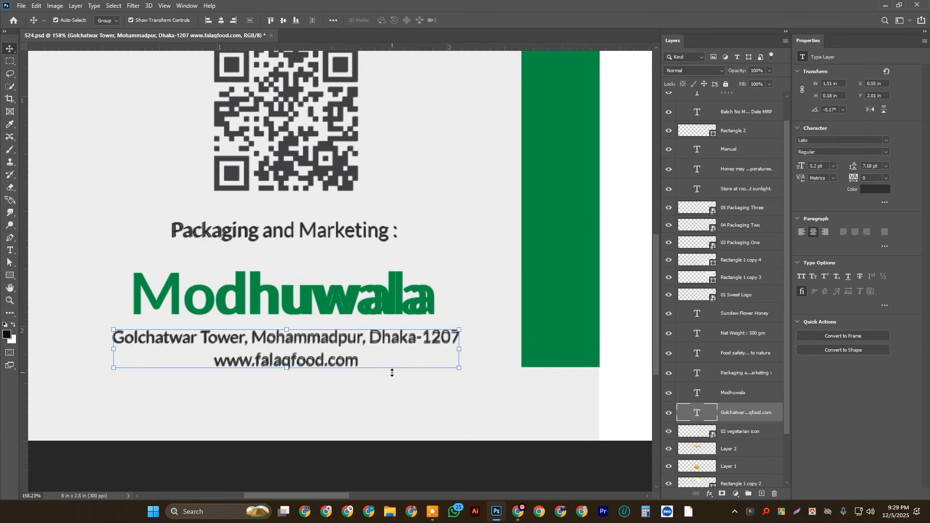
- Align the green background rectangle to the canvas's top and left edges so it covers the whole label
click(452, 276)
scroll(452, 276, down, 5)
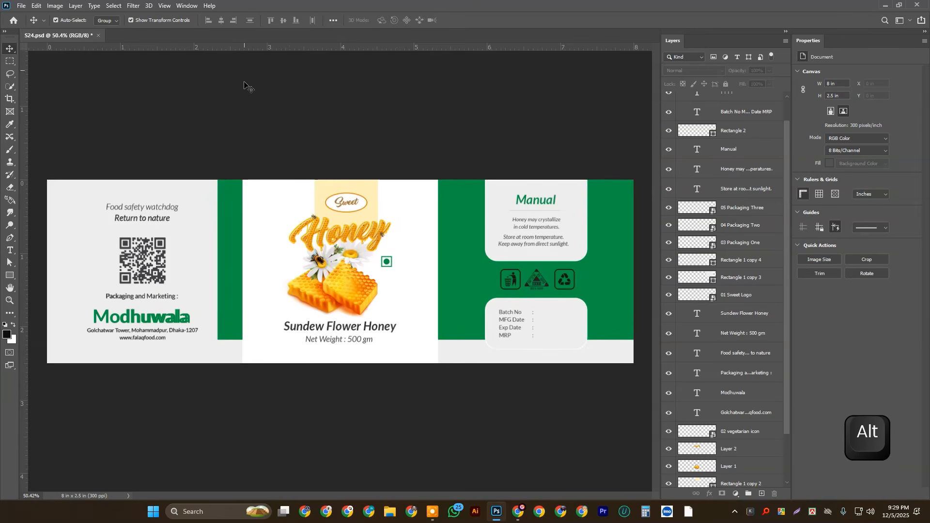
click(240, 194)
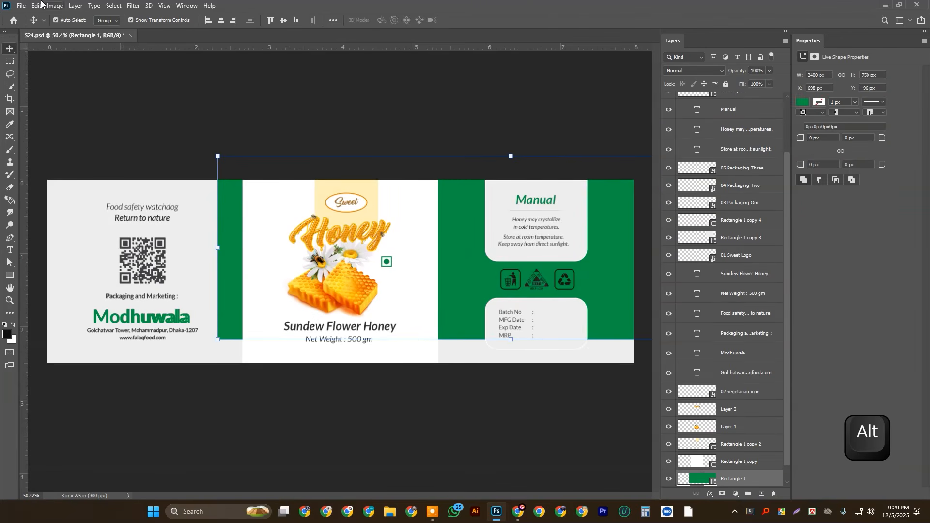
click(270, 21)
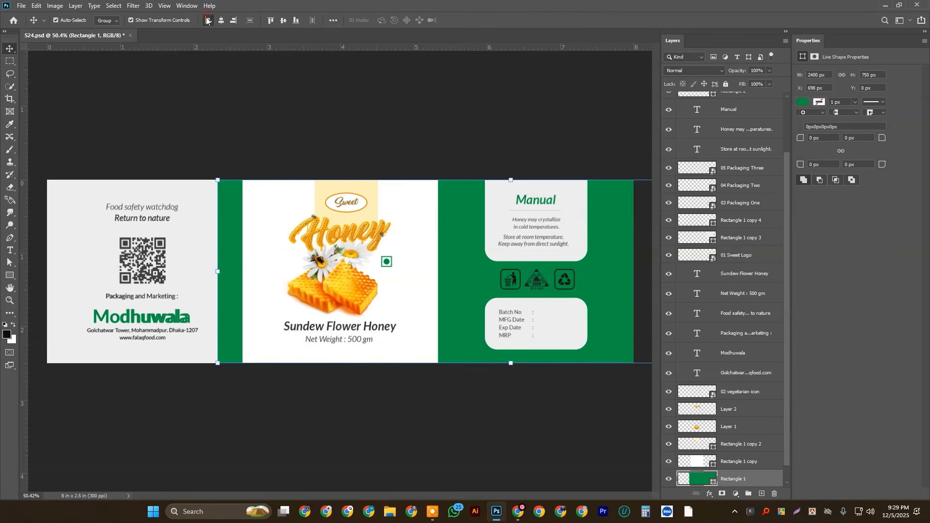
click(207, 21)
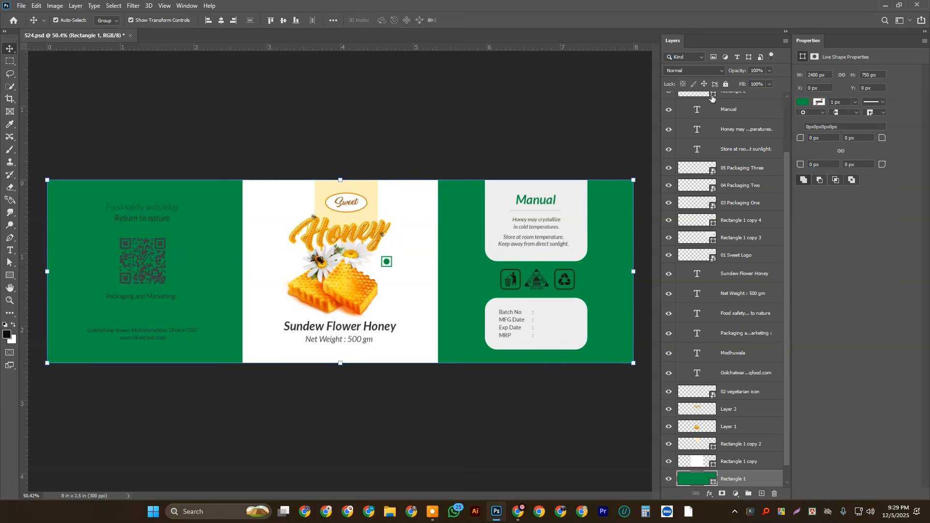
- Change the background rectangle's fill to light grey #ededed by sampling the Manual panel's colour
double_click(713, 483)
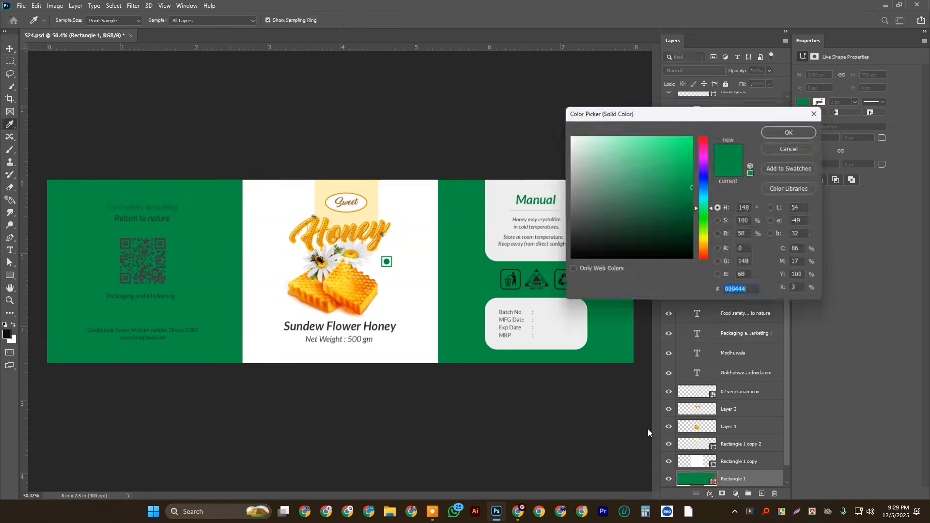
click(506, 203)
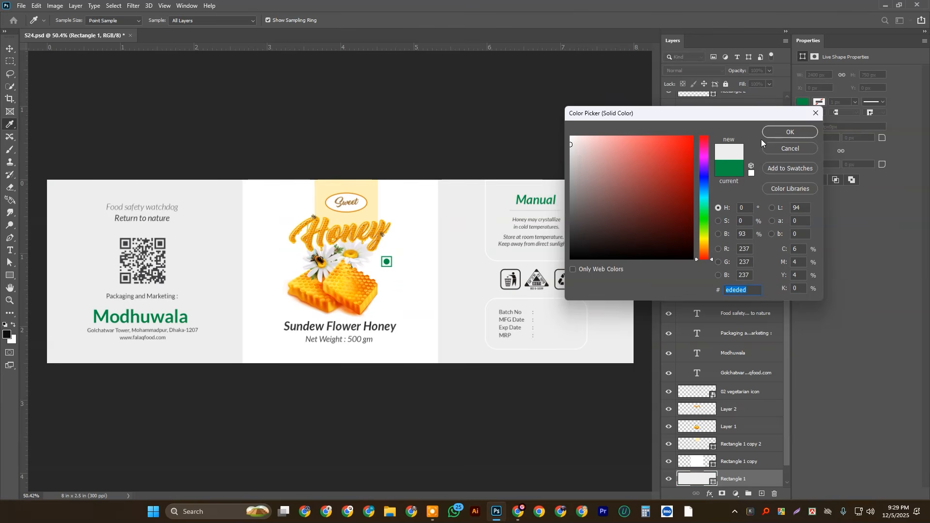
click(777, 135)
- Hide the interface panels to view the whole label and save the document
scroll(491, 127, down, 2)
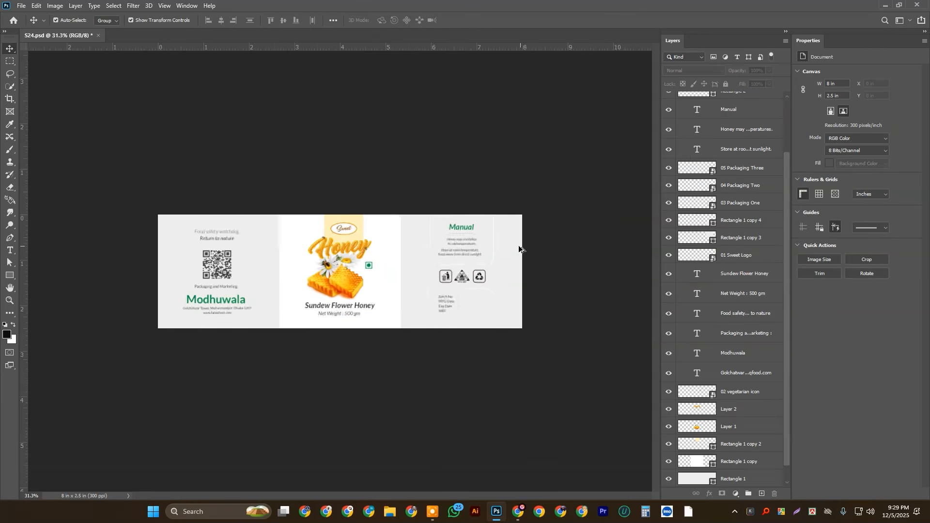
scroll(387, 141, up, 2)
scroll(390, 144, down, 1)
key(Tab)
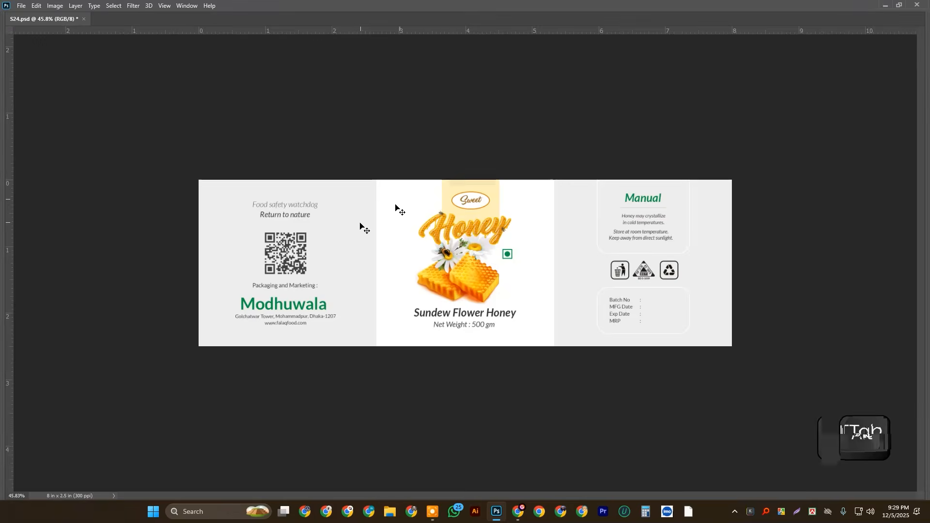
scroll(463, 132, up, 2)
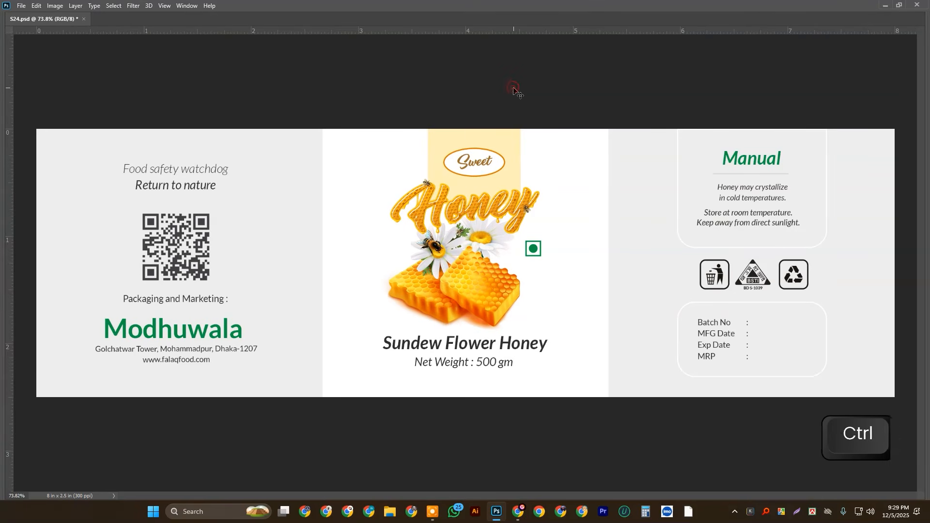
key(ctrl+s)
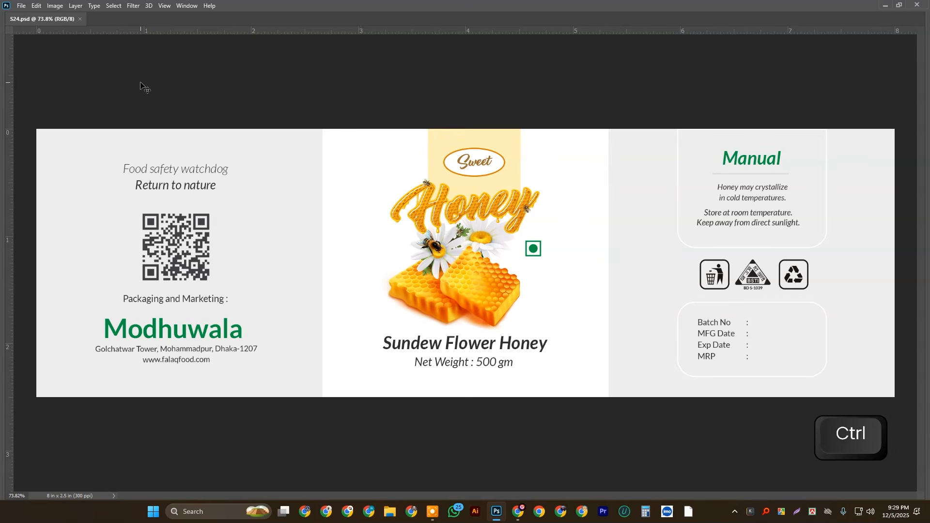
key(ctrl+s)
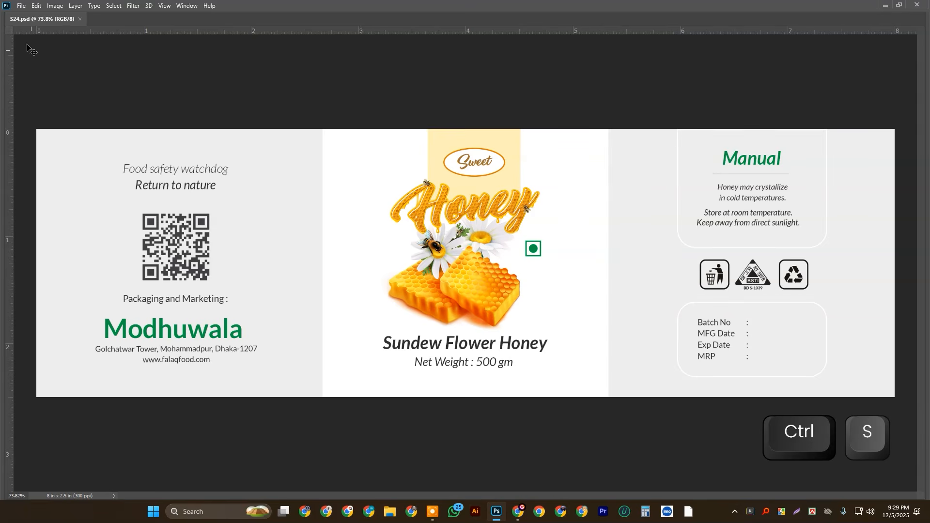
key(ctrl+s)
key(Tab)
key(Tab)
key(Tab)
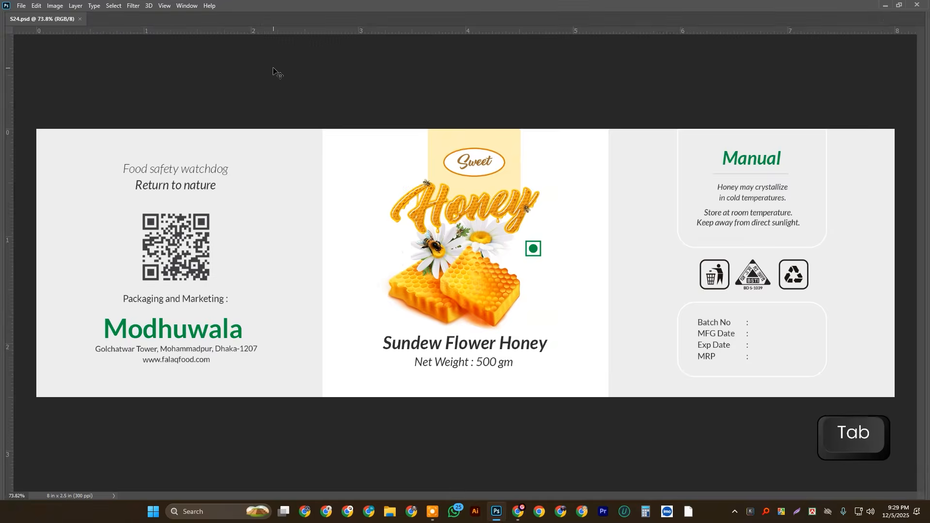
- Show the interface panels again and export the label with Save for Web as a quality-100 JPEG named S24 in Downloads
key(Tab)
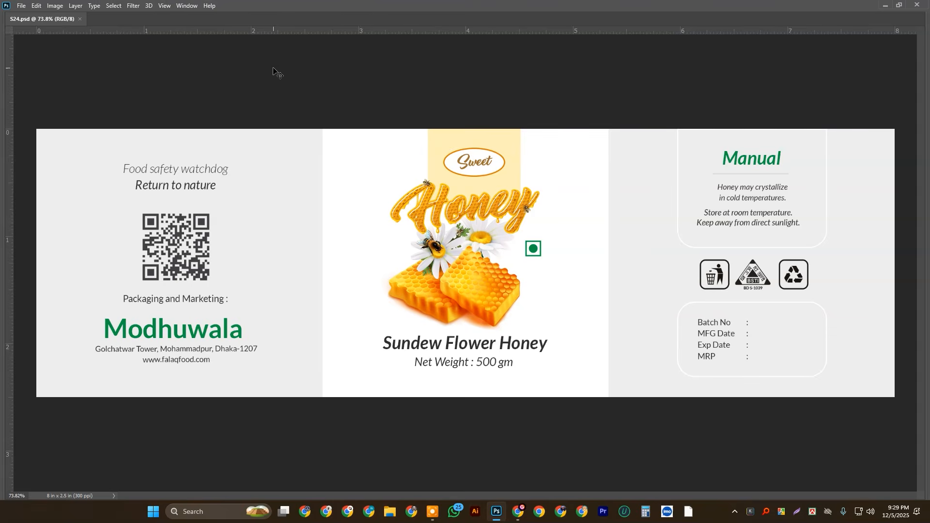
key(Tab)
key(Tab)
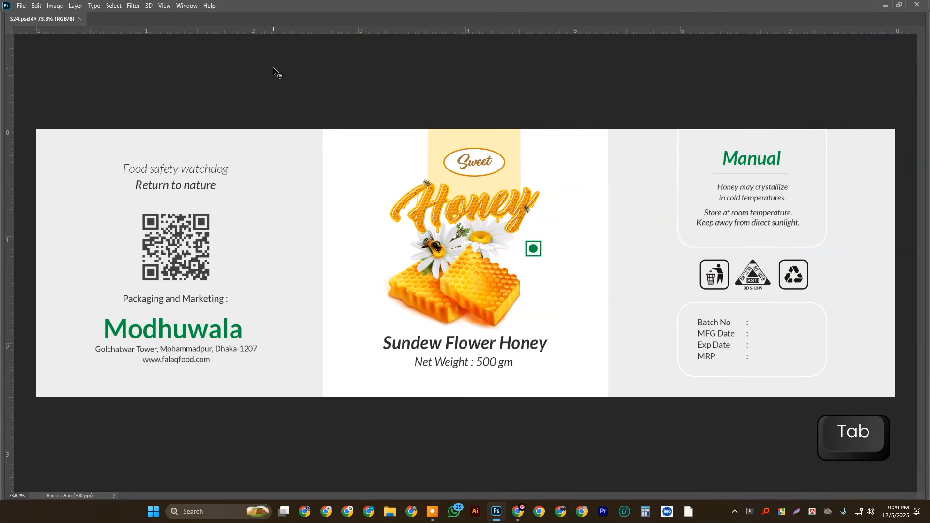
key(Tab)
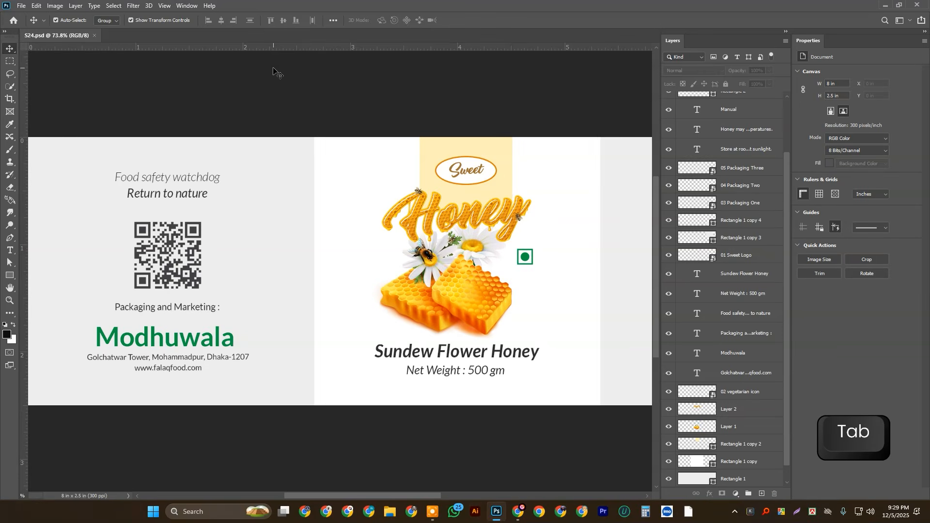
click(21, 6)
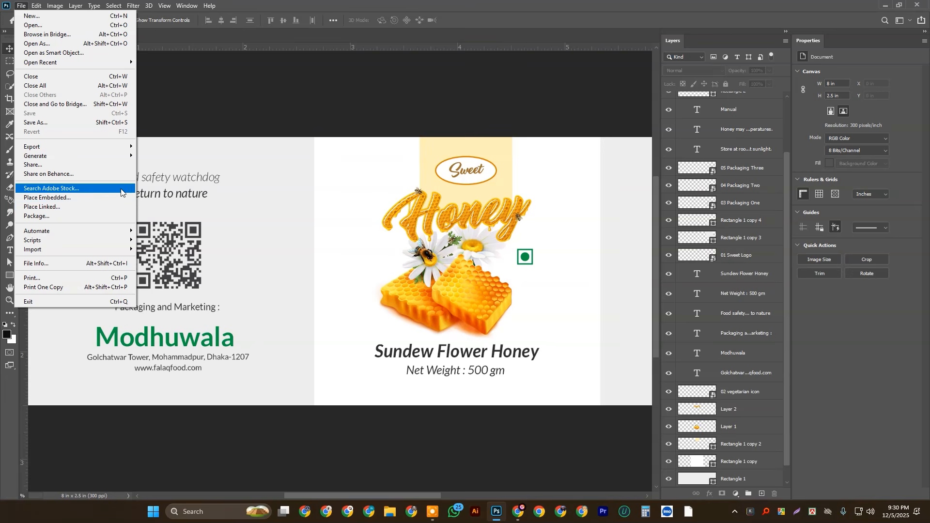
mouse_move(122, 147)
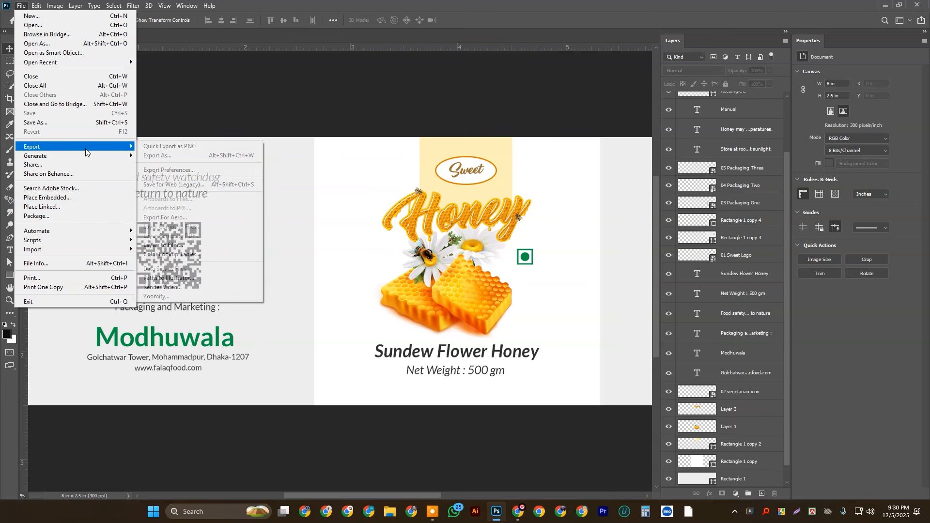
click(187, 185)
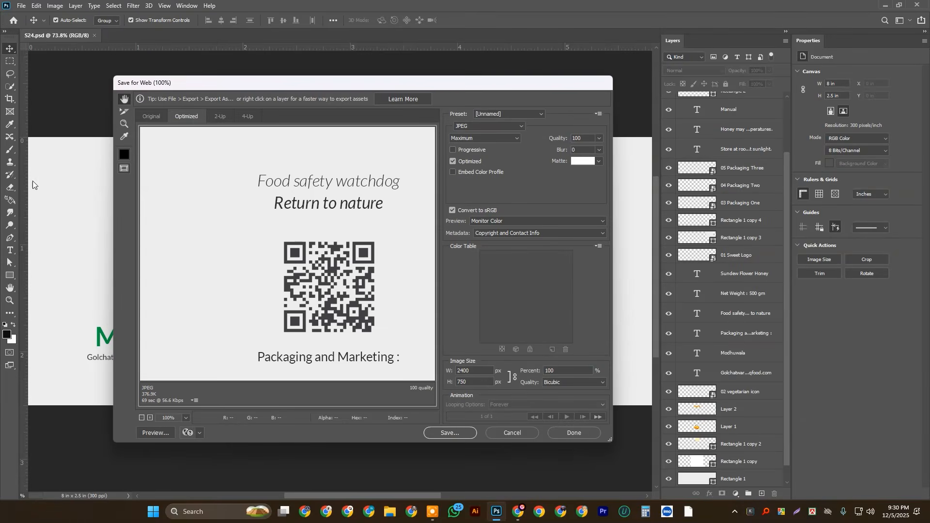
click(473, 432)
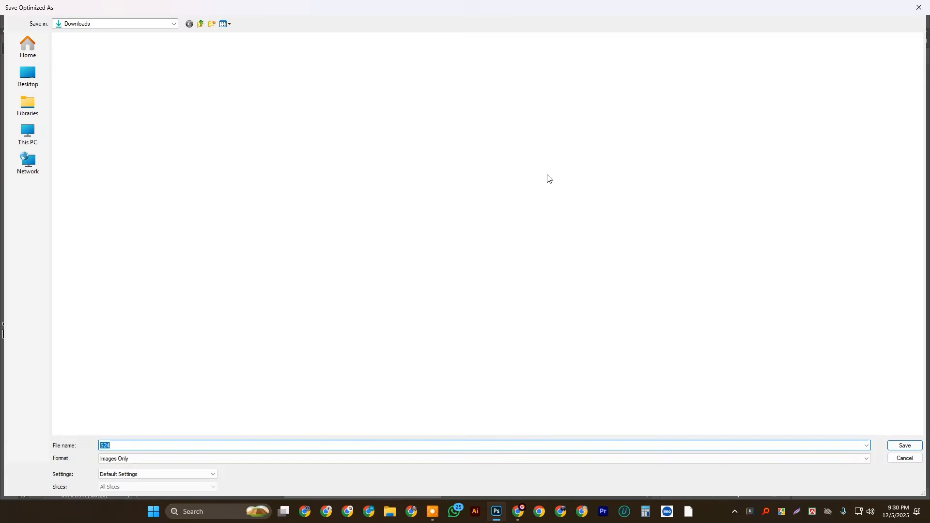
click(904, 446)
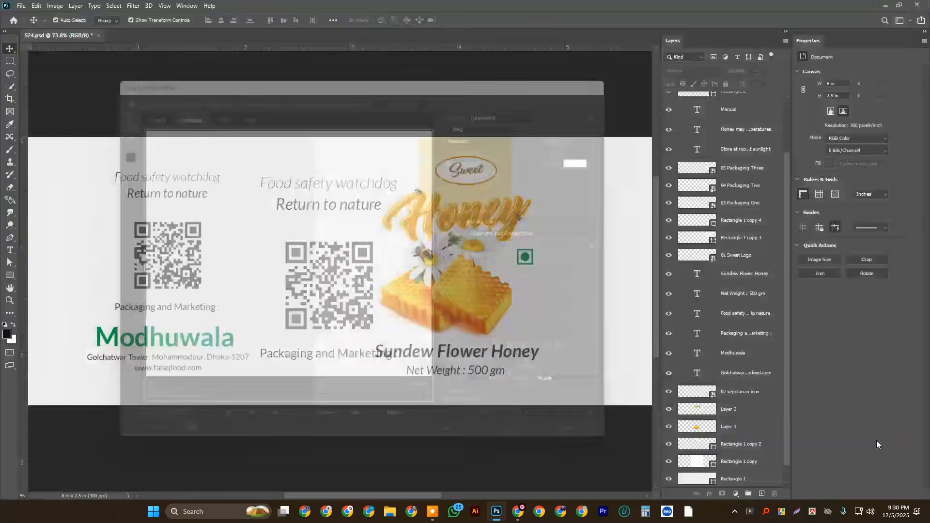
- Save the S24.psd label document and close it
scroll(188, 100, down, 2)
key(ctrl+s)
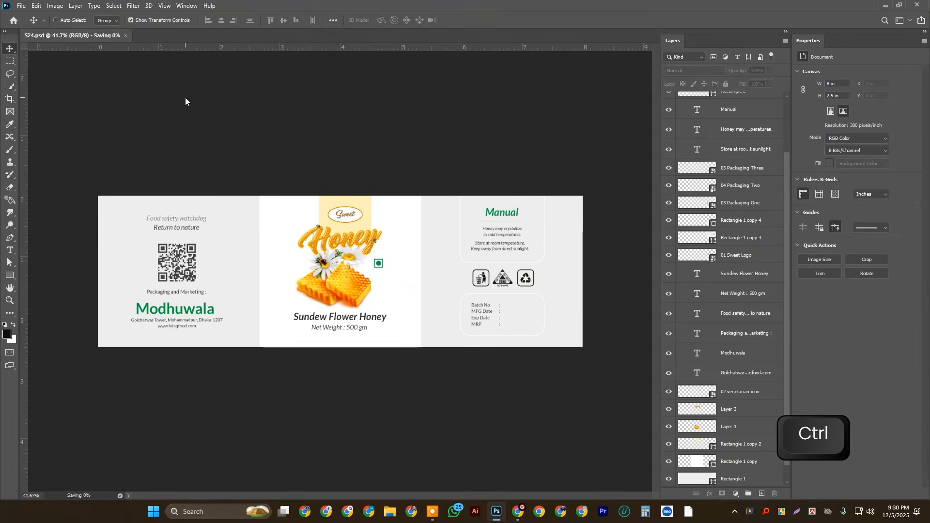
key(ctrl+w)
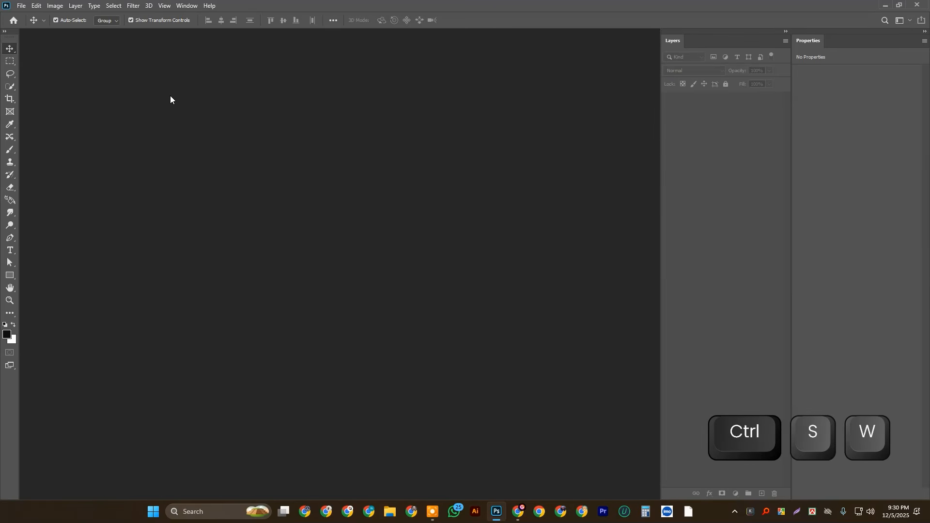
- Open the Honey jar Mockup PSD and open the contents of its "Place your design here" smart object
double_click(178, 317)
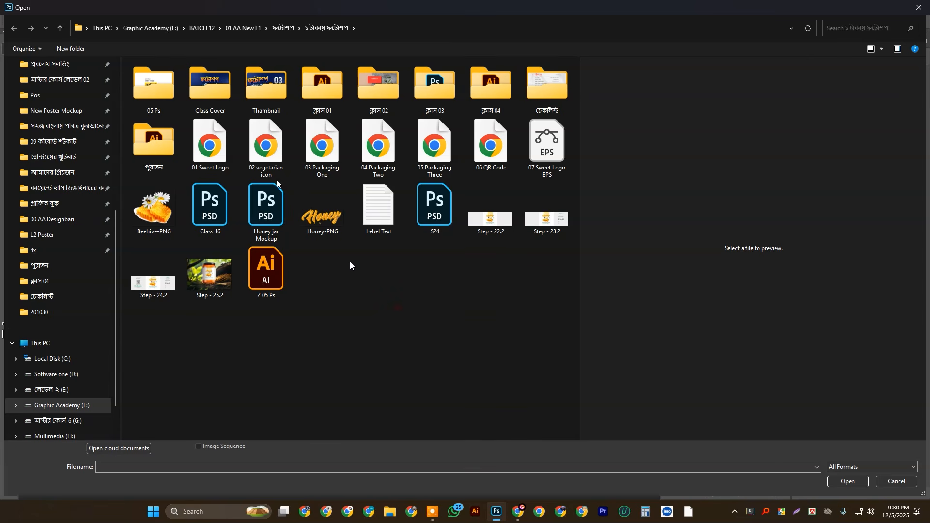
click(271, 208)
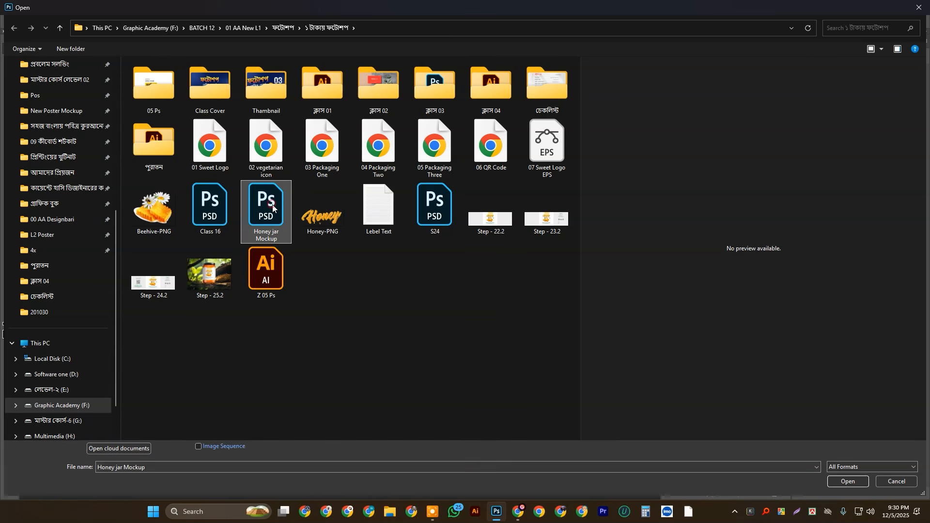
double_click(273, 207)
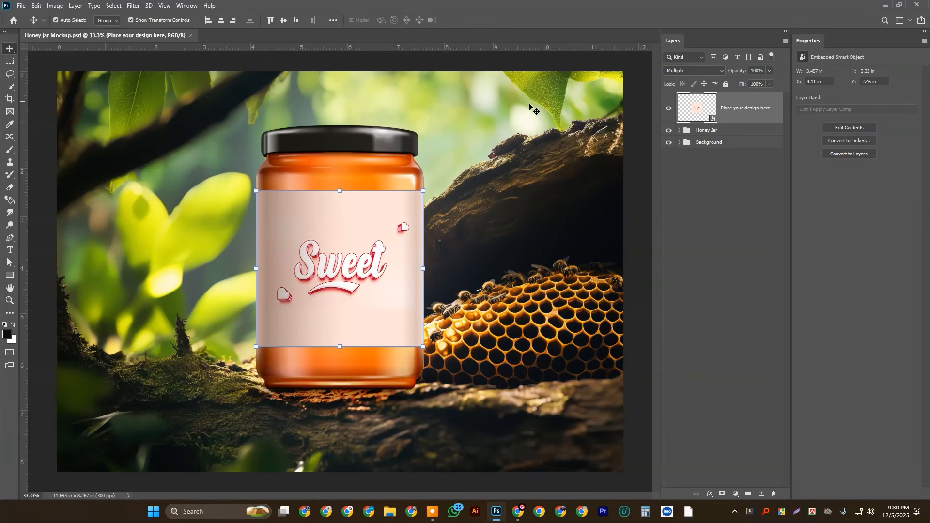
click(627, 231)
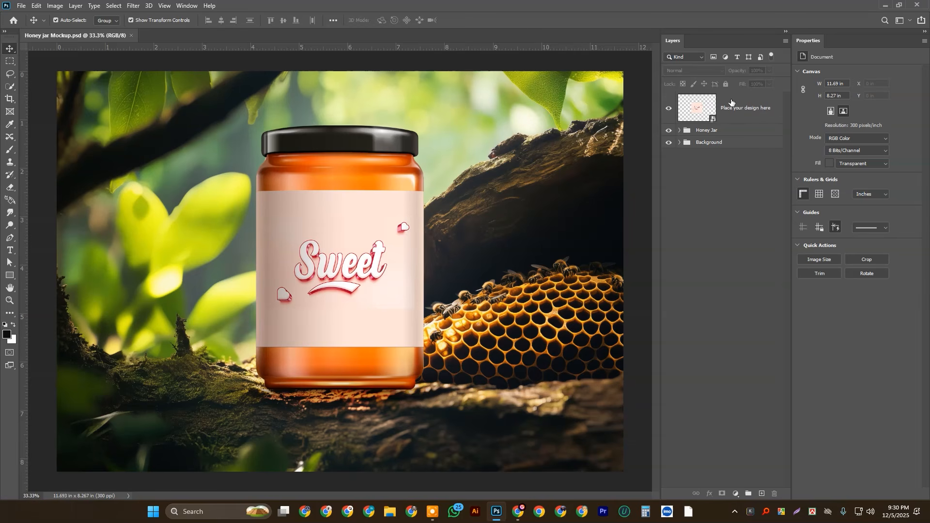
double_click(711, 121)
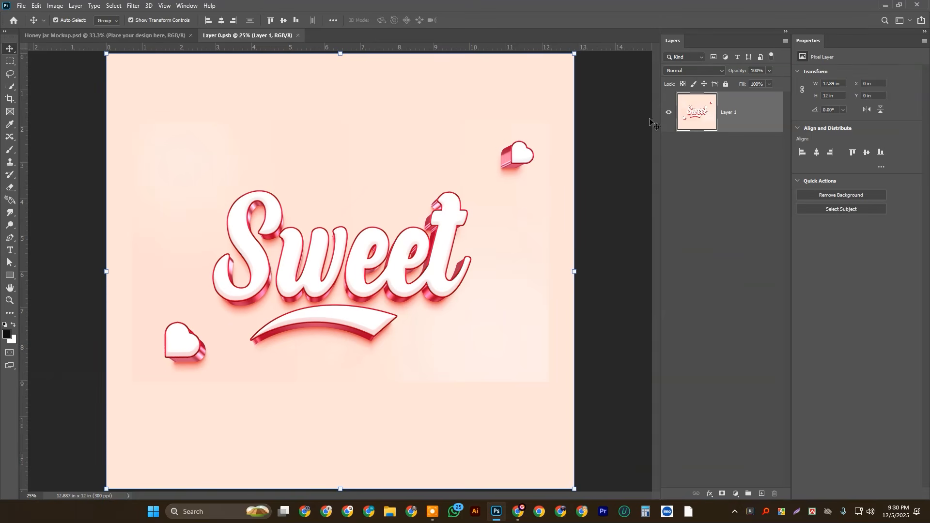
key(ctrl+t)
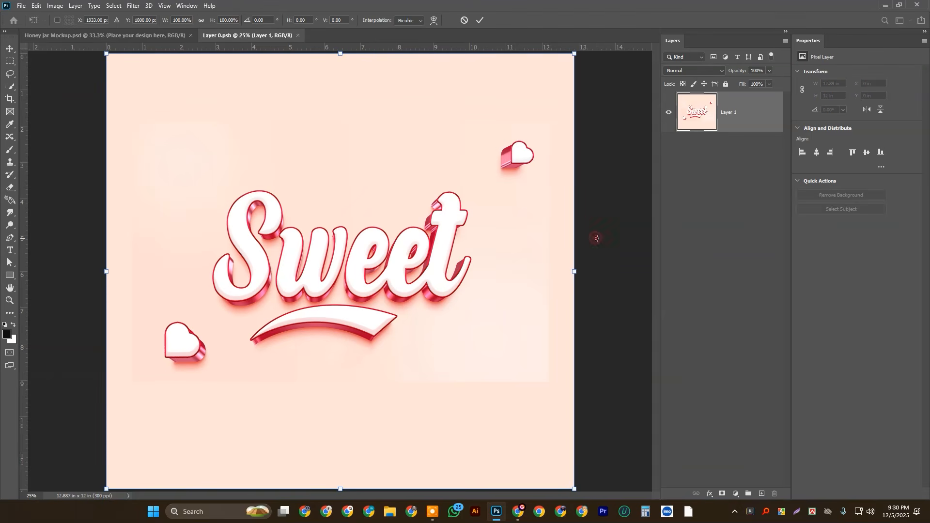
key(ctrl+o)
click(12, 50)
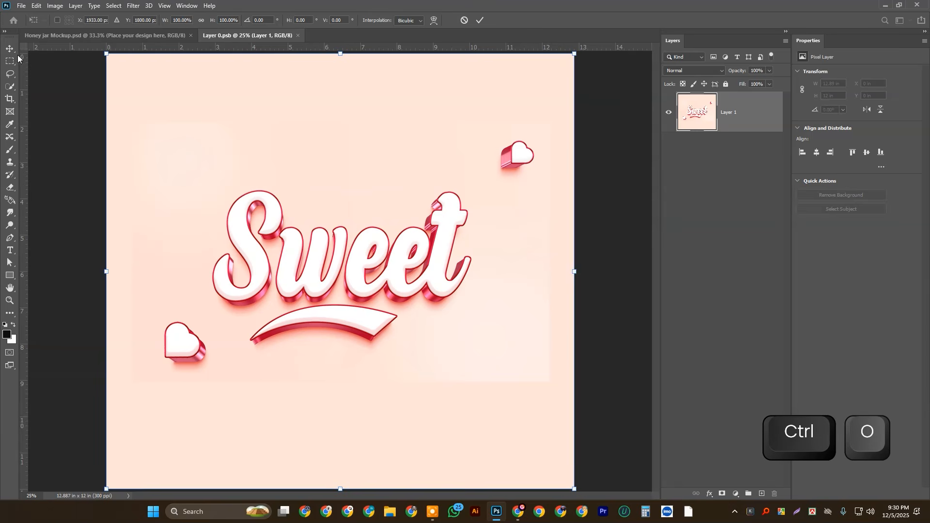
- Open the exported S24.jpg label image from the Downloads folder
key(ctrl+o)
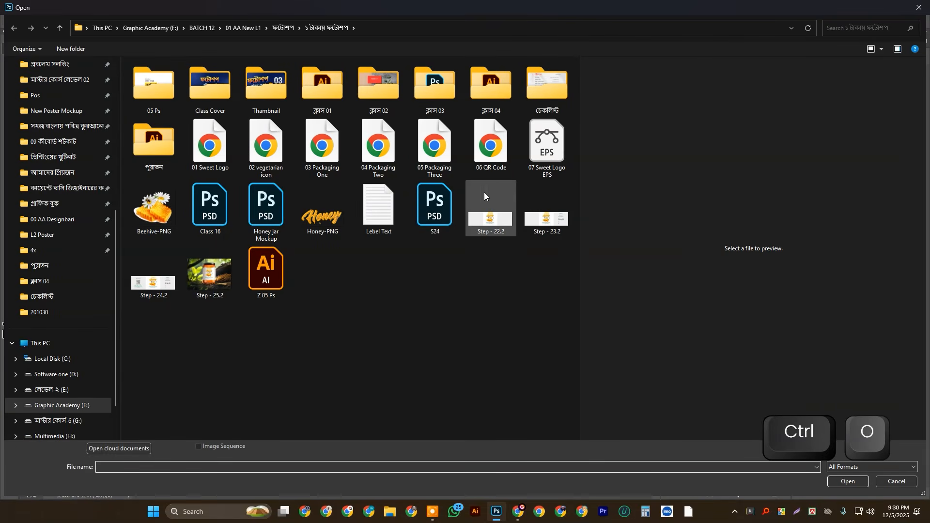
scroll(58, 145, up, 6)
click(49, 145)
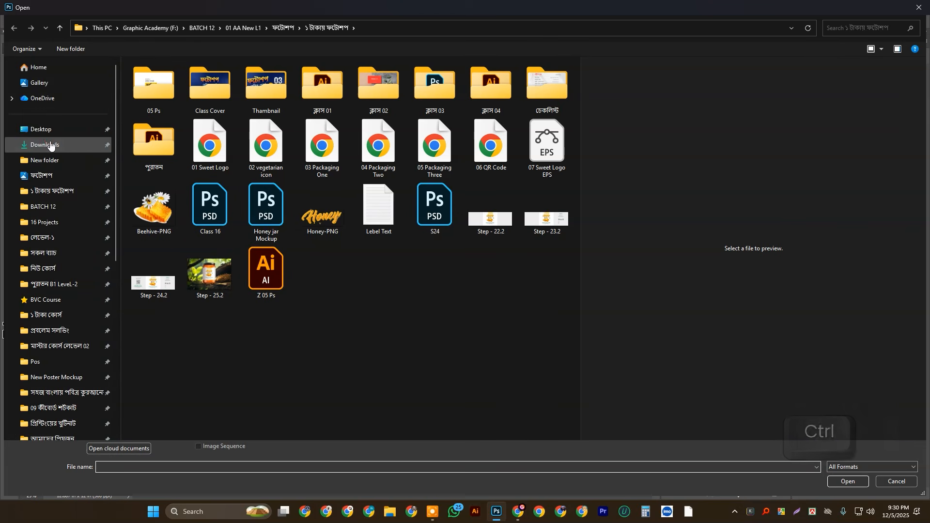
double_click(153, 109)
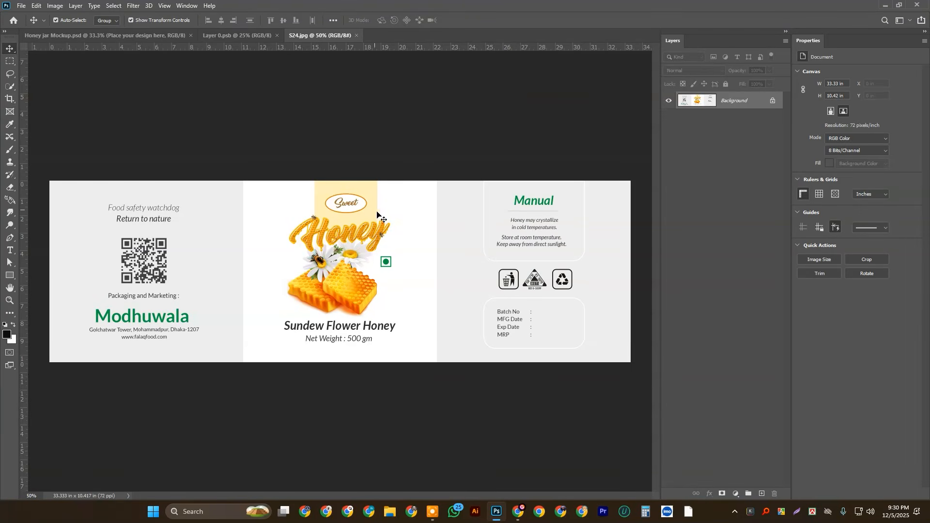
- Copy the label image from S24.jpg into Layer 0.psb as a new layer above the Sweet artwork
click(242, 35)
scroll(300, 339, down, 2)
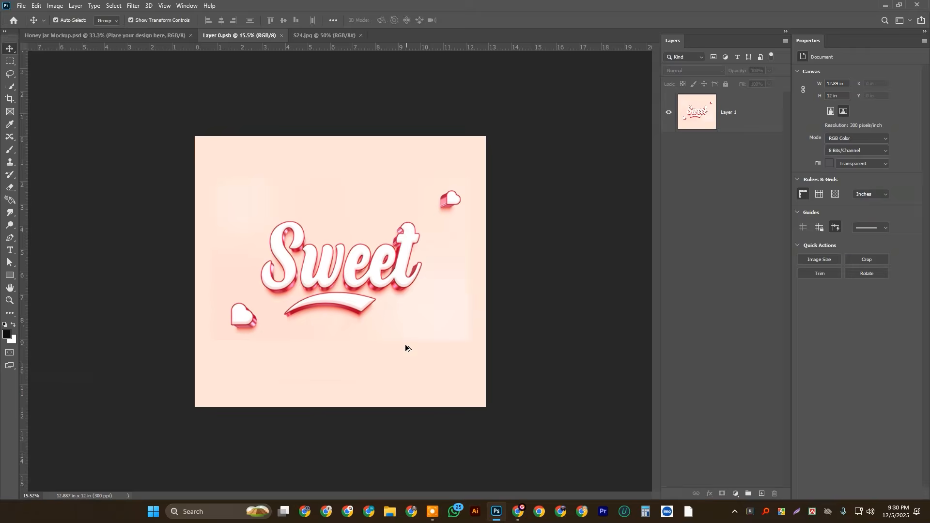
click(307, 35)
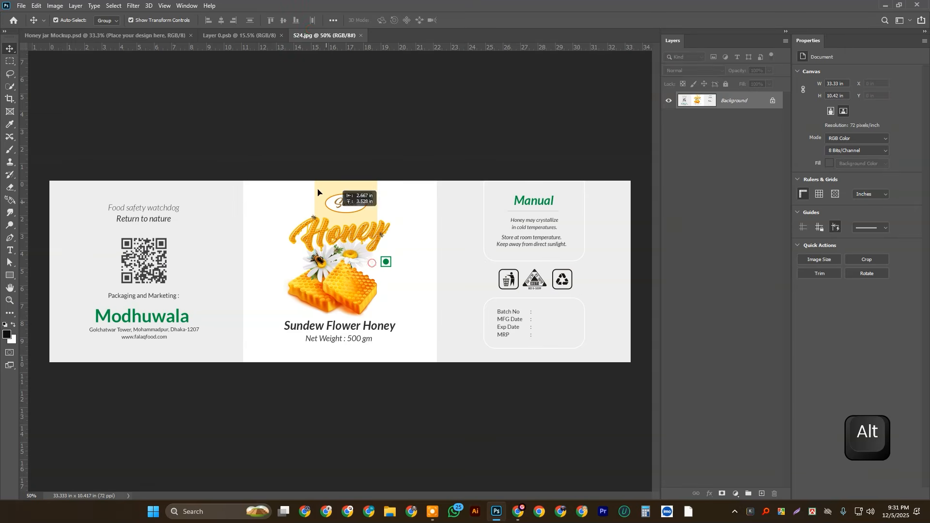
drag(257, 29, 348, 301)
key(alt)
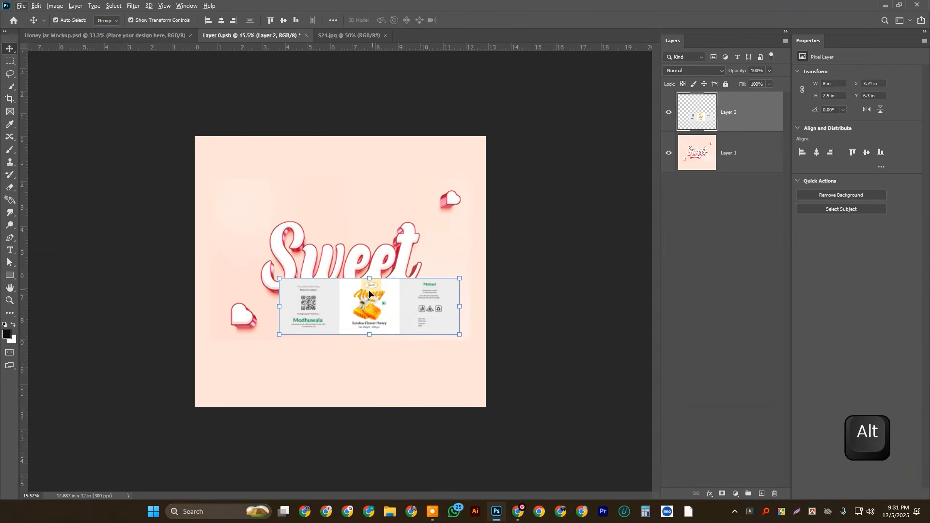
- Scale the label layer to the full 12.89 in canvas width, centre it vertically, save the smart object and check the jar mockup
drag(279, 305, 196, 307)
drag(459, 310, 485, 307)
drag(401, 318, 401, 283)
click(479, 22)
click(519, 106)
key(ctrl+s)
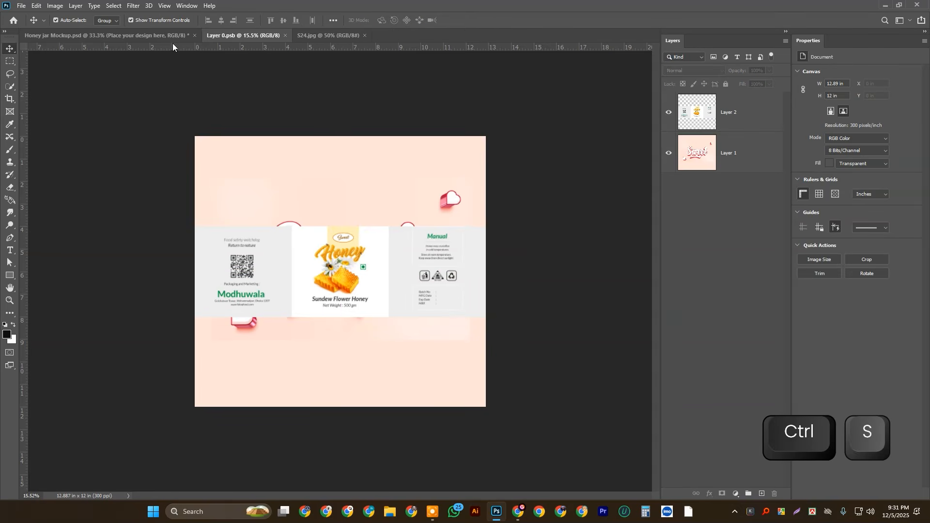
click(167, 38)
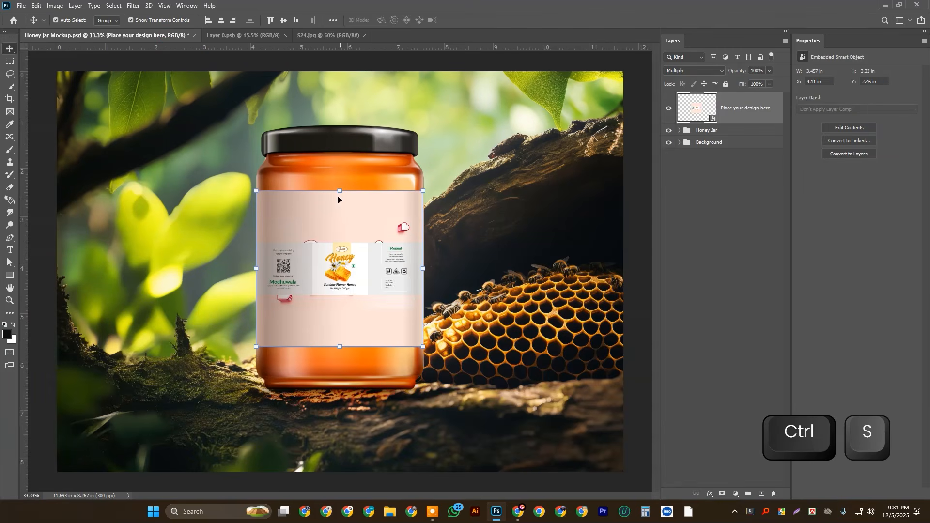
- Enlarge the label layer in Layer 0.psb to the full 12 in height so its front panel fills the canvas, and save
click(244, 36)
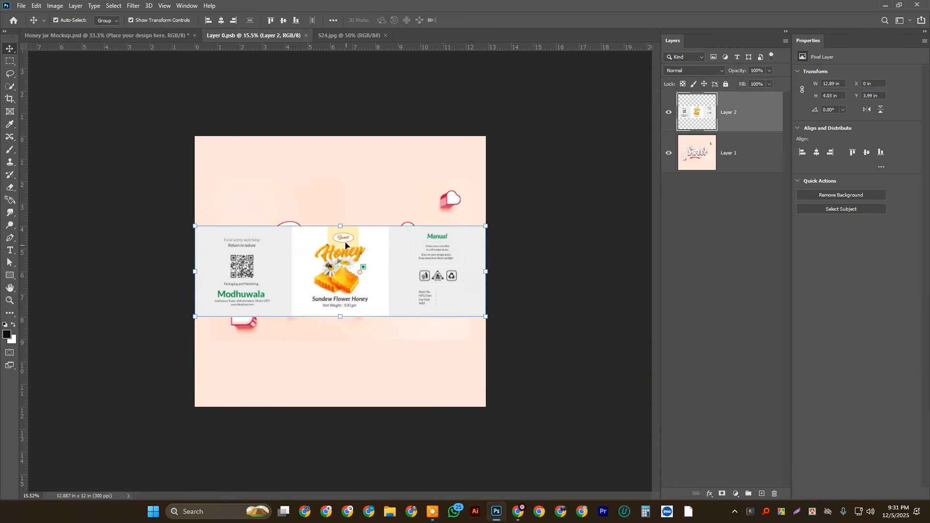
drag(341, 225, 355, 139)
click(414, 125)
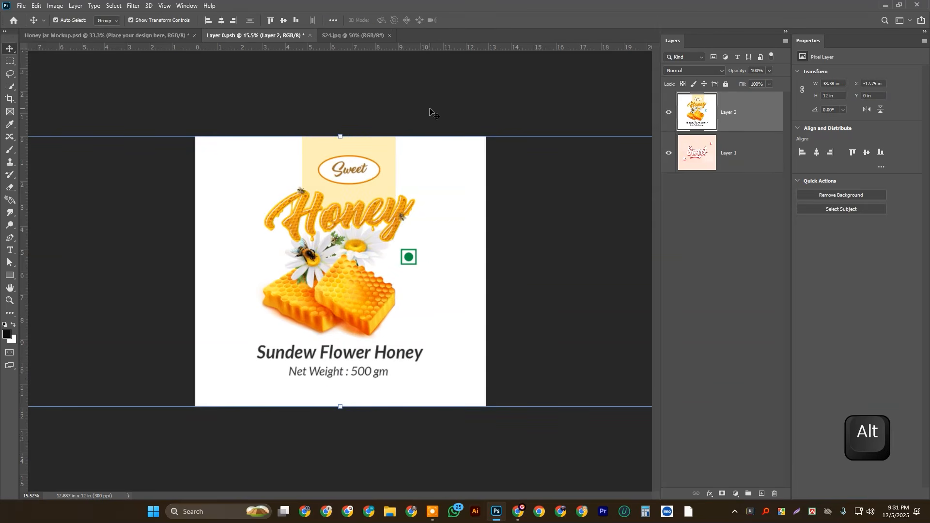
click(430, 110)
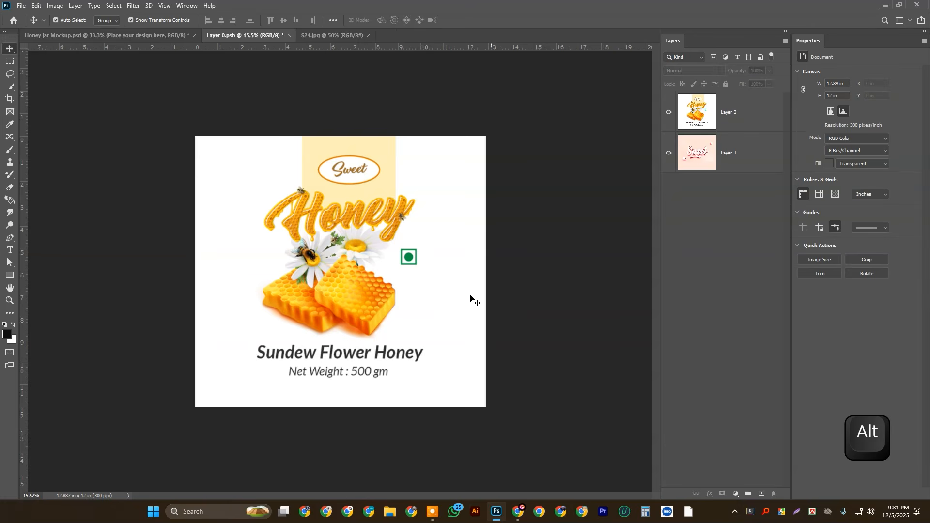
key(ctrl+s)
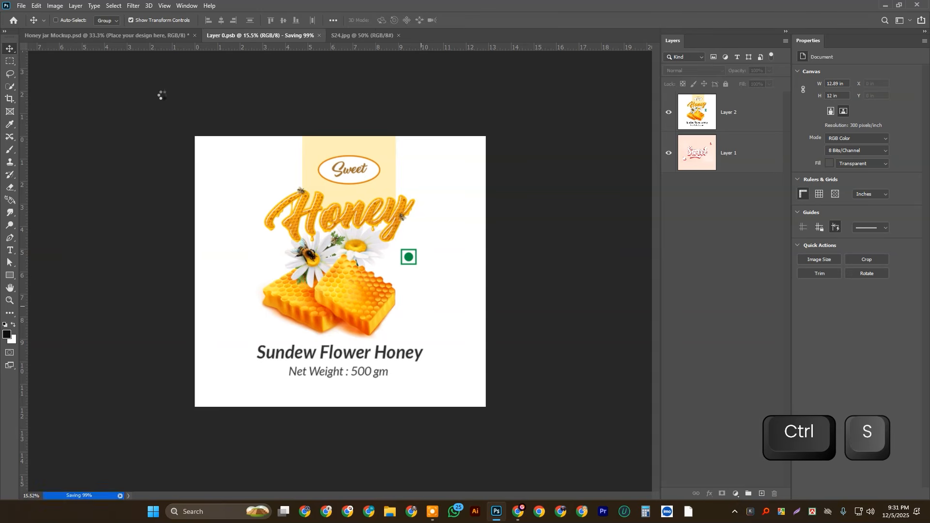
- Return to the Honey jar Mockup document, deselect the design layer, check the label on the jar and save the document
click(107, 35)
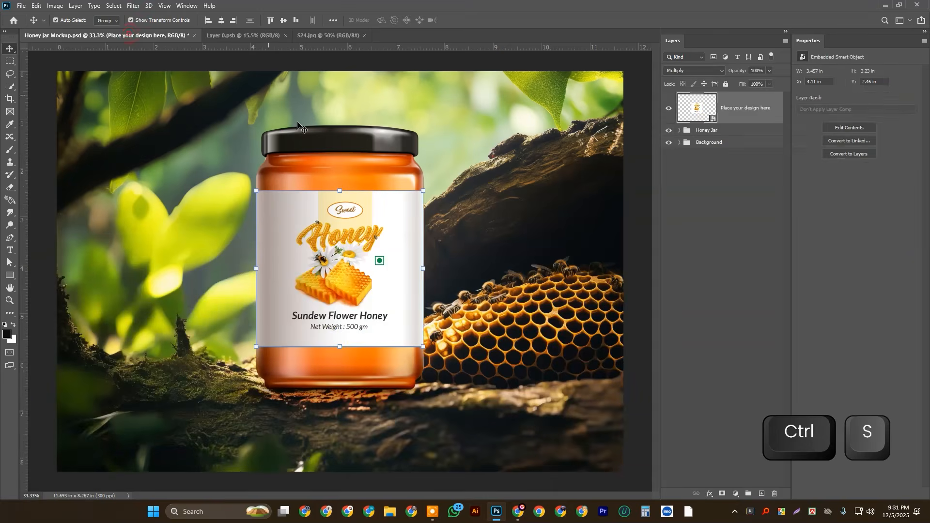
click(647, 331)
scroll(552, 364, down, 2)
scroll(552, 365, up, 2)
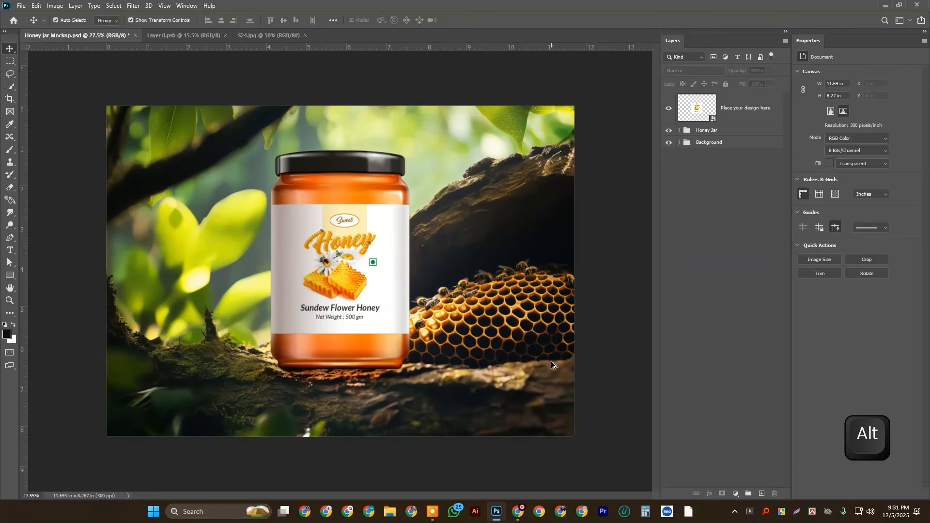
scroll(550, 362, up, 1)
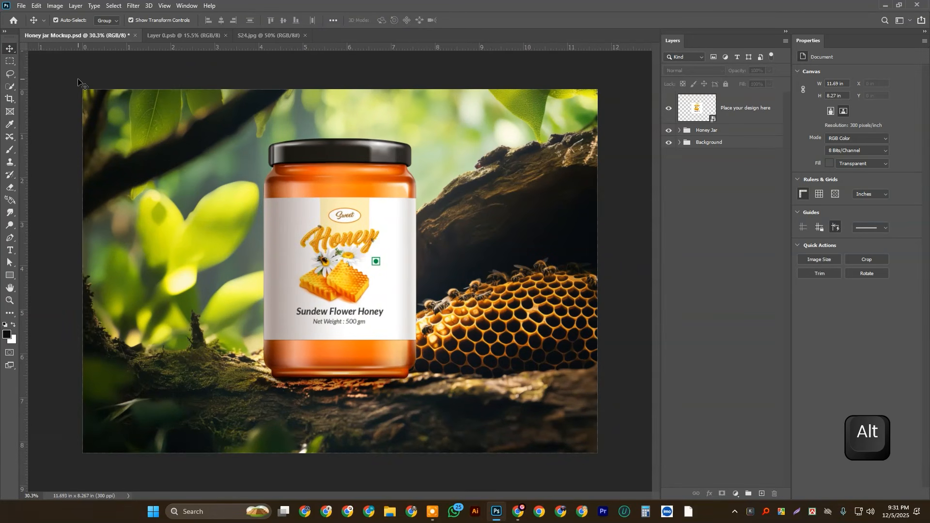
key(ctrl)
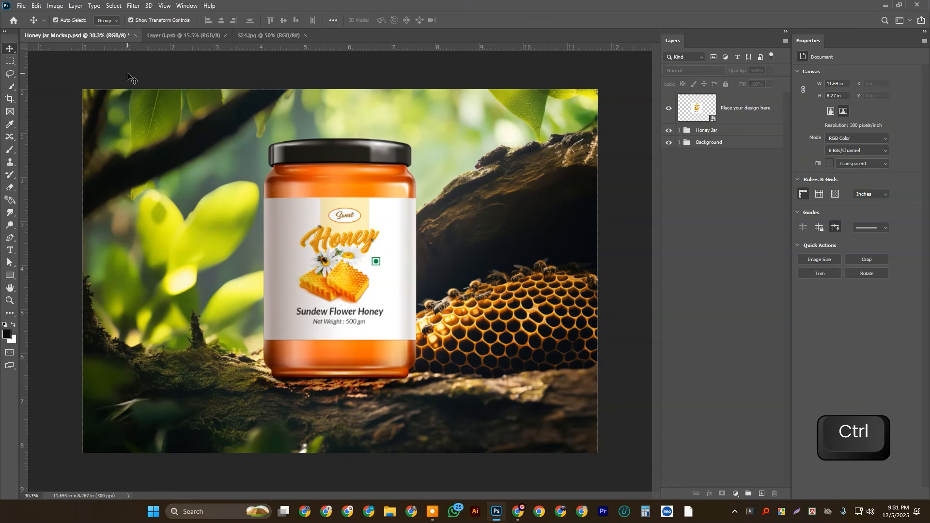
key(ctrl+s)
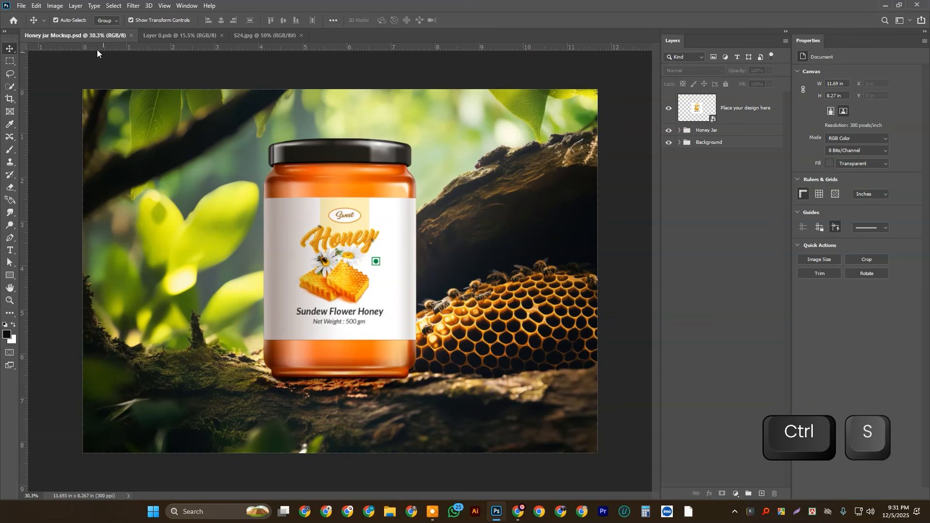
- Export the forest jar mockup for web as a JPEG at maximum quality 100, saved as Honey-jar-Mockup in Downloads
click(20, 6)
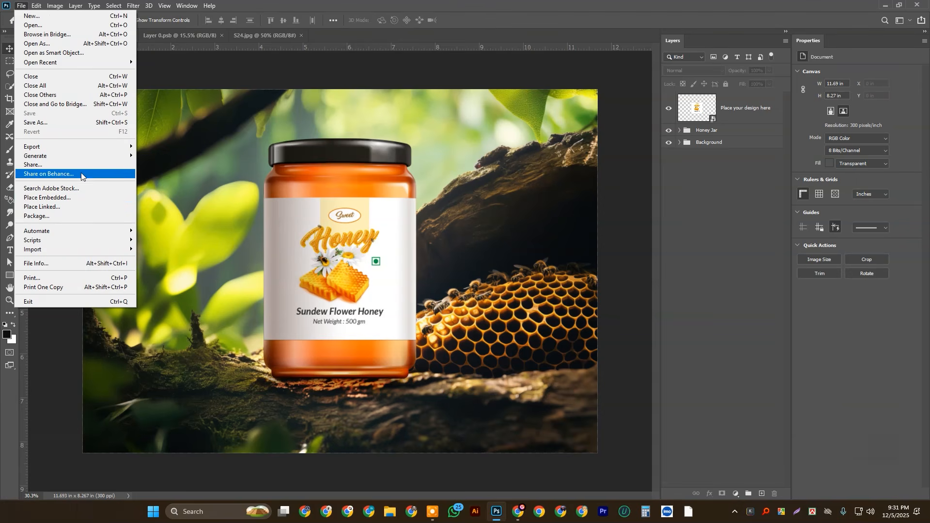
mouse_move(72, 147)
click(206, 187)
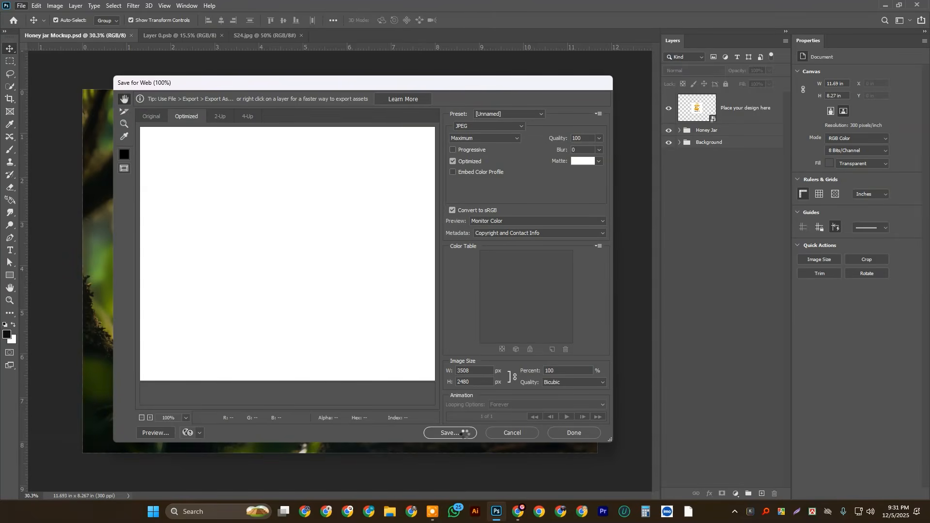
click(449, 433)
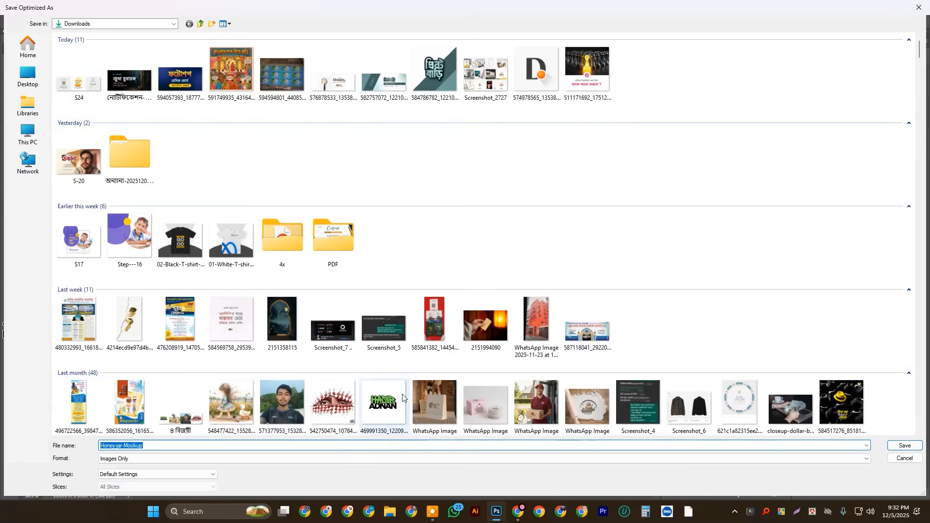
click(904, 445)
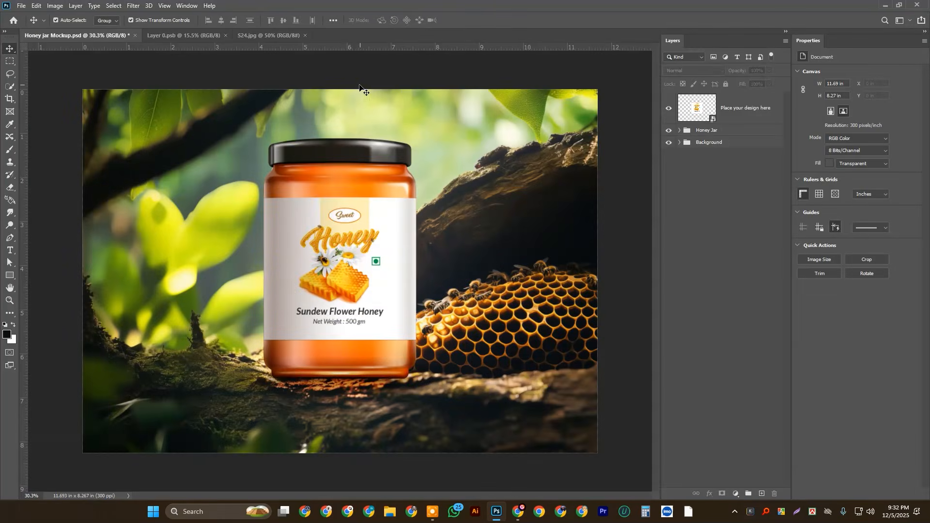
- Preview the exported S24 label and Honey-jar-Mockup image in the Downloads folder without opening either file
key(ctrl+o)
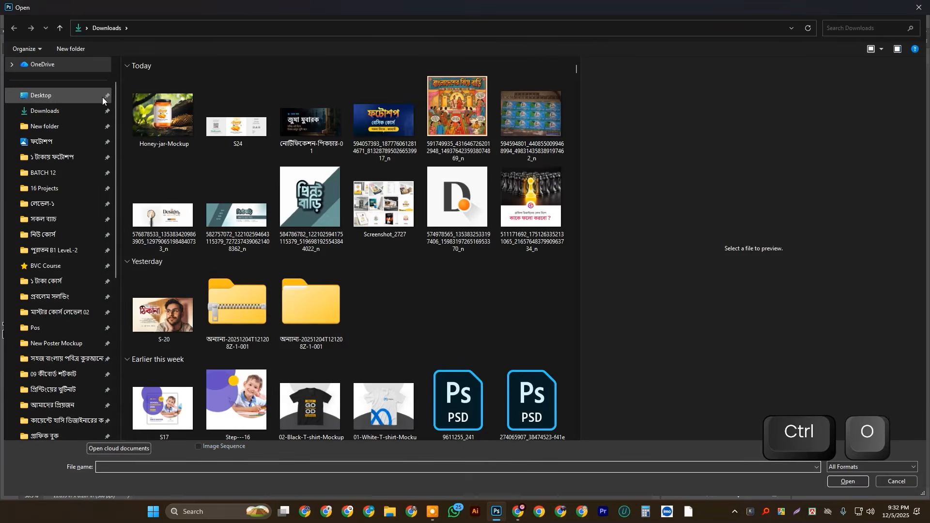
click(230, 123)
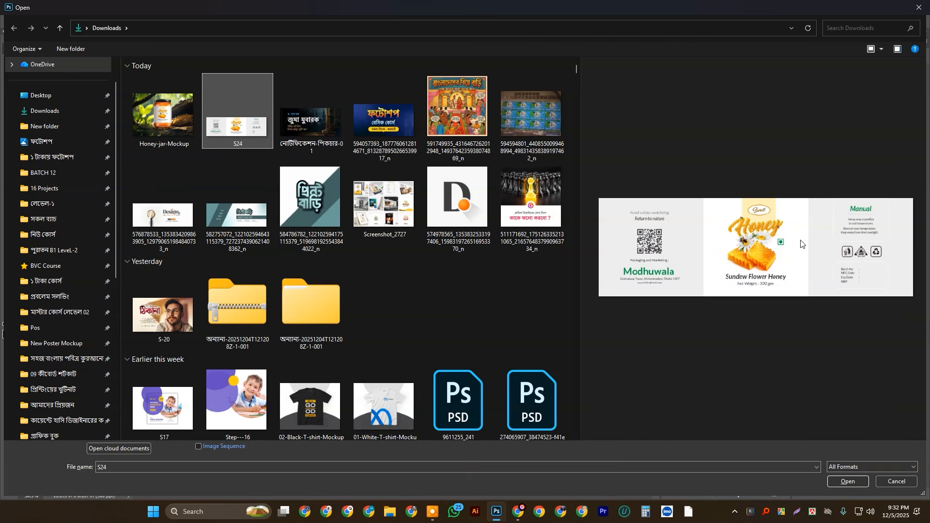
click(159, 125)
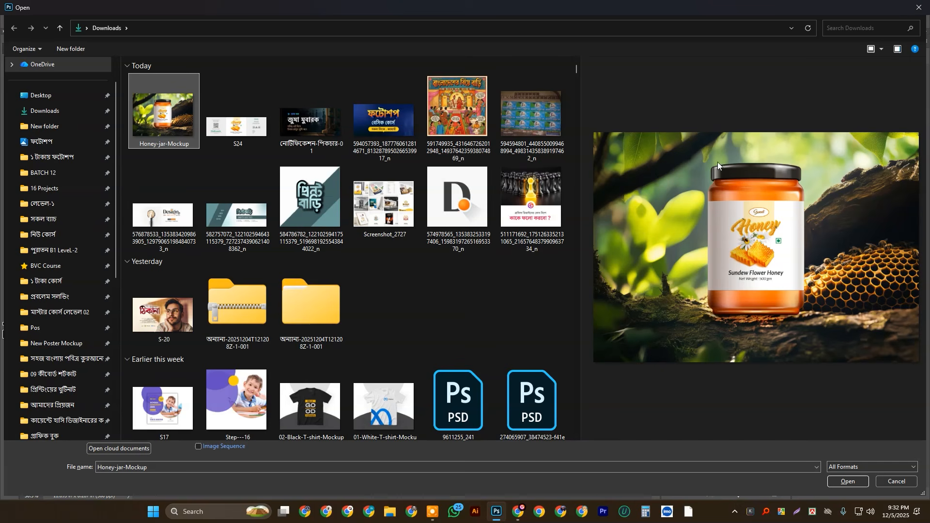
click(914, 14)
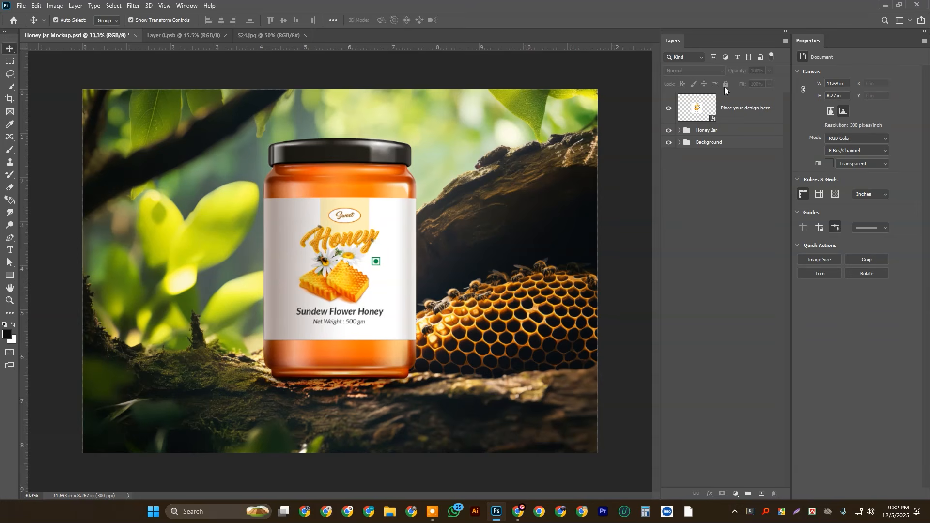
- Check what the Background and Honey Jar groups contribute by toggling their visibility and looking inside the jar group
click(669, 144)
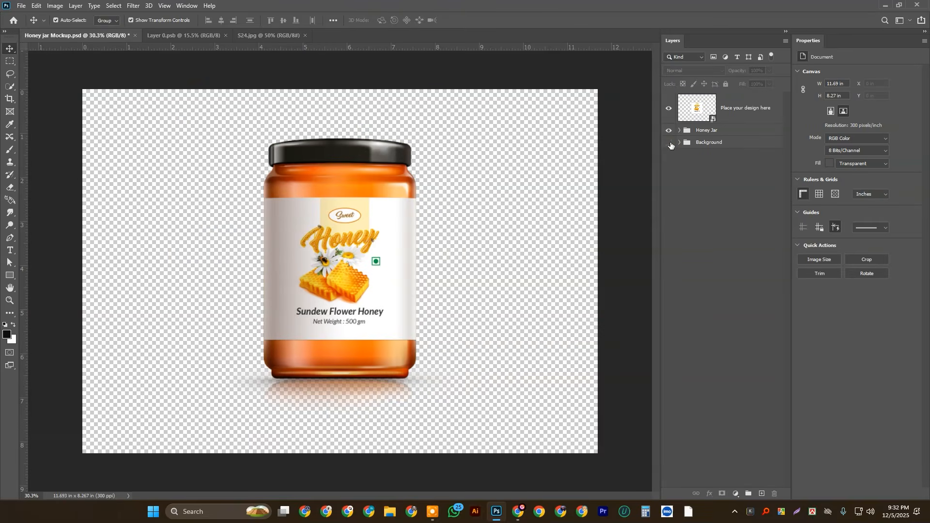
click(670, 144)
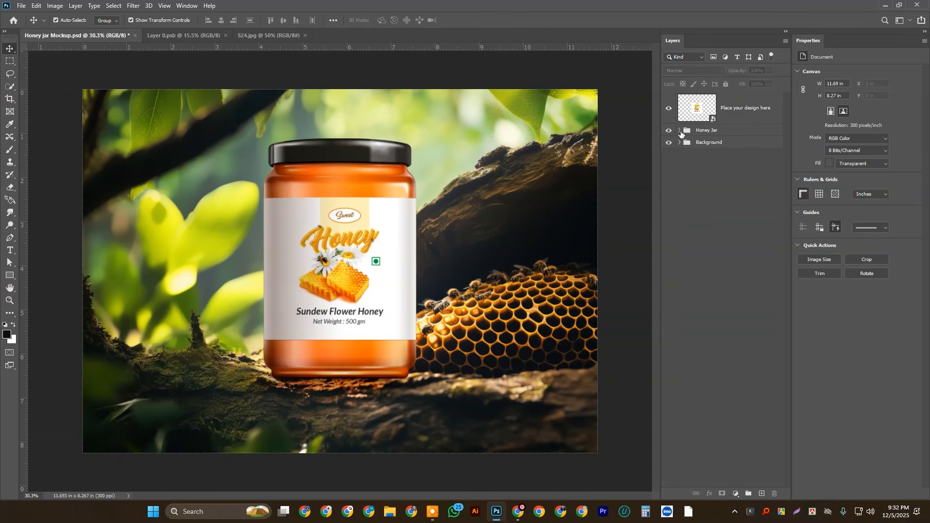
click(679, 131)
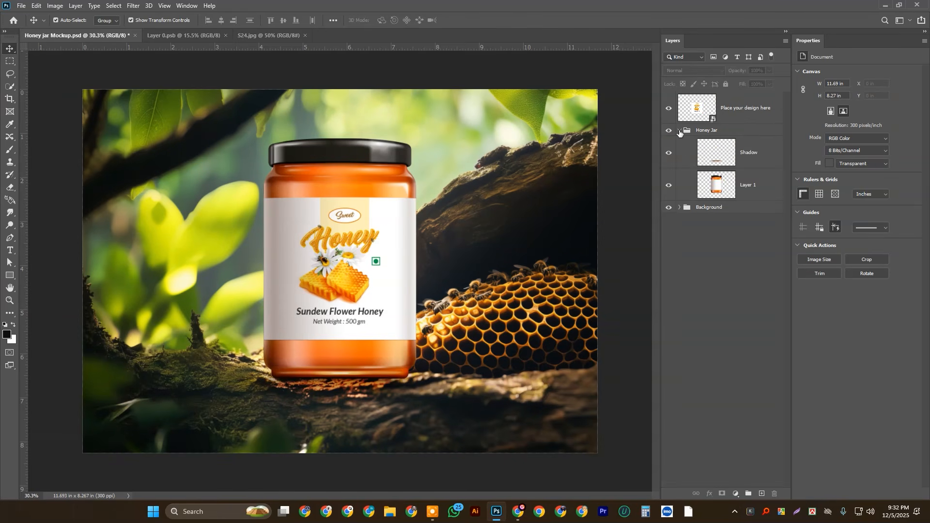
click(679, 131)
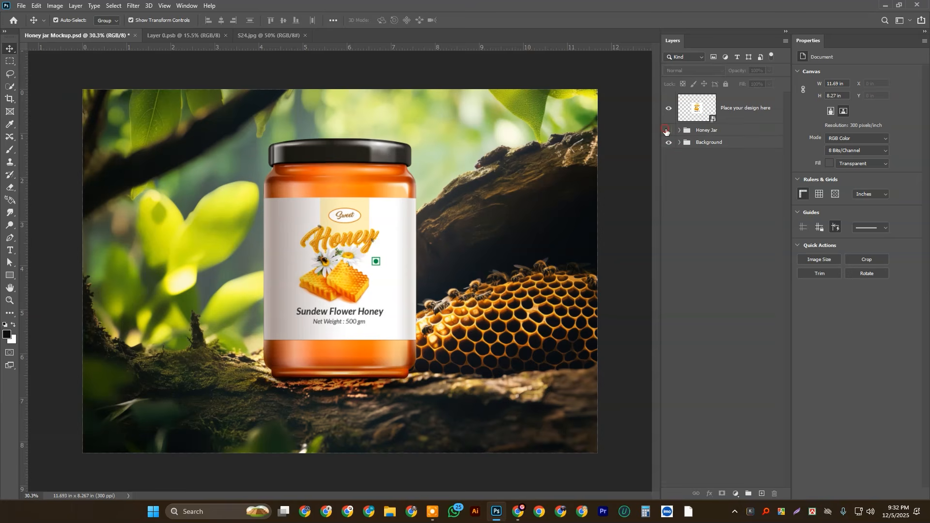
click(666, 131)
click(666, 131)
- Hide the Background group and export the isolated jar for web as a PNG-24 with transparency in Downloads
click(669, 143)
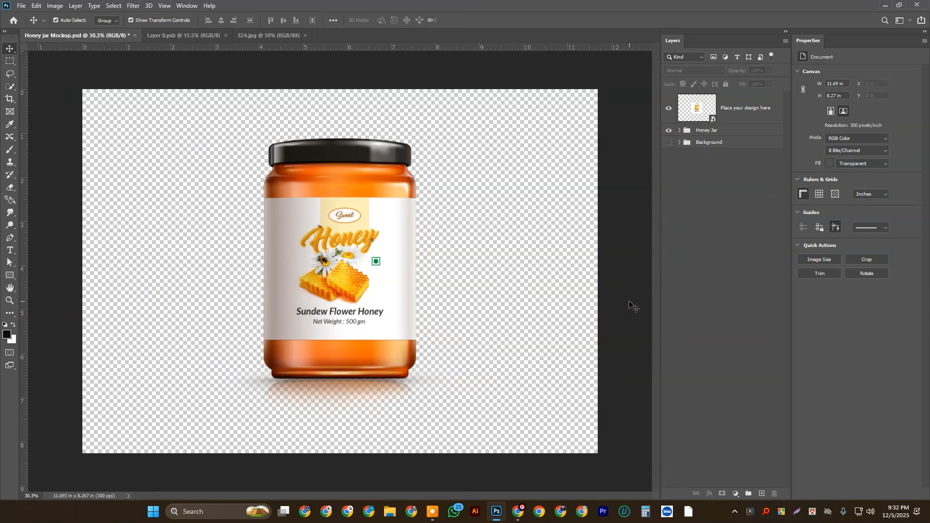
click(20, 7)
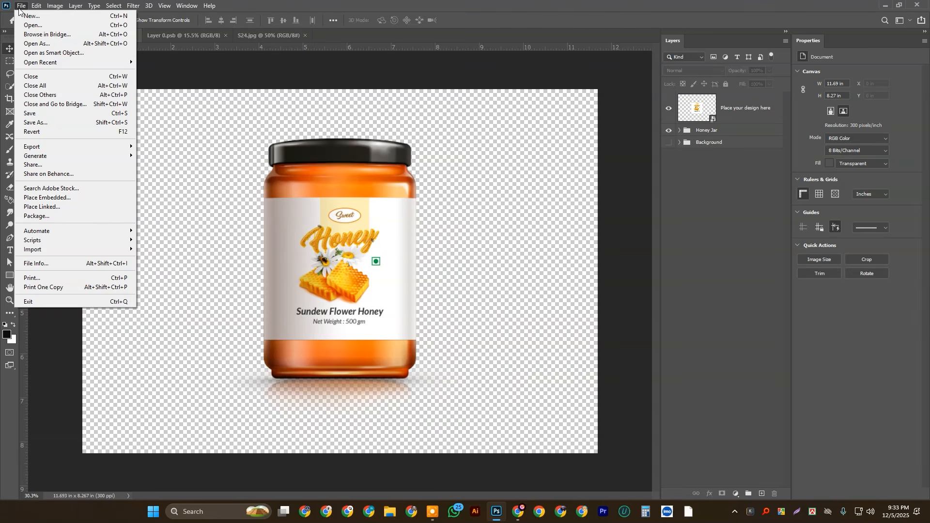
mouse_move(97, 147)
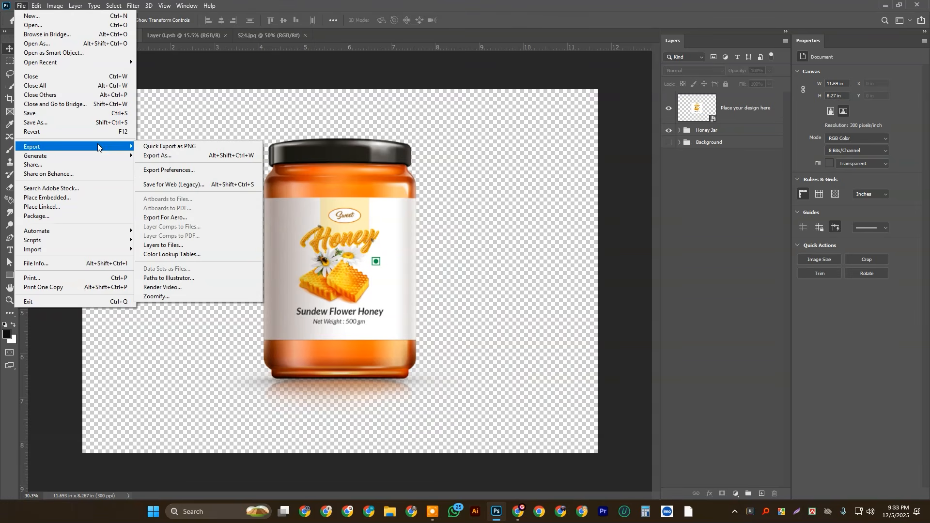
click(183, 185)
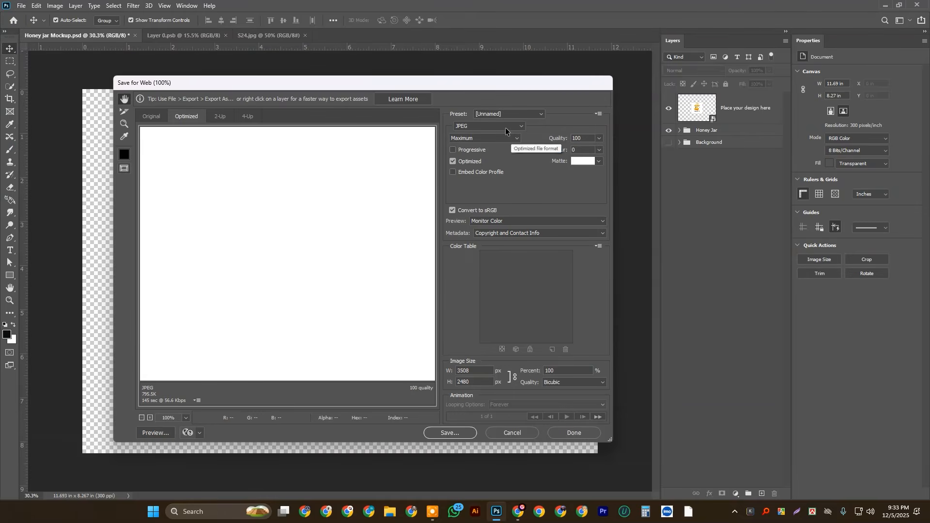
click(461, 127)
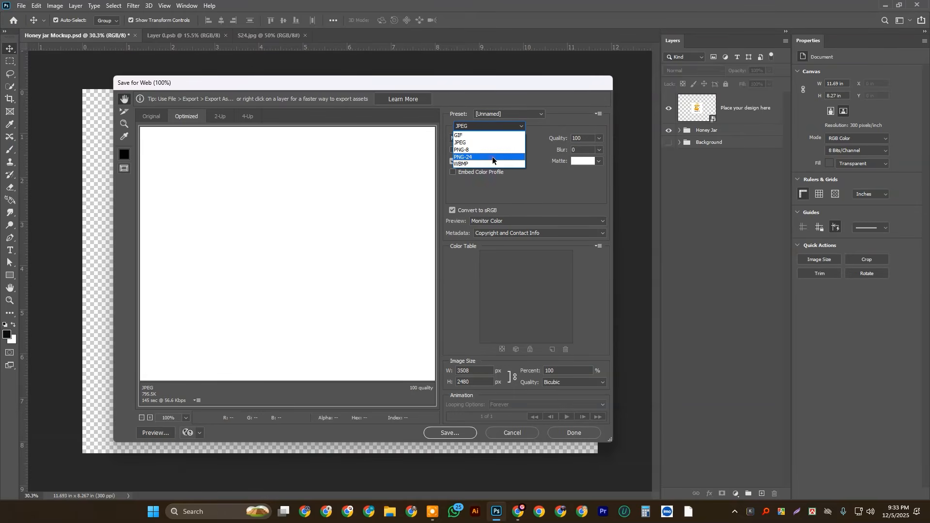
click(493, 157)
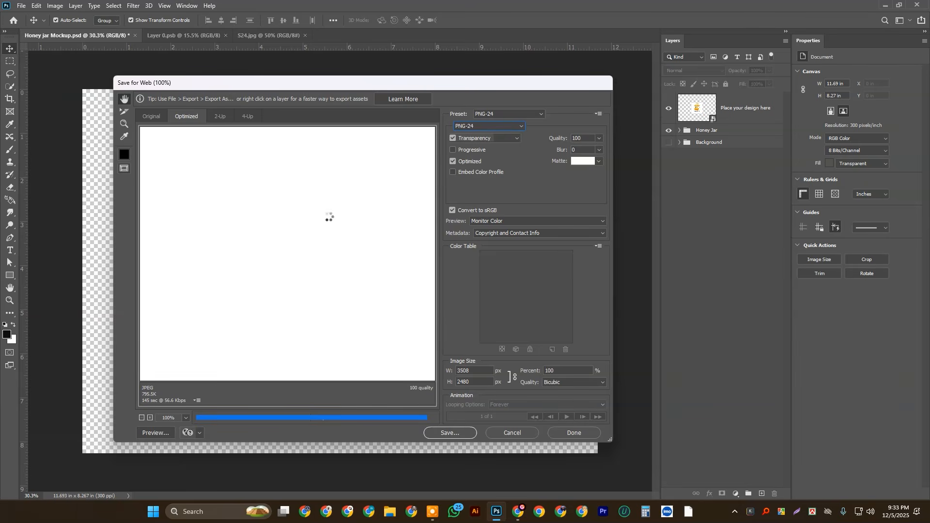
click(457, 436)
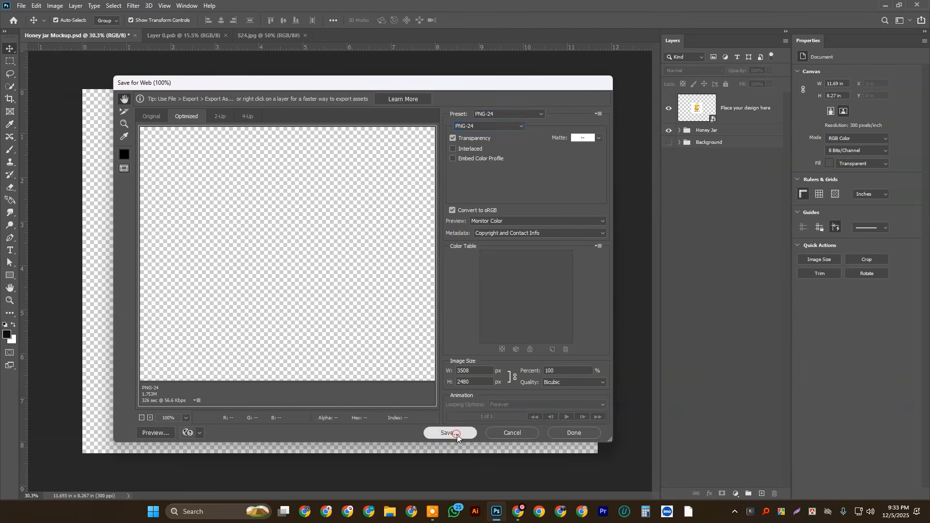
click(904, 444)
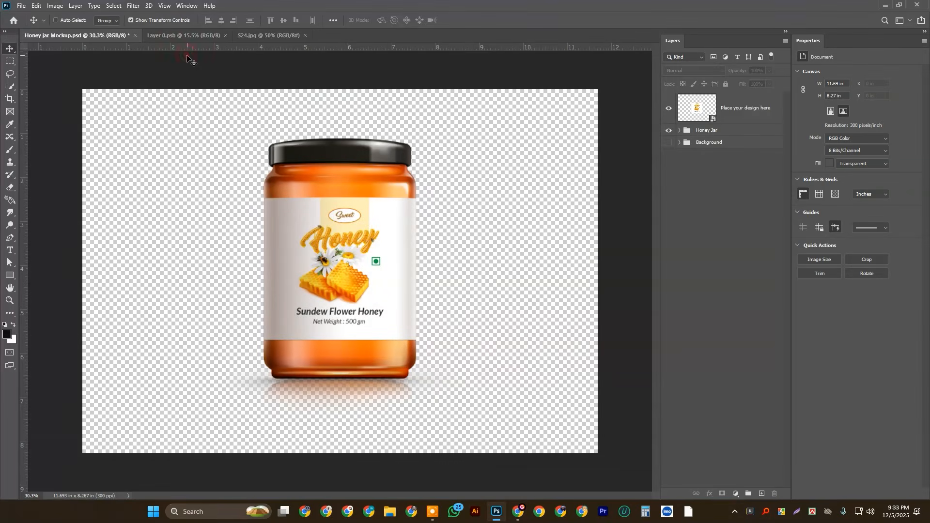
- Close Honey jar Mockup.psd without saving the changes, and close Layer 0.psb and S24.jpg as well
key(ctrl+w)
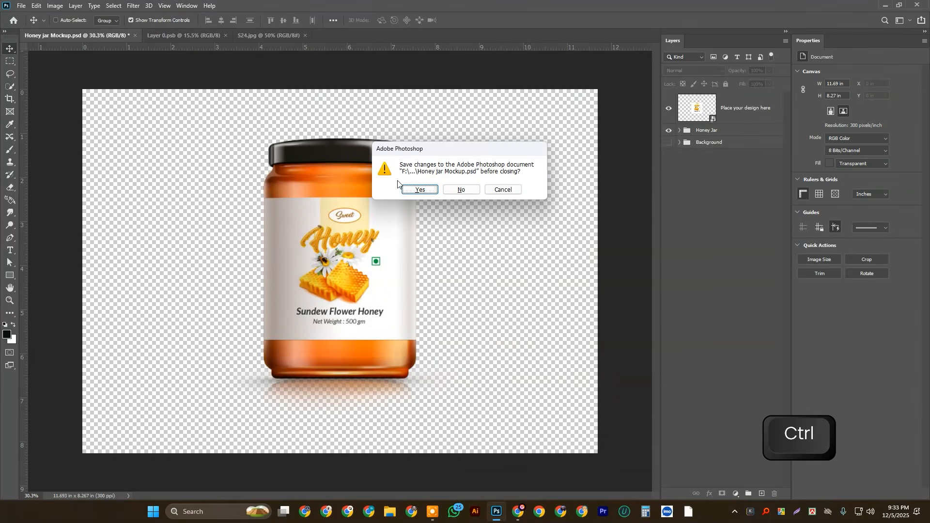
click(462, 189)
key(ctrl+w)
key(ctrl+w)
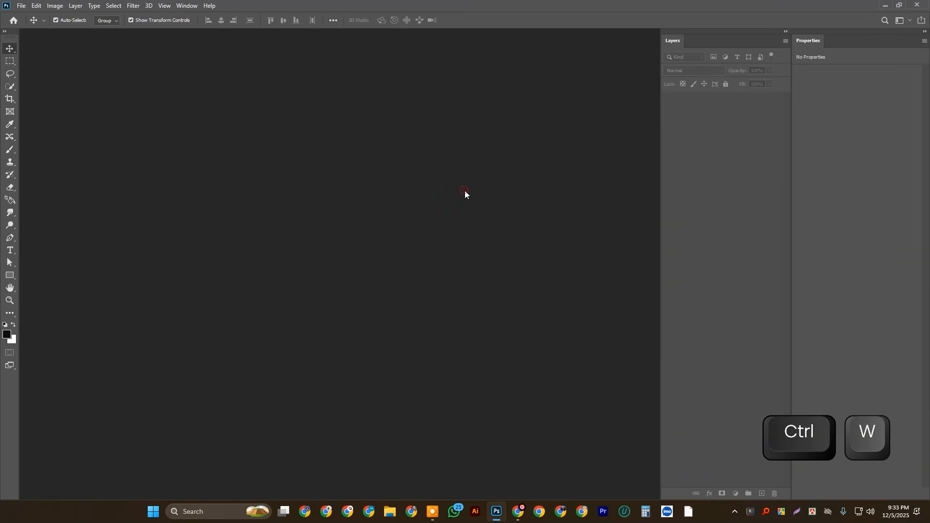
- Preview the exported transparent jar PNG in the Downloads folder without opening it
double_click(464, 190)
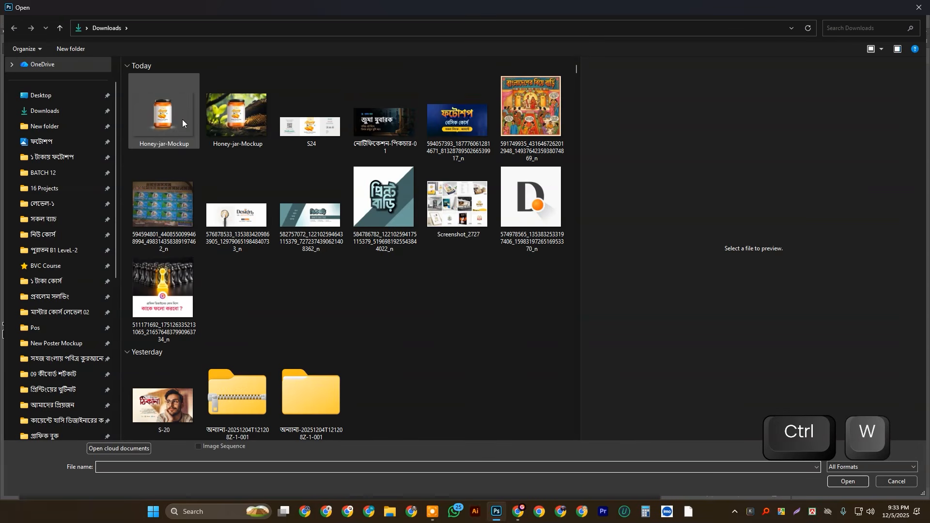
click(187, 126)
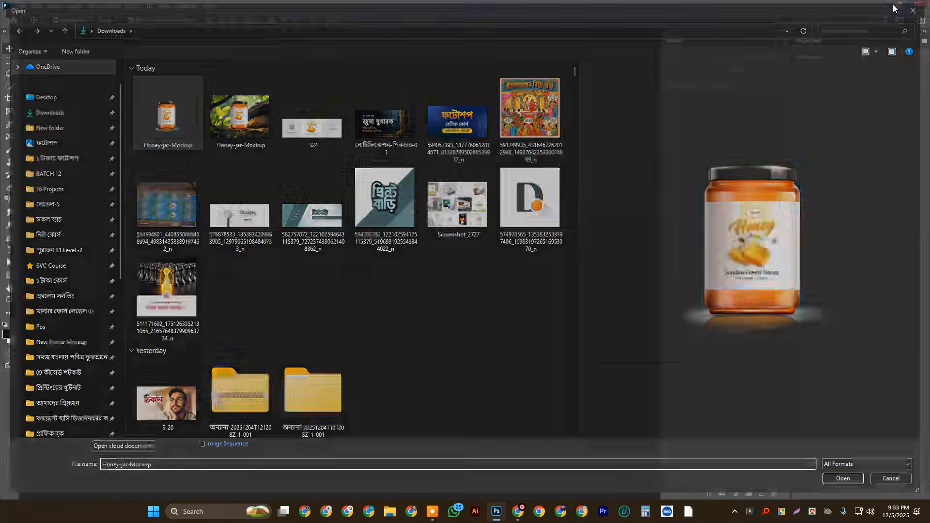
key(Escape)
- Open the Grocery store blur background image from the পুরাতন folder inside ১ টাকায় ফটোশপ
double_click(263, 341)
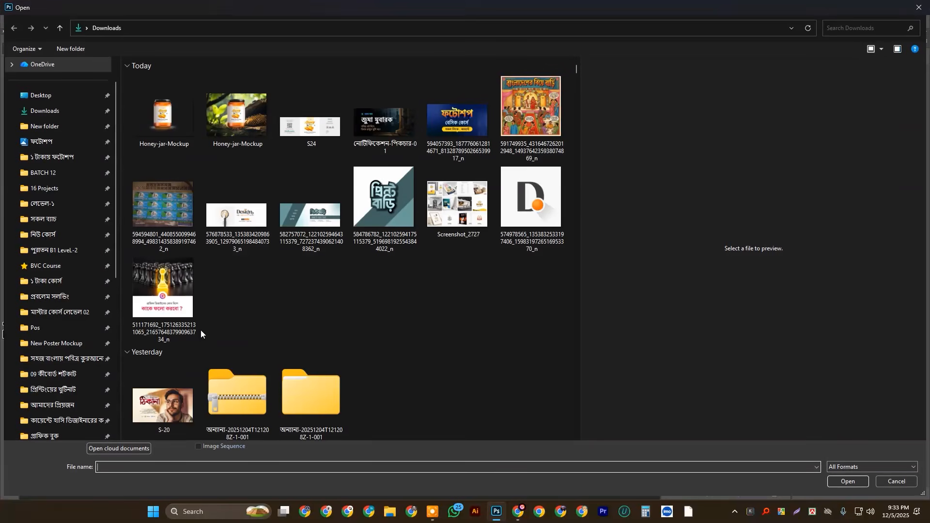
click(76, 164)
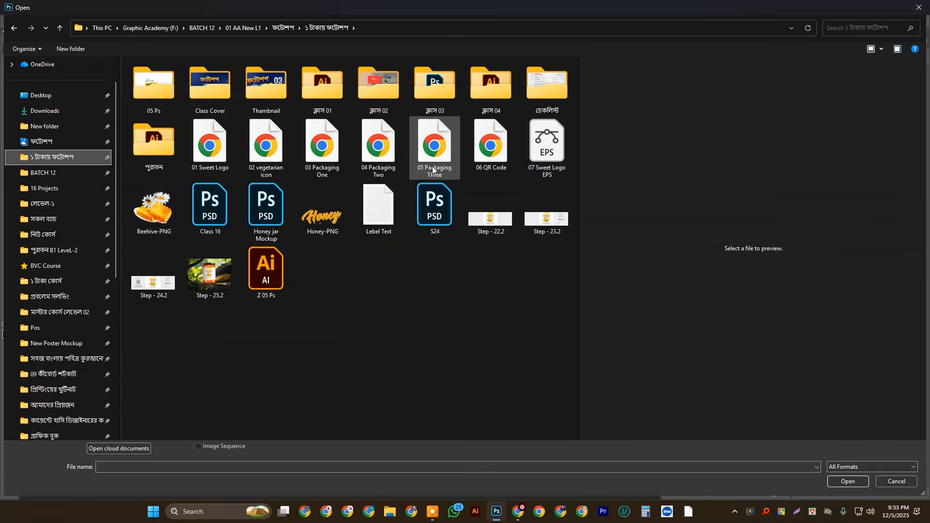
double_click(153, 144)
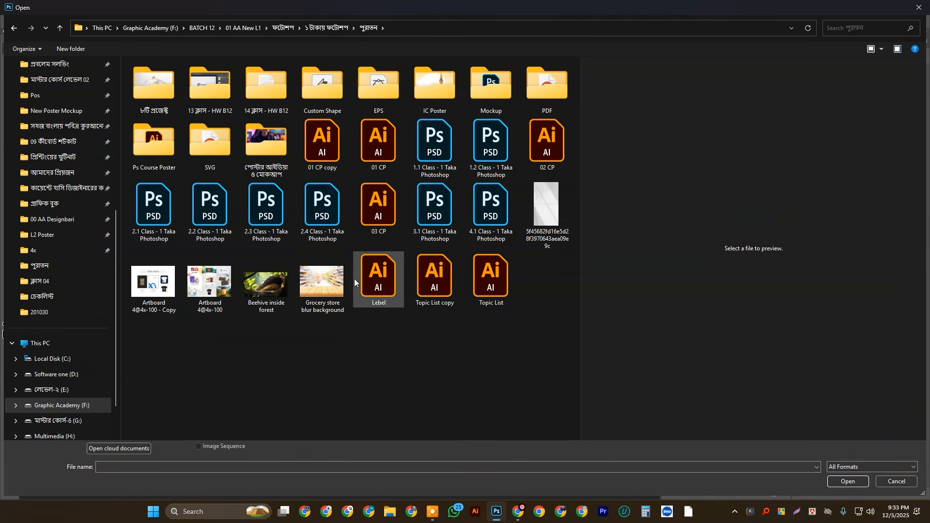
click(321, 276)
double_click(327, 290)
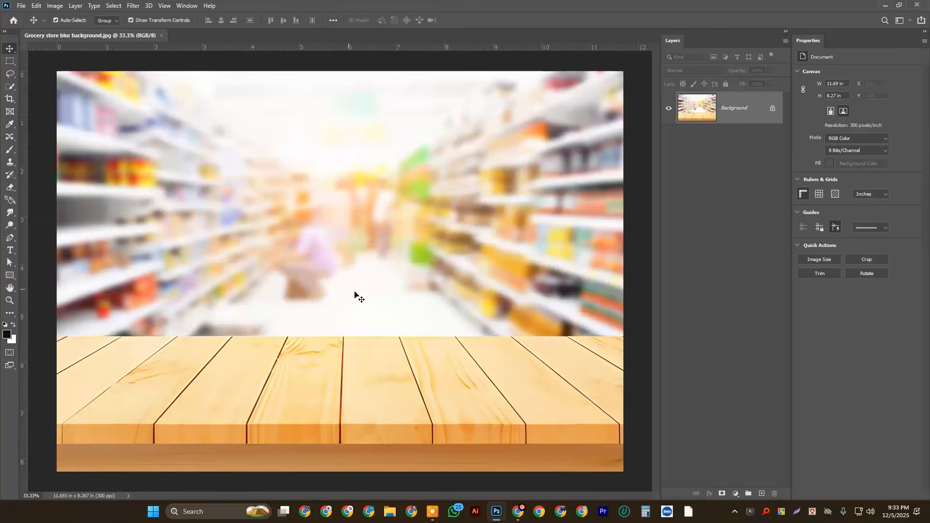
- Open the transparent Honey-jar-Mockup.png and copy the jar into the grocery store document, centred horizontally and standing on the wooden table
key(ctrl+o)
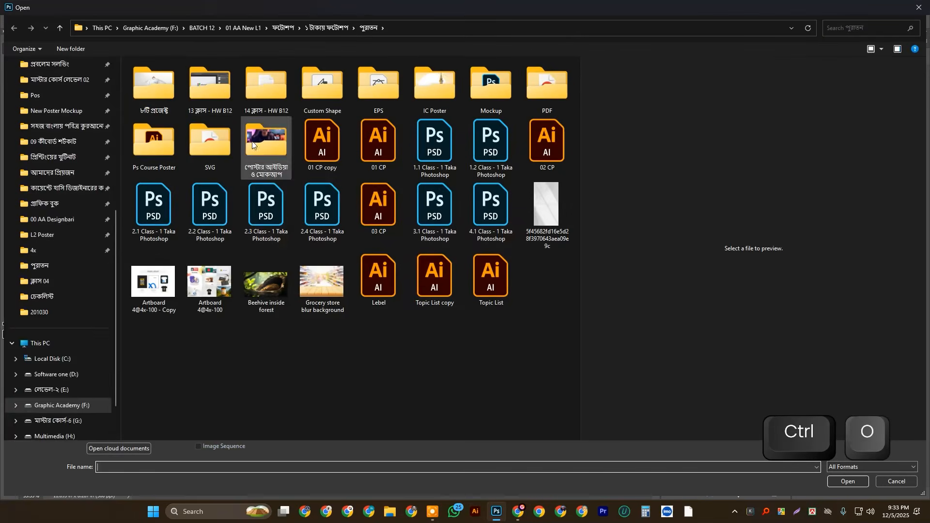
click(43, 145)
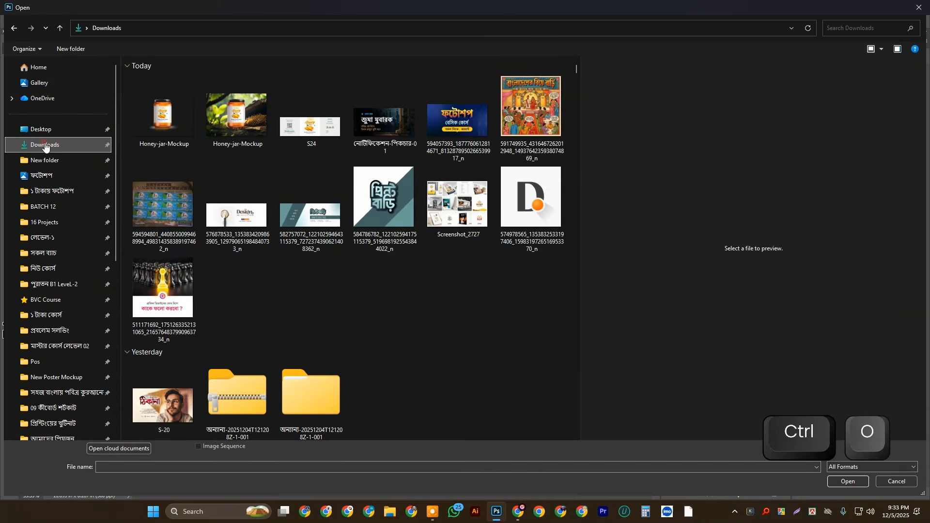
double_click(170, 124)
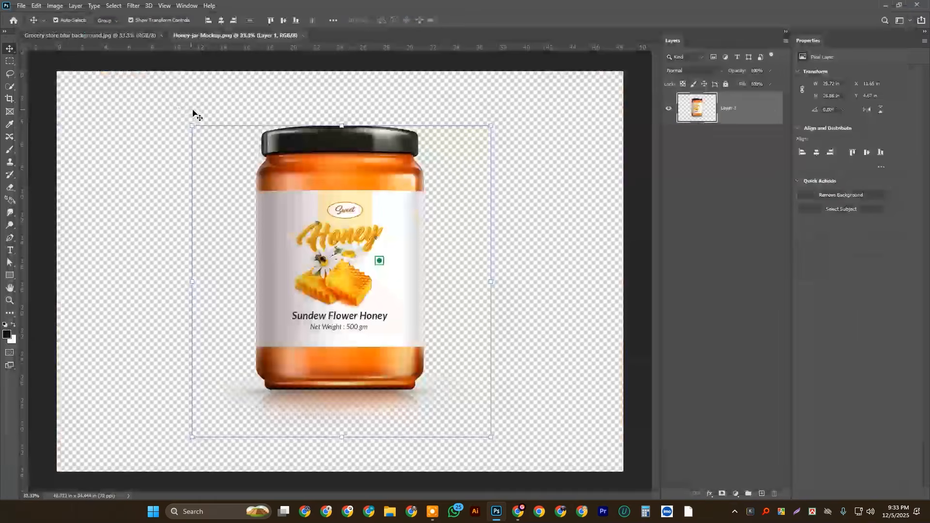
drag(409, 300, 339, 260)
scroll(330, 243, down, 1)
scroll(330, 246, down, 1)
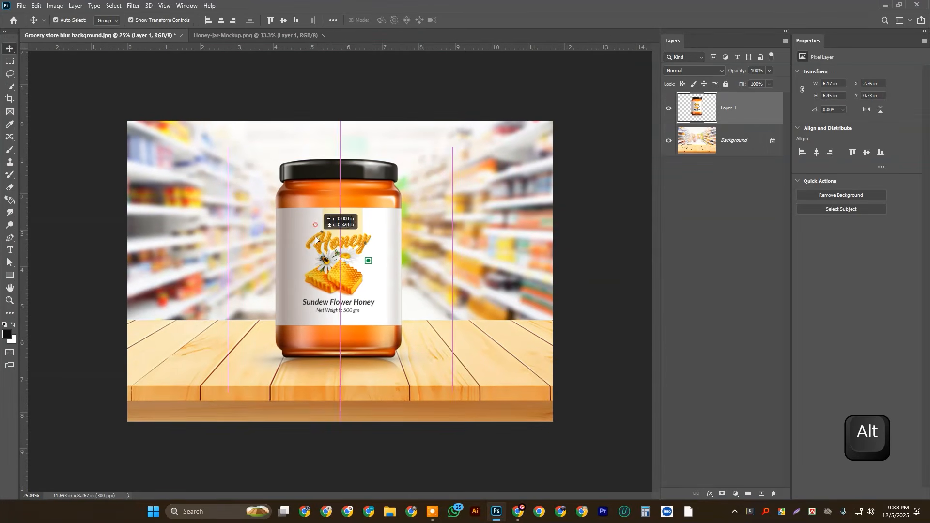
click(386, 97)
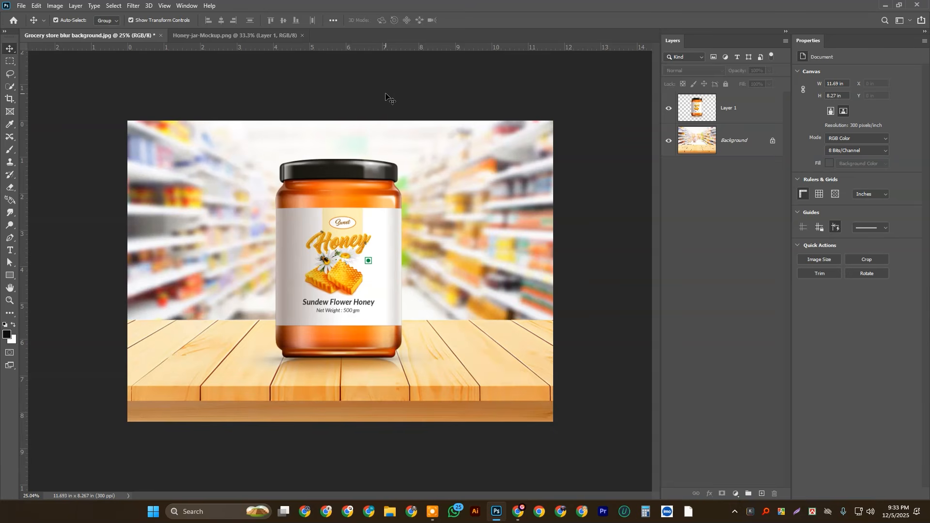
- Shift the jar slightly up on the wooden table, and close the grocery store composite without saving along with Honey-jar-Mockup.png
drag(364, 291, 342, 248)
click(429, 80)
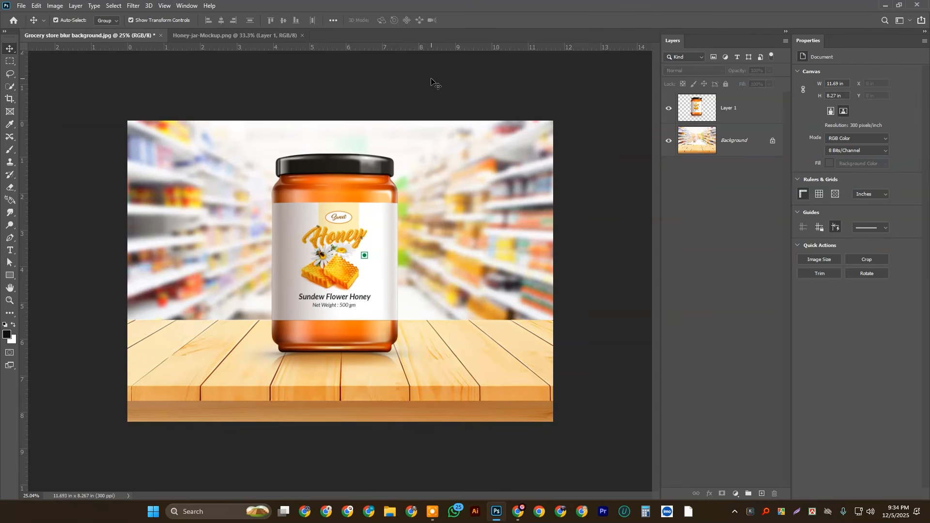
key(ctrl+w)
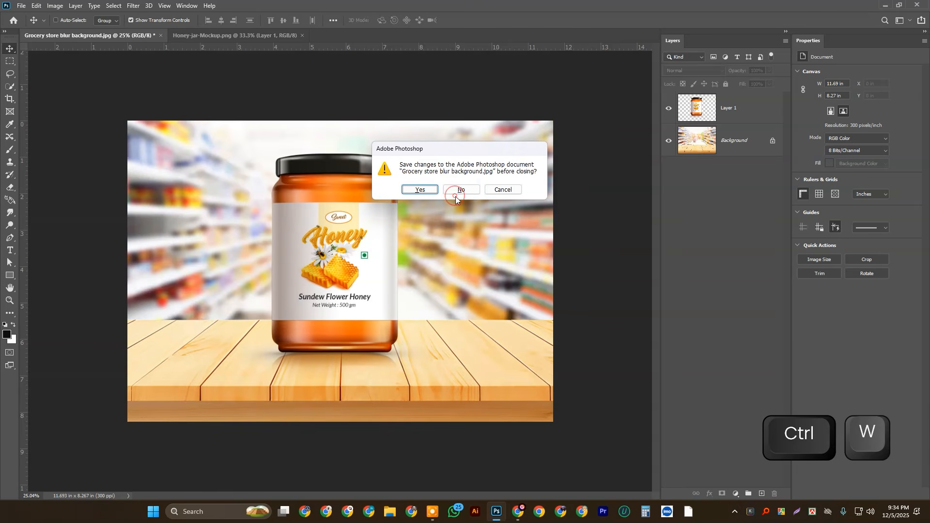
click(460, 193)
key(ctrl+w)
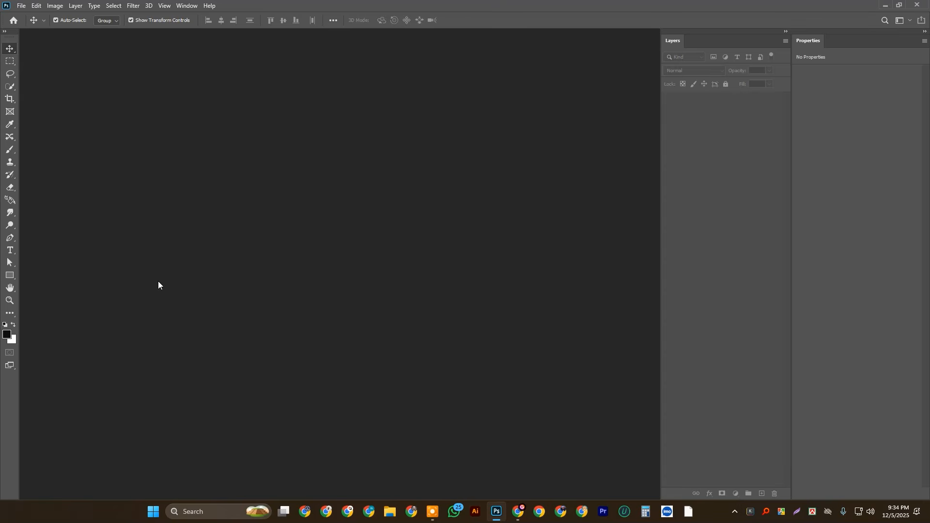
- Switch to File Explorer, open the 05 Ps folder inside ১ টাকায় ফটোশপ, and show Artboard 1@4x-100 in an enlarged preview
click(390, 512)
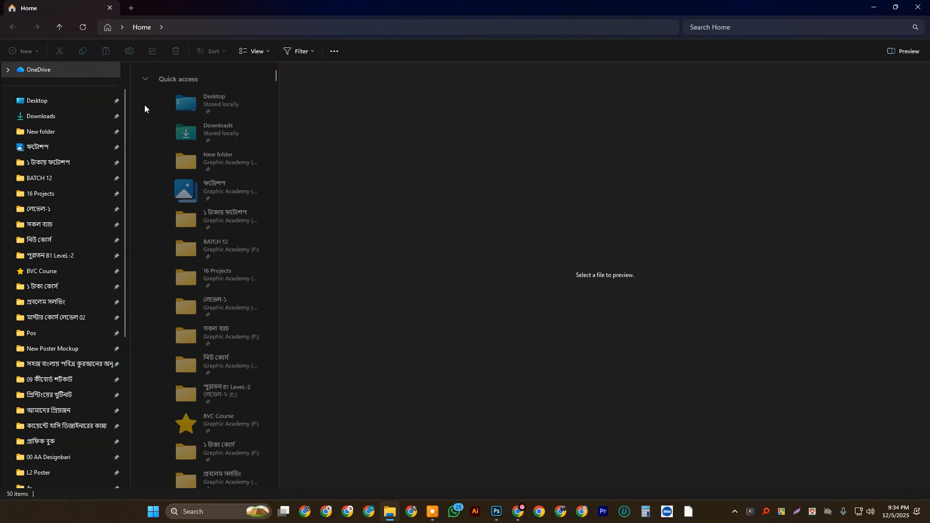
click(63, 169)
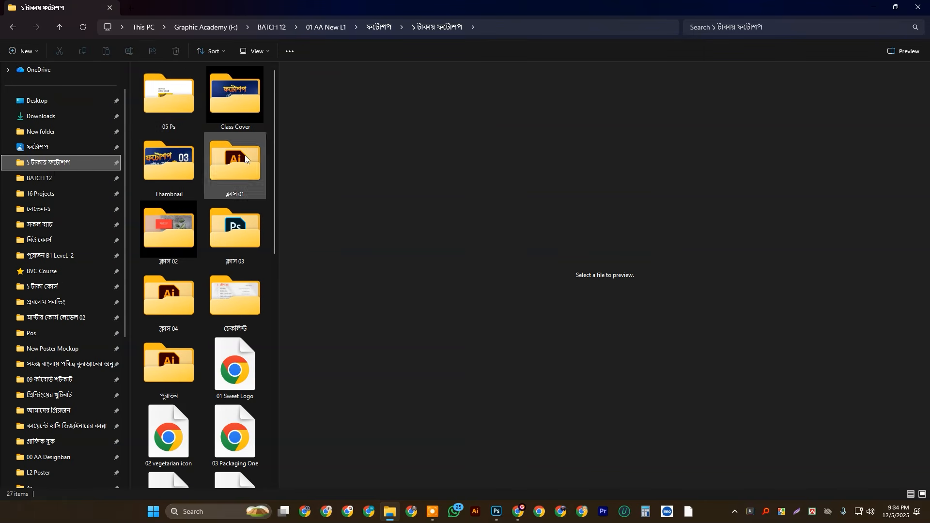
click(153, 107)
double_click(153, 106)
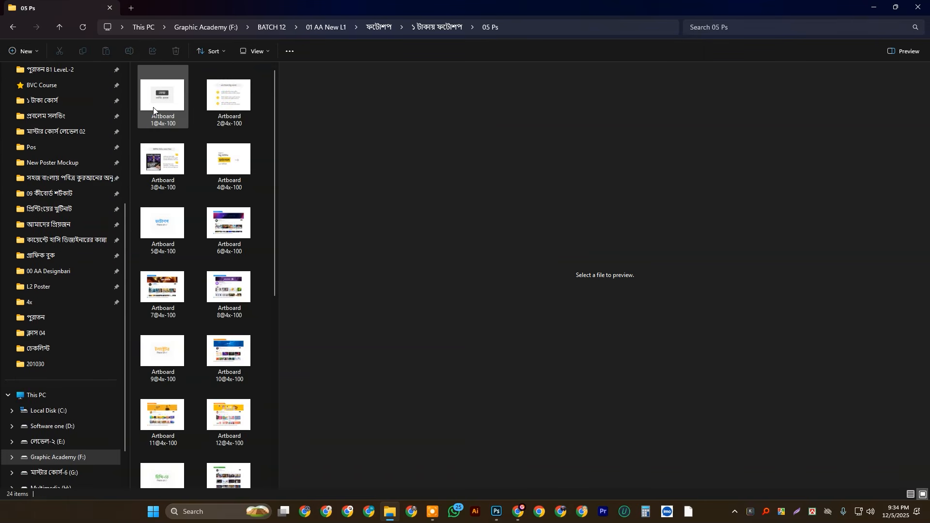
click(153, 106)
drag(277, 201, 230, 194)
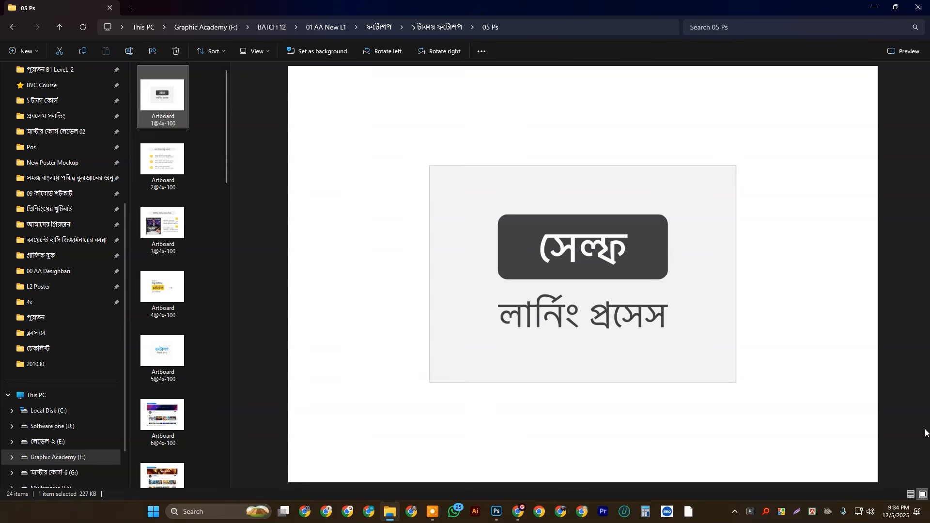
- Preview the slides Artboard 2@4x-100 and Artboard 3@4x-100 in the 05 Ps folder
key(alt+Tab)
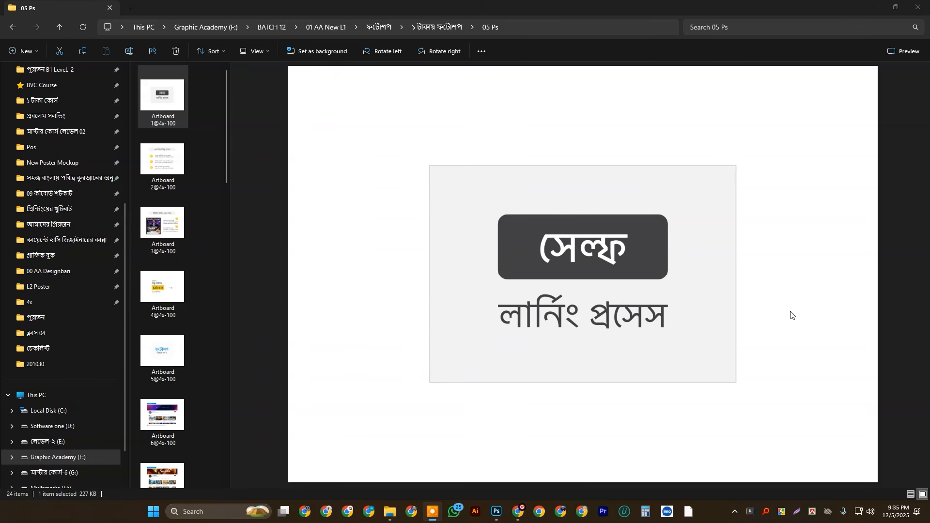
click(168, 173)
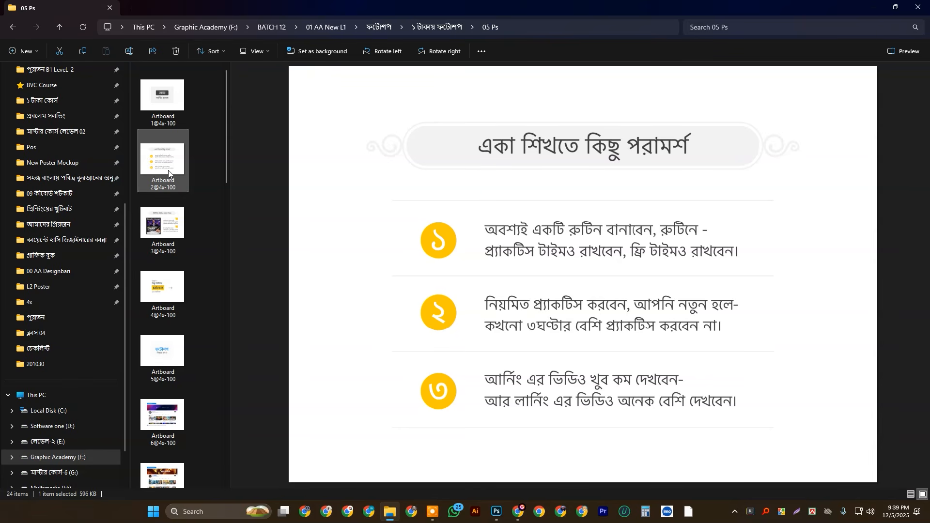
key(Down)
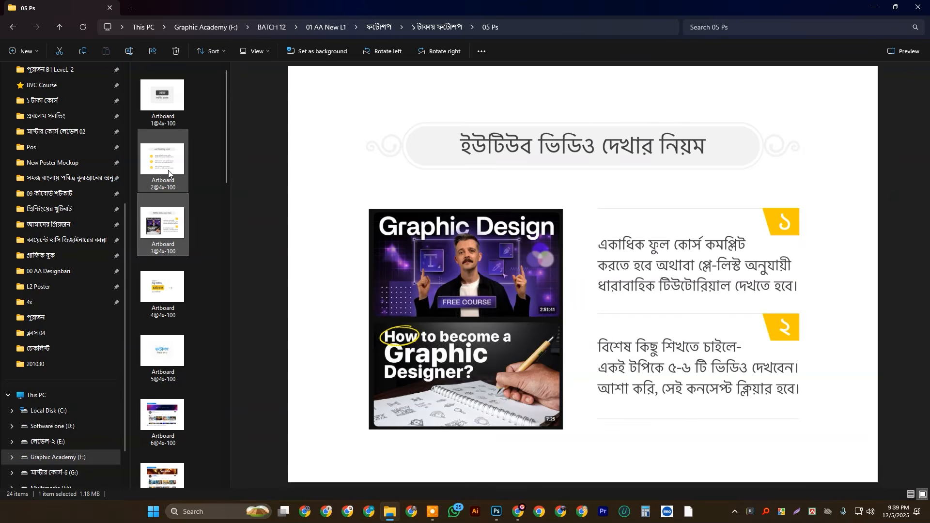